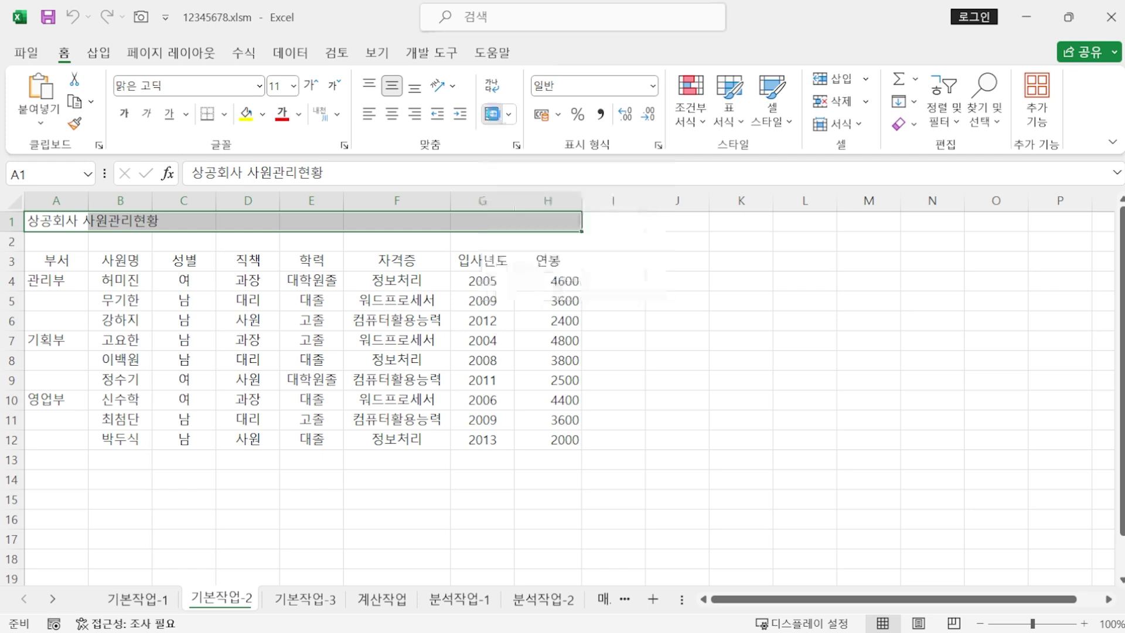
Step: Merge and center the title across A1:H1 and set its font to 궁서체 at size 16
click(492, 115)
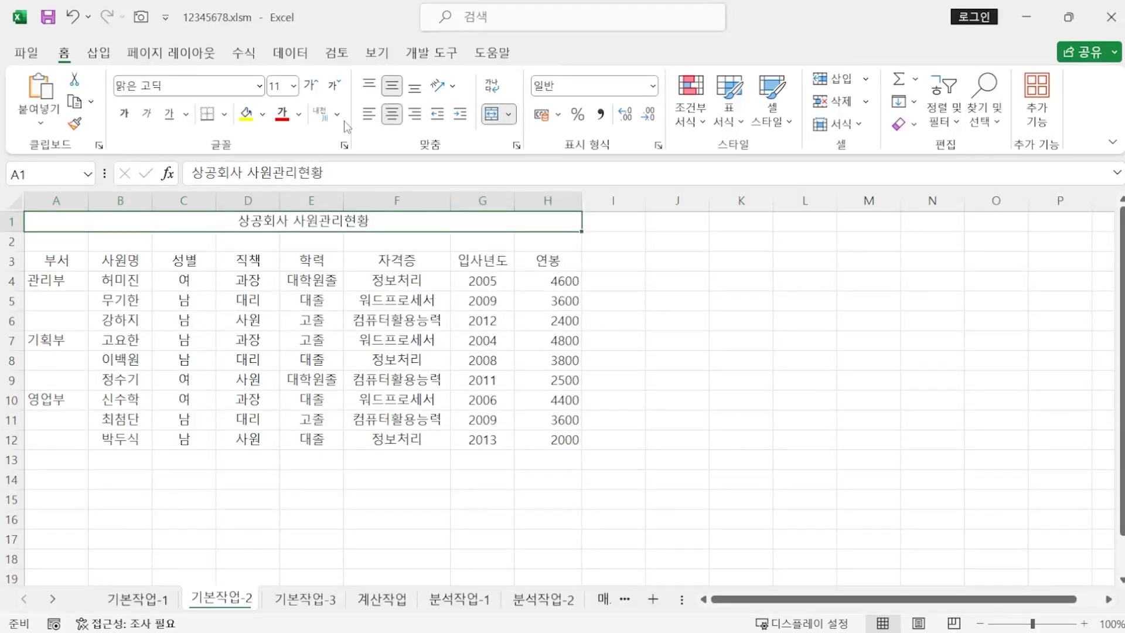
click(252, 85)
text(궁서체)
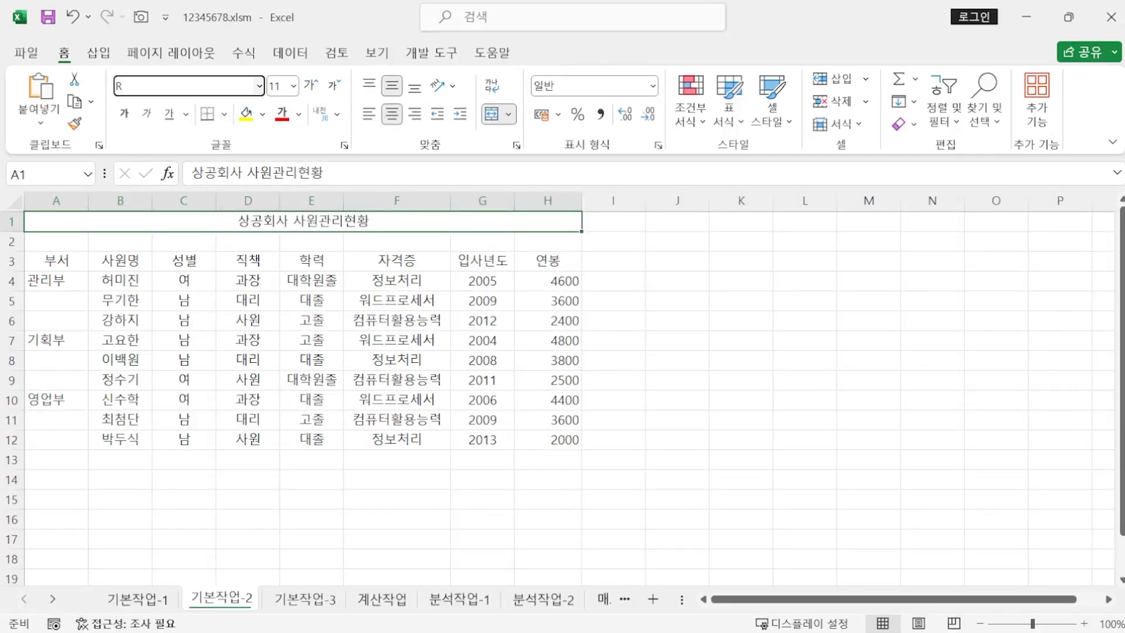
key(Return)
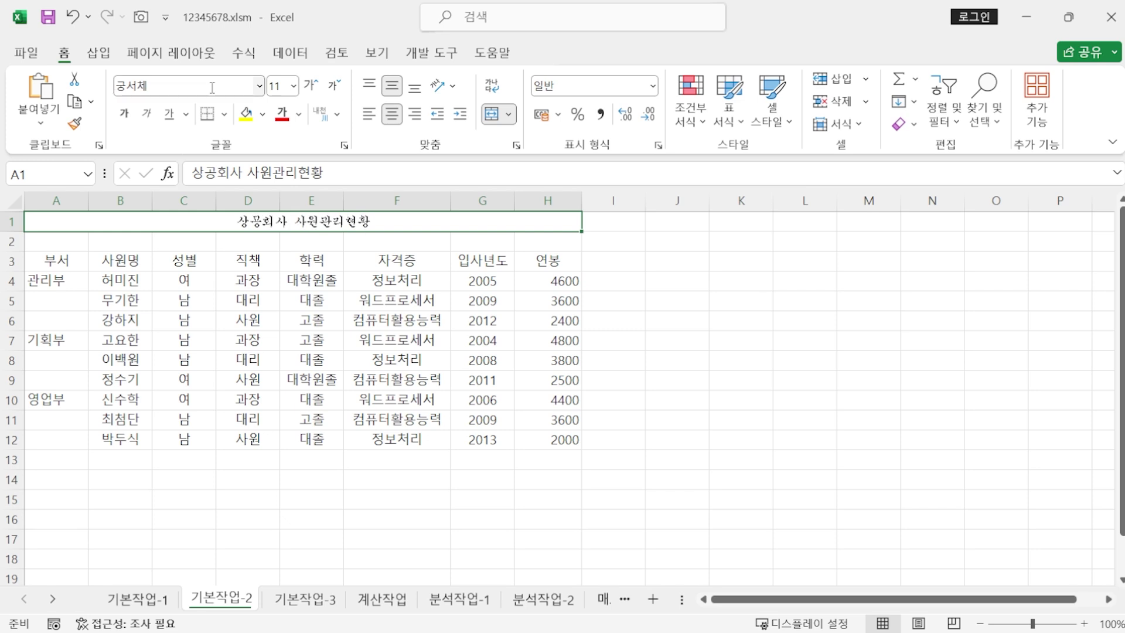
click(278, 86)
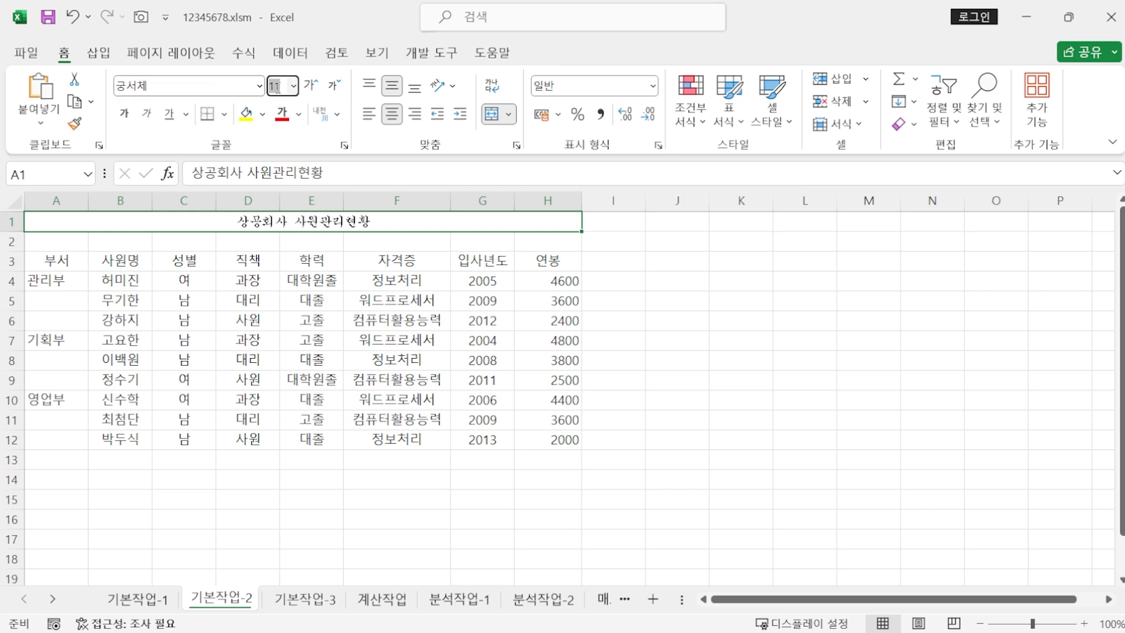
text(16)
key(Return)
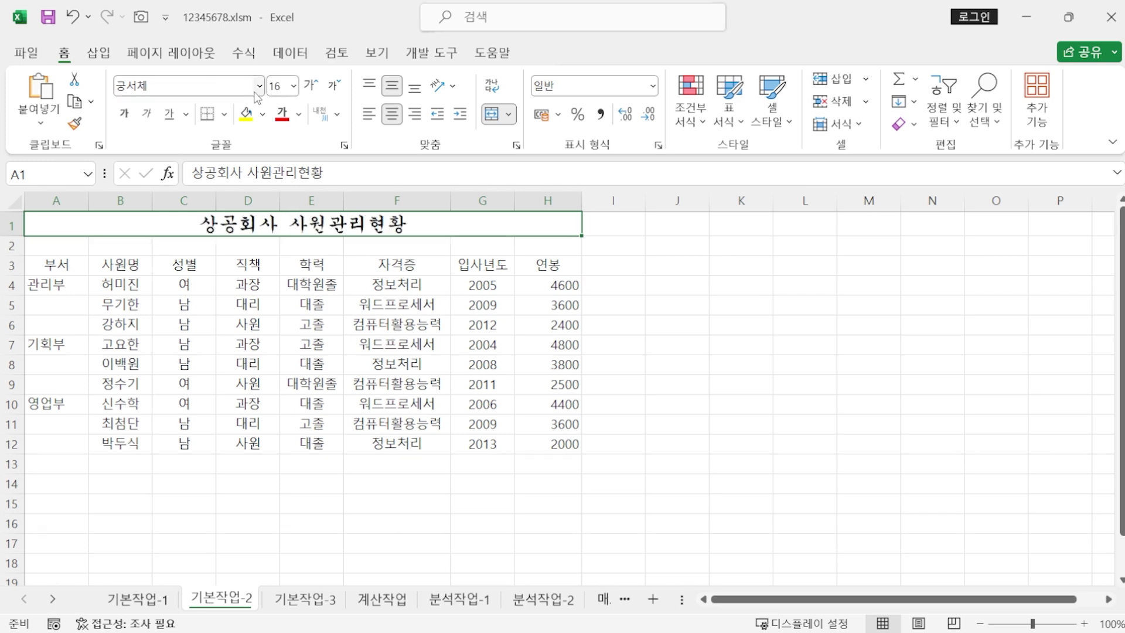
Step: Format the merged title in A1 as bold and italic with a single underline
click(132, 114)
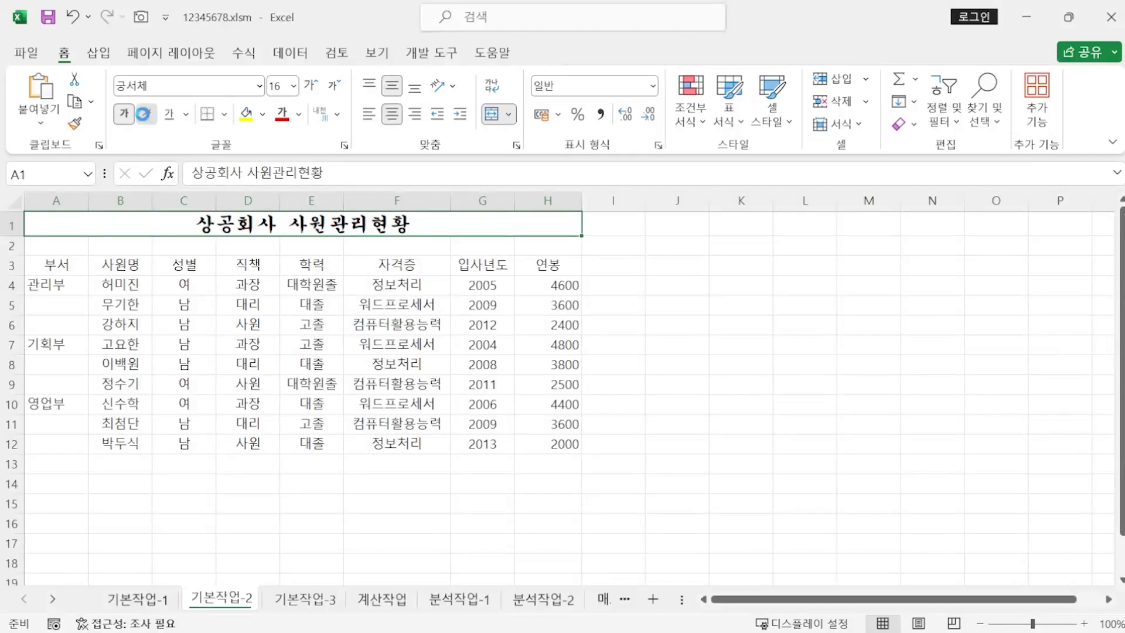
click(143, 114)
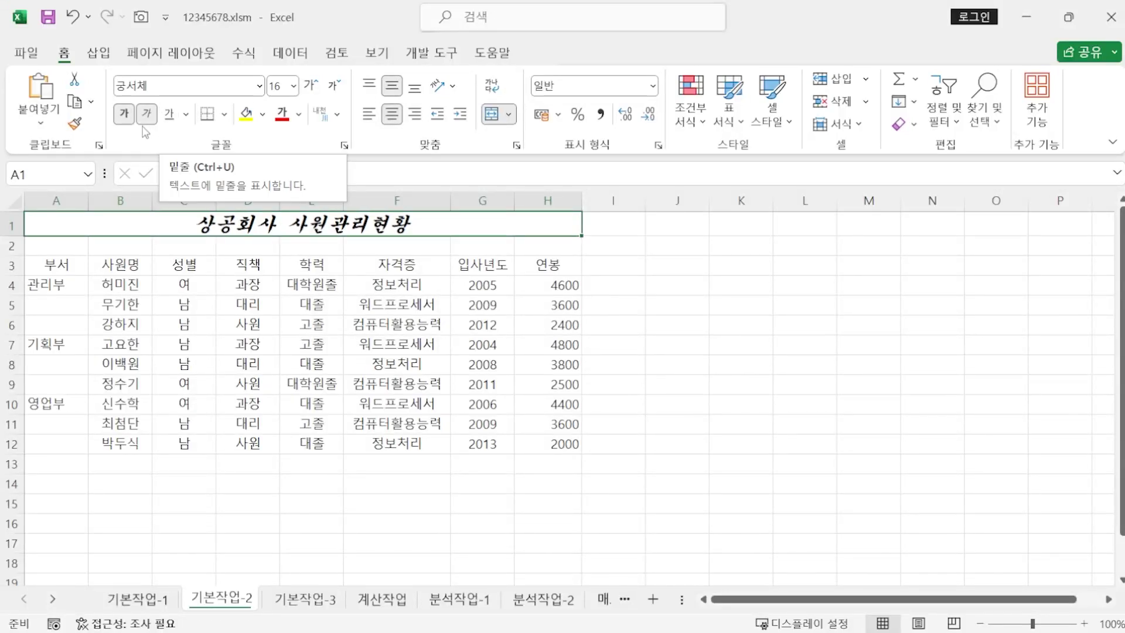
click(187, 116)
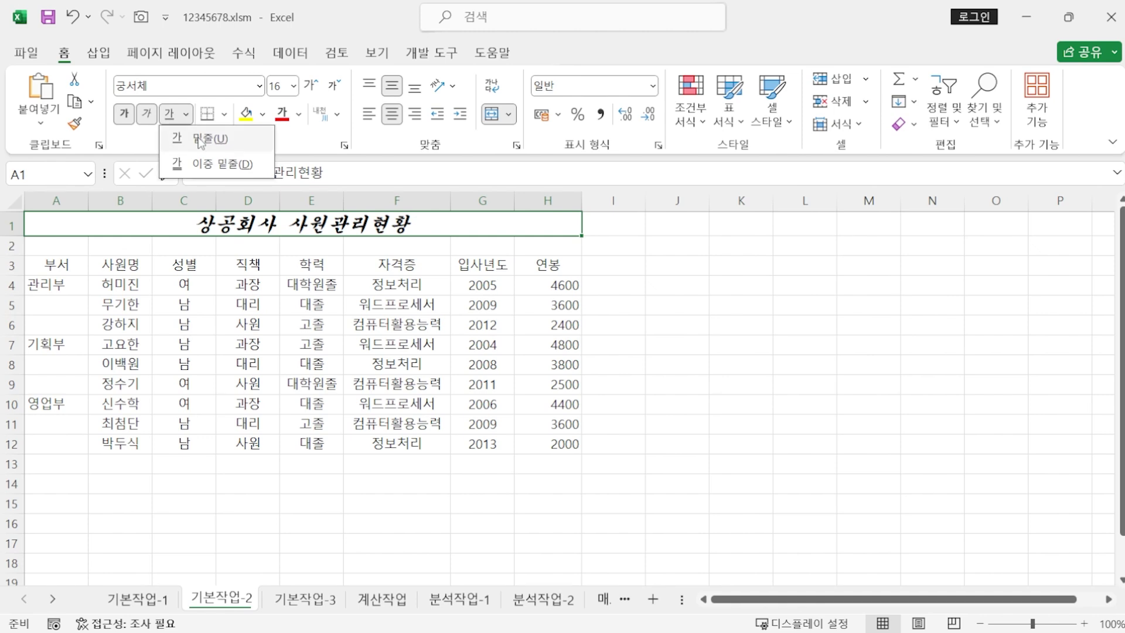
click(201, 142)
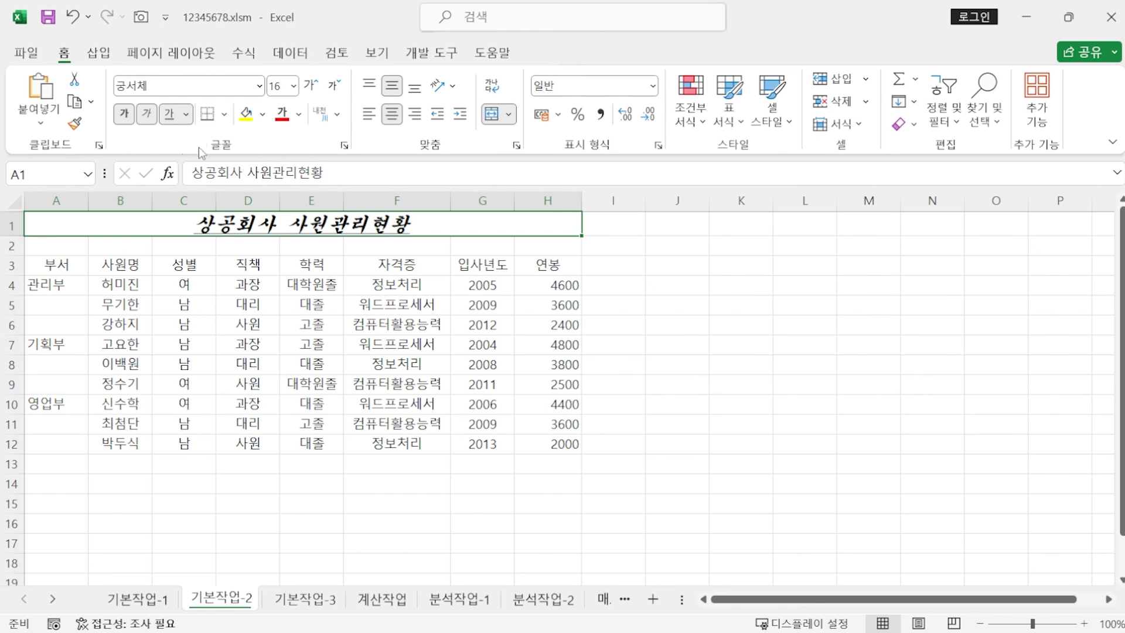
click(678, 307)
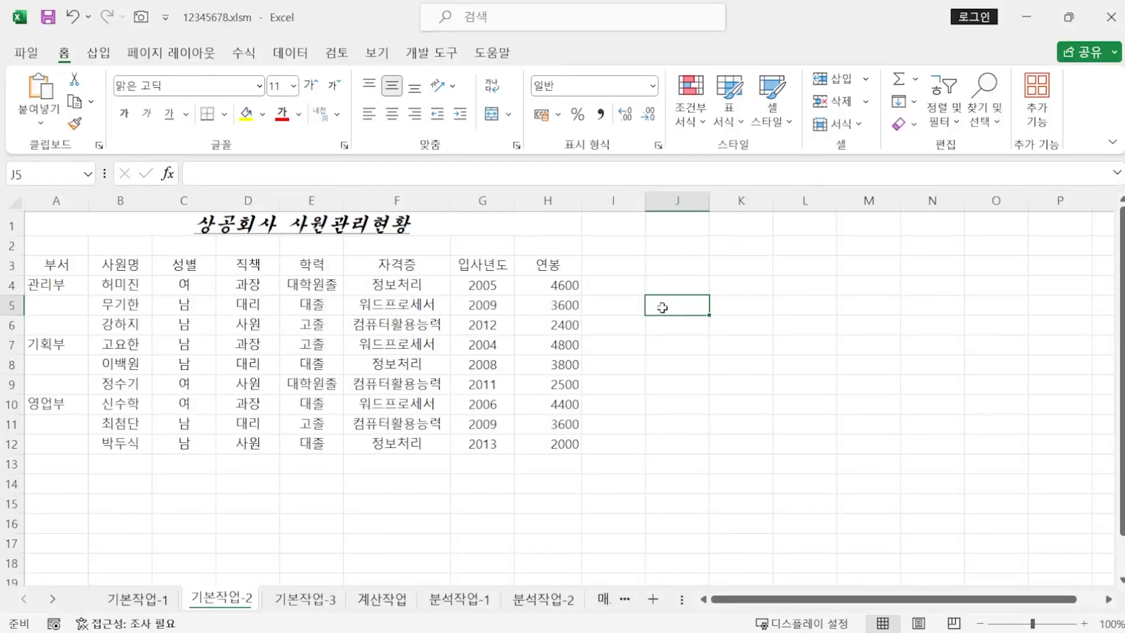
Step: Merge and center the department cells A4:A6, A7:A9 and A10:A12 as three separate blocks
drag(55, 290, 53, 328)
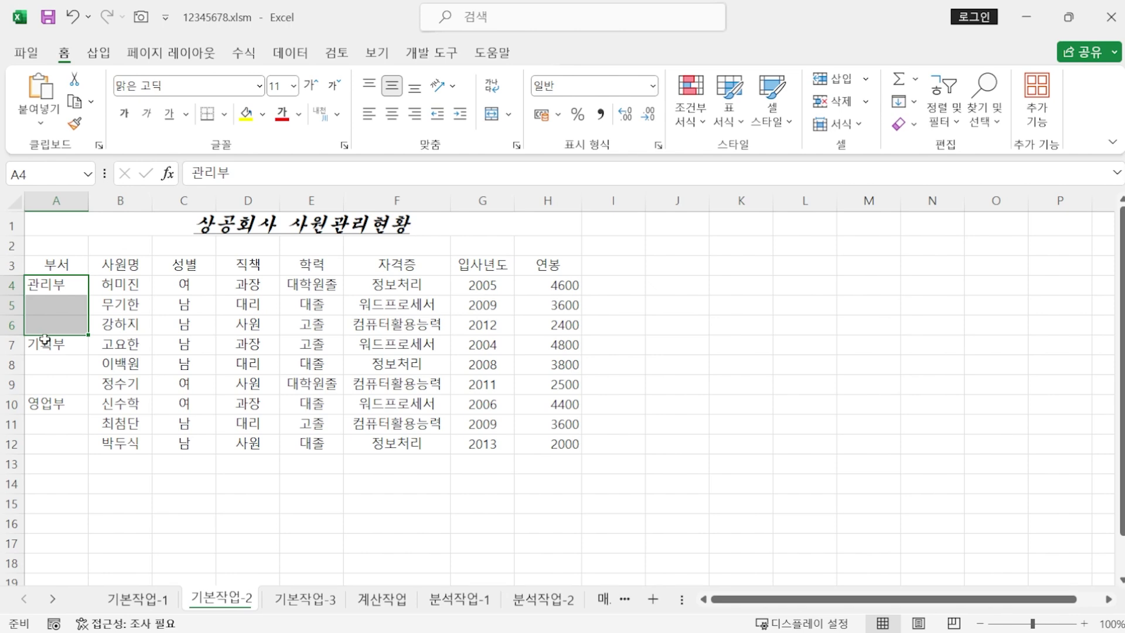
ctrl+drag(44, 343, 44, 381)
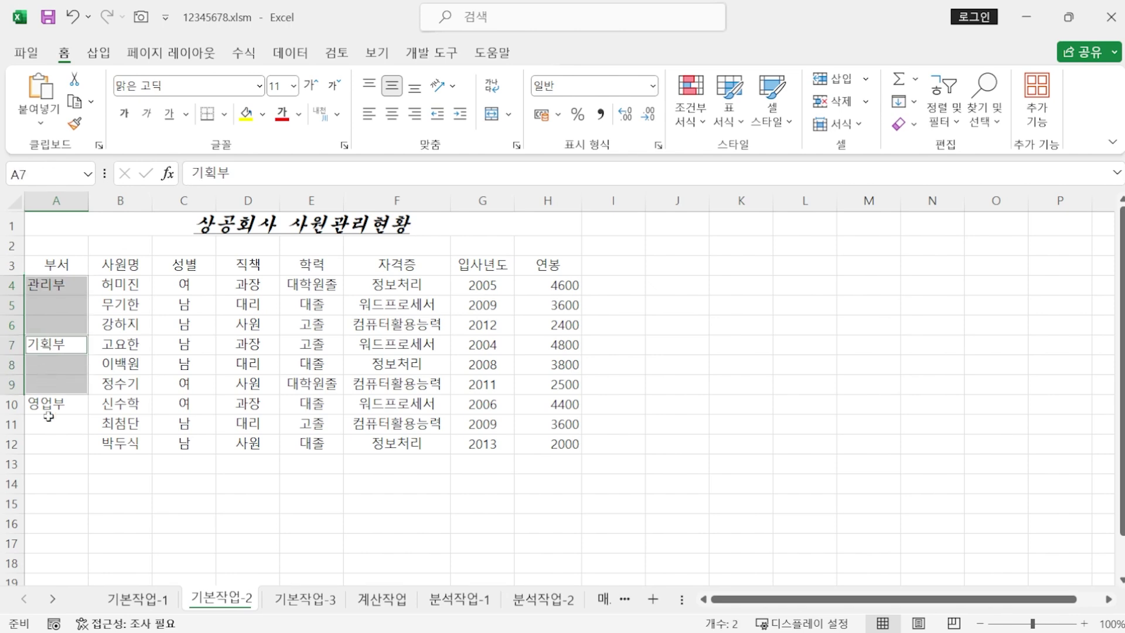
ctrl+drag(51, 409, 48, 442)
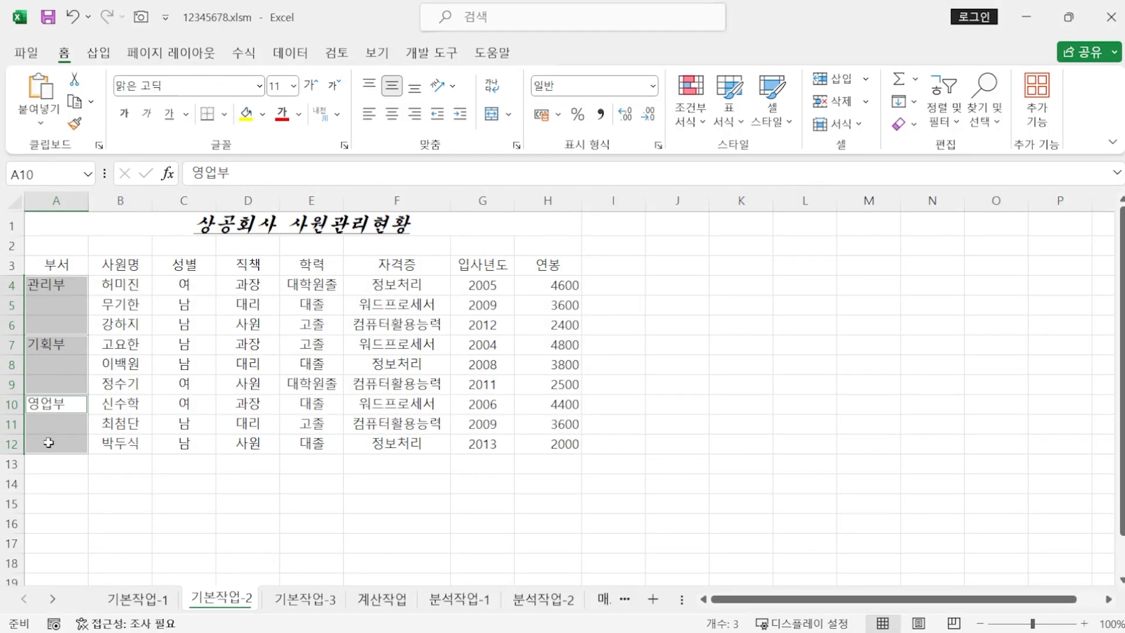
click(491, 115)
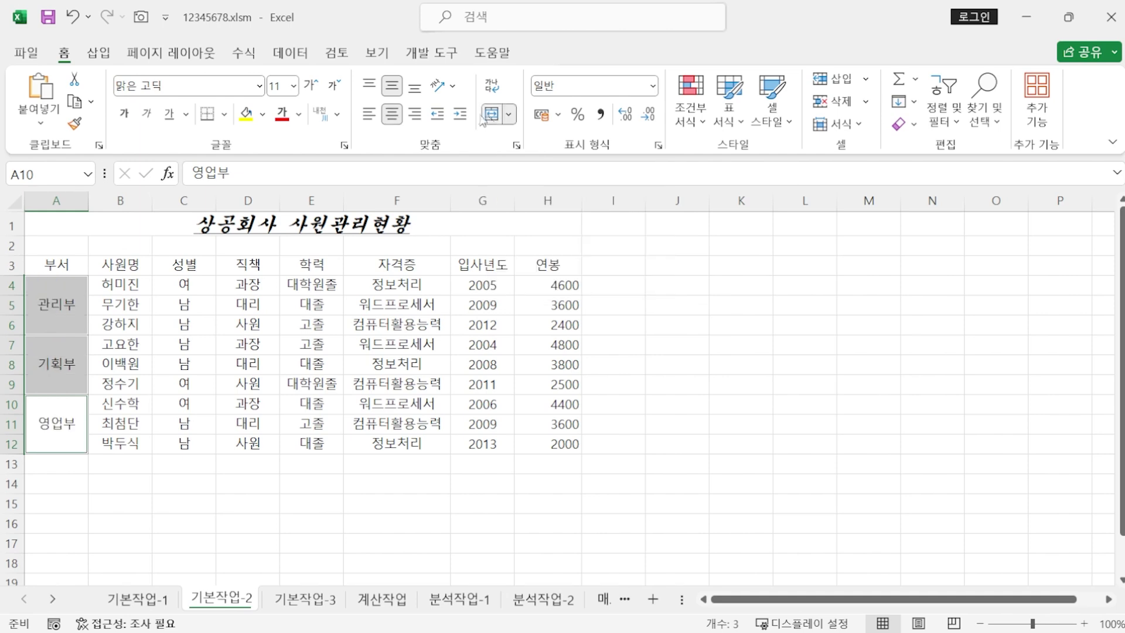
Step: Apply the cell style 강조색5 to the header row A3:H3
drag(47, 263, 546, 268)
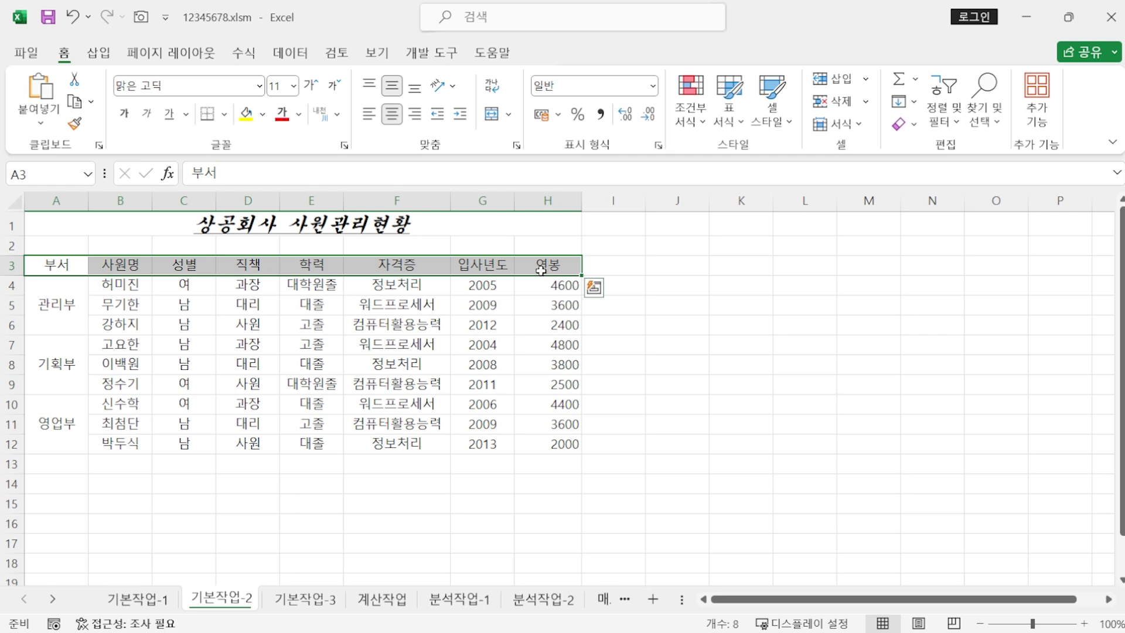
click(789, 122)
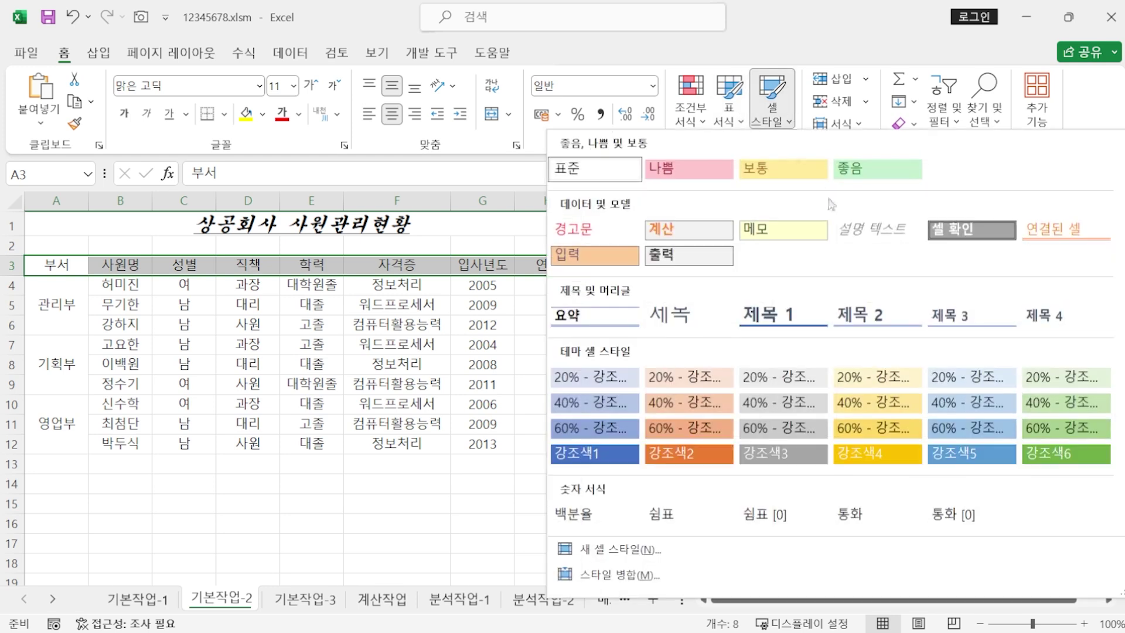
click(972, 455)
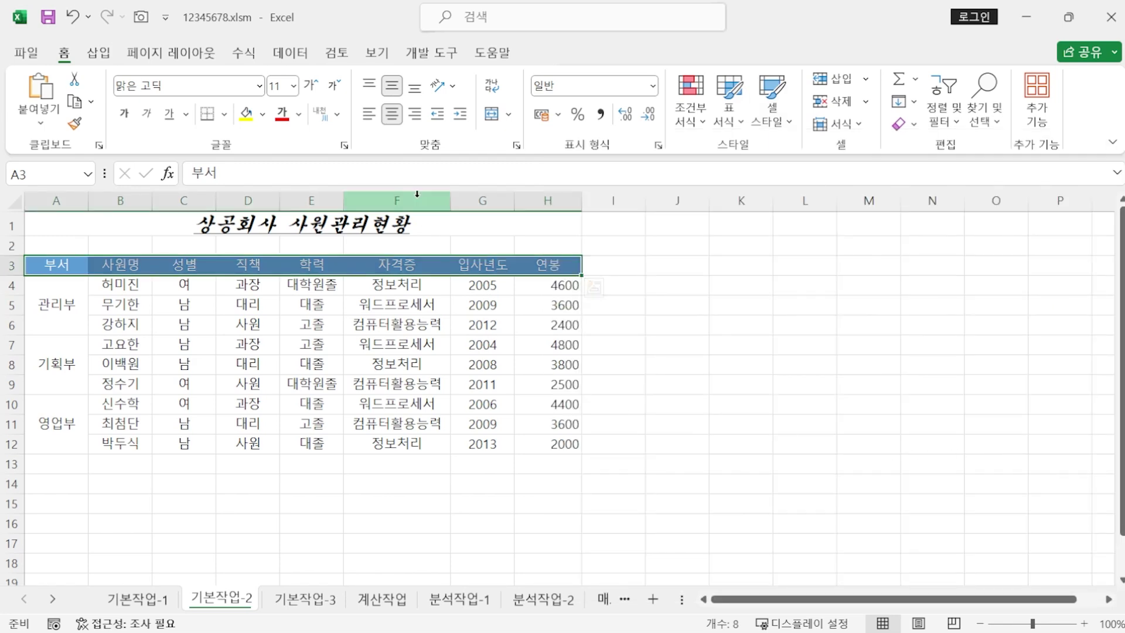
Step: Convert the header text 자격증 in F3 to the Hanja 資格證
click(410, 264)
click(234, 172)
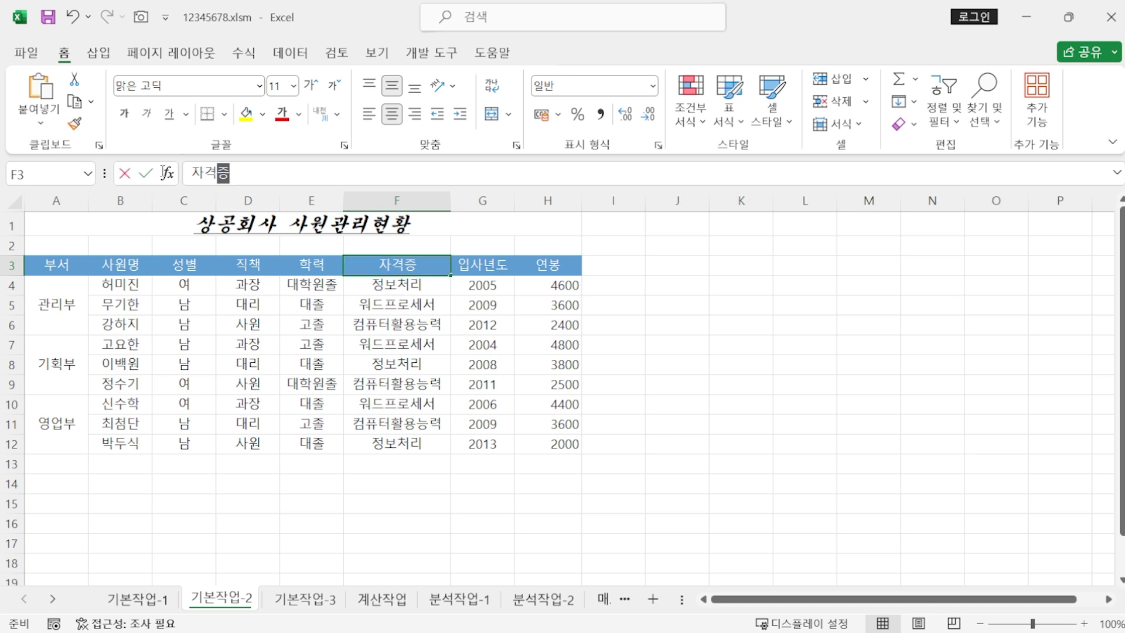
drag(165, 171, 121, 175)
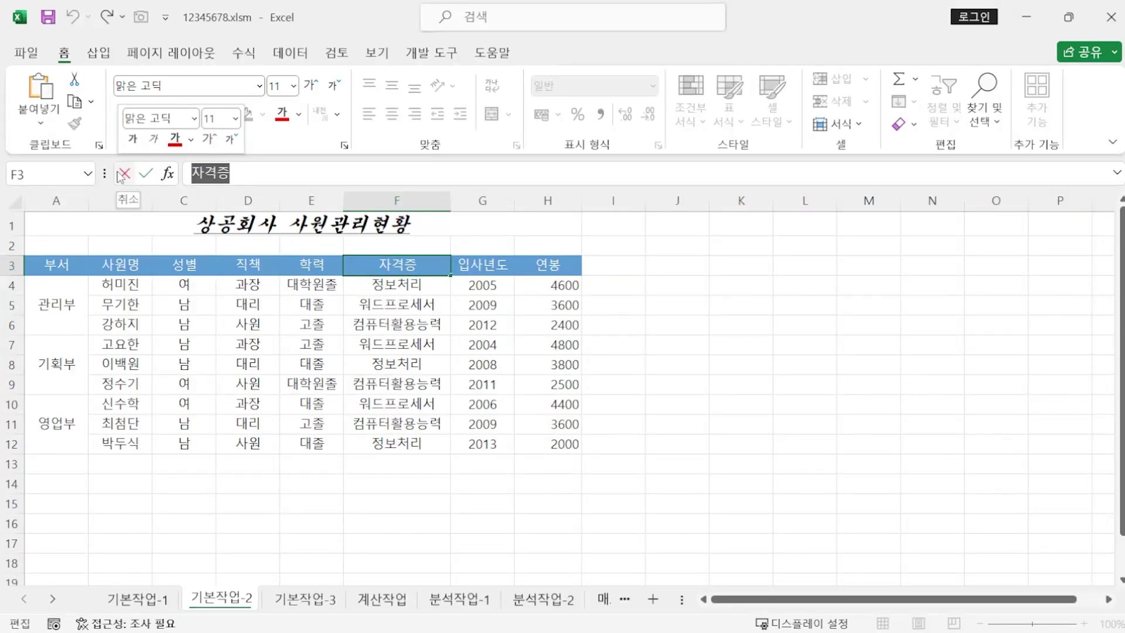
key(Hangul_Hanja)
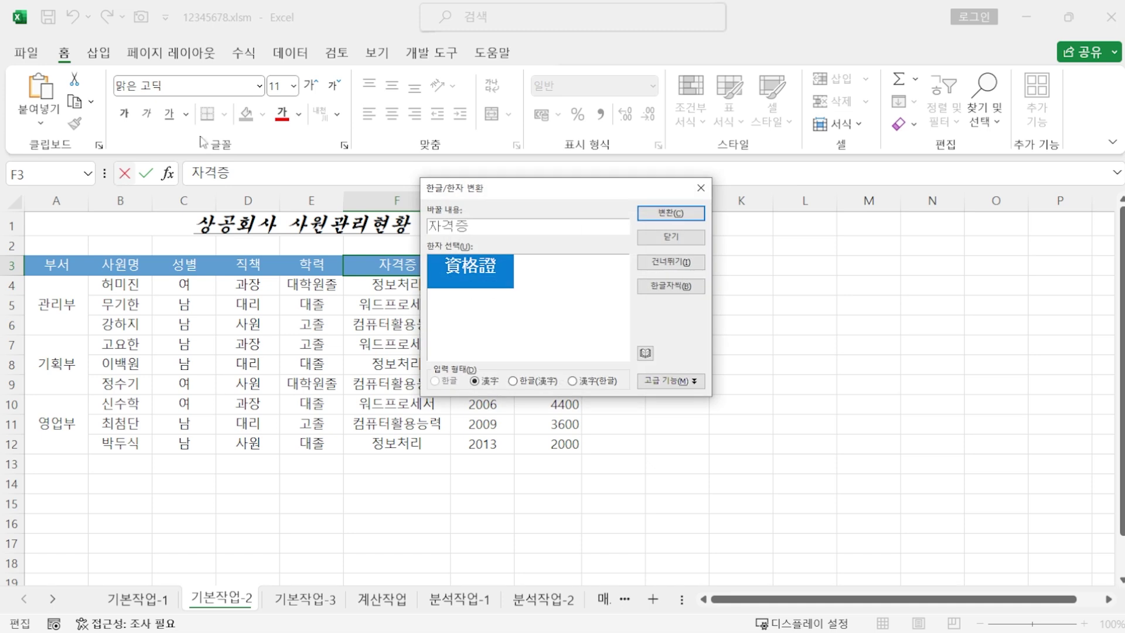
click(701, 216)
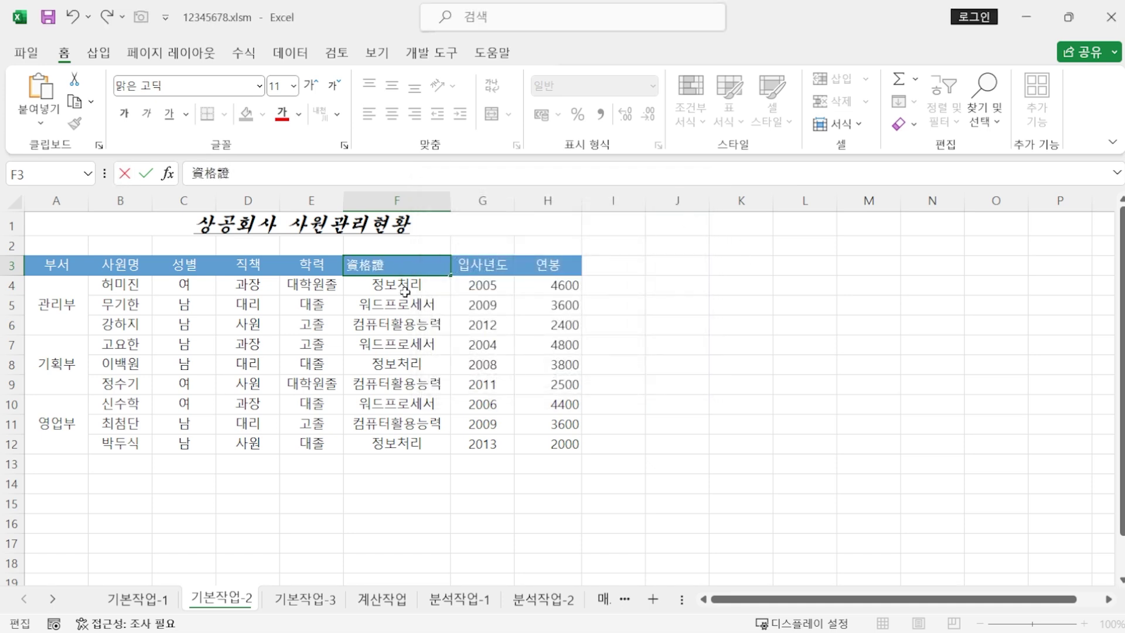
Step: Define the name 입사년도 for the range G4:G12
drag(484, 286, 488, 441)
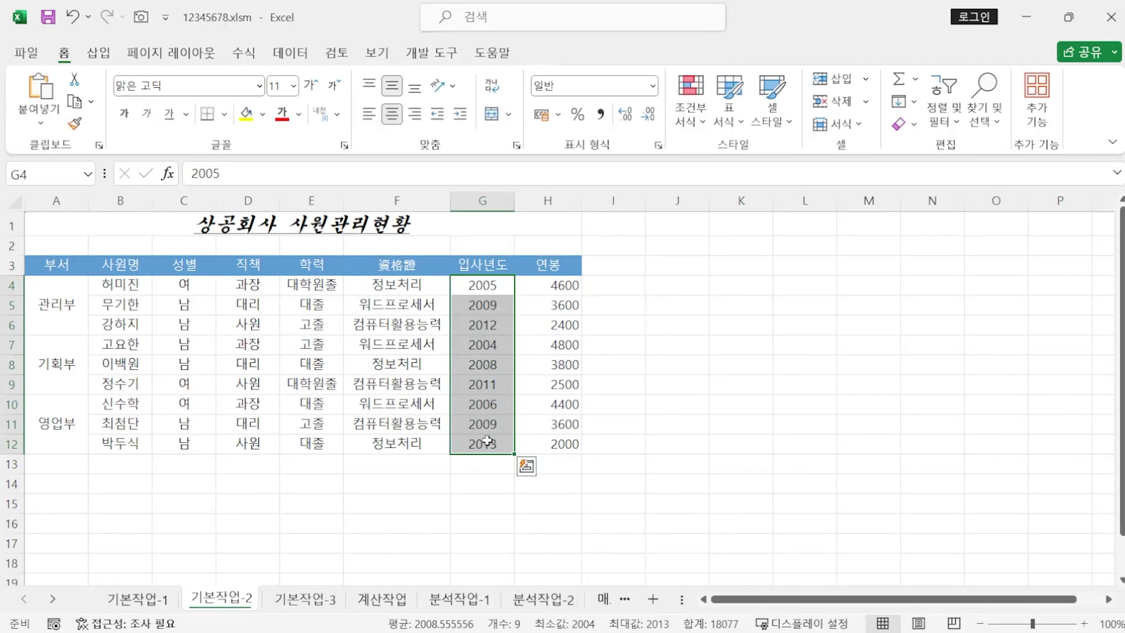
click(61, 173)
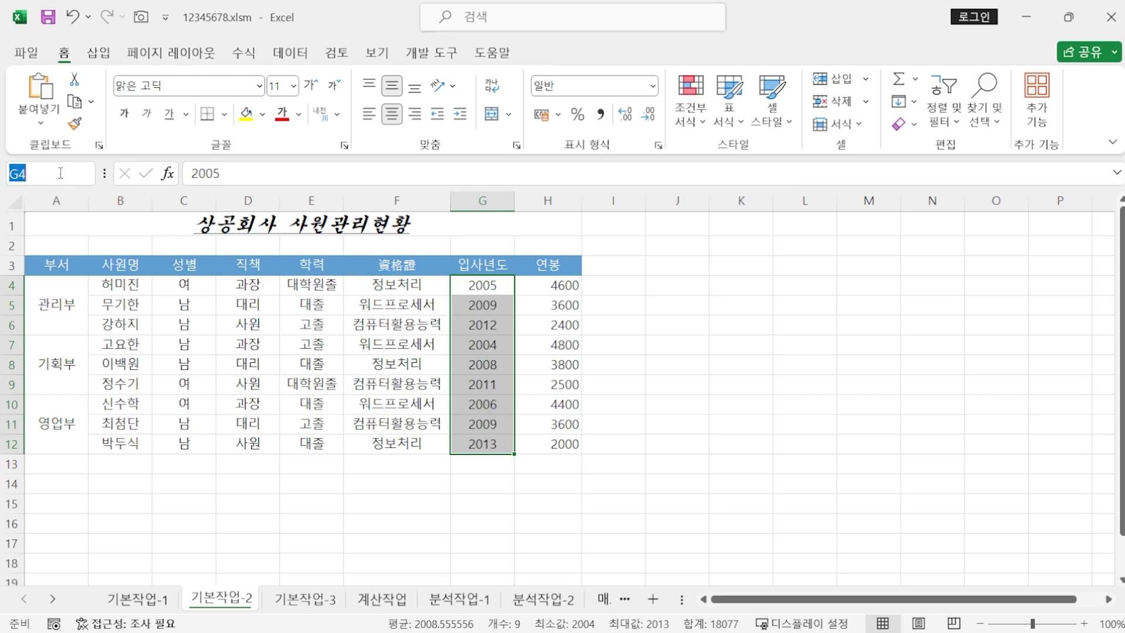
text(입사년도)
key(Return)
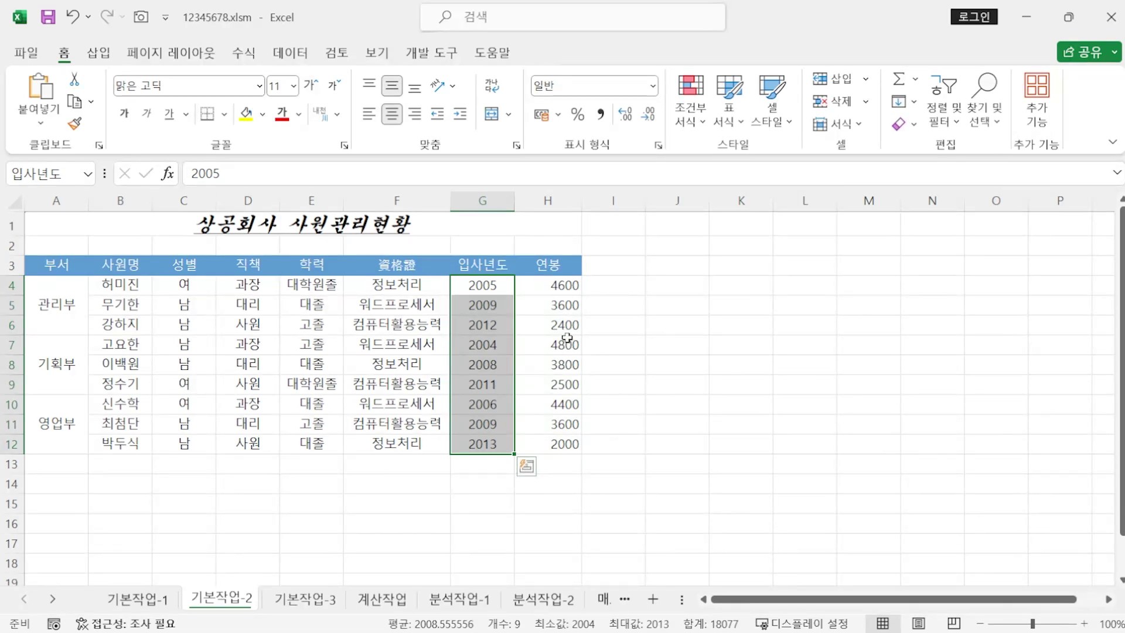
Step: Apply the custom number format #,##0만원 to the salary cells H4:H12
click(545, 287)
drag(545, 287, 545, 440)
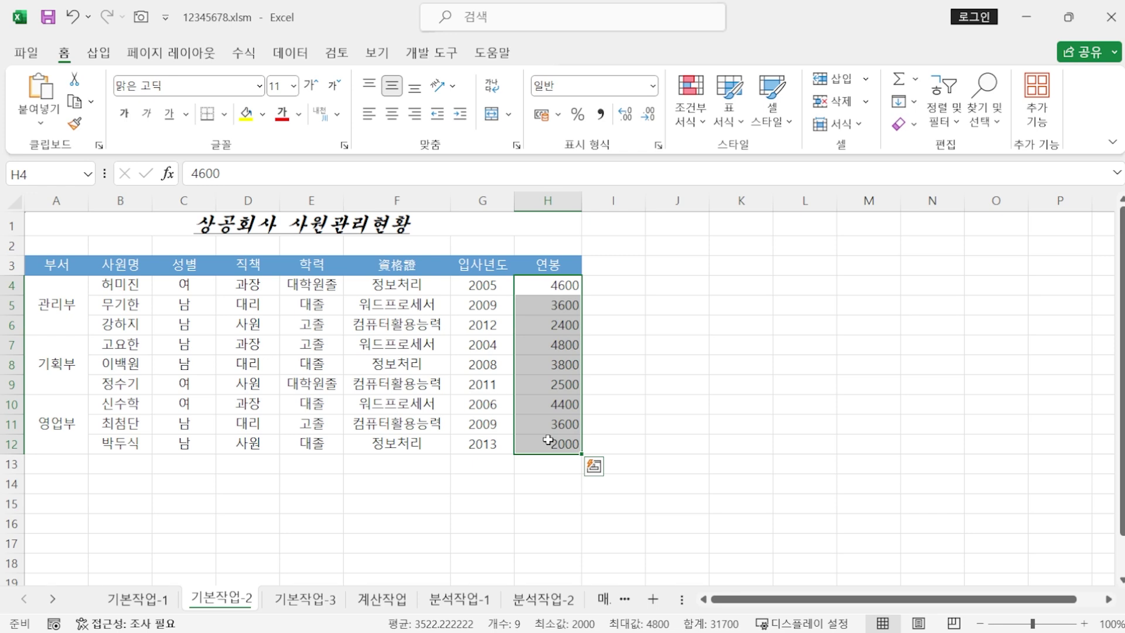
key(ctrl+1)
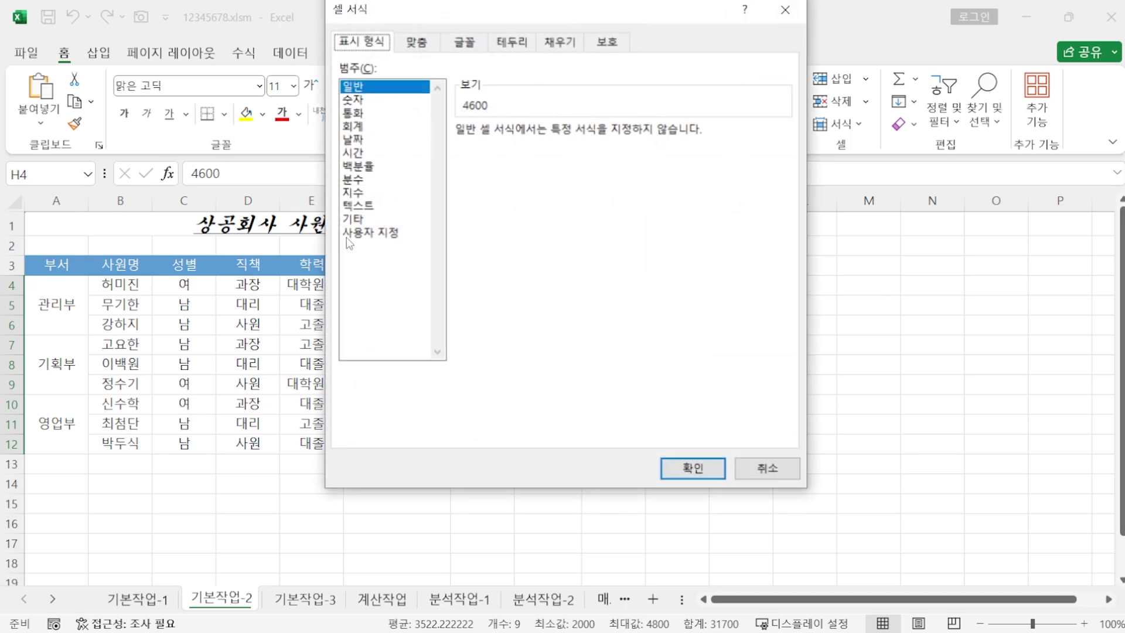
click(358, 233)
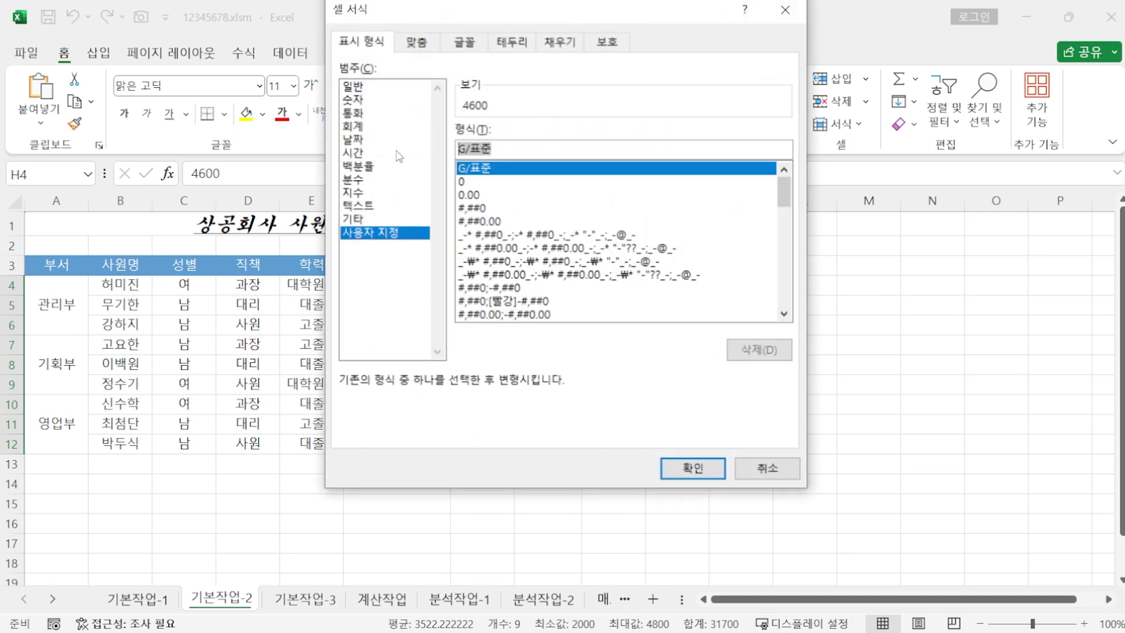
text(#,)
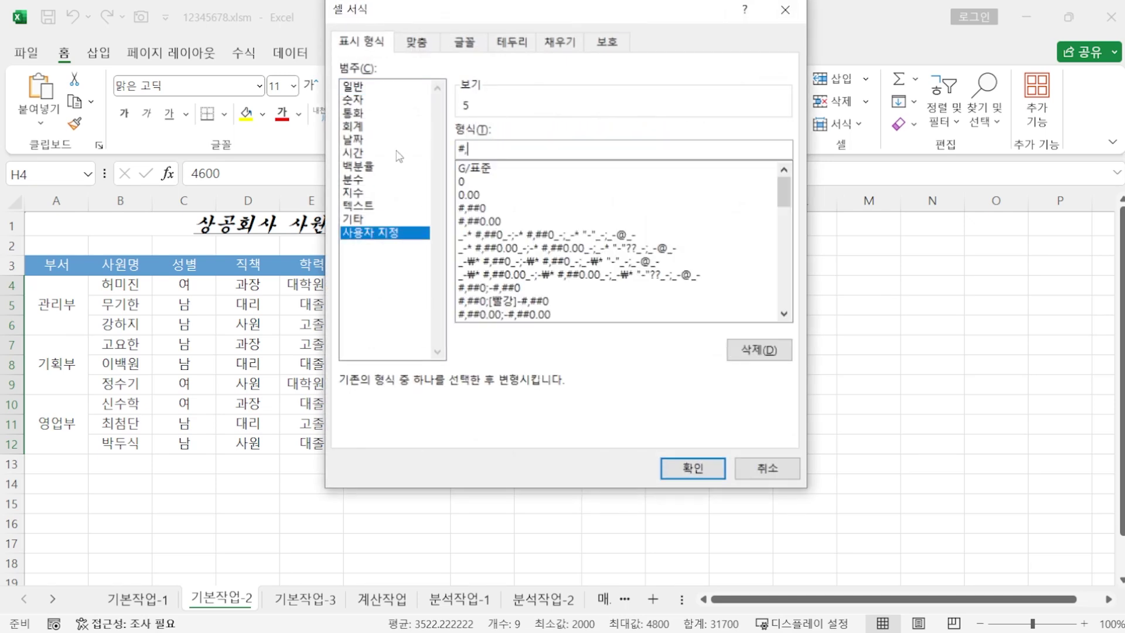
text(##0만원)
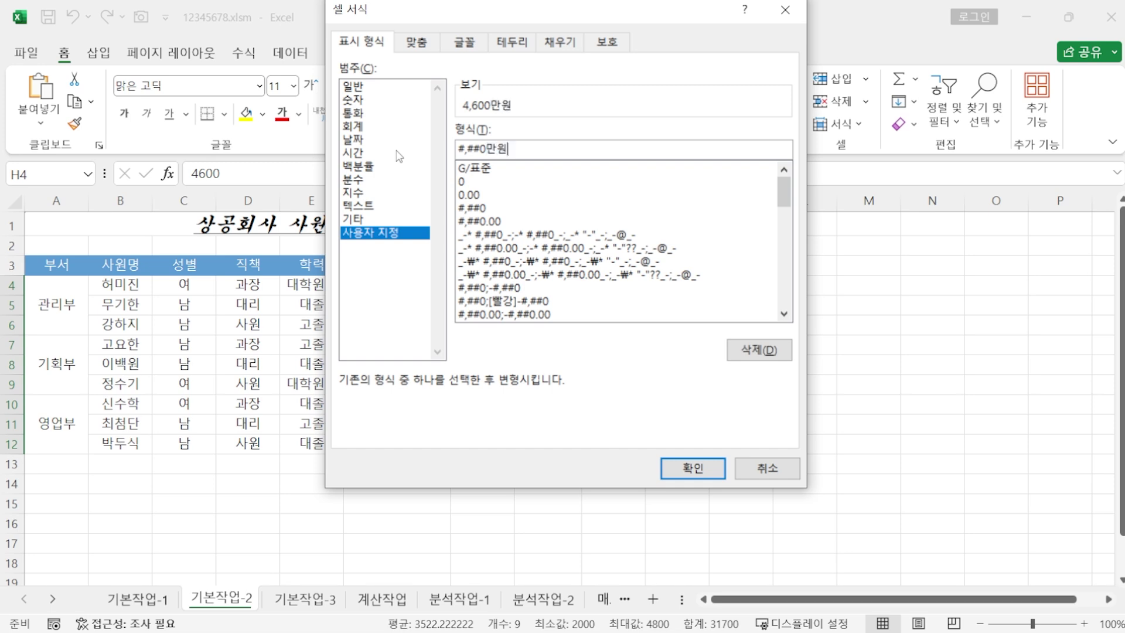
key(Return)
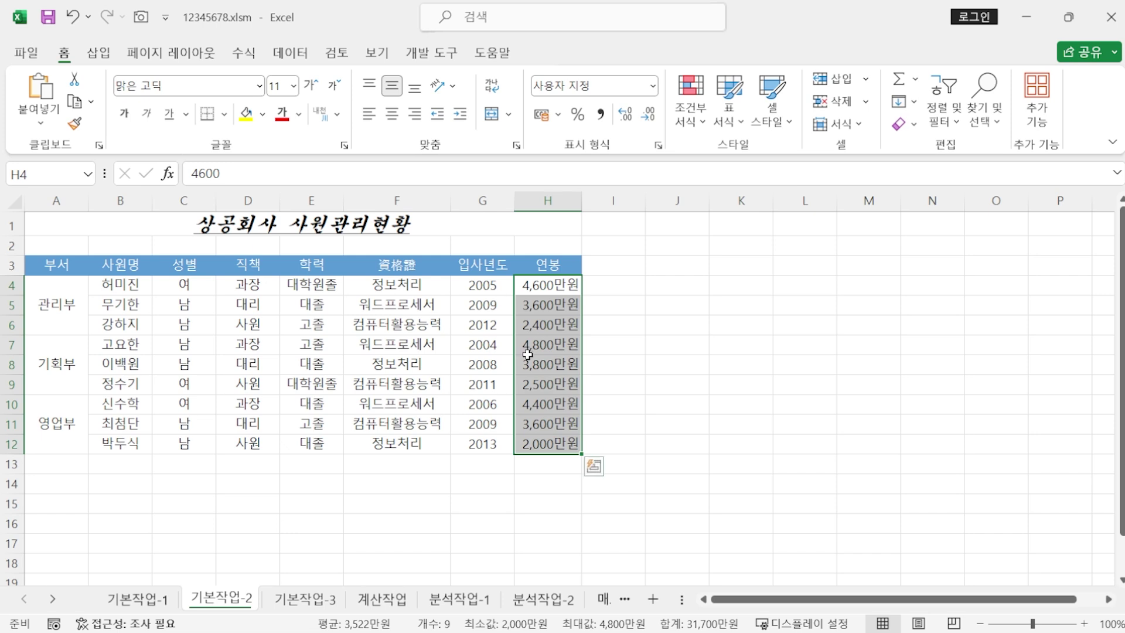
Step: Add all borders (모든 테두리) and a thick outside border (굵은 바깥쪽 테두리) to the table A3:H12
drag(57, 267, 531, 422)
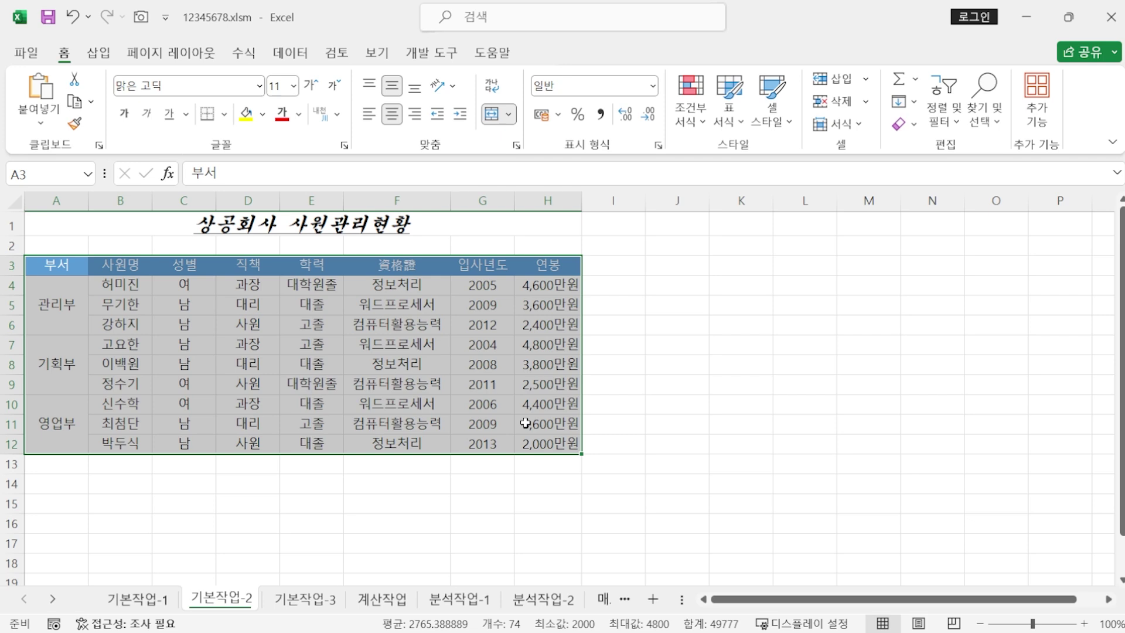
click(225, 115)
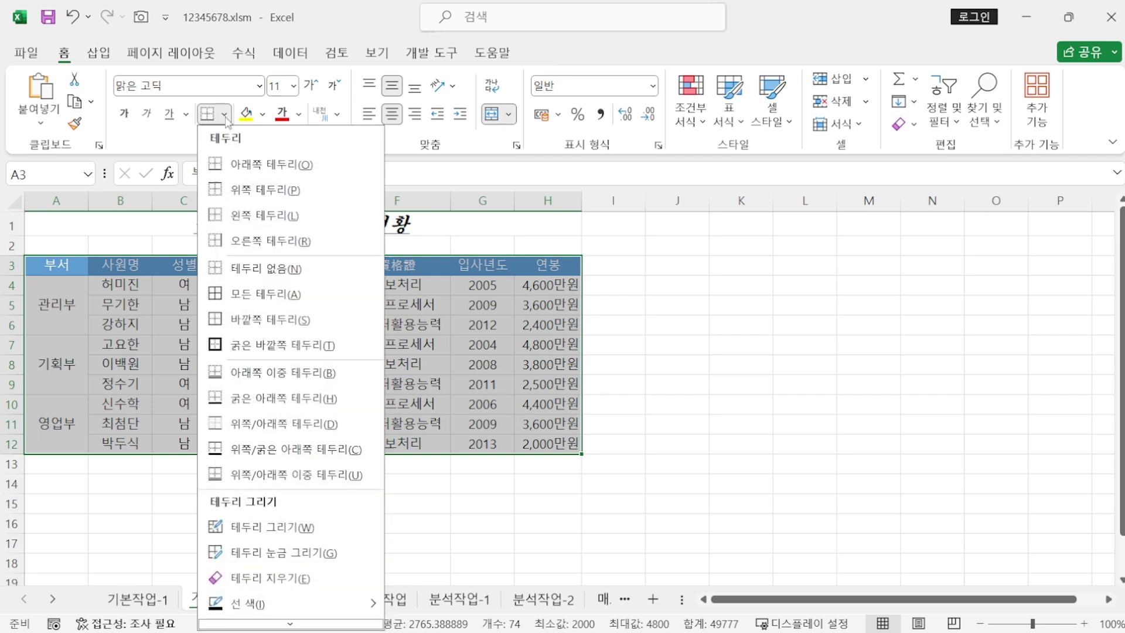
click(253, 295)
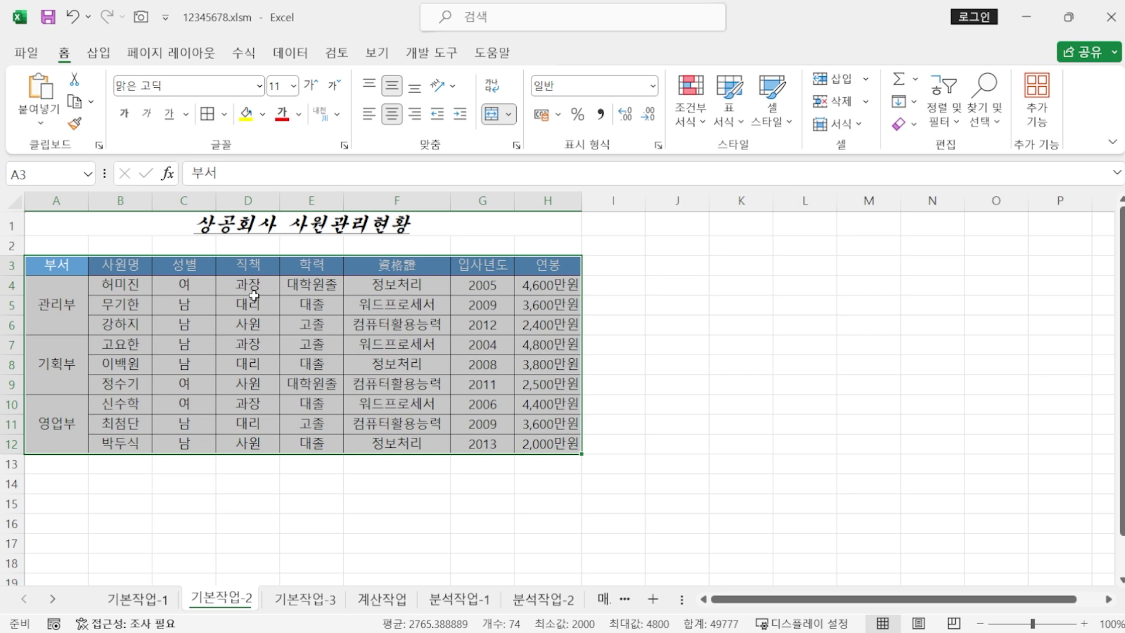
click(225, 114)
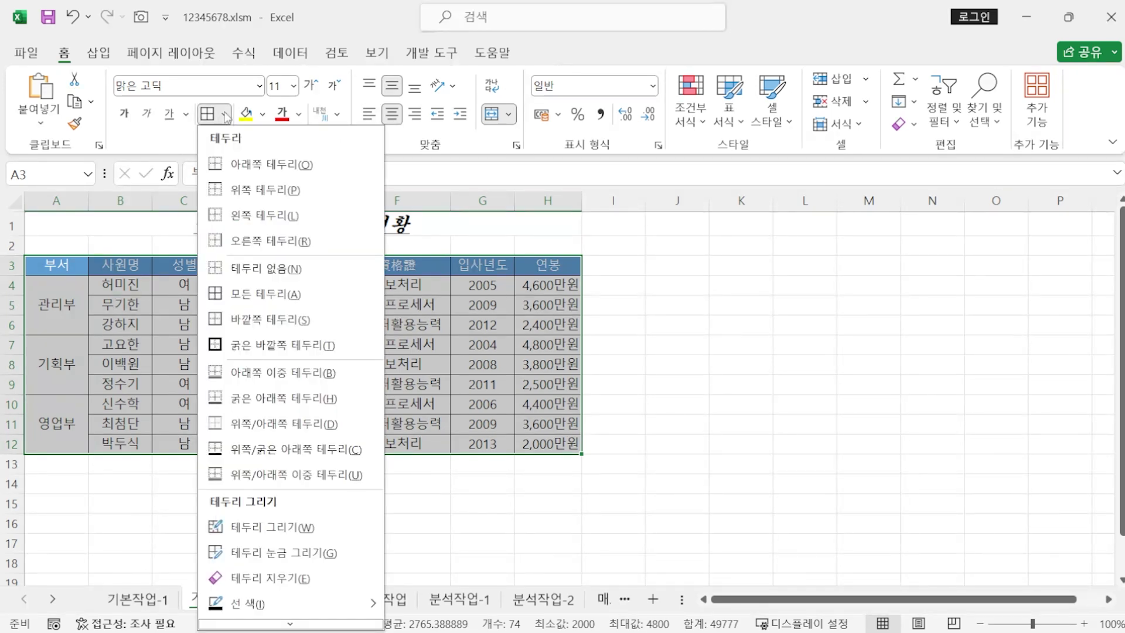
click(261, 345)
click(657, 365)
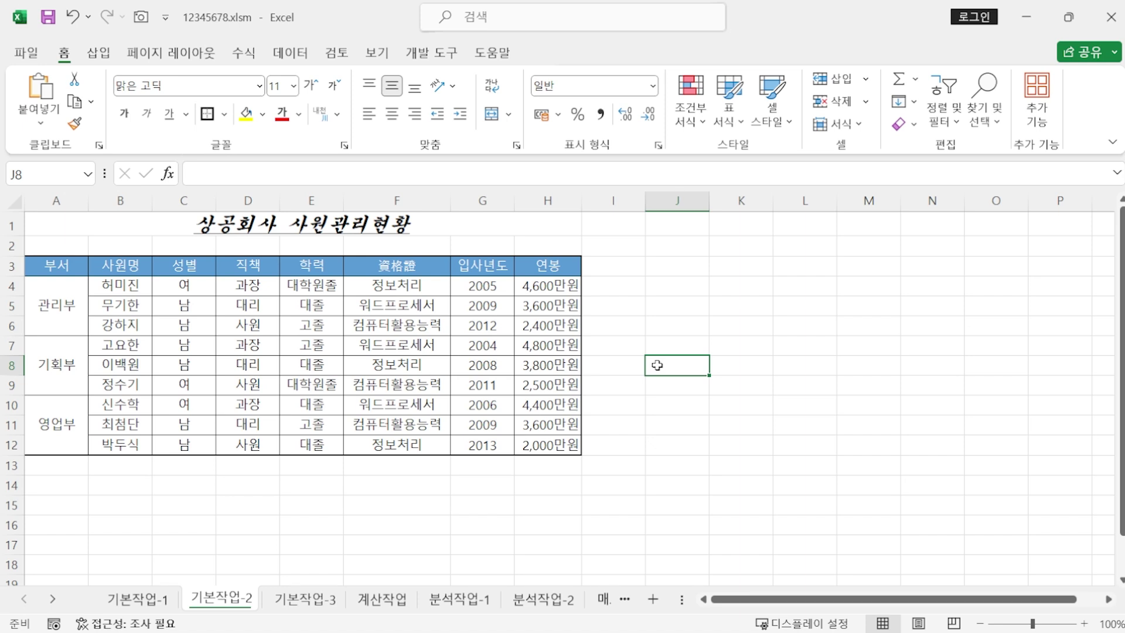
Step: On sheet 기본작업-3, start a new formula-based conditional formatting rule (수식을 사용하여 서식을 지정할 셀 결정) for A4:F15
click(305, 599)
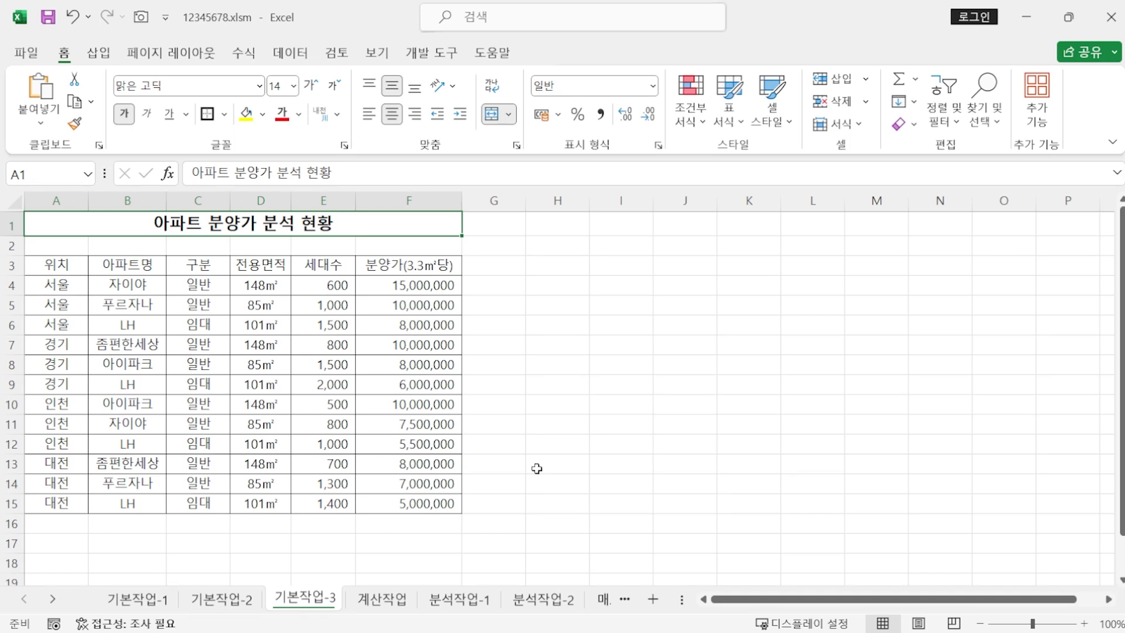
drag(52, 286, 433, 504)
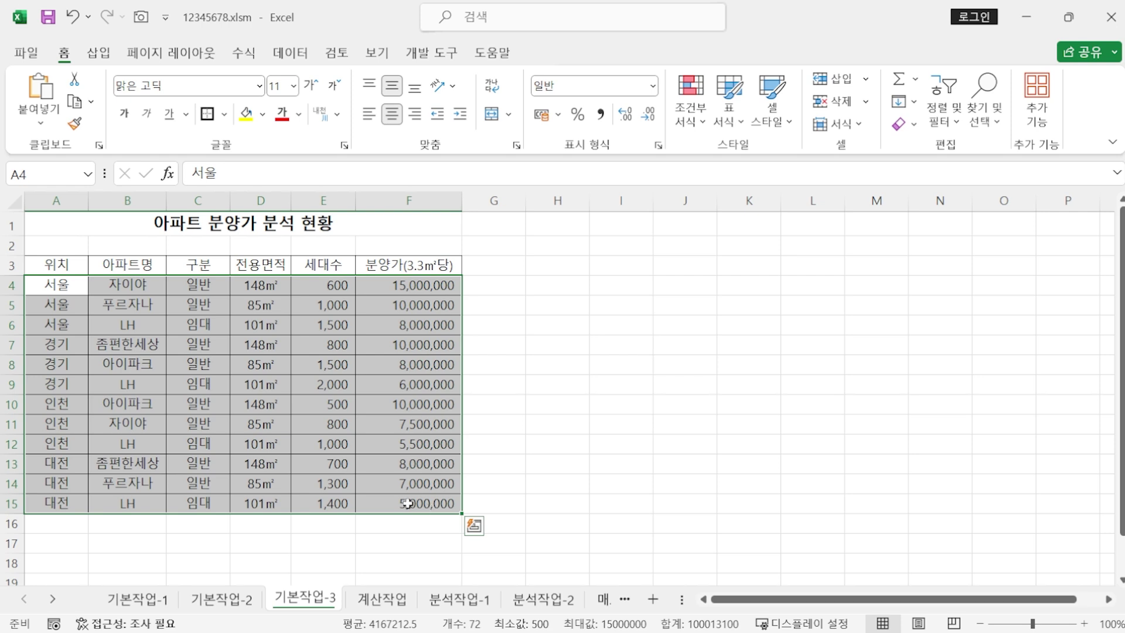
click(690, 122)
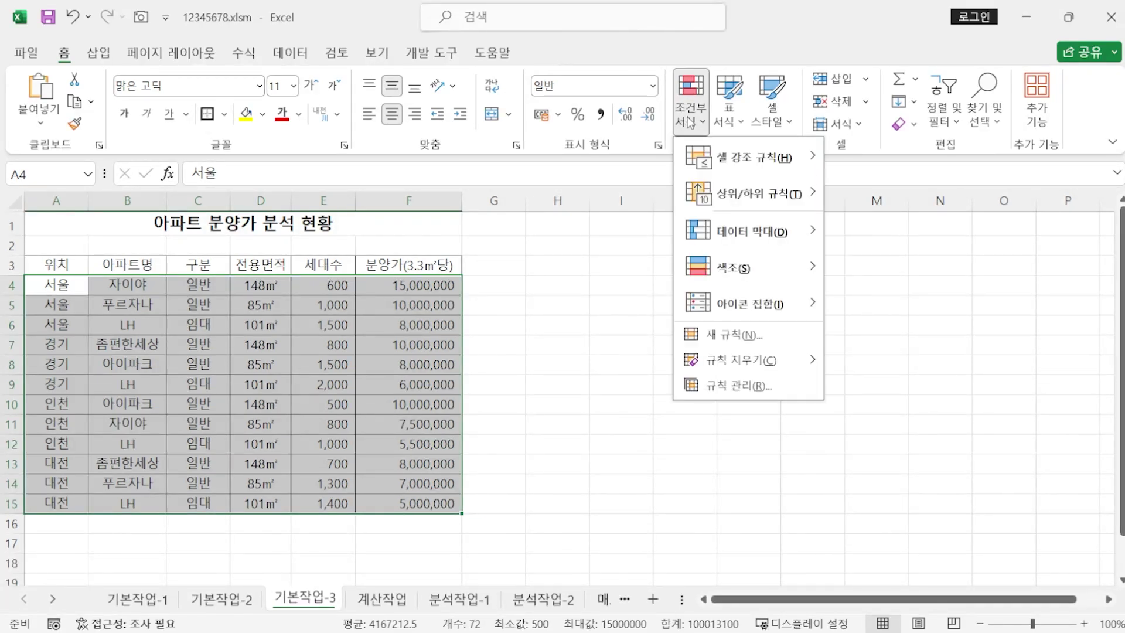
click(729, 335)
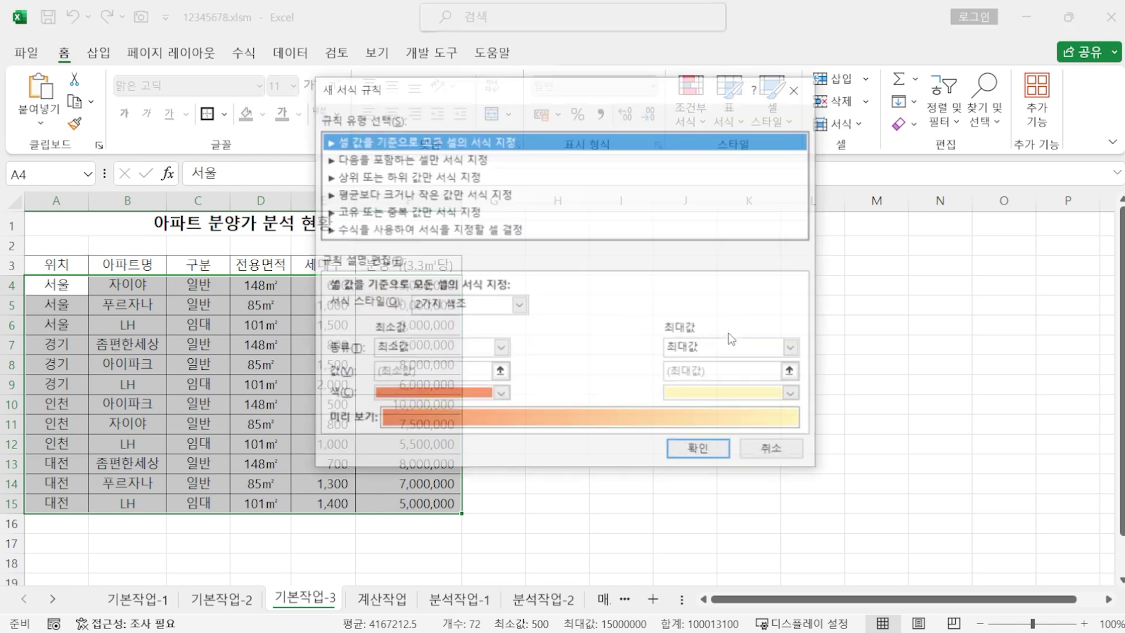
click(495, 230)
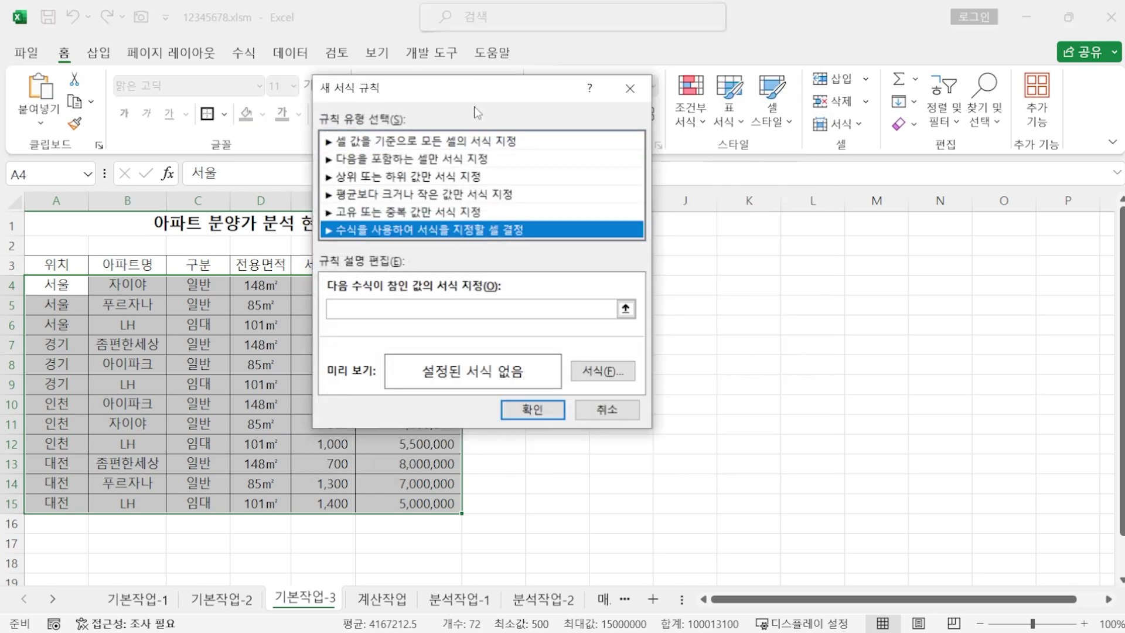
drag(473, 88, 639, 104)
click(605, 322)
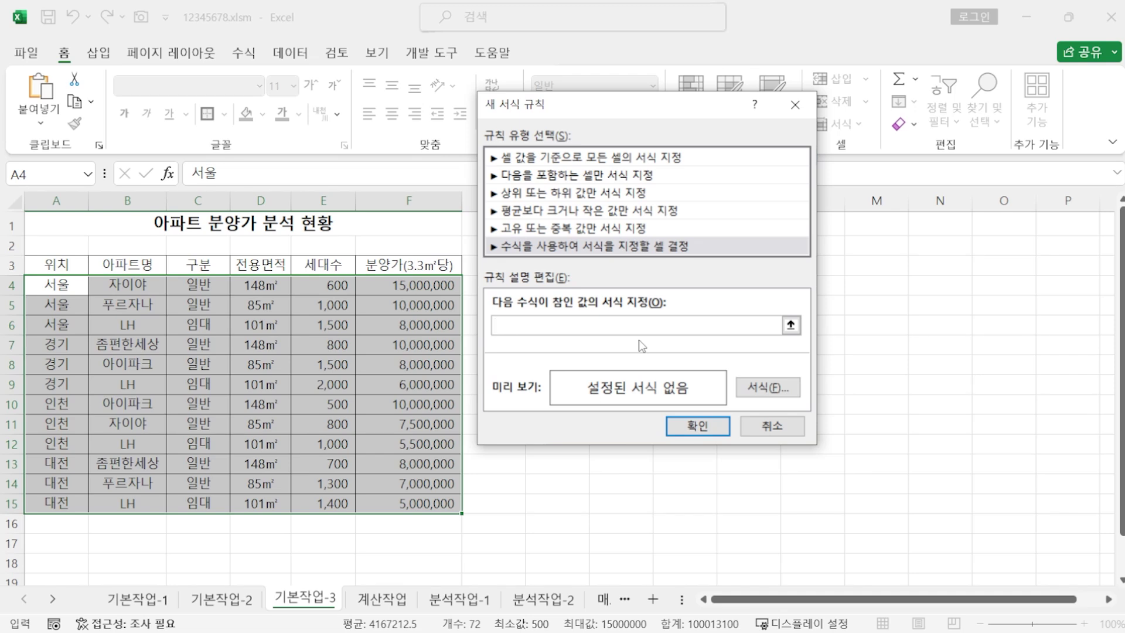
Step: Enter the rule formula =AND($C4="일반",$F4<10000000) for the conditional formatting
text(=)
text(AND()
click(210, 285)
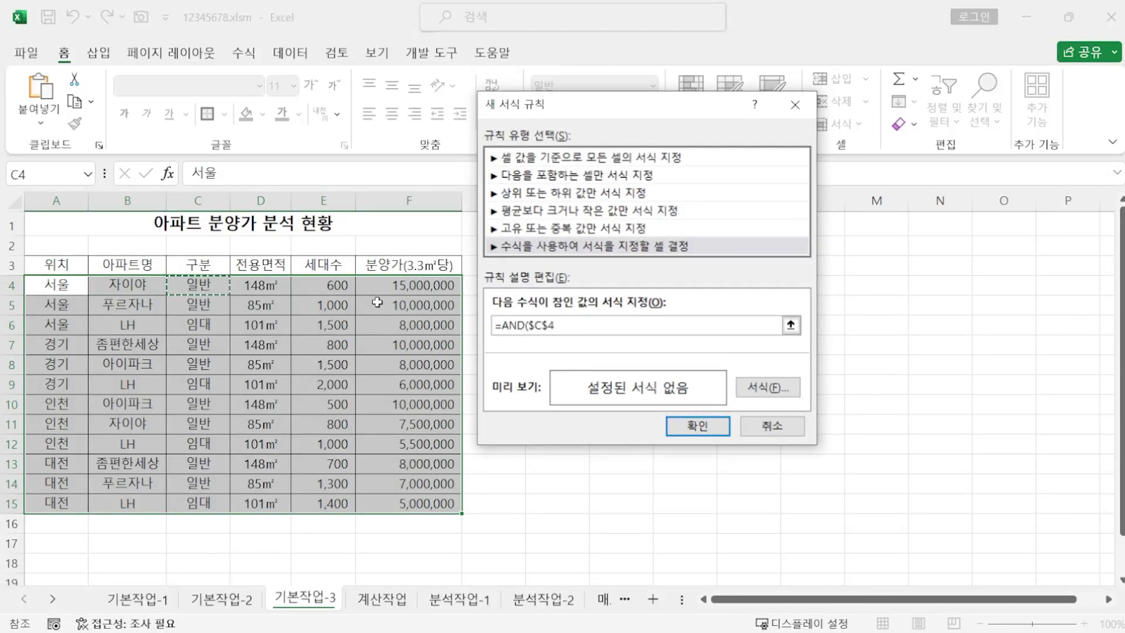
key(F4)
key(F4)
text(="일반")
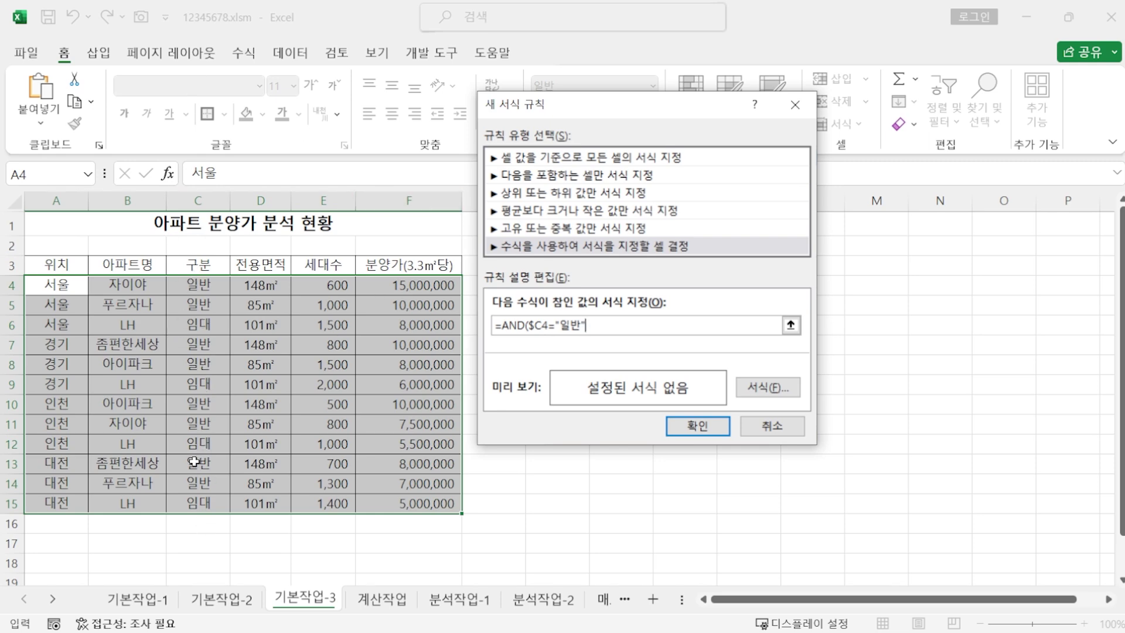
text(,)
click(399, 284)
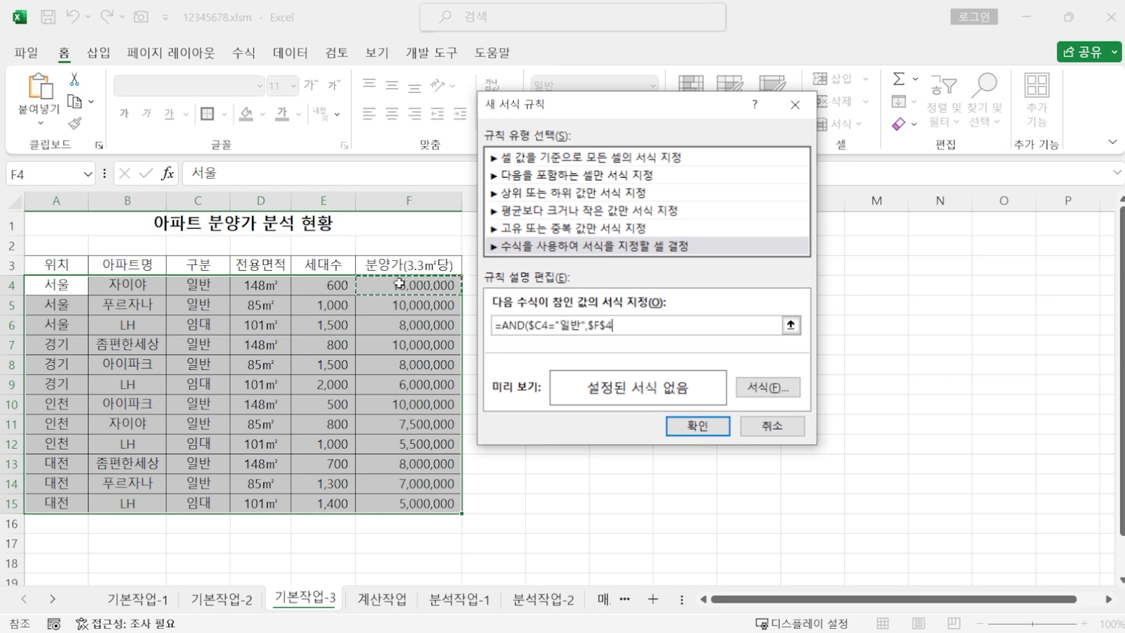
key(F4)
key(F4)
text(<)
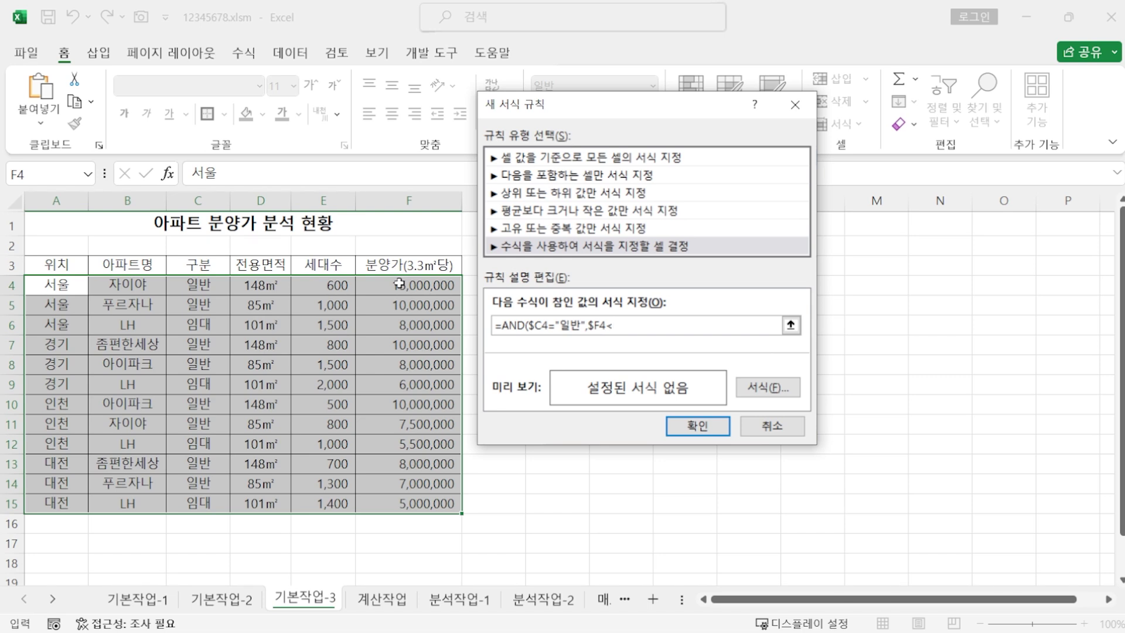
text(10000000))
Step: Set the rule's font to bold (굵게) in standard blue and apply the conditional formatting to A4:F15
click(756, 388)
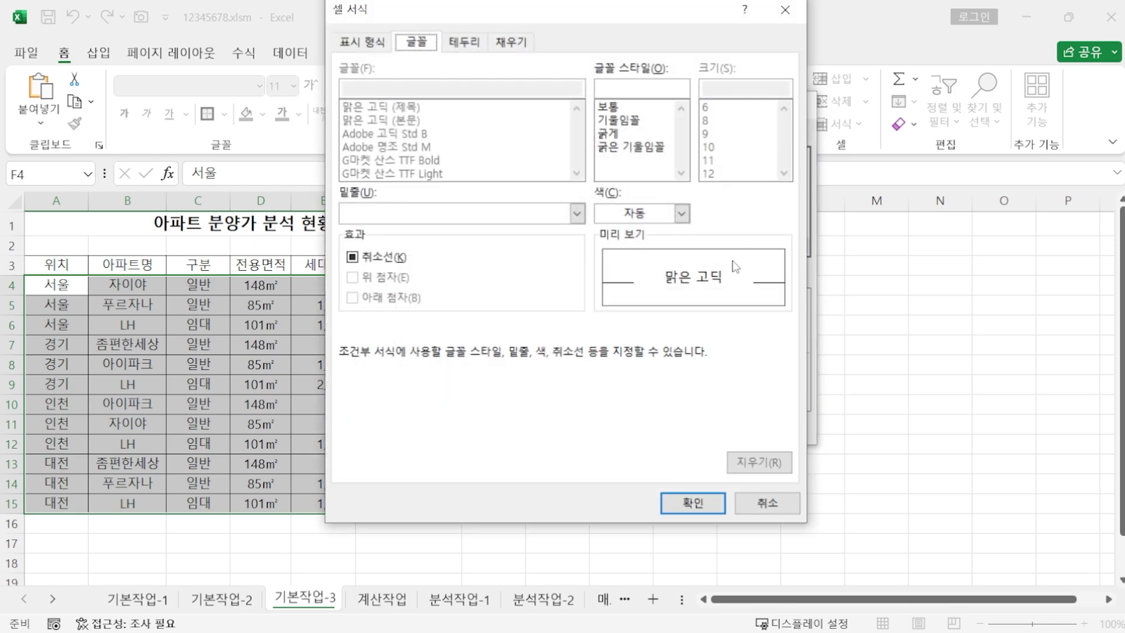
click(681, 213)
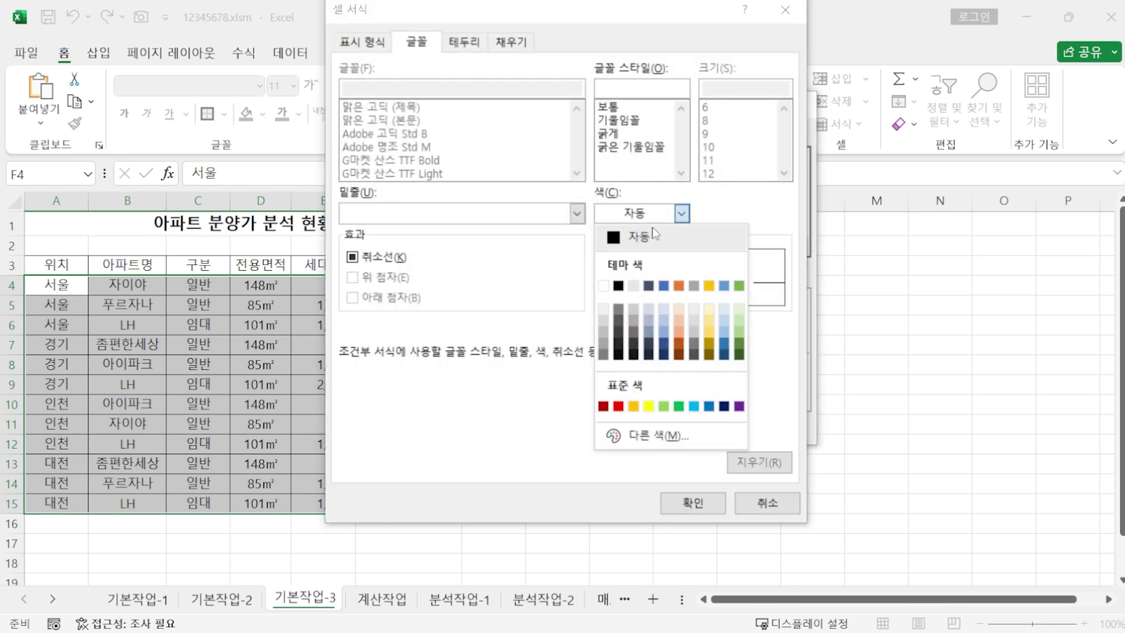
click(709, 406)
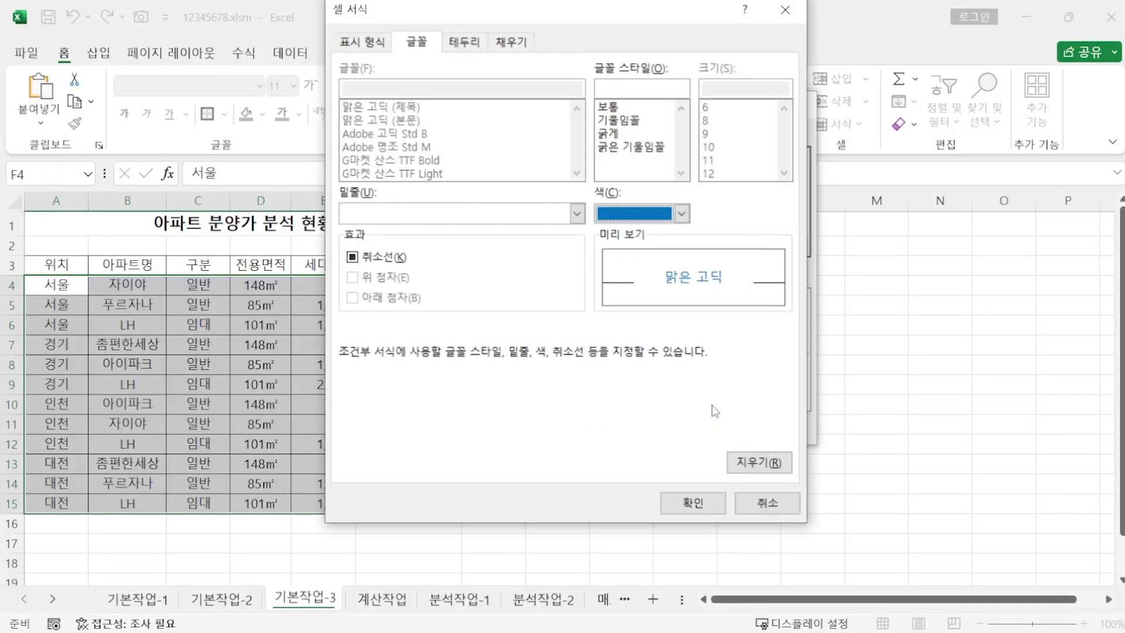
click(612, 133)
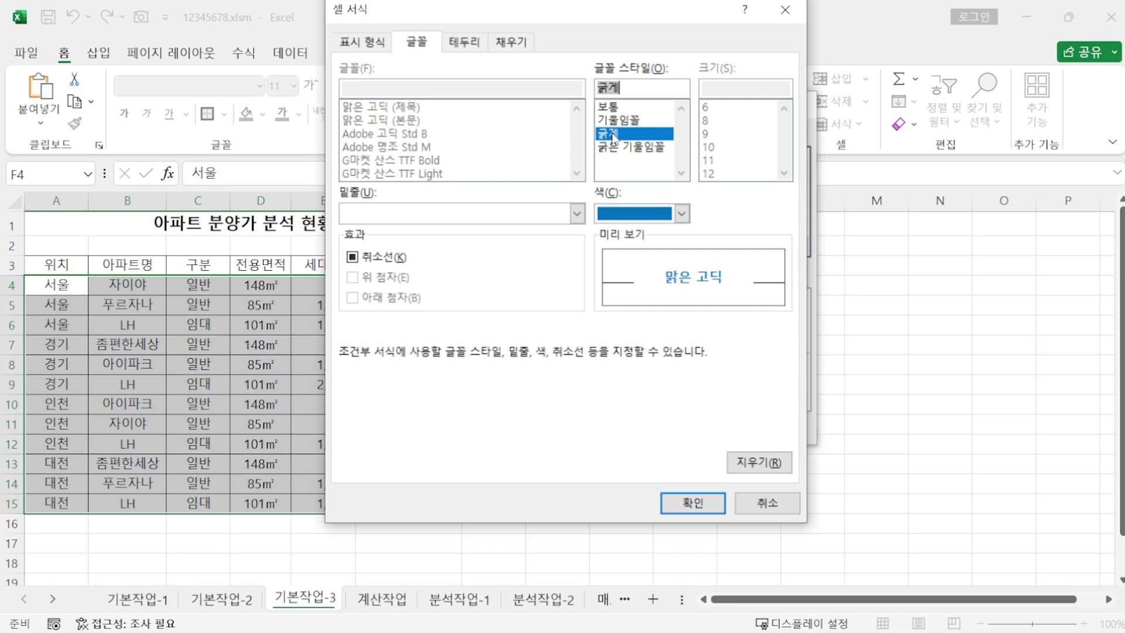
click(692, 502)
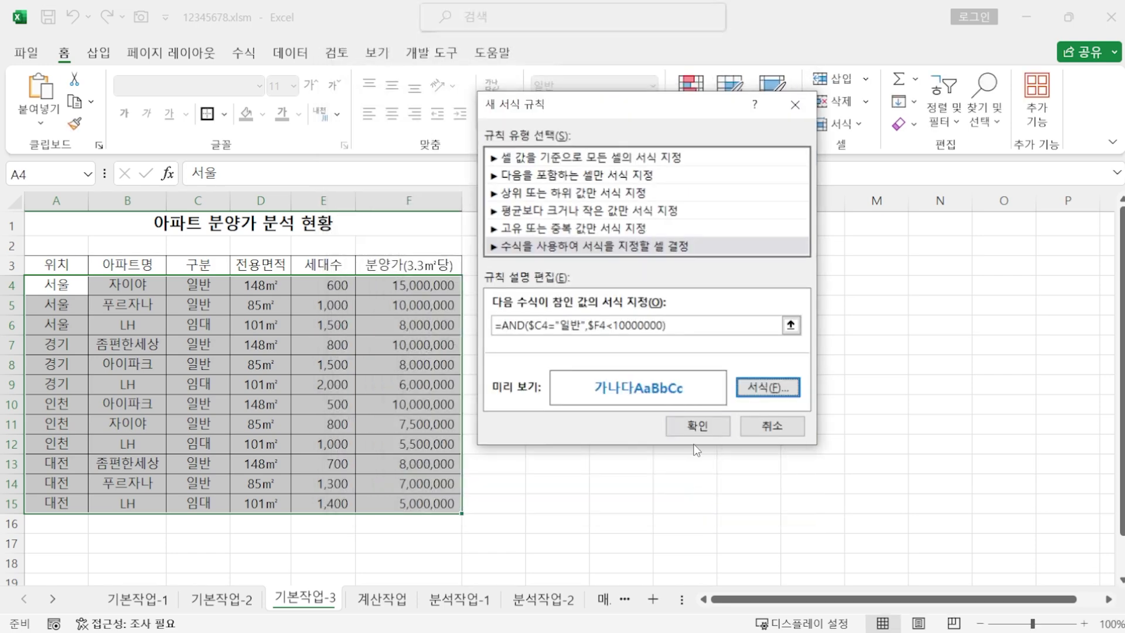
click(696, 428)
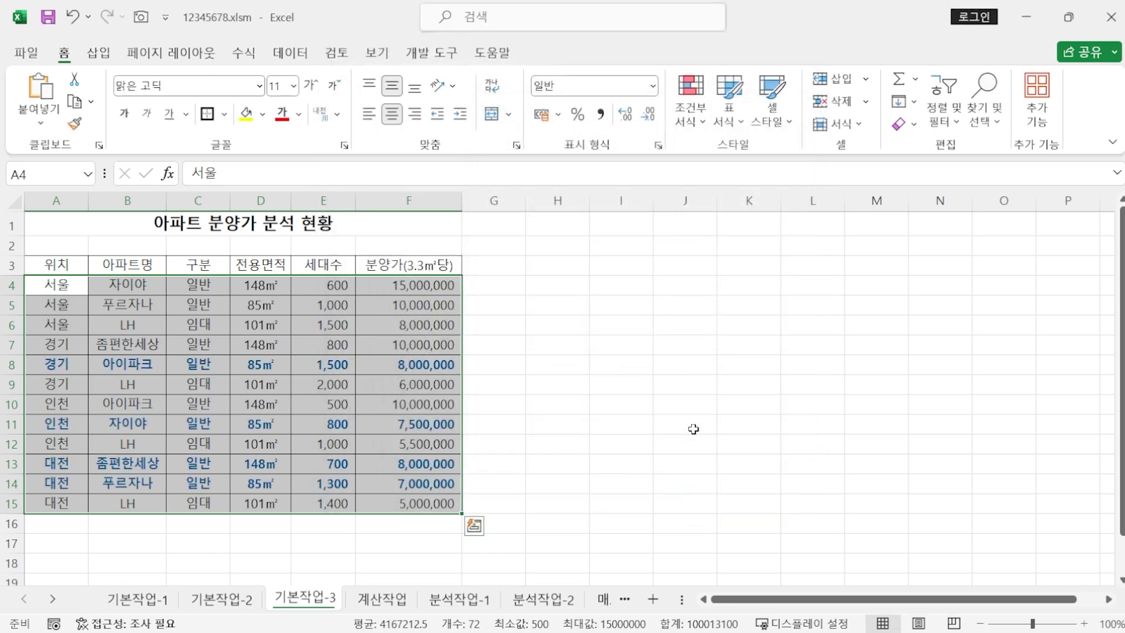
click(693, 418)
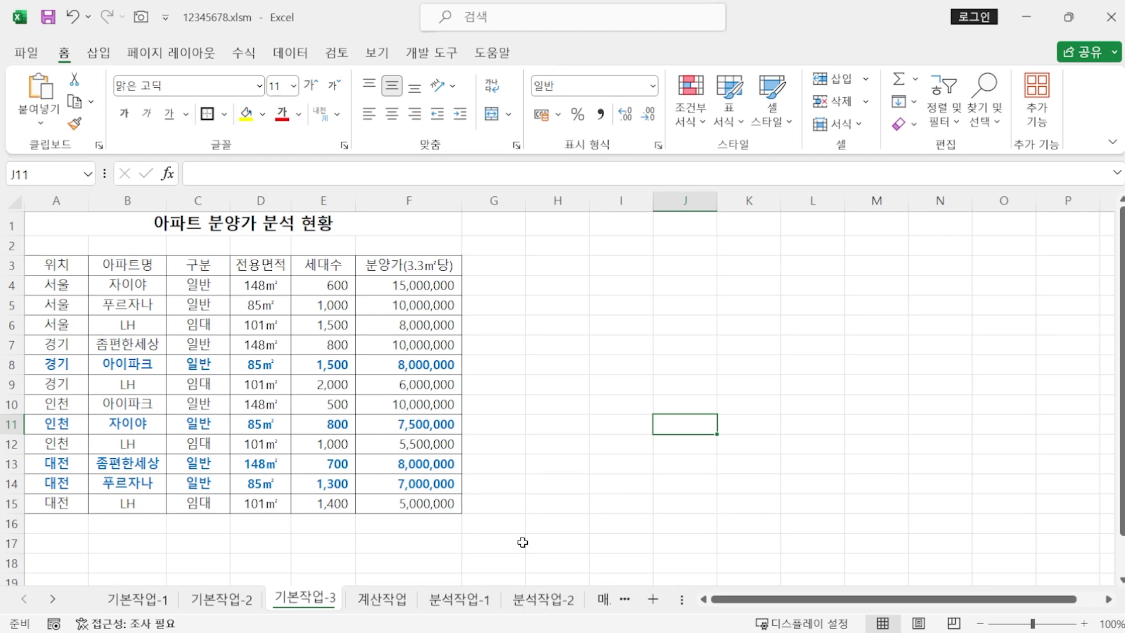
Step: Consult the 계산작업 task in the Notepad instructions, copy the header 성별 to A13 on sheet 계산작업 and enter 남 in A14
key(alt+Tab)
scroll(713, 332, down, 6)
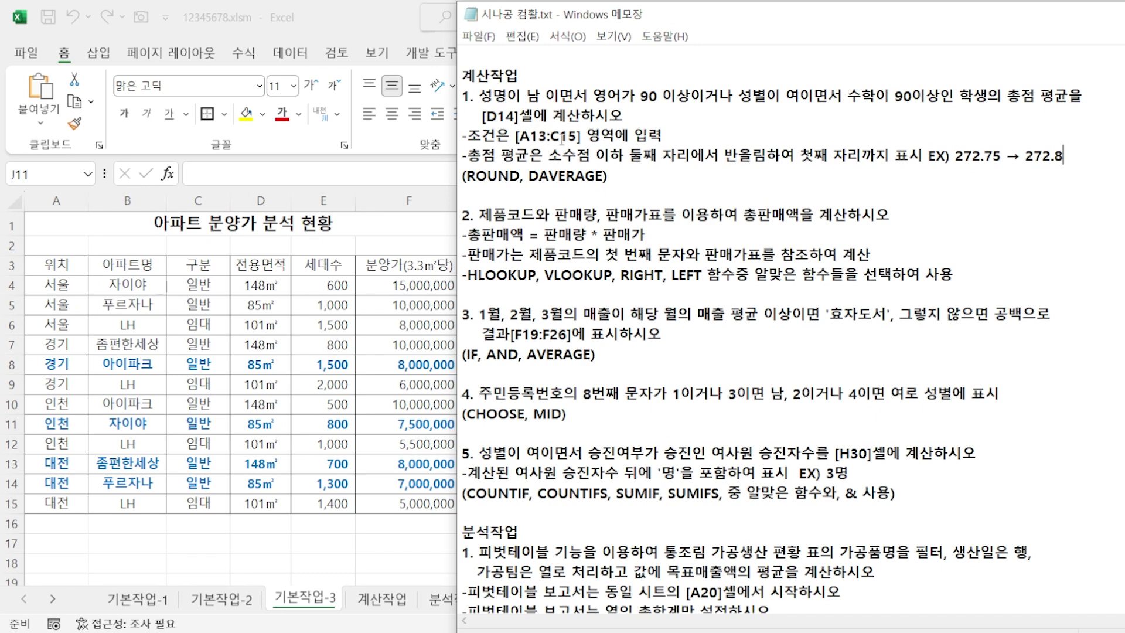
click(381, 599)
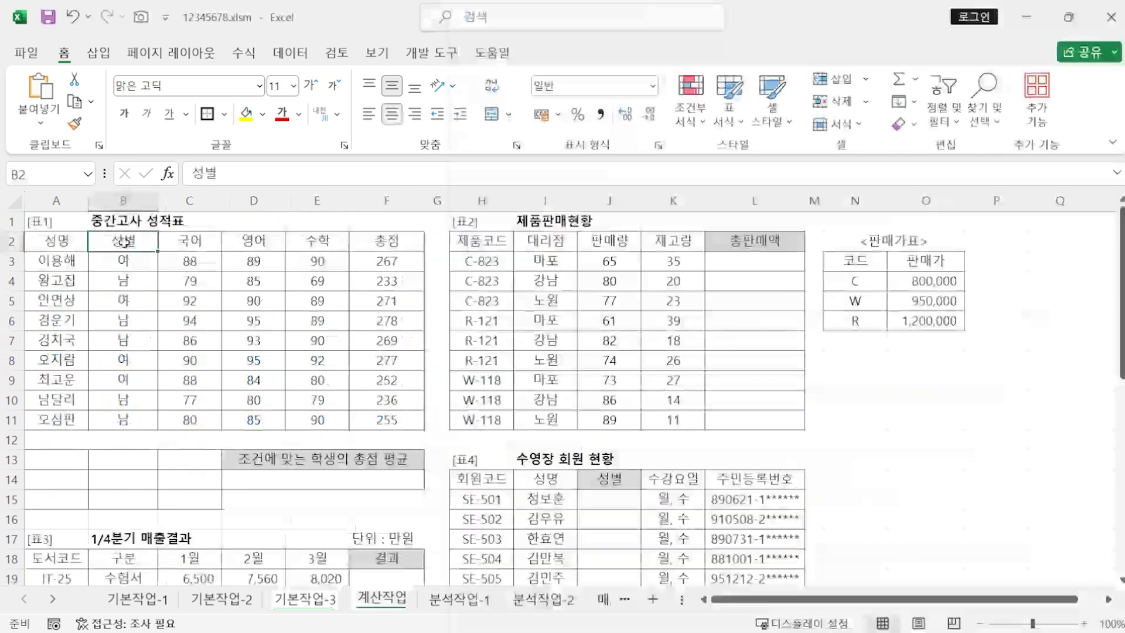
key(ctrl+c)
click(57, 460)
key(ctrl+v)
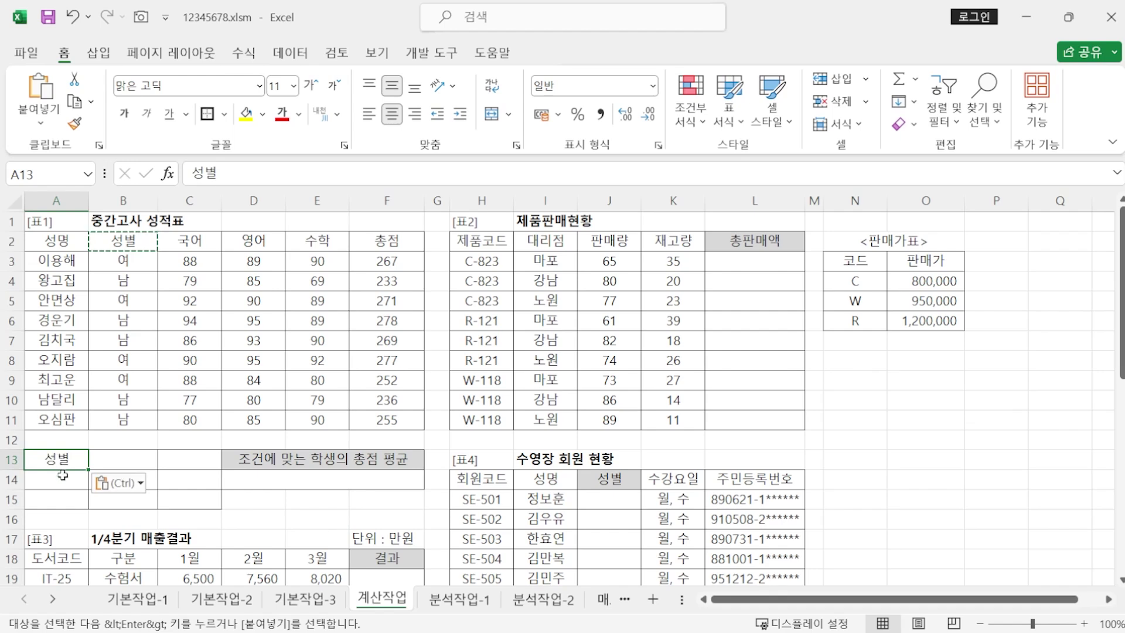
click(57, 484)
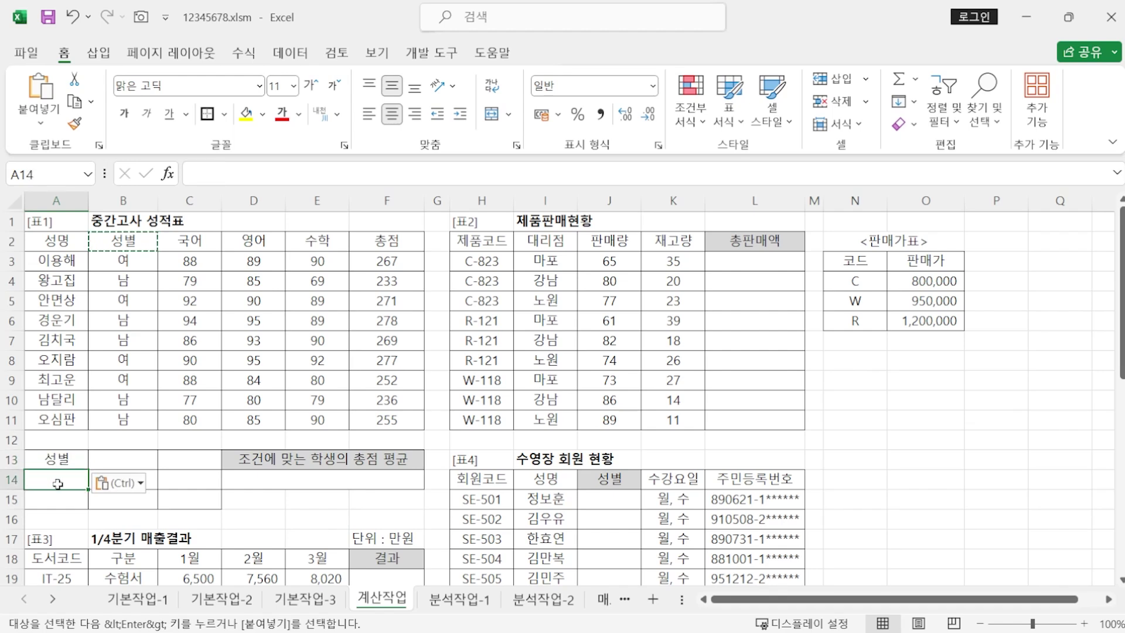
text(남)
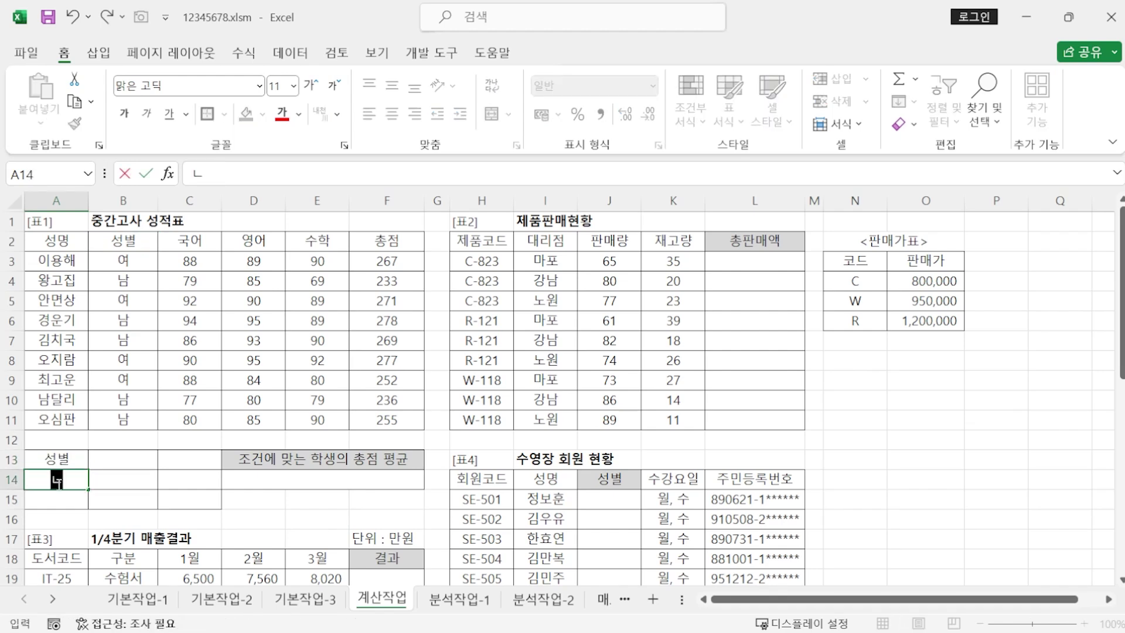
key(Return)
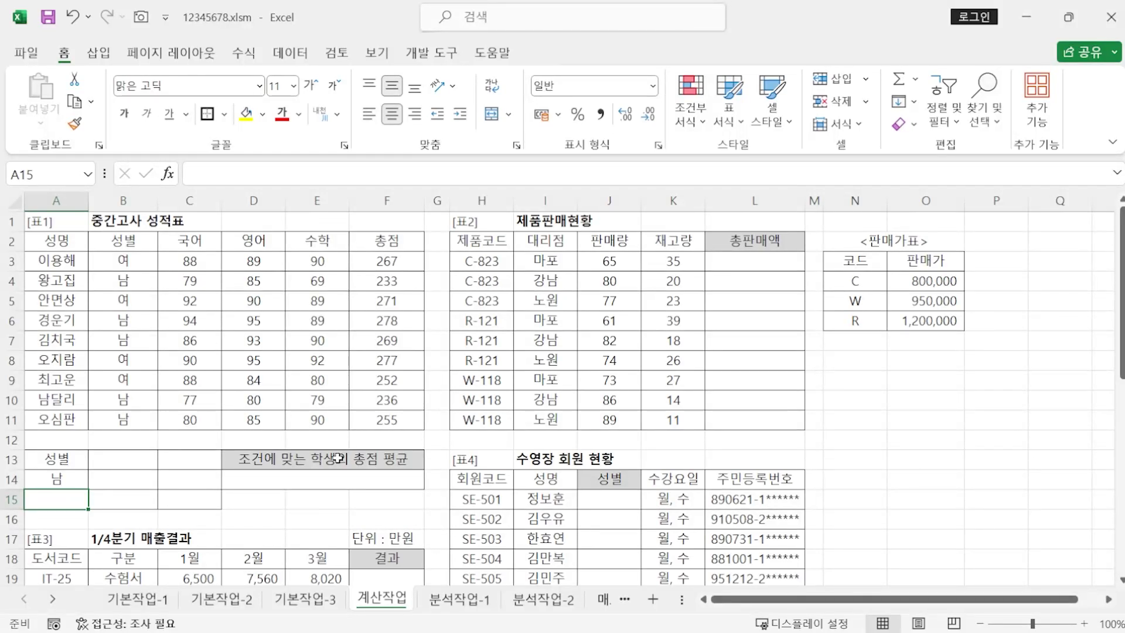
Step: Copy the header 영어 from D2 to B13 and enter the condition >=90 in B14, checking the Notepad instructions
click(262, 241)
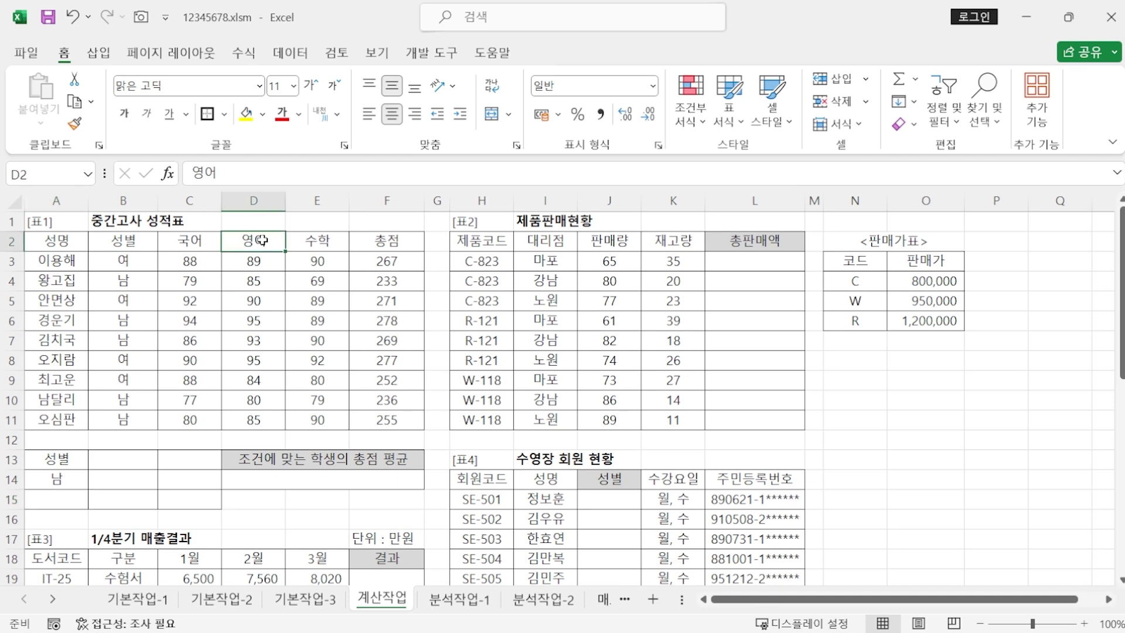
key(ctrl+c)
click(145, 461)
key(ctrl+v)
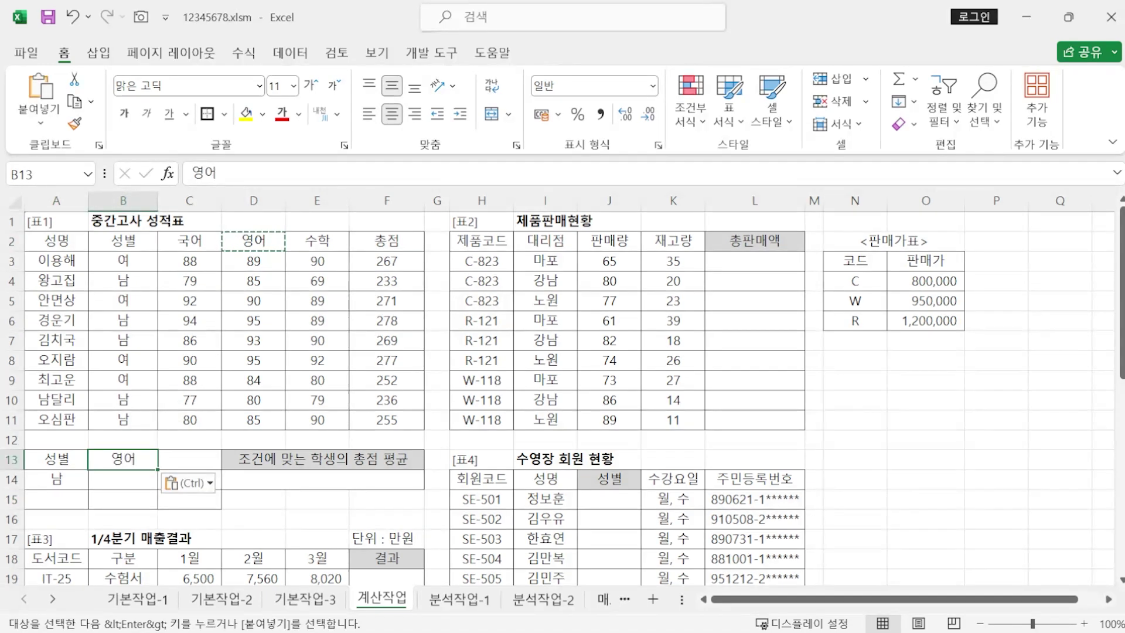
key(alt+Tab)
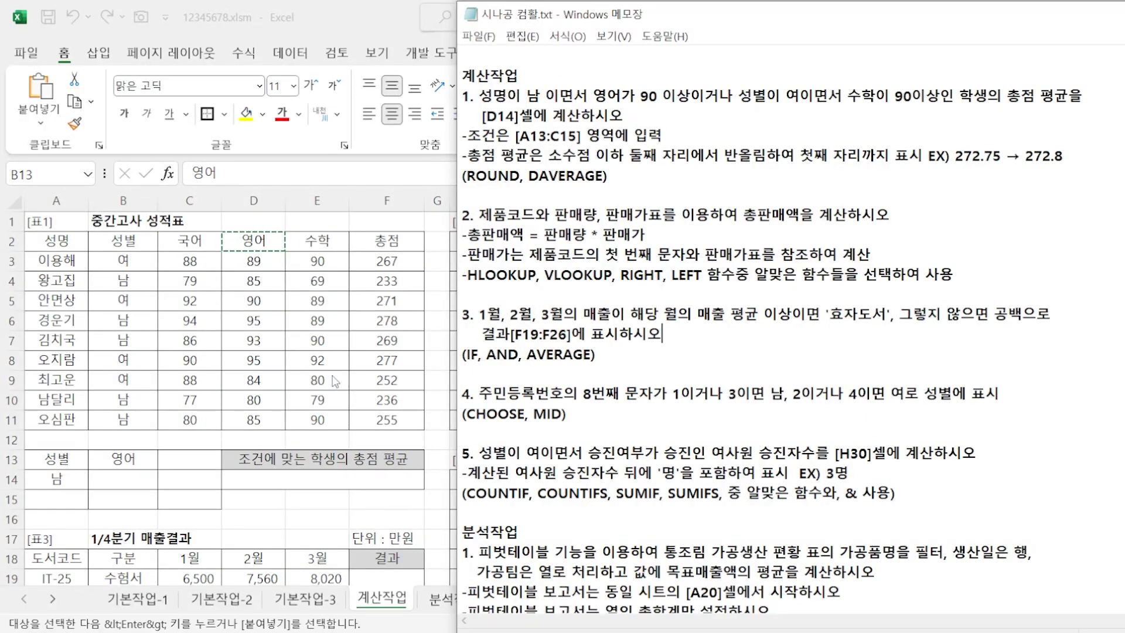
click(128, 478)
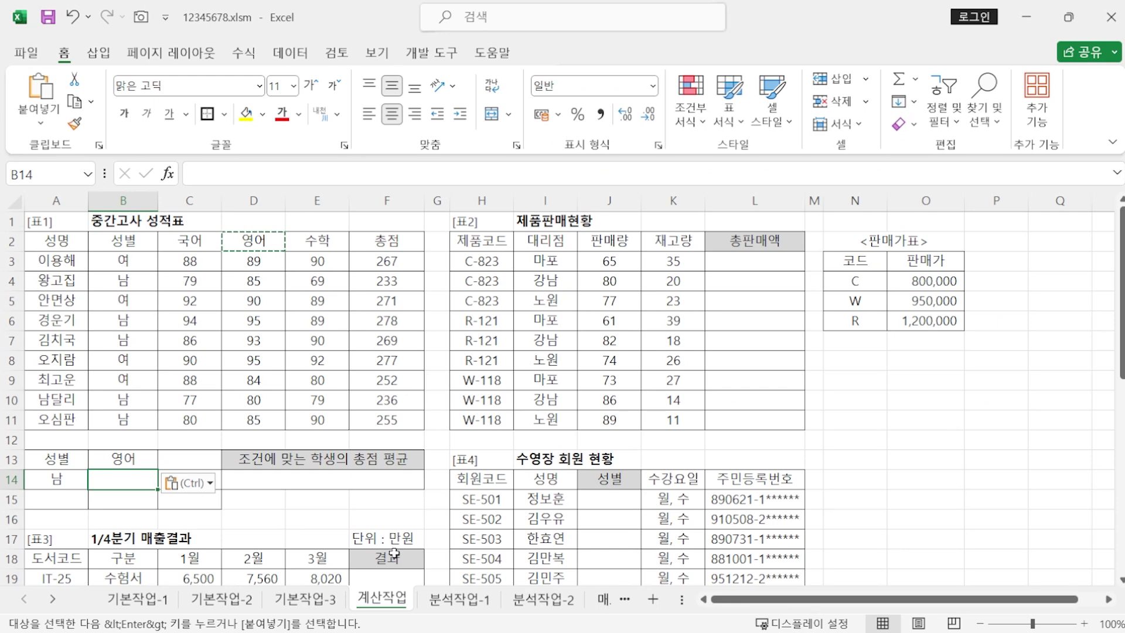
text(>=90)
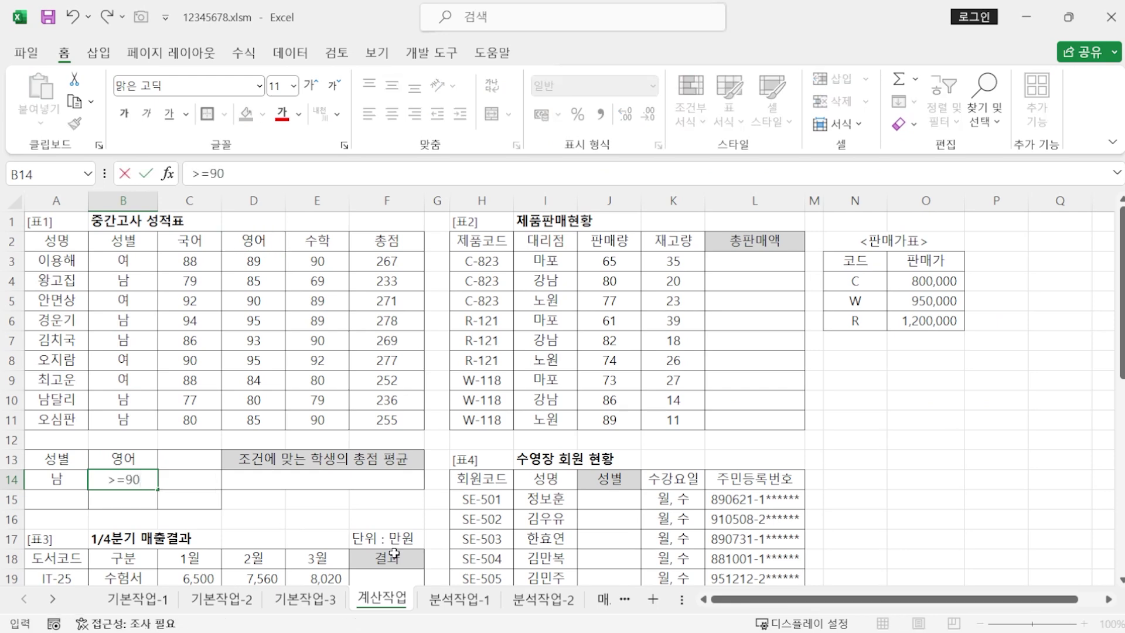
key(Return)
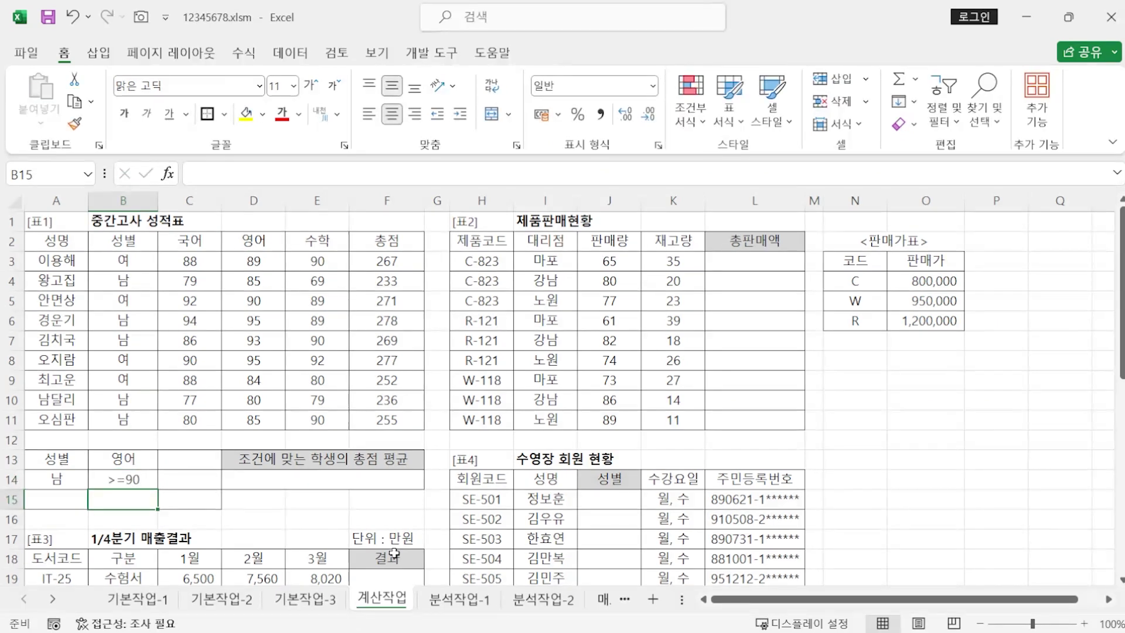
Step: Check the second condition in the Notepad instructions and enter 여 in A15 of the criteria range
key(alt+Tab)
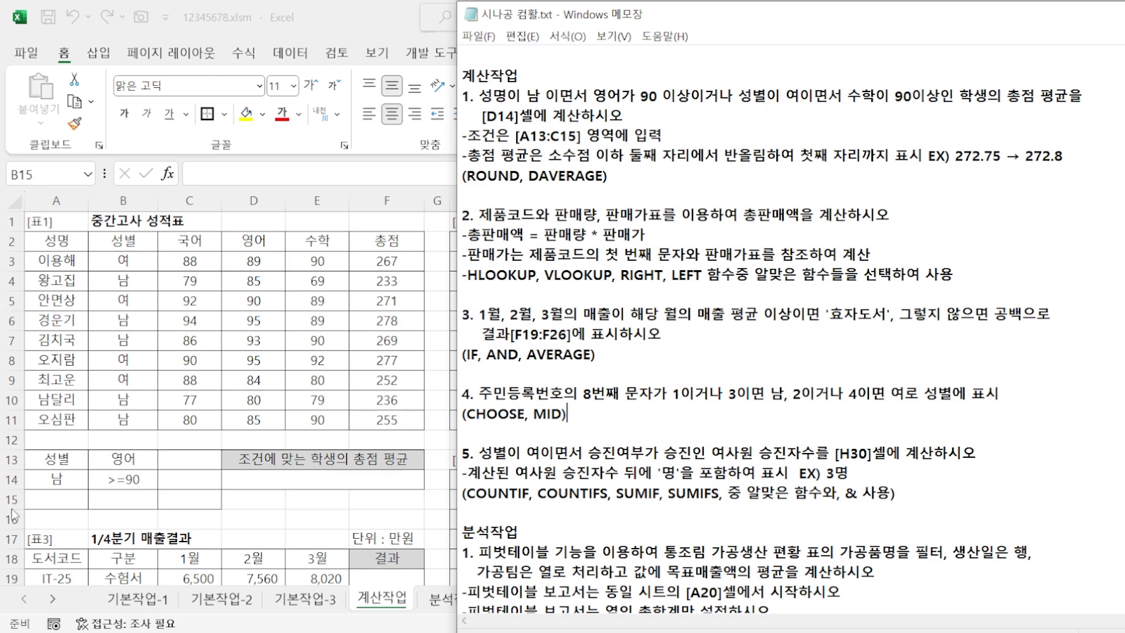
key(alt+Tab)
click(72, 500)
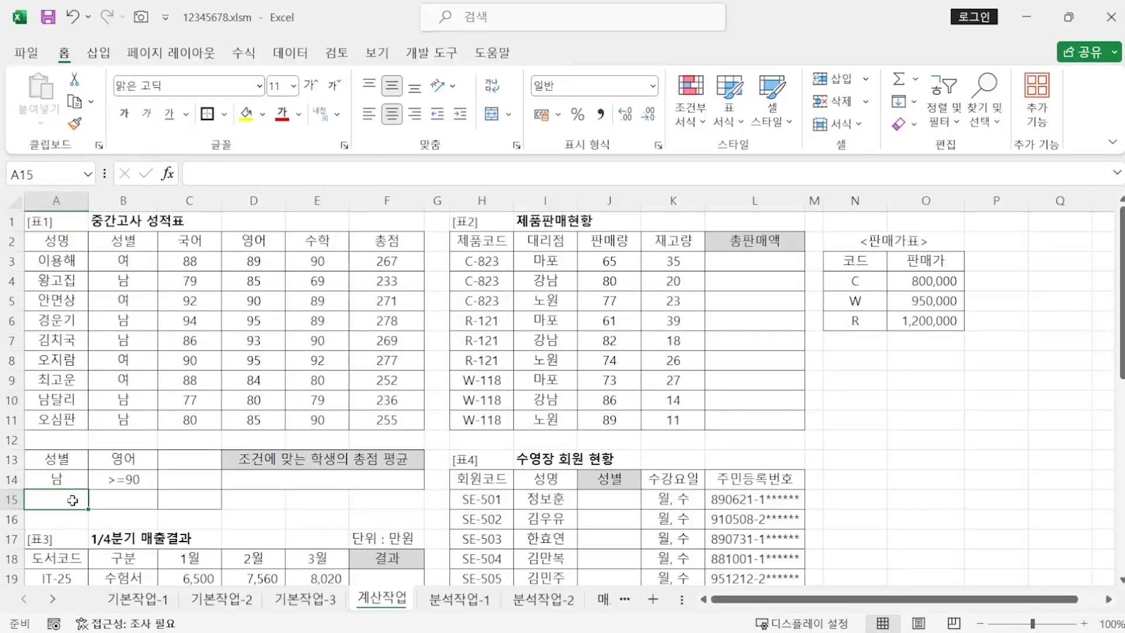
text(여)
key(Return)
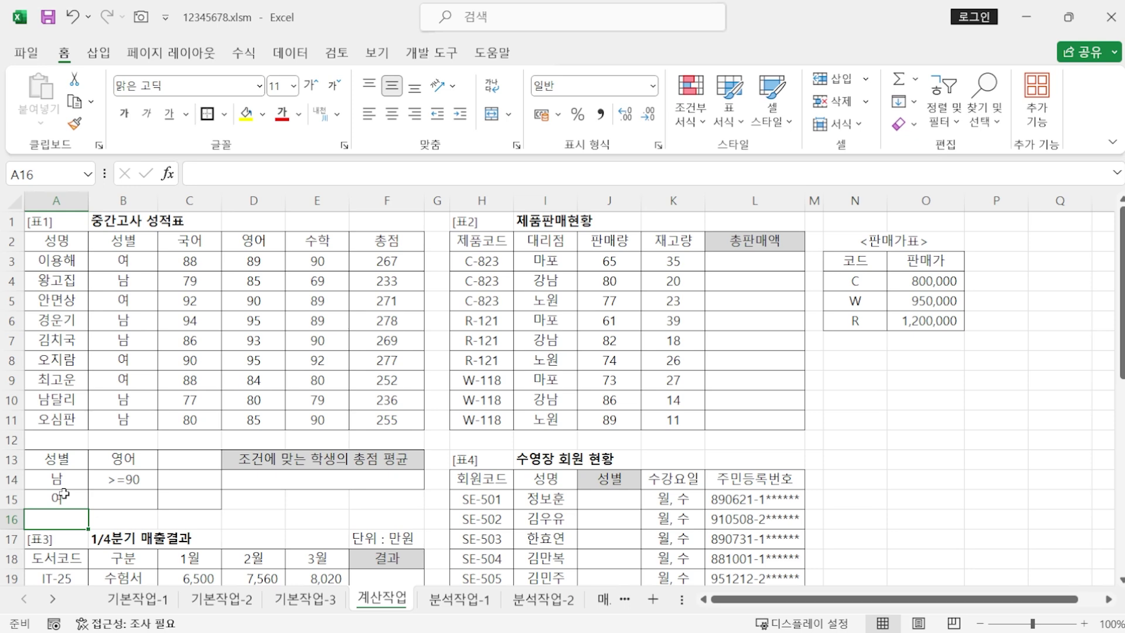
Step: Recheck the task in the Notepad instructions and enter the header 수학 in C13 of the criteria range
key(alt+Tab)
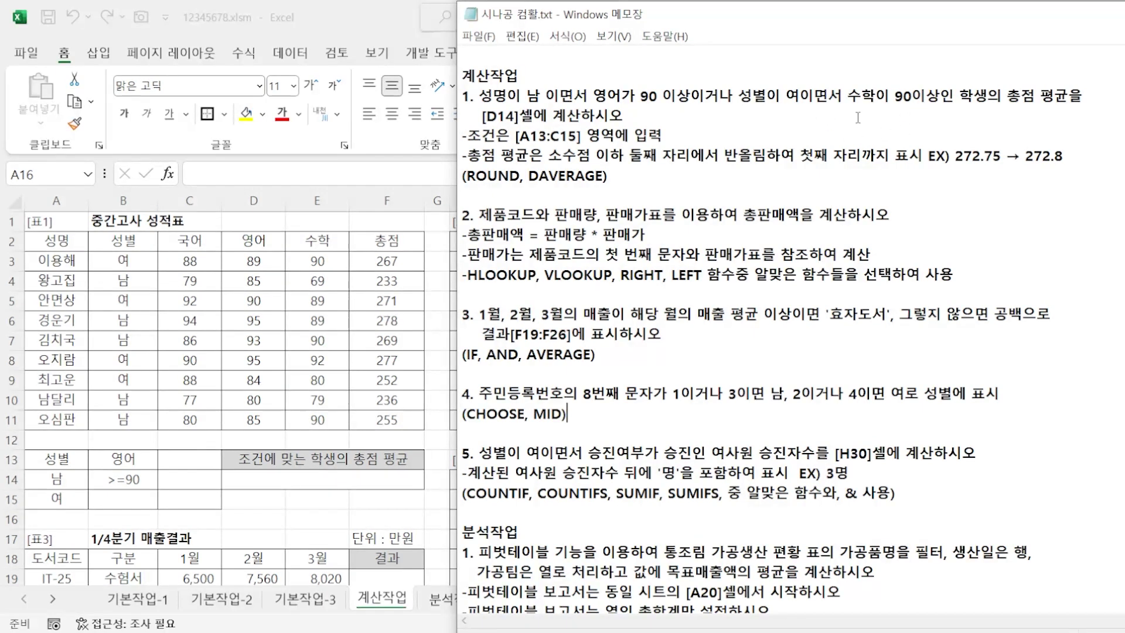
click(196, 463)
click(190, 460)
text(ㅅ)
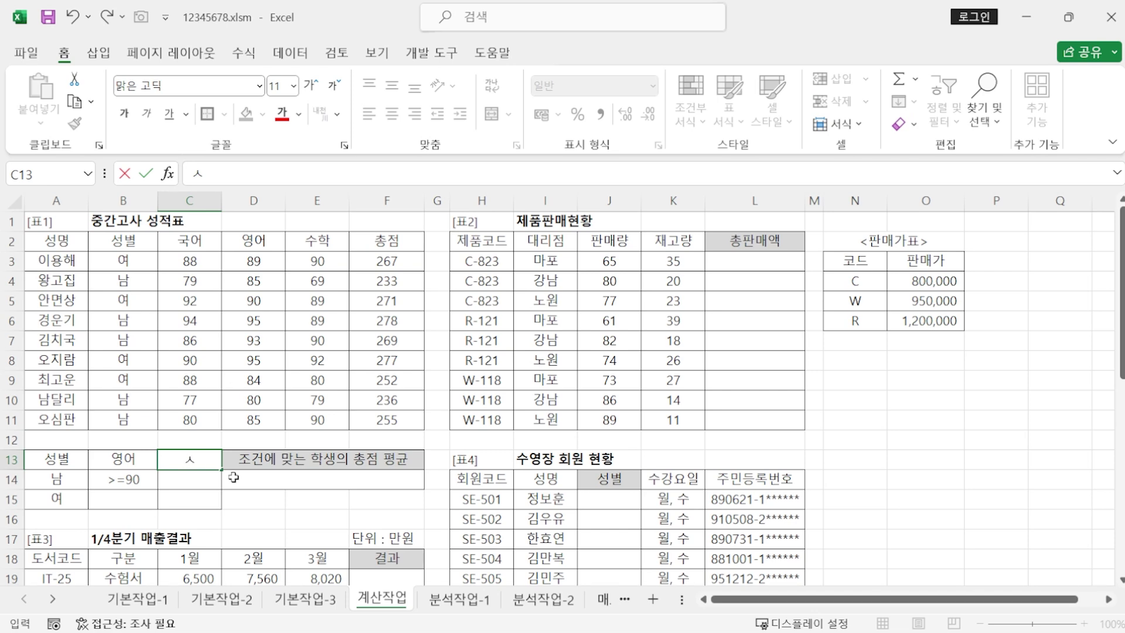
text(수학)
key(Return)
key(Return)
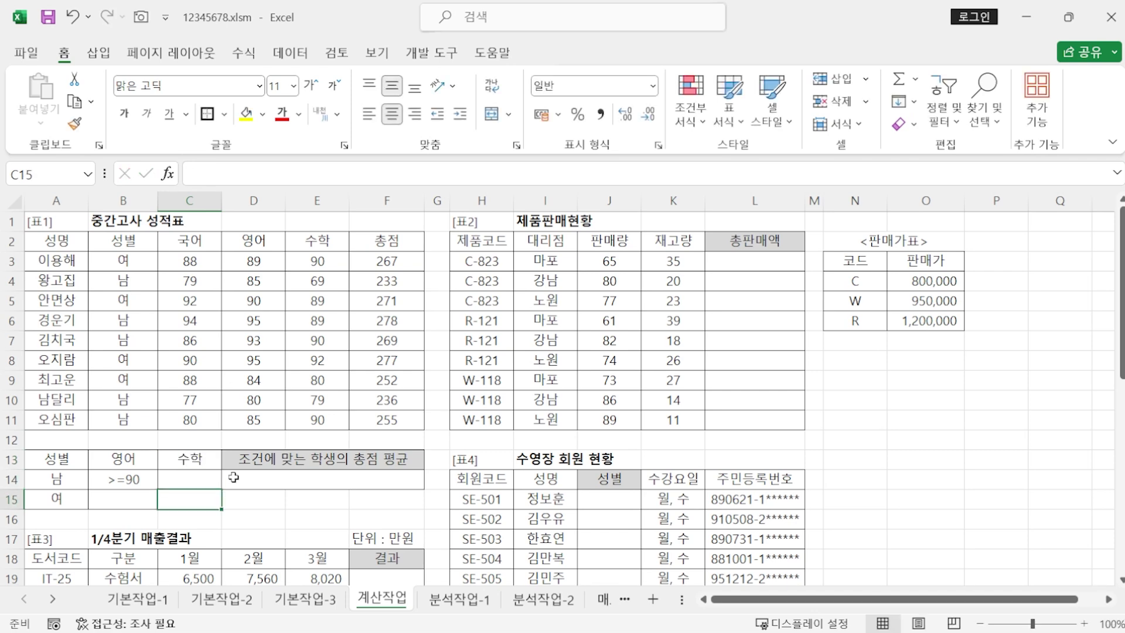
Step: Enter the condition >=90 in C15 under the 수학 criteria header and recheck task 1 in the Notepad instructions
text(>=90)
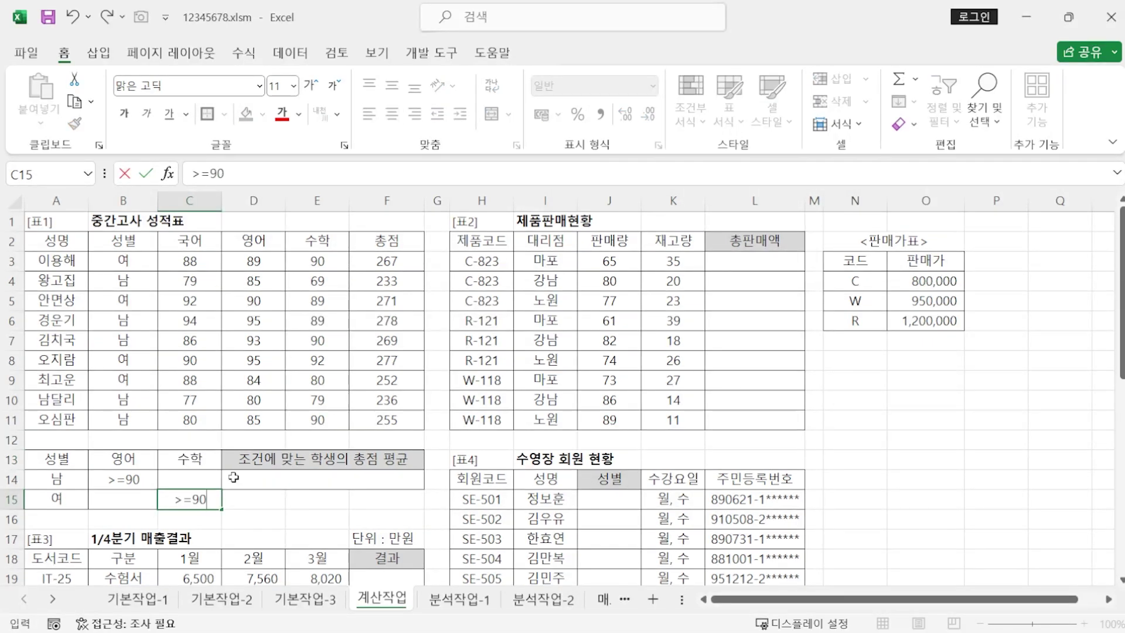
key(Return)
key(alt+Tab)
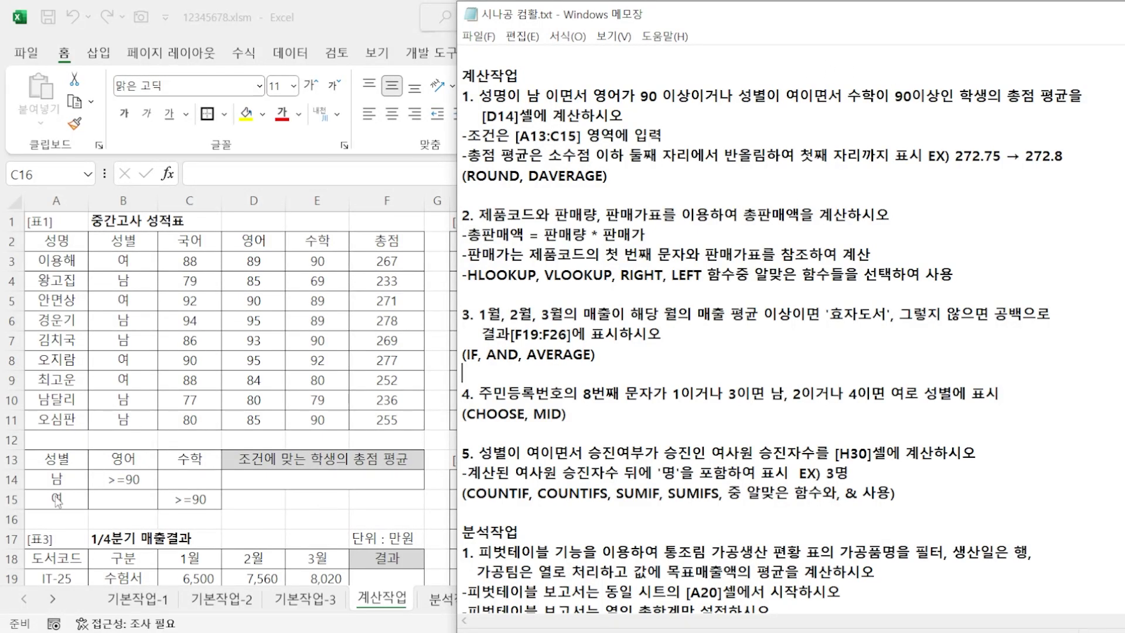
Step: Enter =DAVERAGE(A2:F11,6,A13:C15) in D14 to average the total scores of students meeting the criteria
click(267, 482)
text(=)
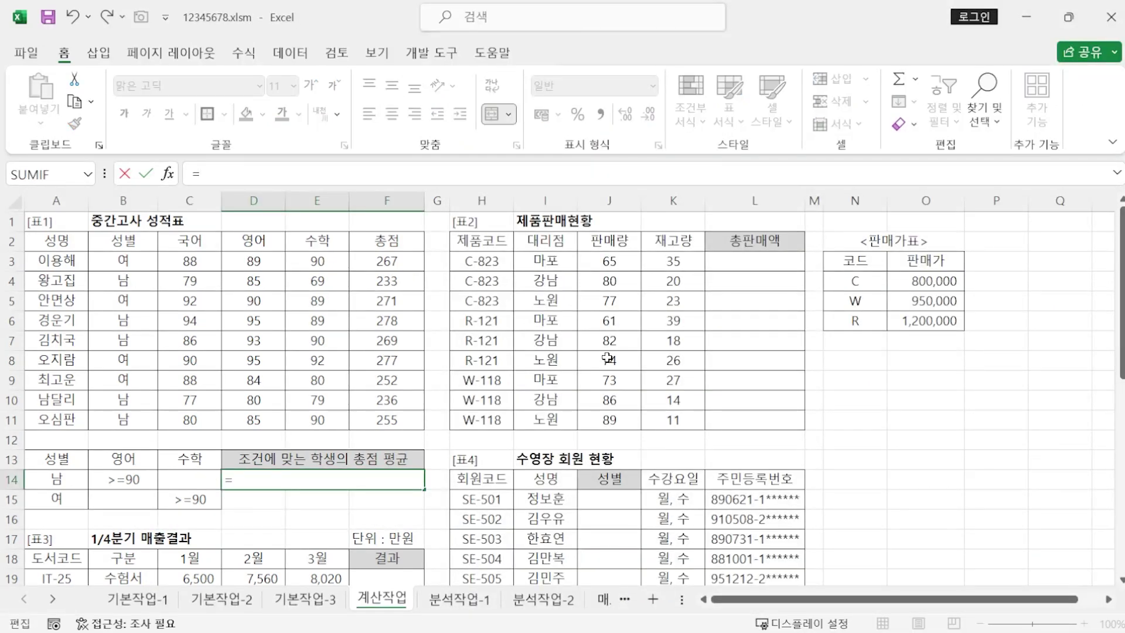
text(DAVER)
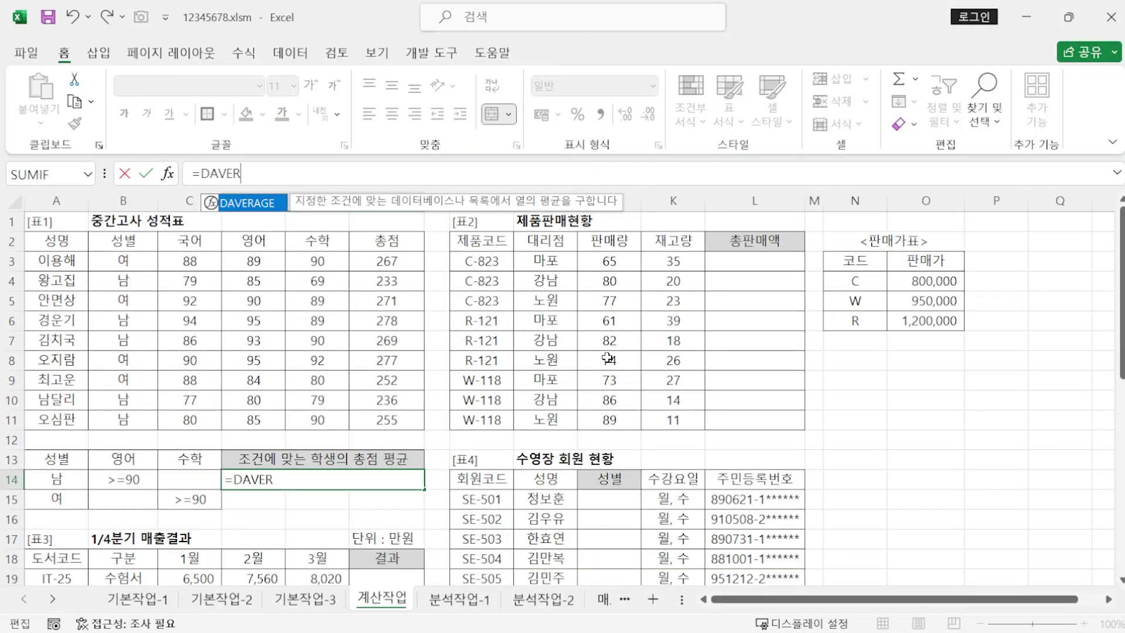
key(Tab)
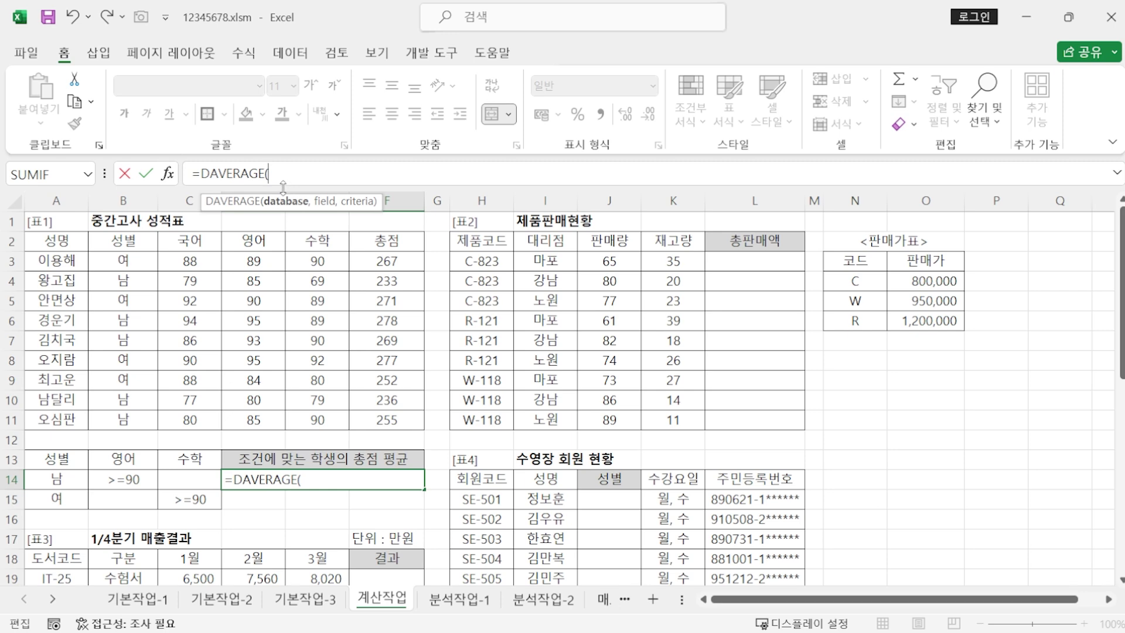
click(67, 245)
drag(68, 245, 404, 420)
text(,)
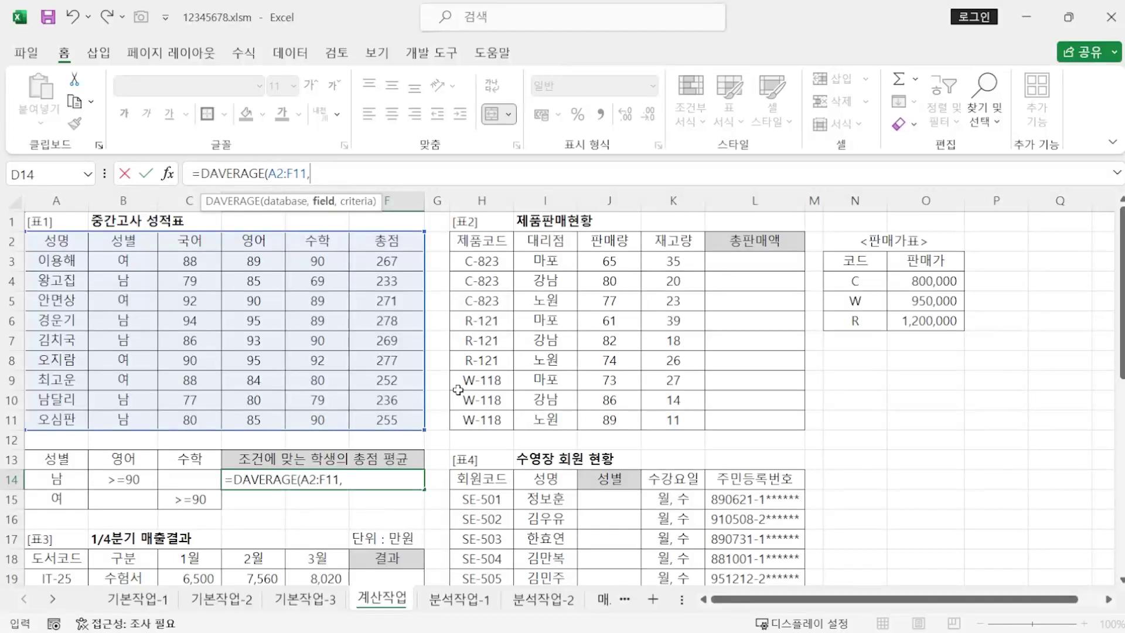
text(6,)
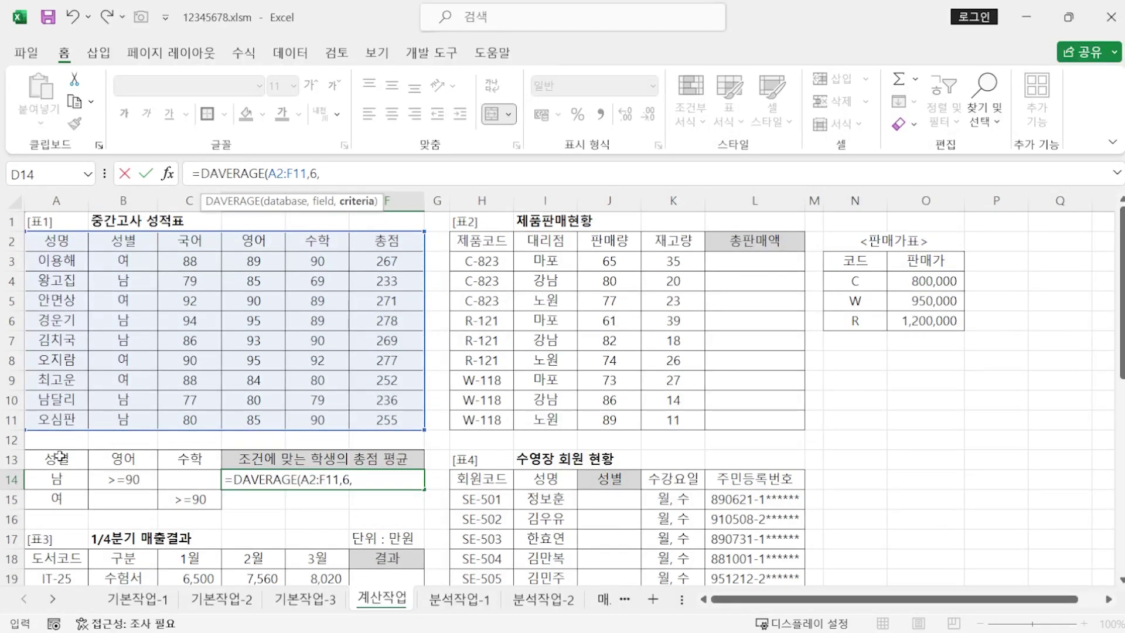
drag(63, 455, 194, 498)
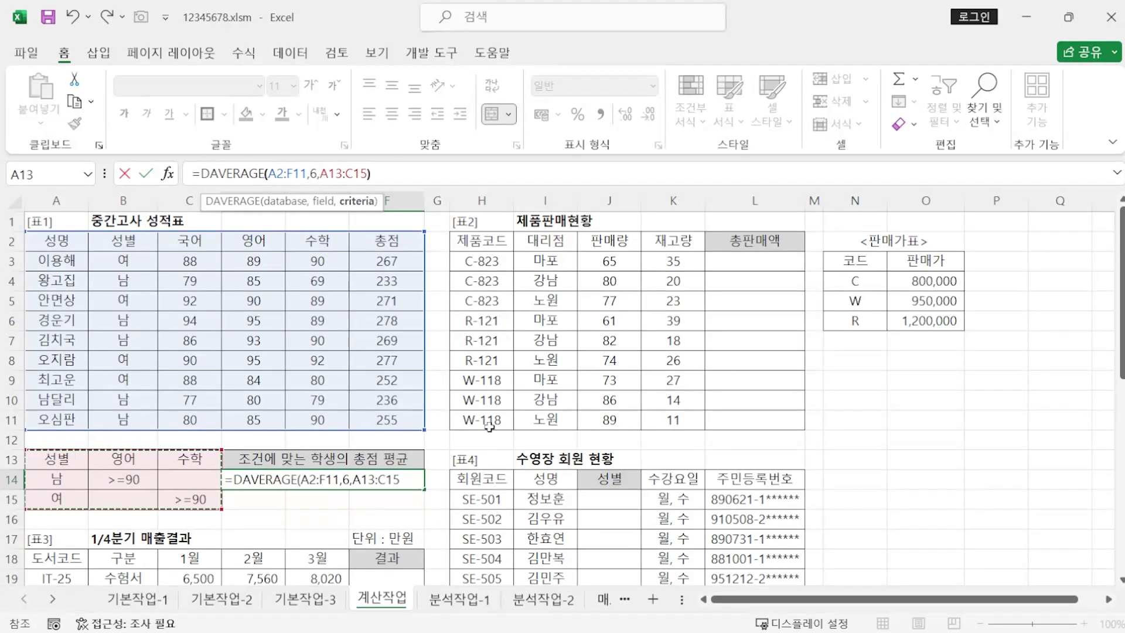
text())
key(Return)
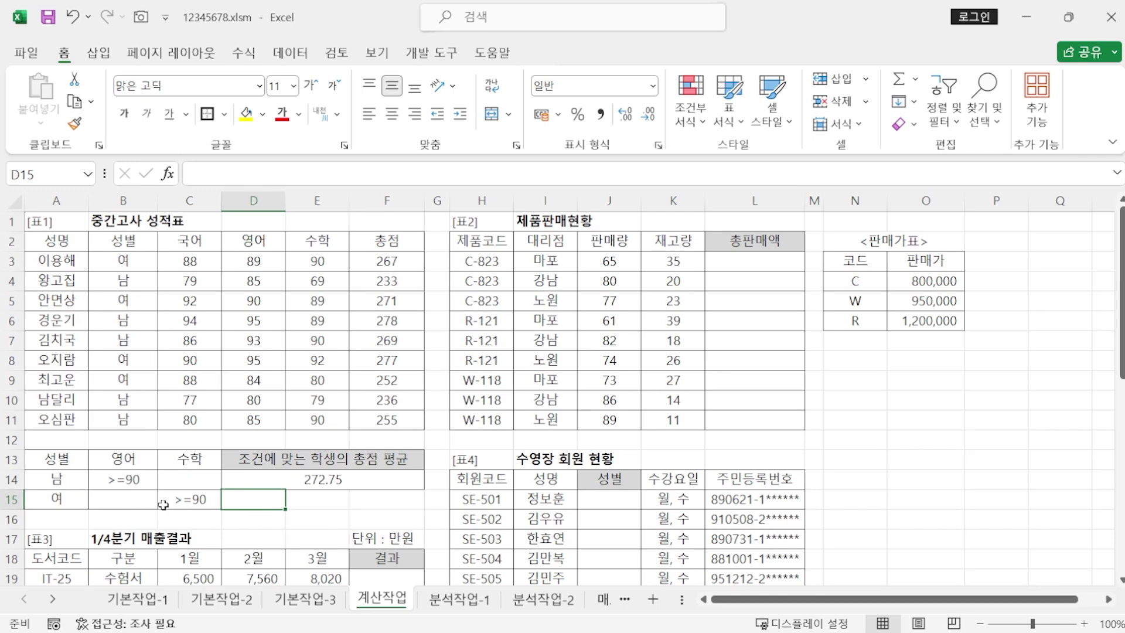
Step: Wrap the DAVERAGE formula in D14 in ROUND with 1 decimal digit
click(307, 484)
click(201, 175)
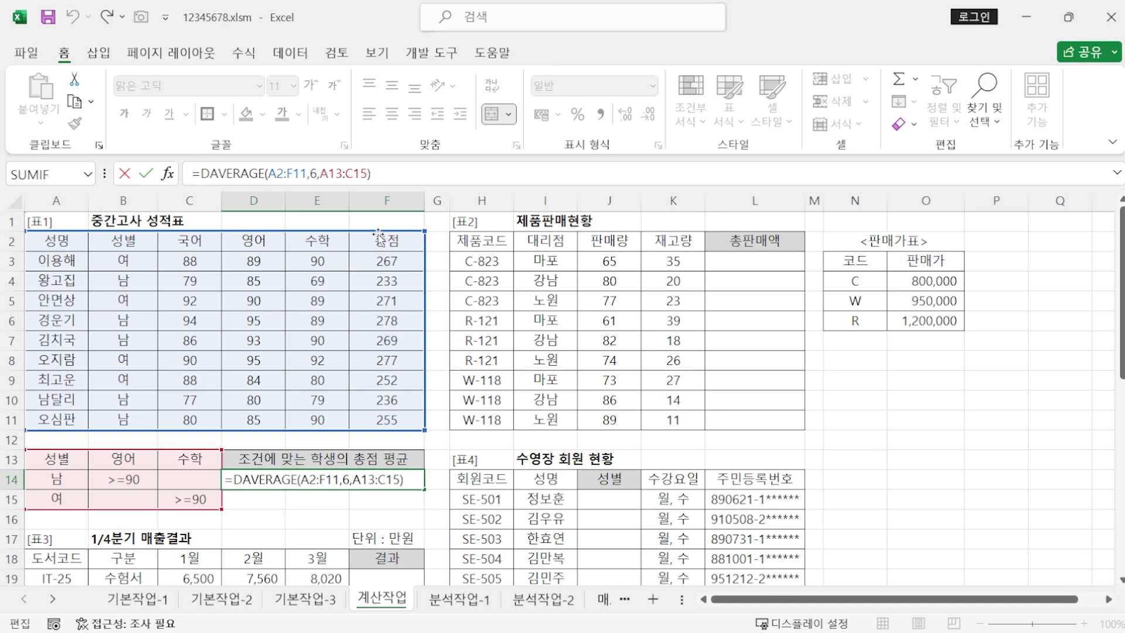
text(ROUND()
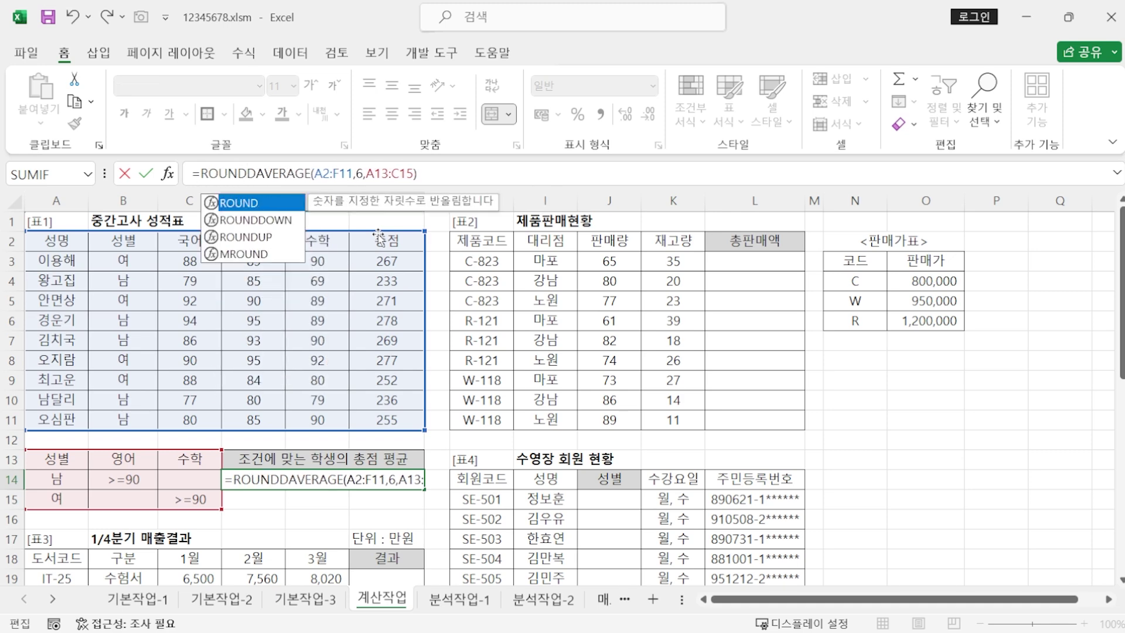
click(436, 170)
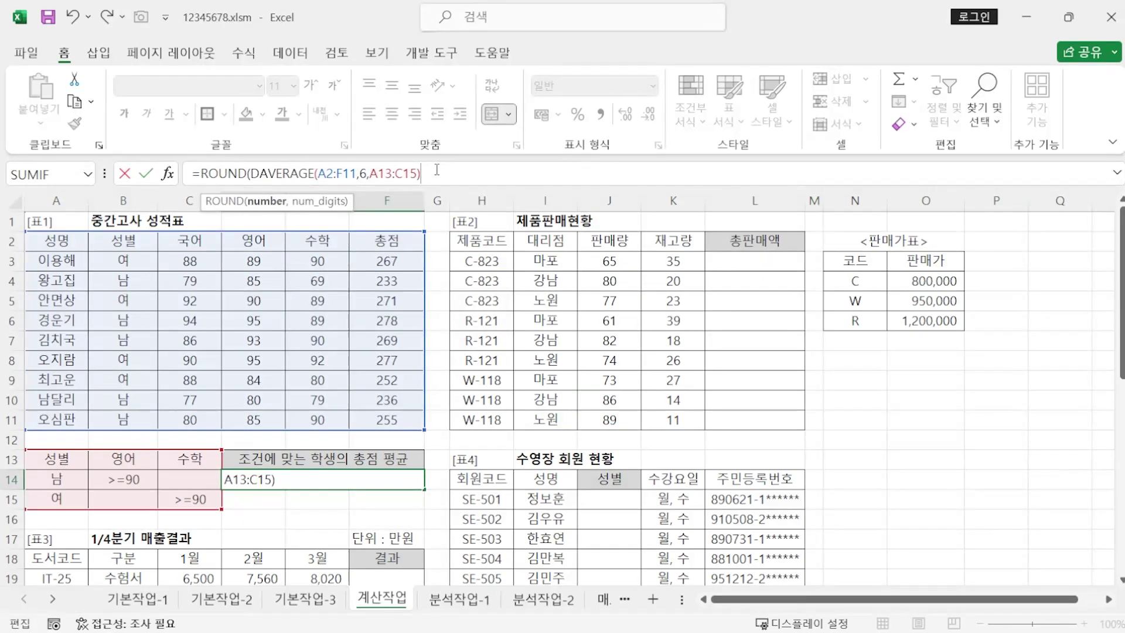
text(,)
text(1))
key(Return)
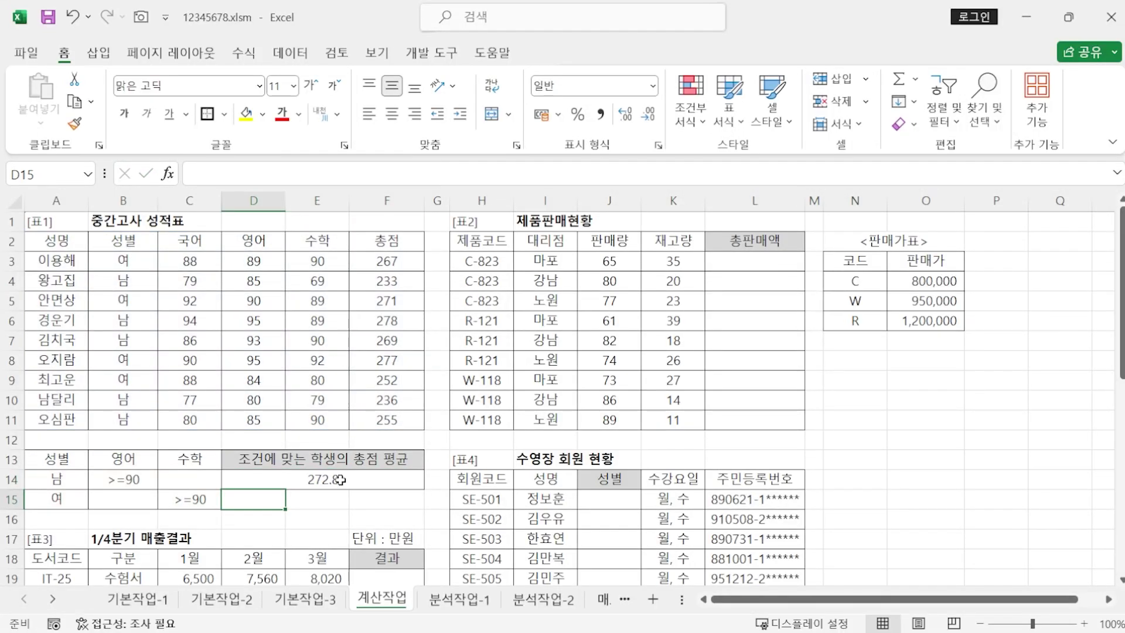
Step: Copy the formula text of D14 and record it as the 정답 under task 1 in the Notepad file
click(339, 481)
click(450, 176)
key(alt+Tab)
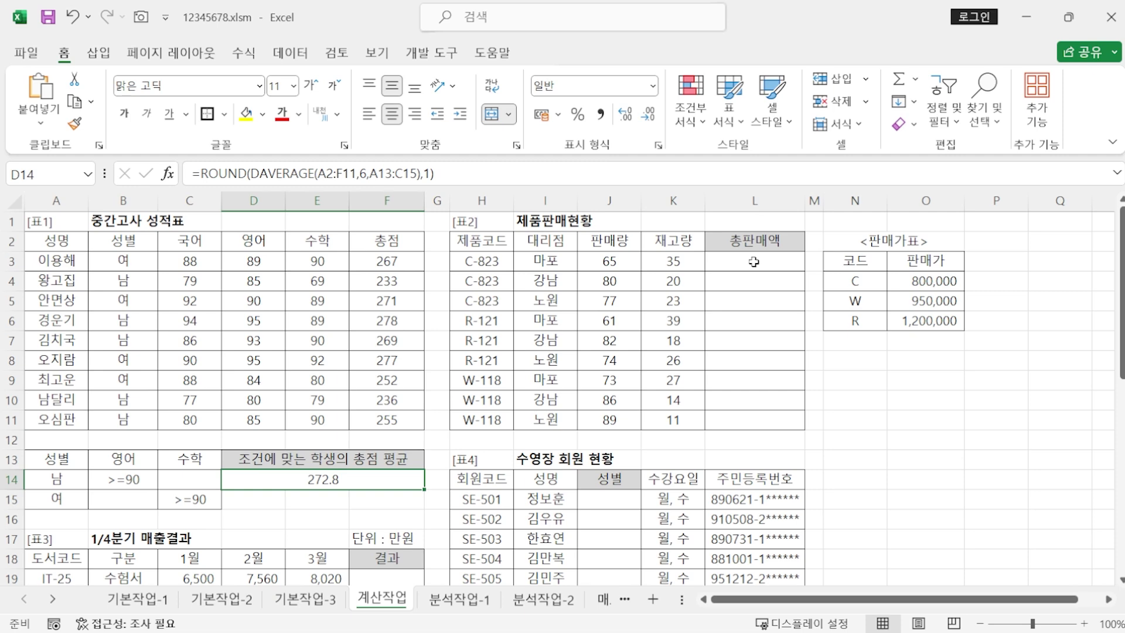
Step: Check task 2 in the Notepad instructions and begin the 총판매액 formula in L3 as J3 multiplied by a VLOOKUP
key(alt+Tab)
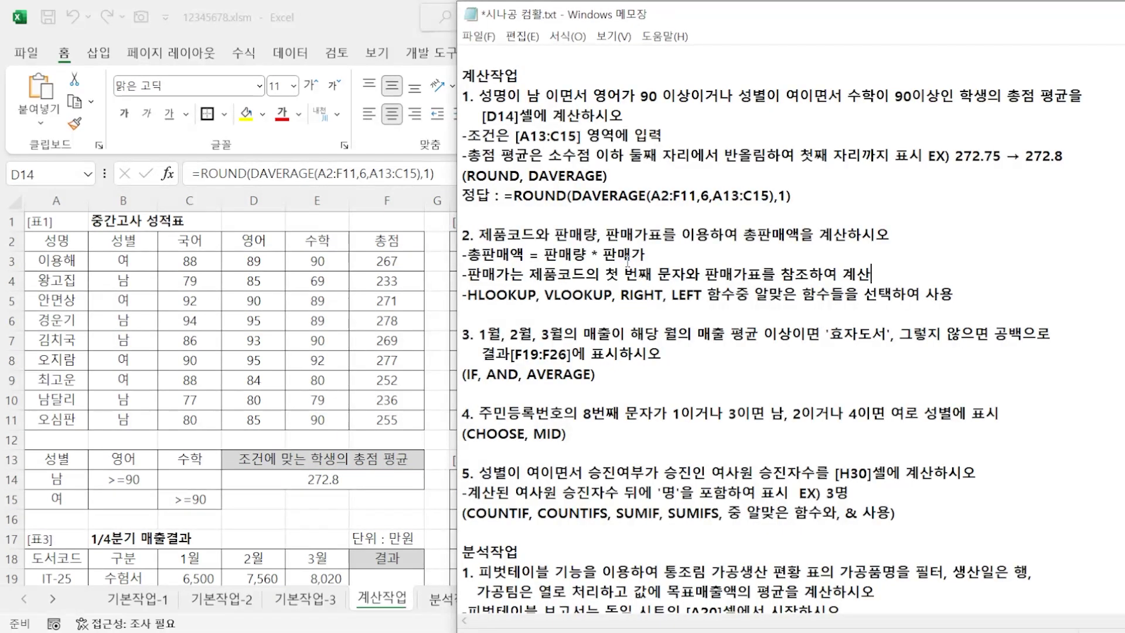
click(382, 16)
click(728, 262)
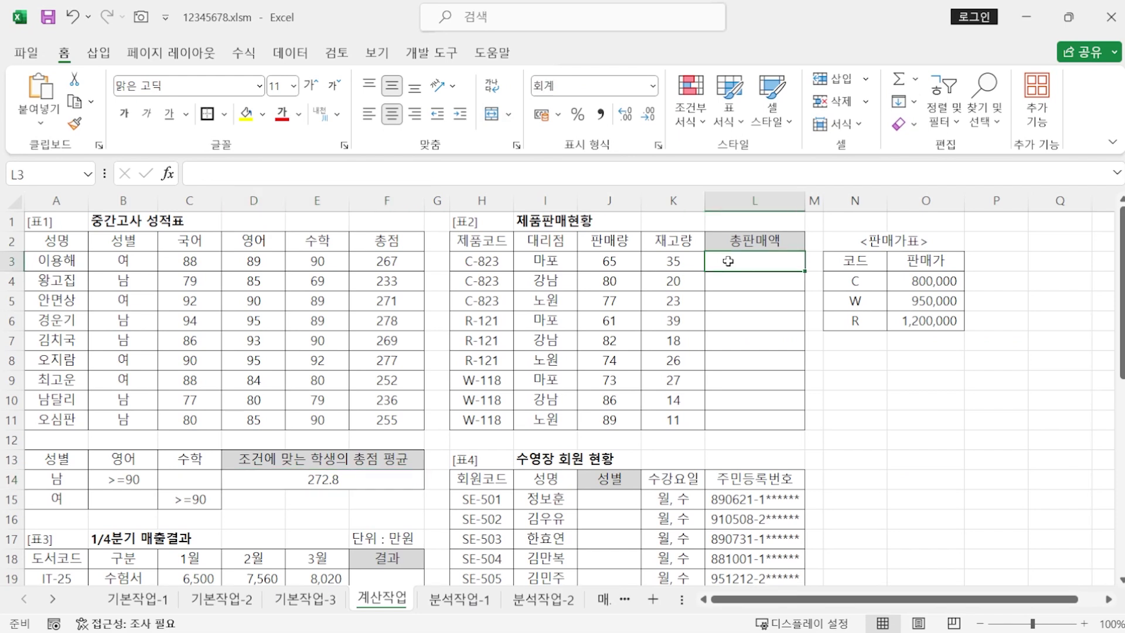
text(=)
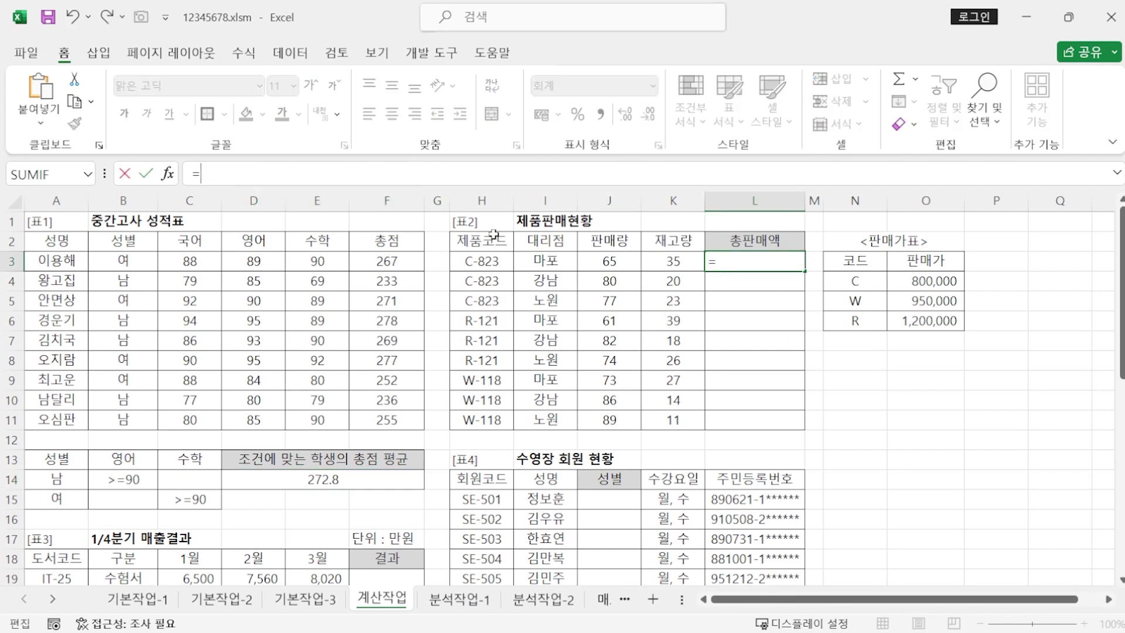
click(621, 261)
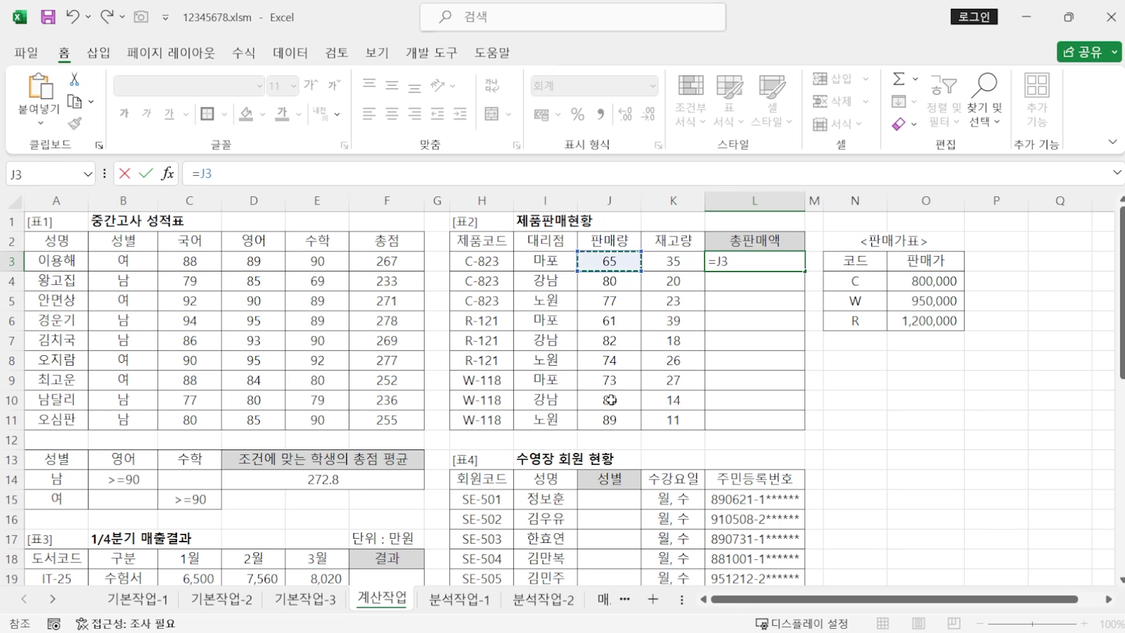
text(*)
key(F2)
text(VL)
key(Tab)
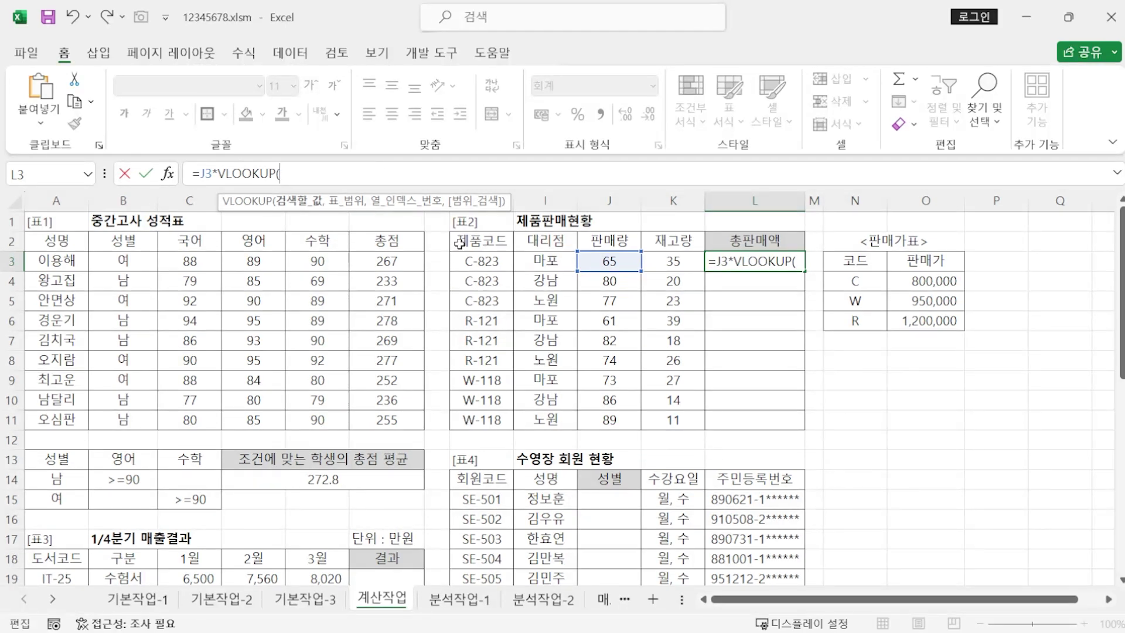
Step: Use LEFT(H3,1), the first character of the product code, as the lookup value of the VLOOKUP in L3
text(LEFT()
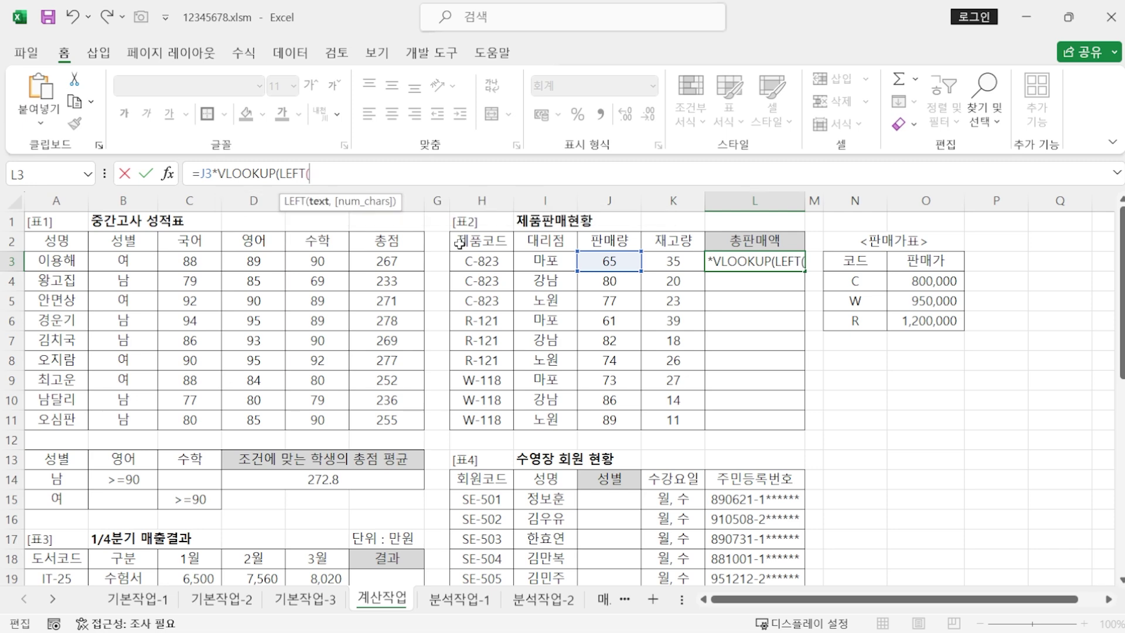
click(497, 260)
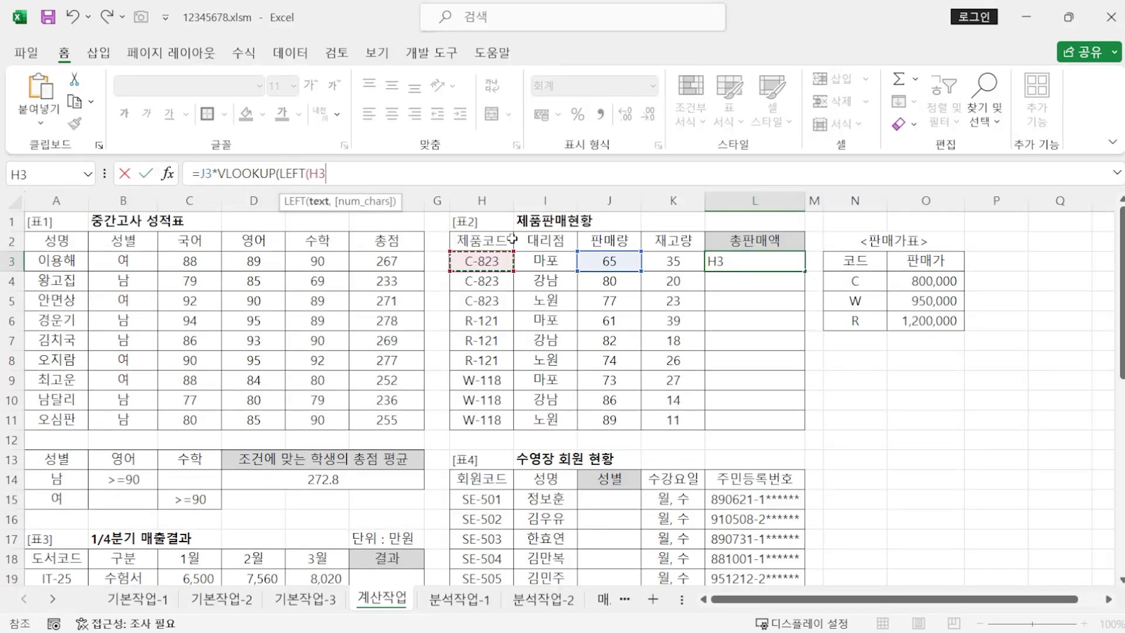
text(,1)
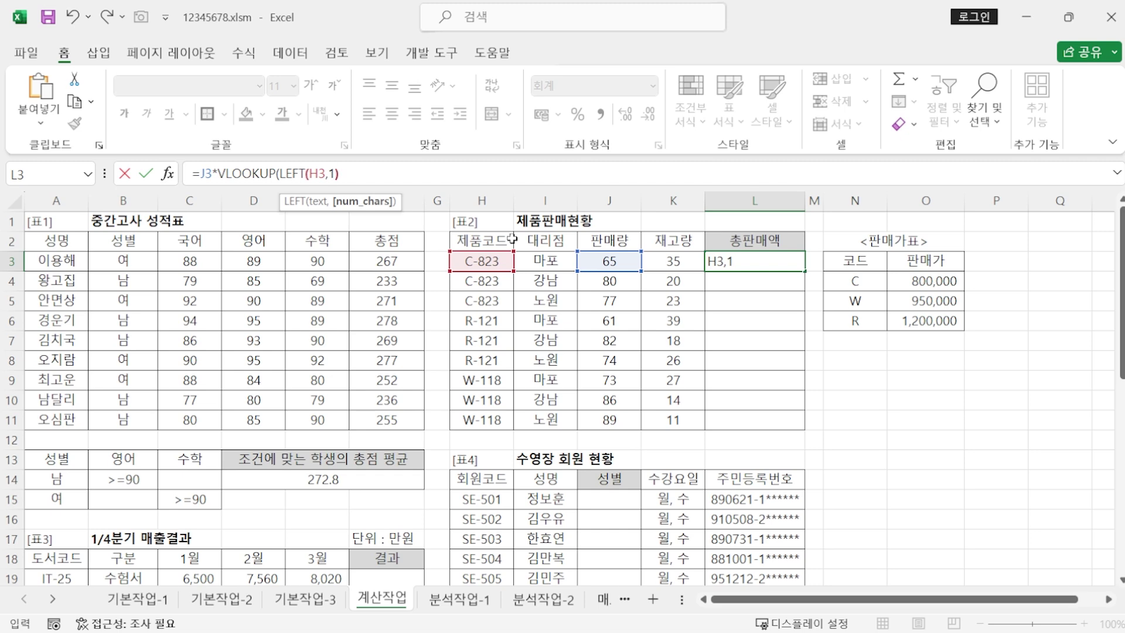
text())
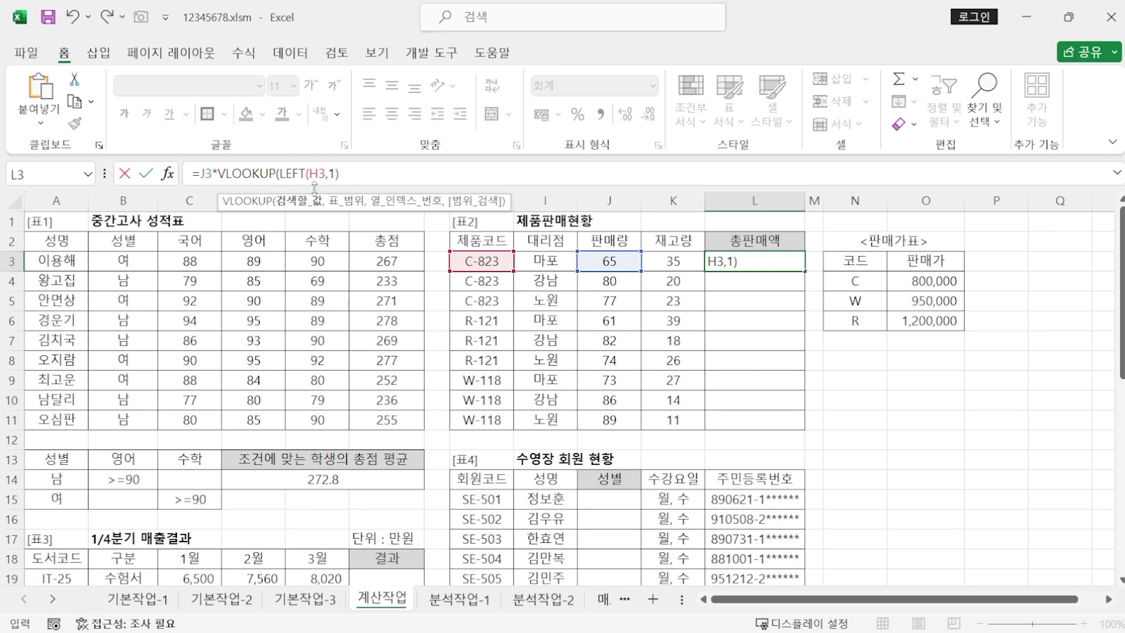
text(,)
Step: Complete the VLOOKUP in L3 with the absolute price table range $N$4:$O$6, column 2 and exact match FALSE
mouse_move(858, 275)
mouse_down()
mouse_move(858, 301)
mouse_move(938, 322)
mouse_up()
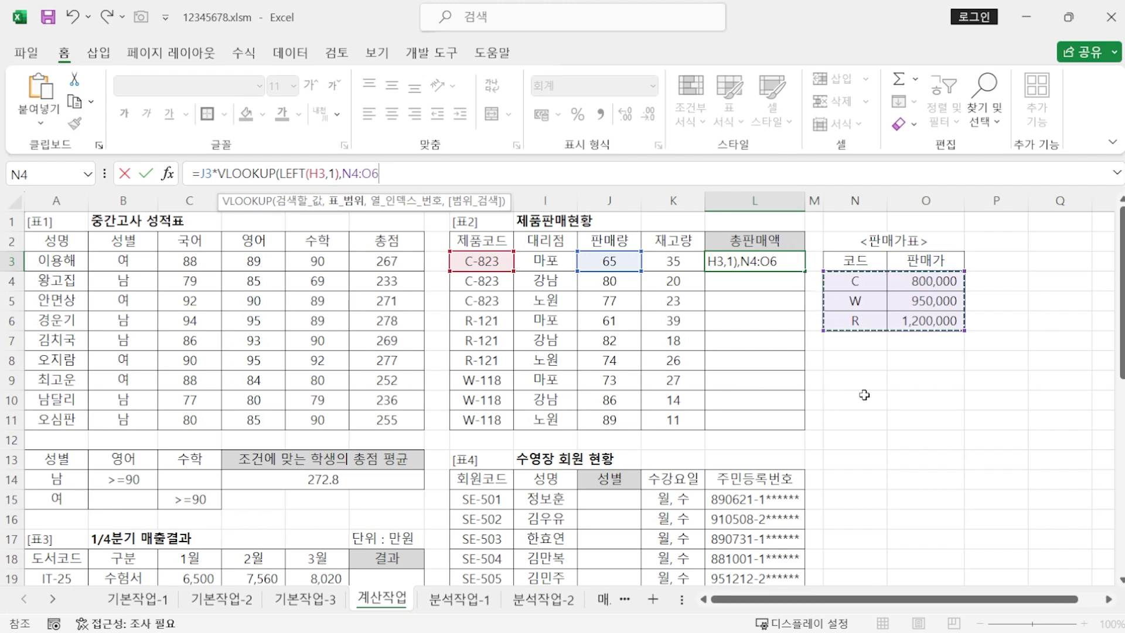
key(F4)
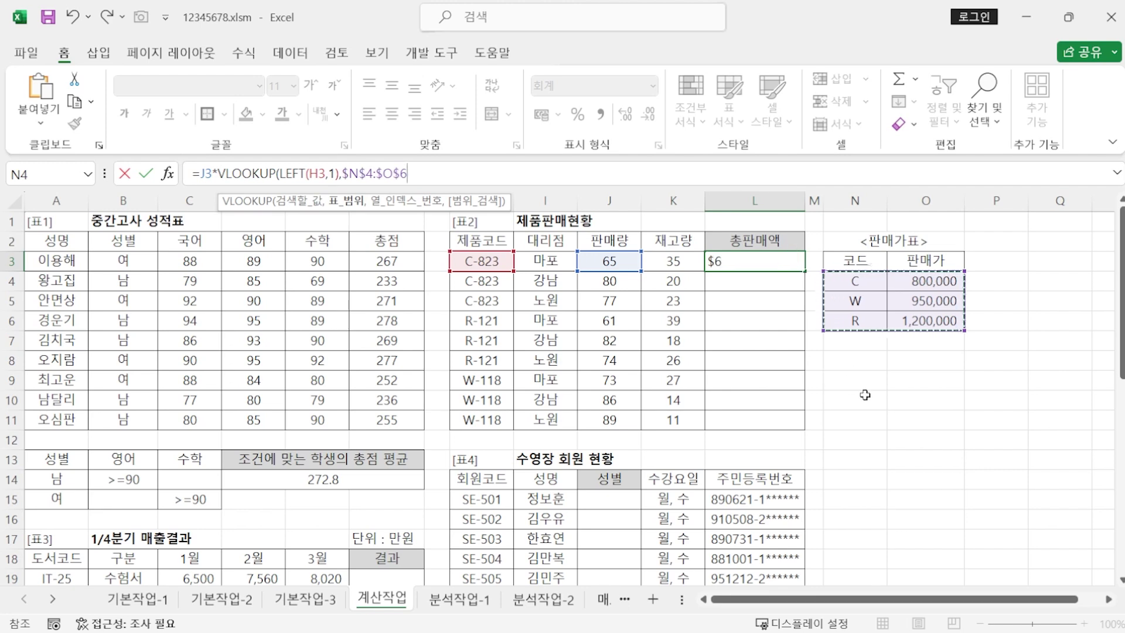
text(,)
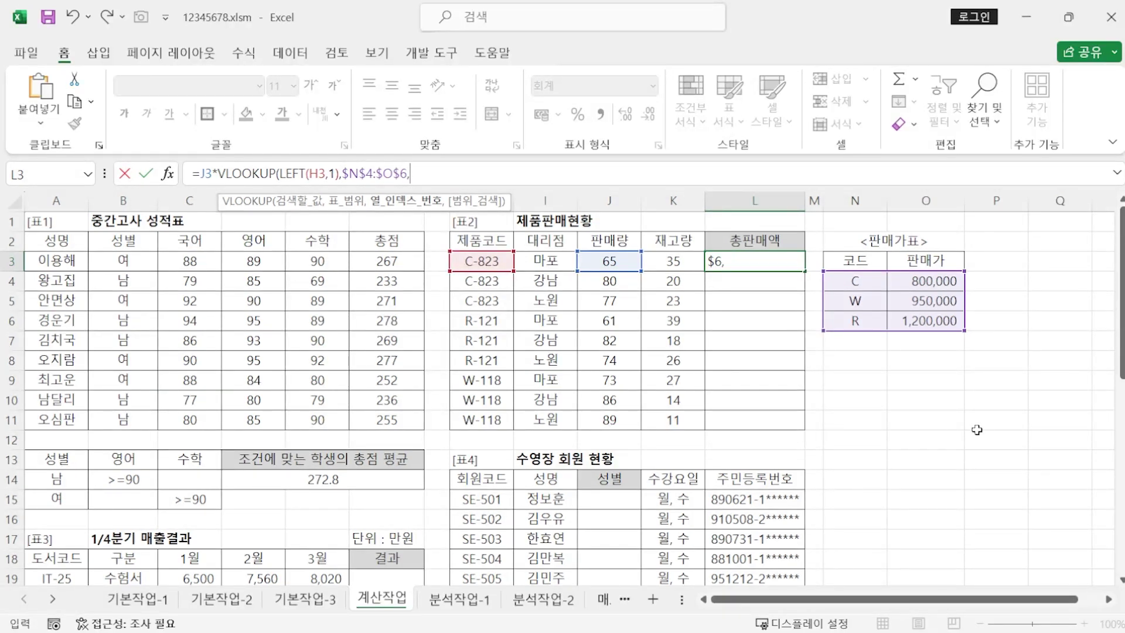
text(2,)
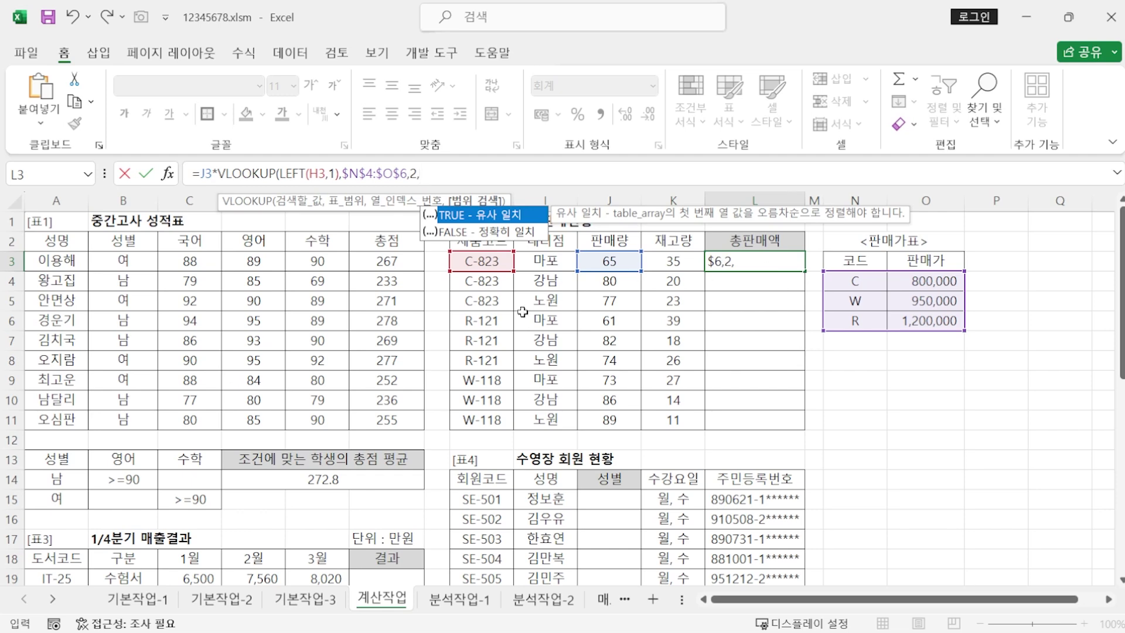
double_click(513, 236)
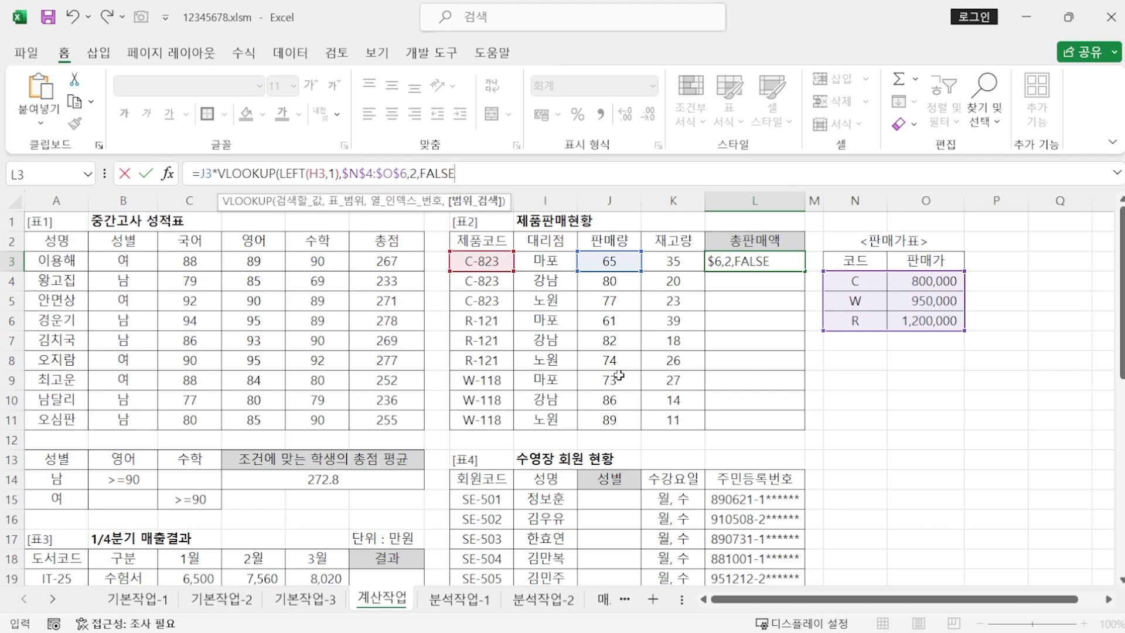
text())
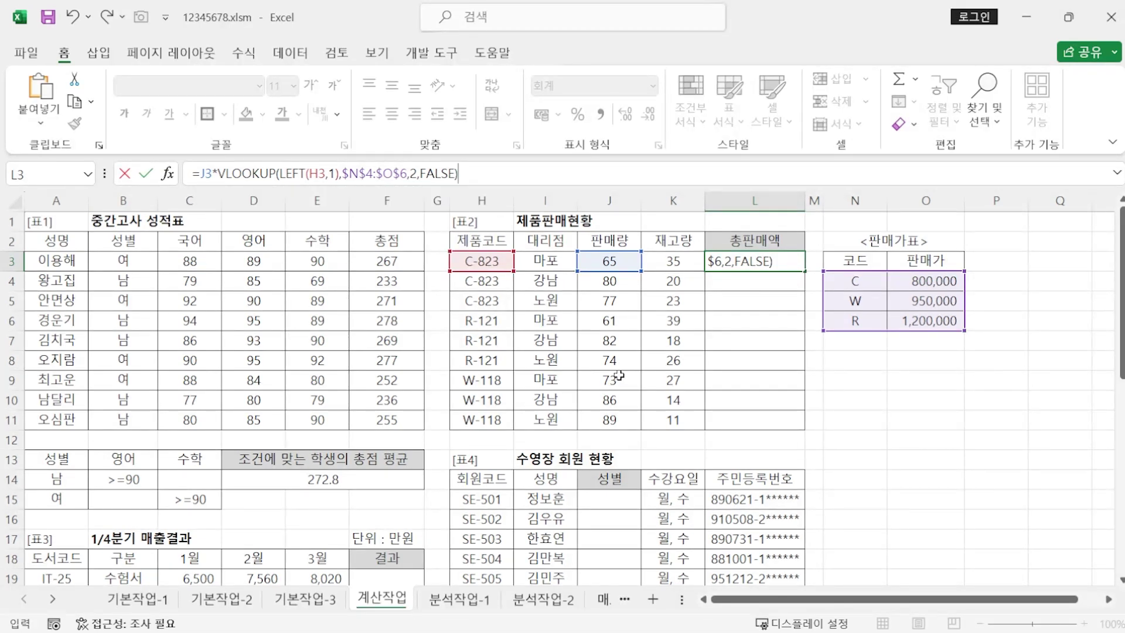
key(Return)
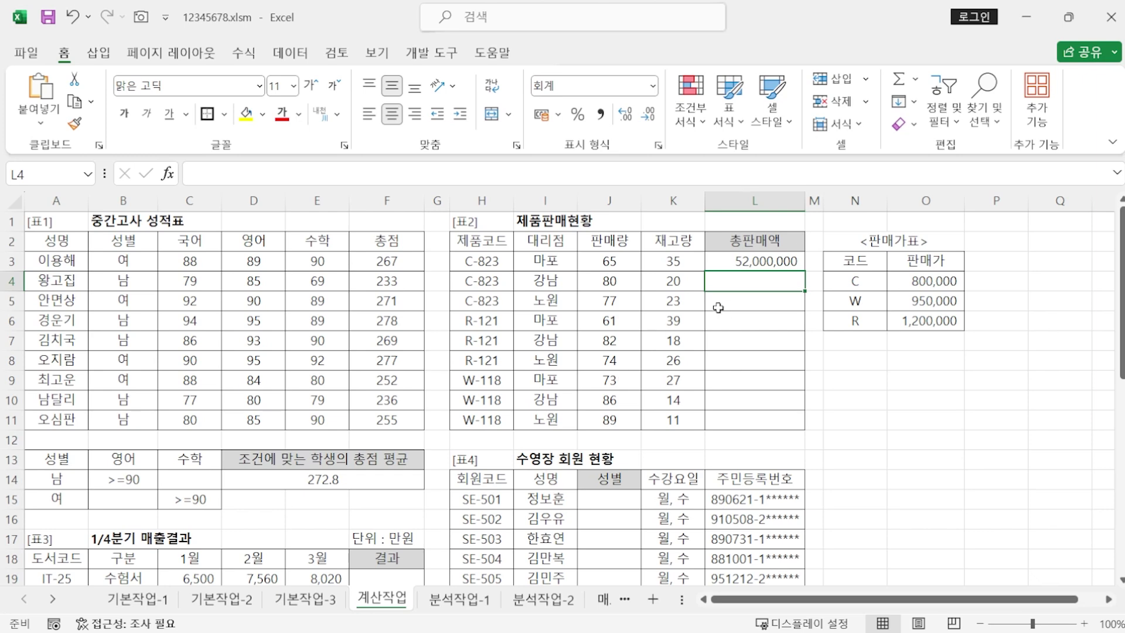
Step: Fill the L3 formula down to L11, then copy its formula text and switch to the Notepad file
click(730, 256)
drag(805, 271, 806, 427)
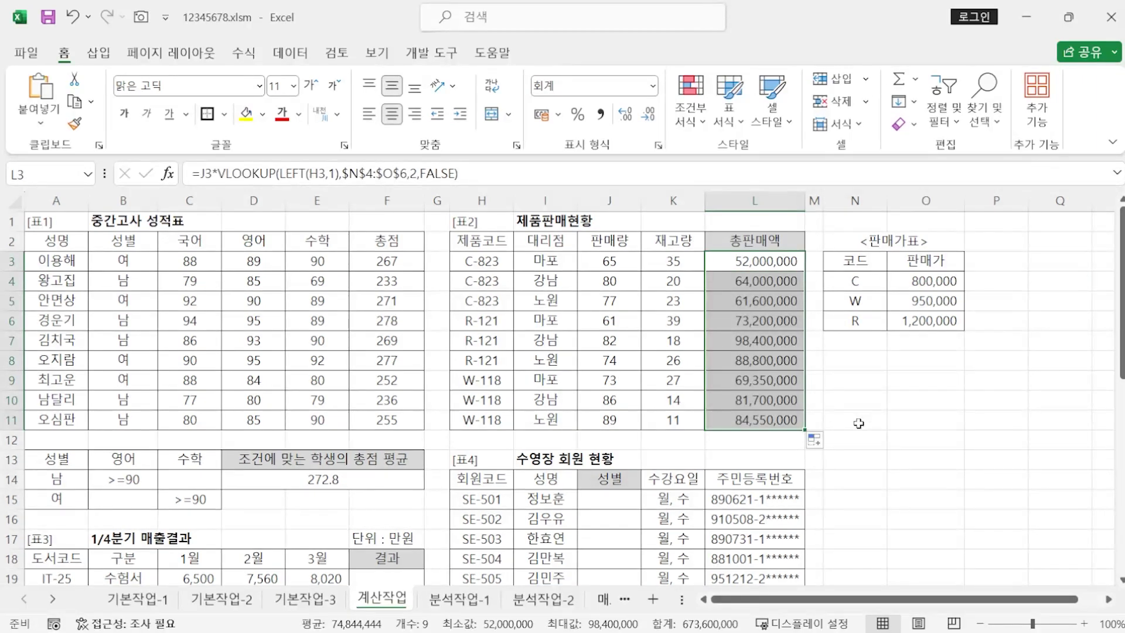
click(756, 259)
drag(533, 175, 12, 222)
key(Escape)
key(alt+Tab)
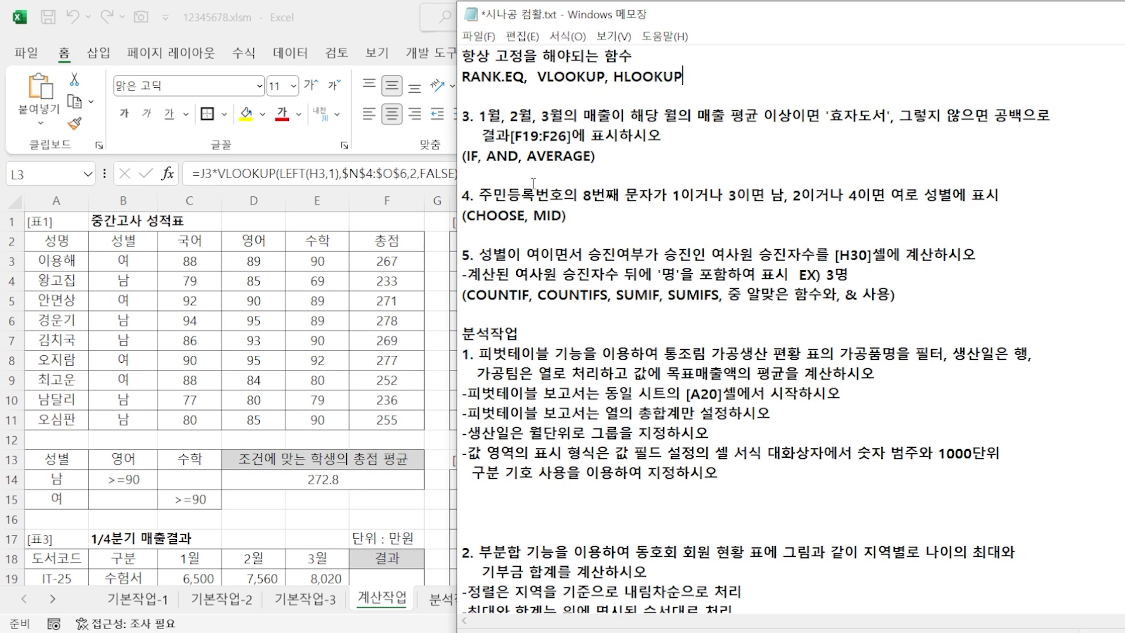
Step: Switch to the workbook, calculate the 1월 average of C19:C26 with AVERAGE in C27, and fill it across to E27
key(alt+Tab)
scroll(199, 361, down, 4)
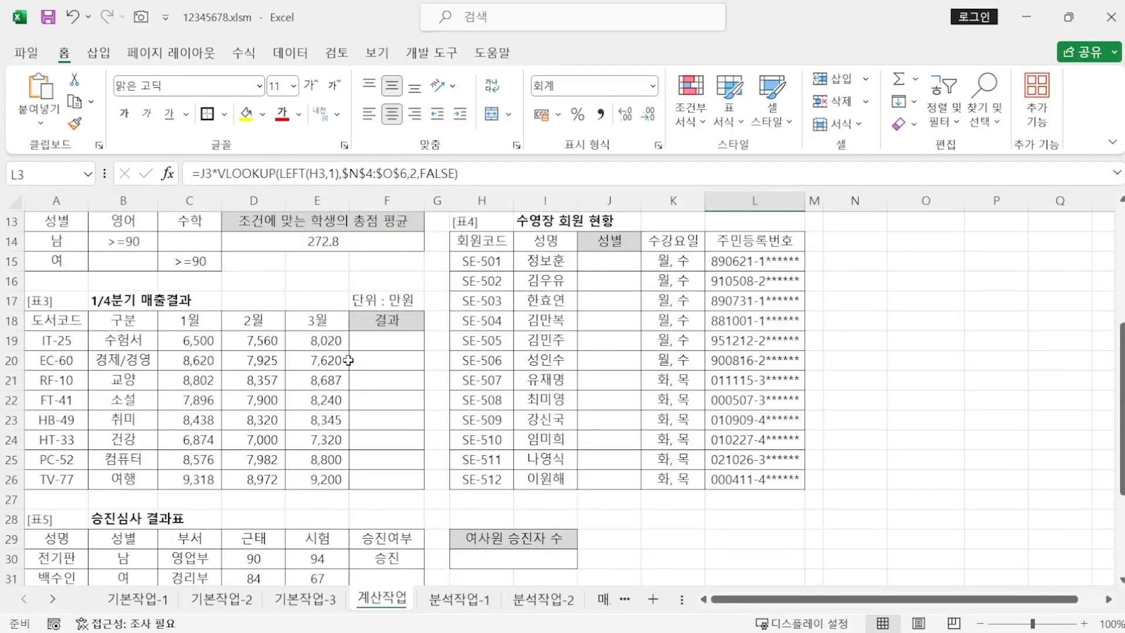
scroll(348, 361, down, 1)
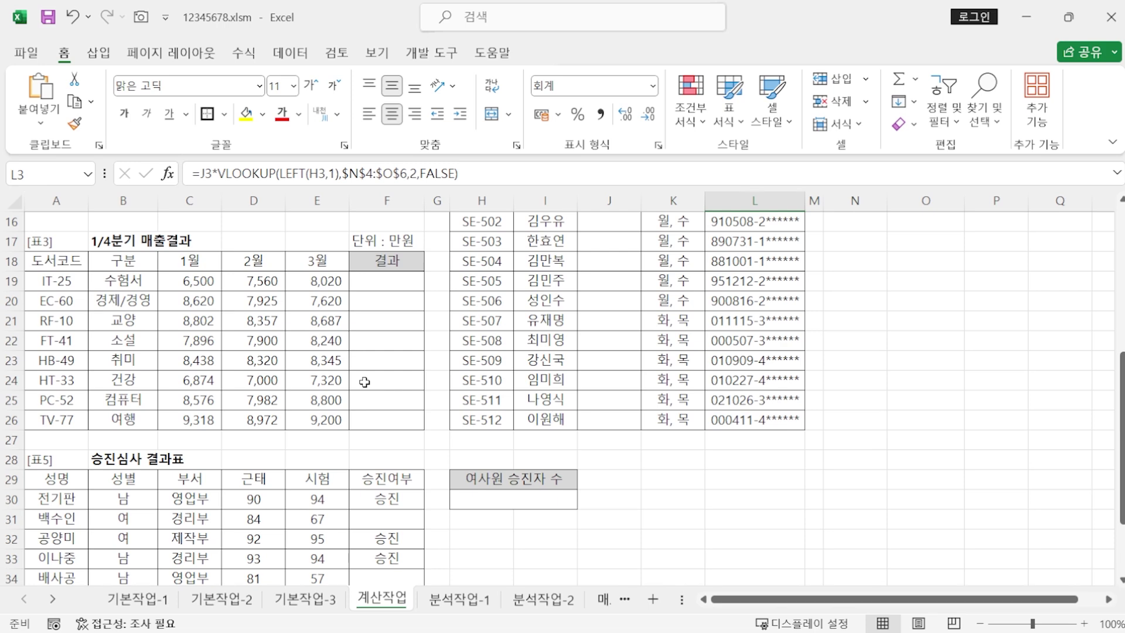
click(177, 436)
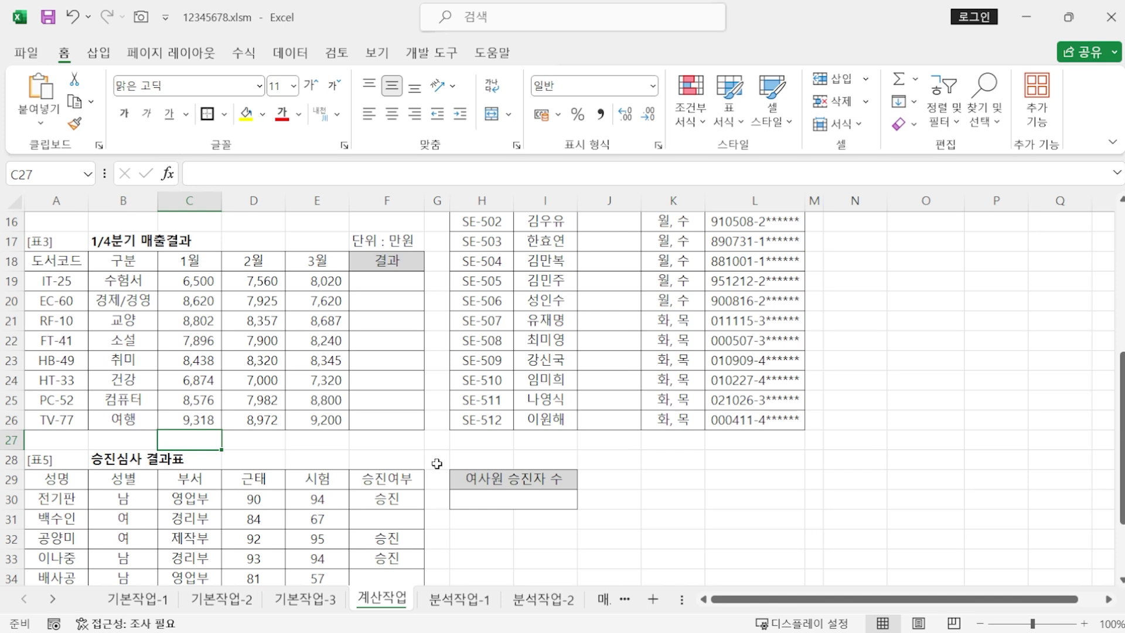
text(=AVERAGE()
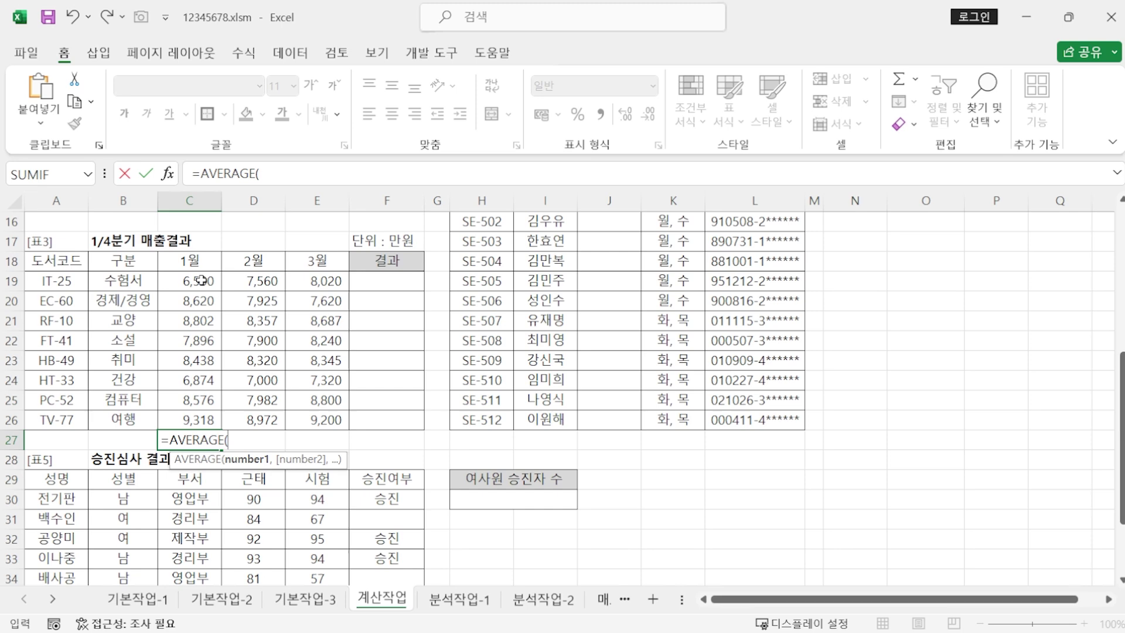
drag(201, 283, 201, 416)
text())
key(Return)
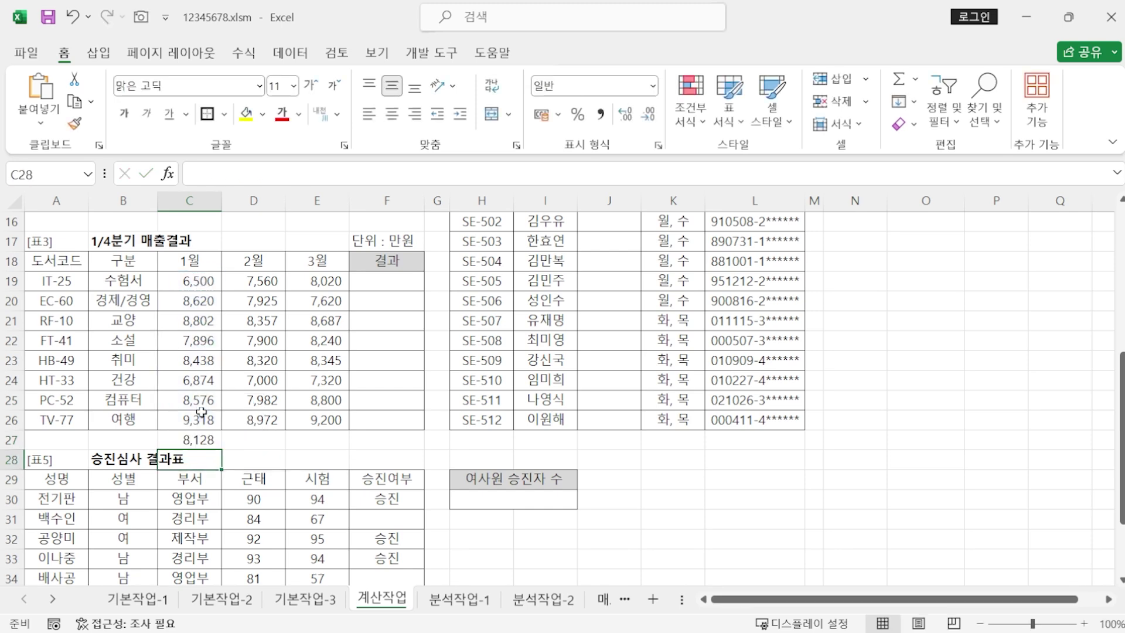
click(205, 443)
drag(222, 451, 345, 447)
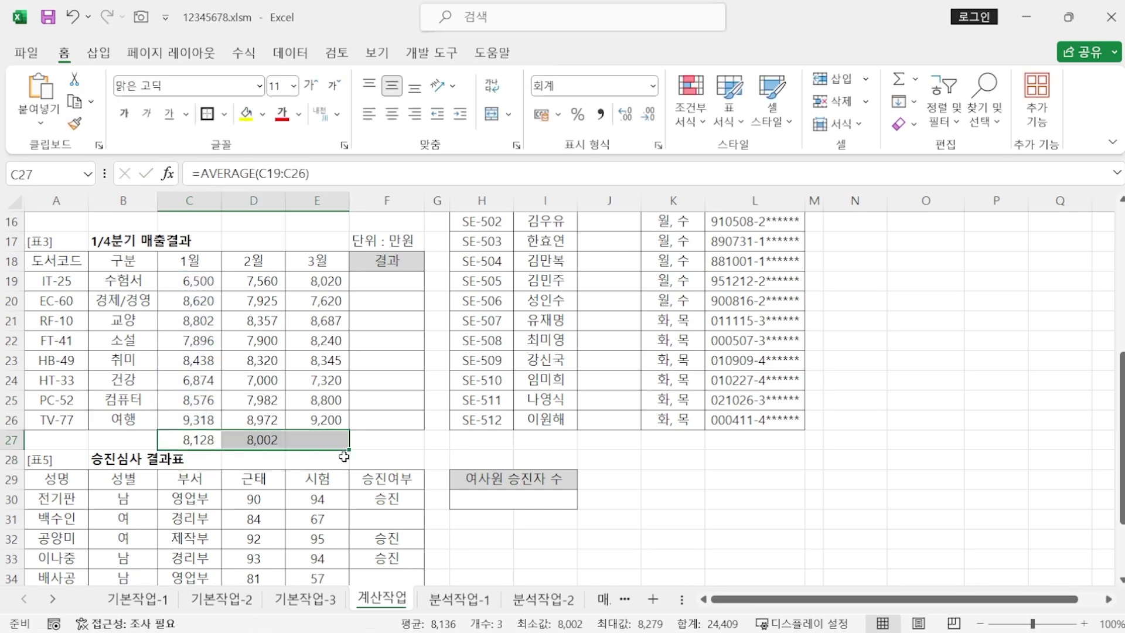
click(390, 460)
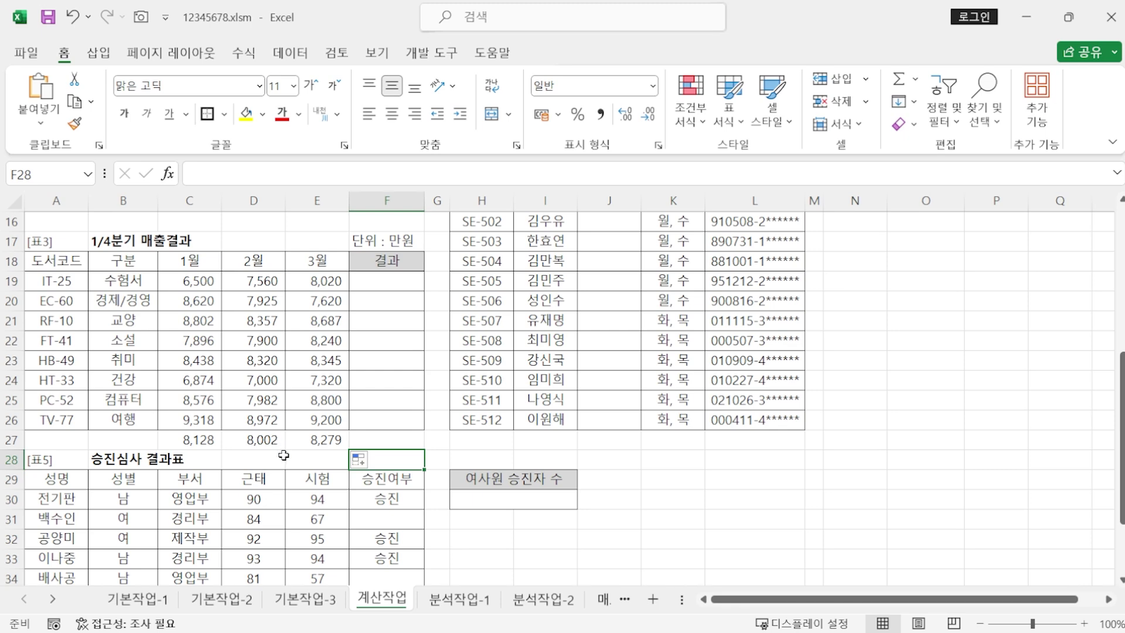
Step: Begin an IF formula with a nested AND in F19, its first condition being C19>=AVERAGE($C$19:$C$26)
click(401, 274)
text(=IF()
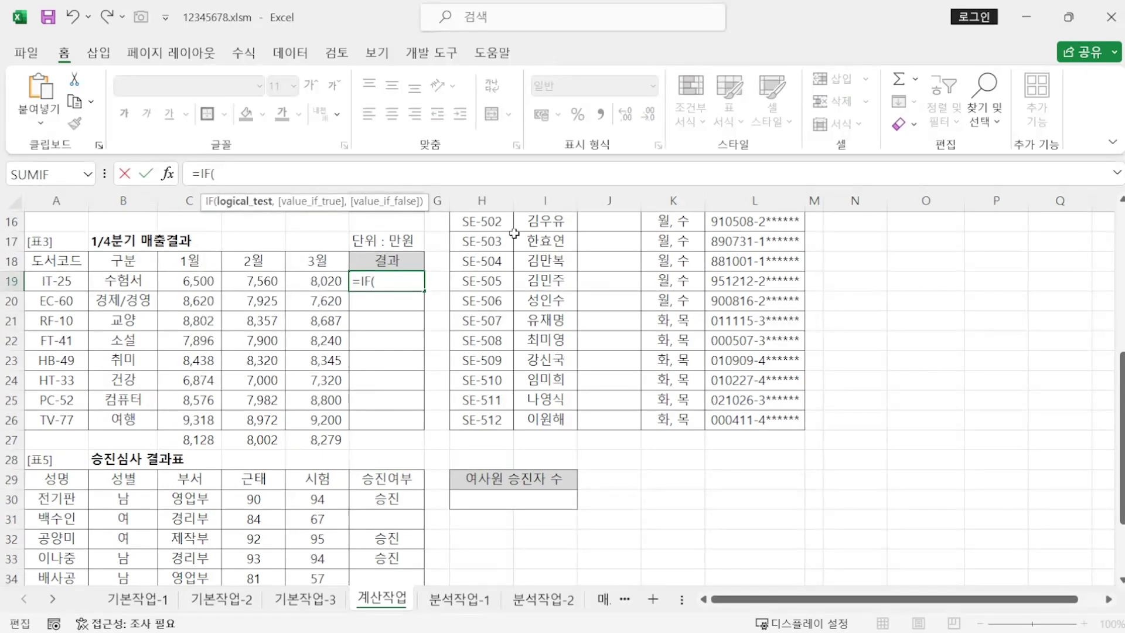
text(AND()
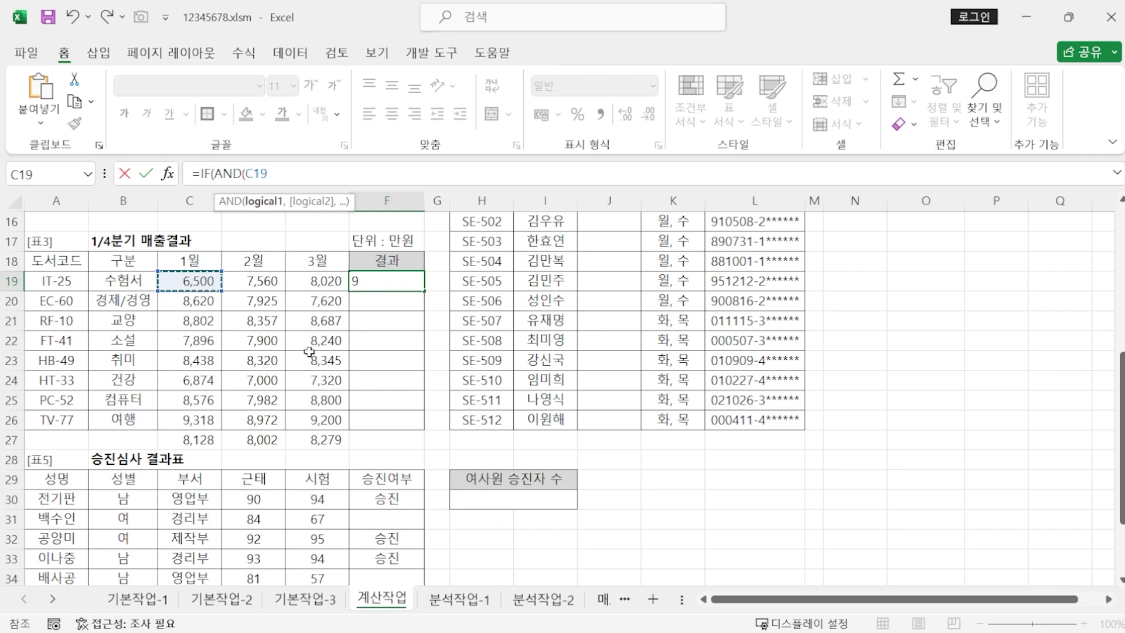
text(>=AVERAGE()
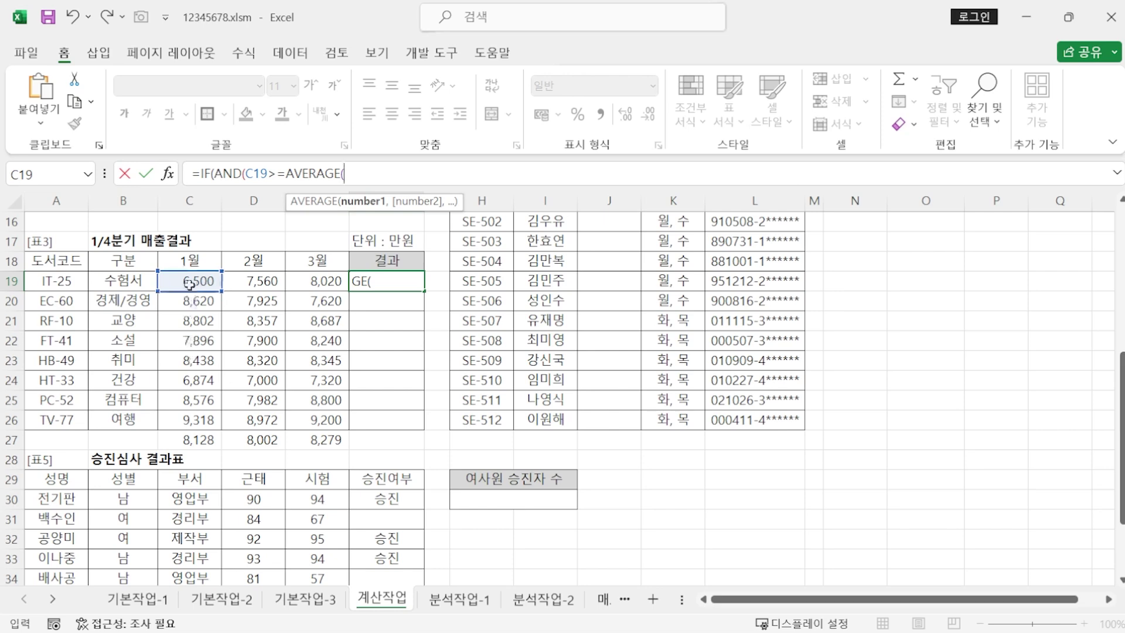
drag(188, 284, 185, 411)
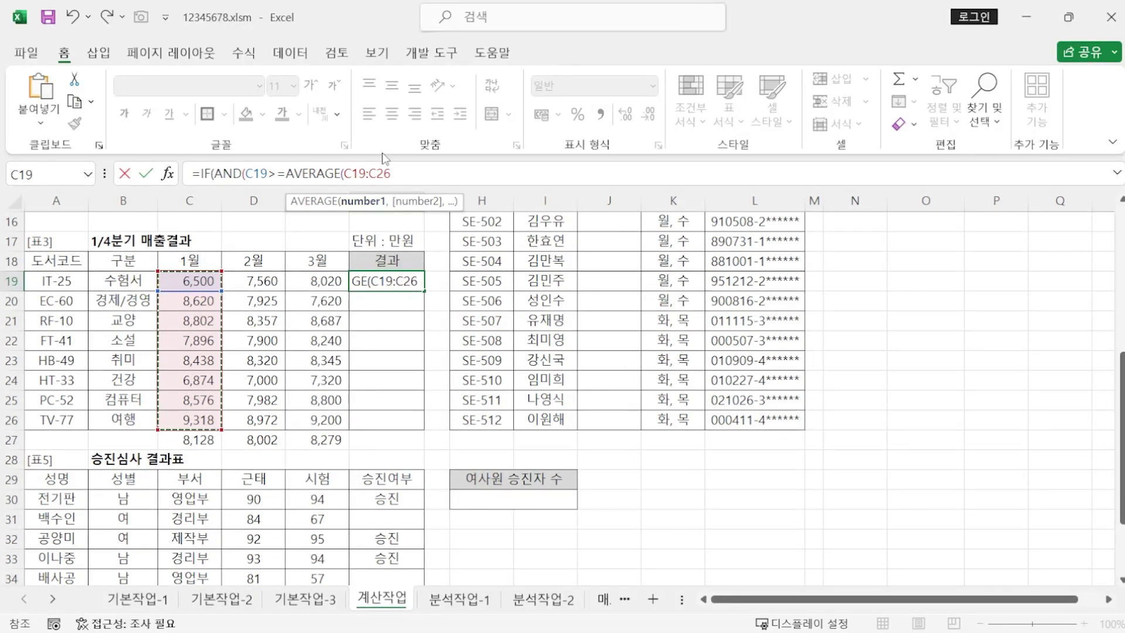
key(F4)
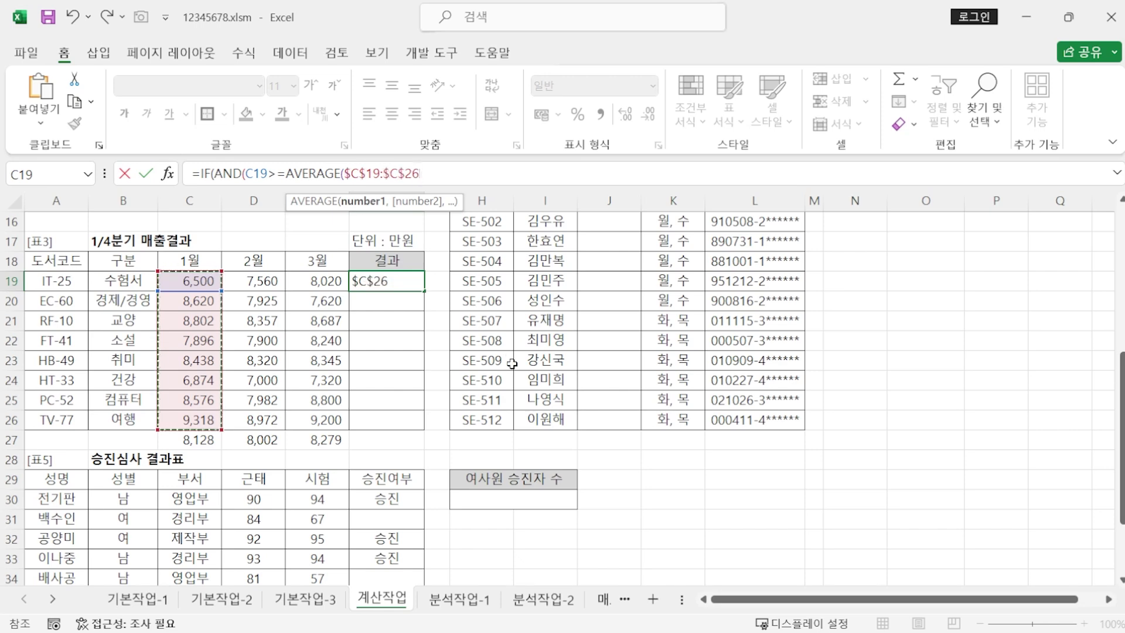
text())
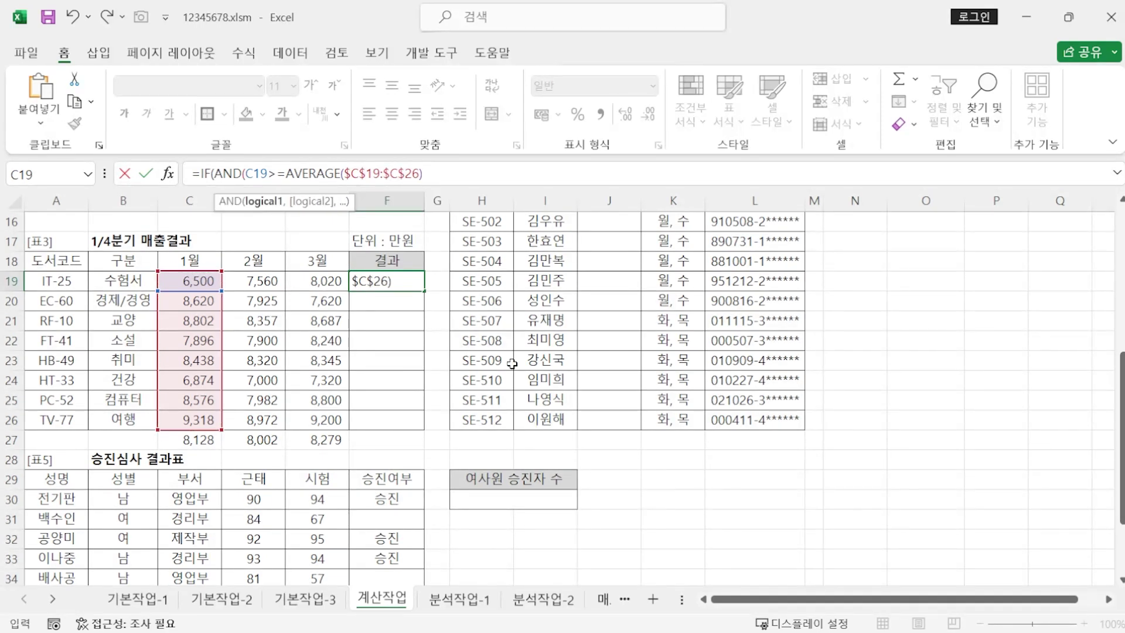
text(,)
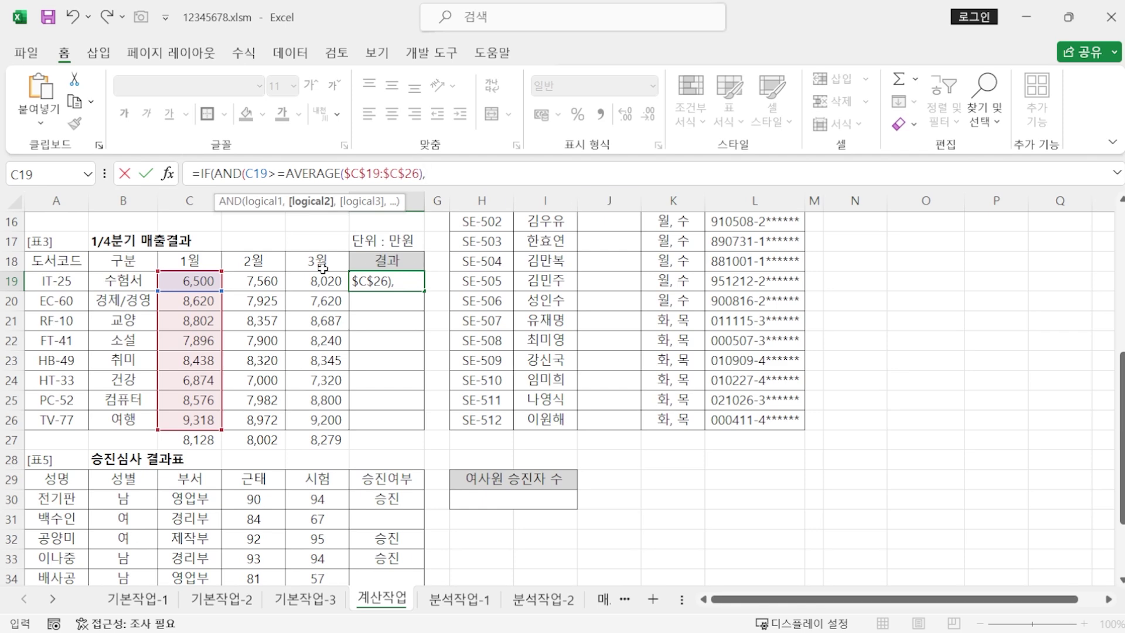
Step: Add D19>=AVERAGE($D$19:$D$26) as the second AND condition in the F19 formula
click(269, 279)
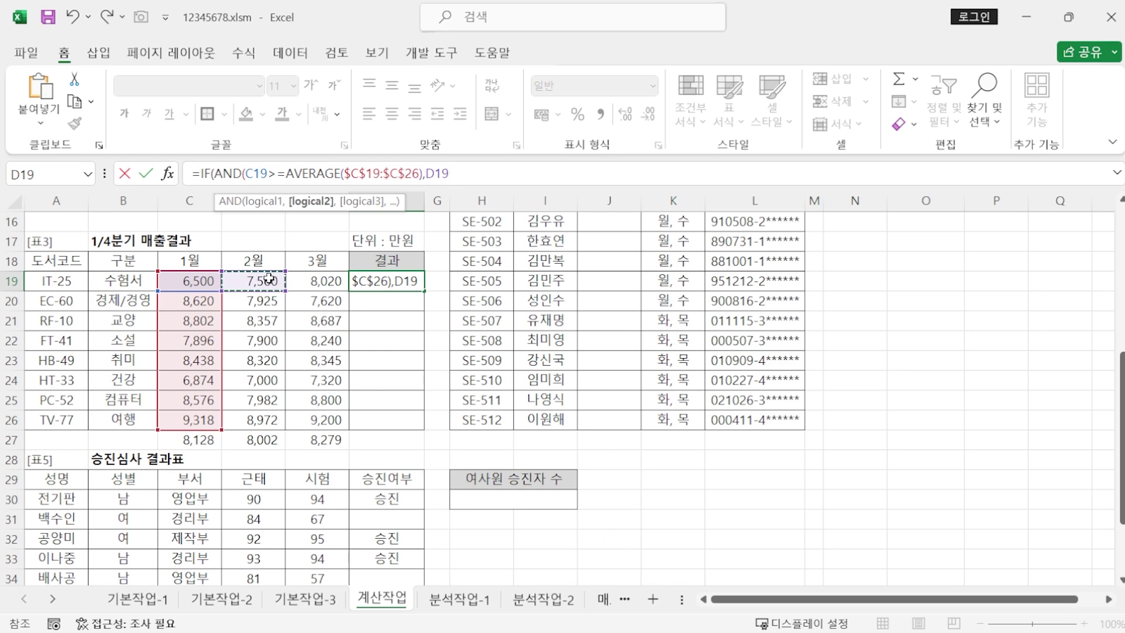
text(>)
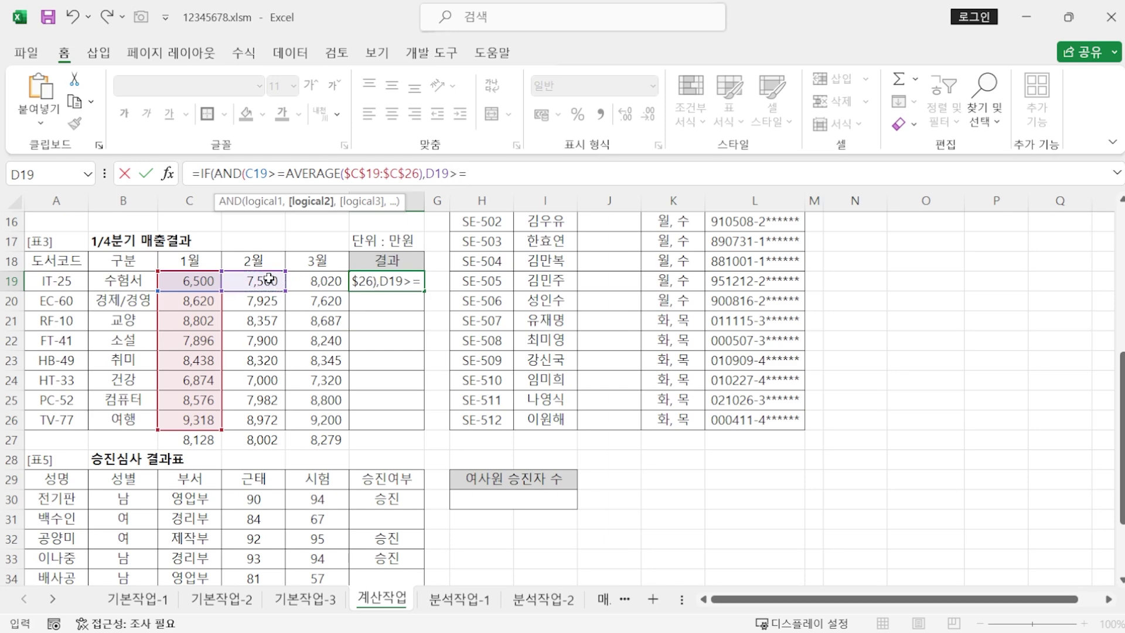
text(=AVERAGE()
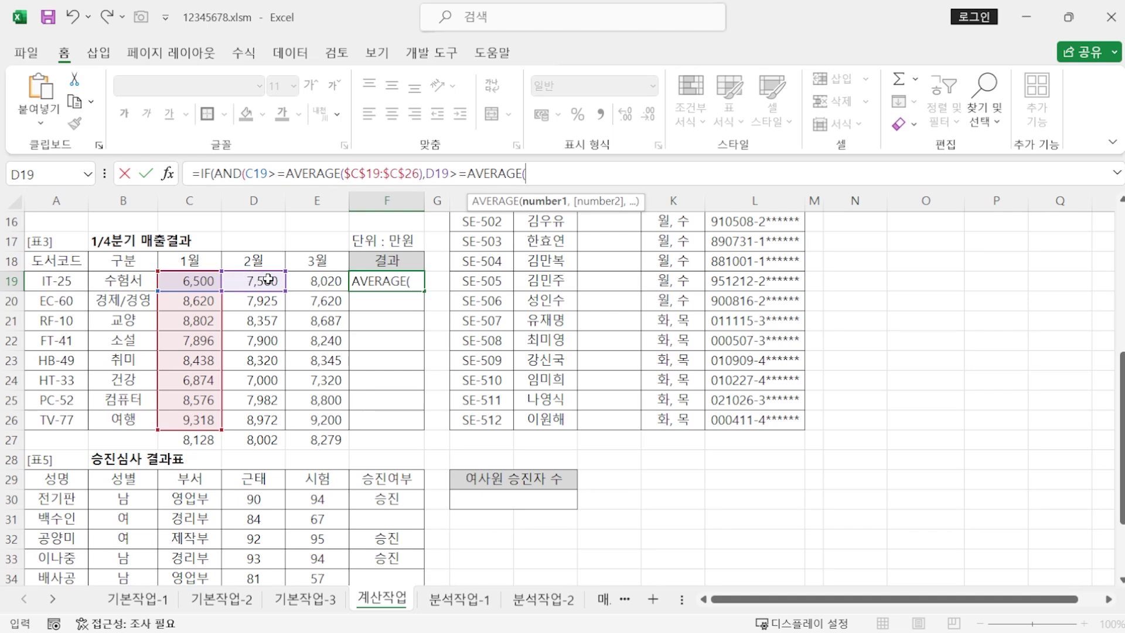
drag(268, 280, 261, 412)
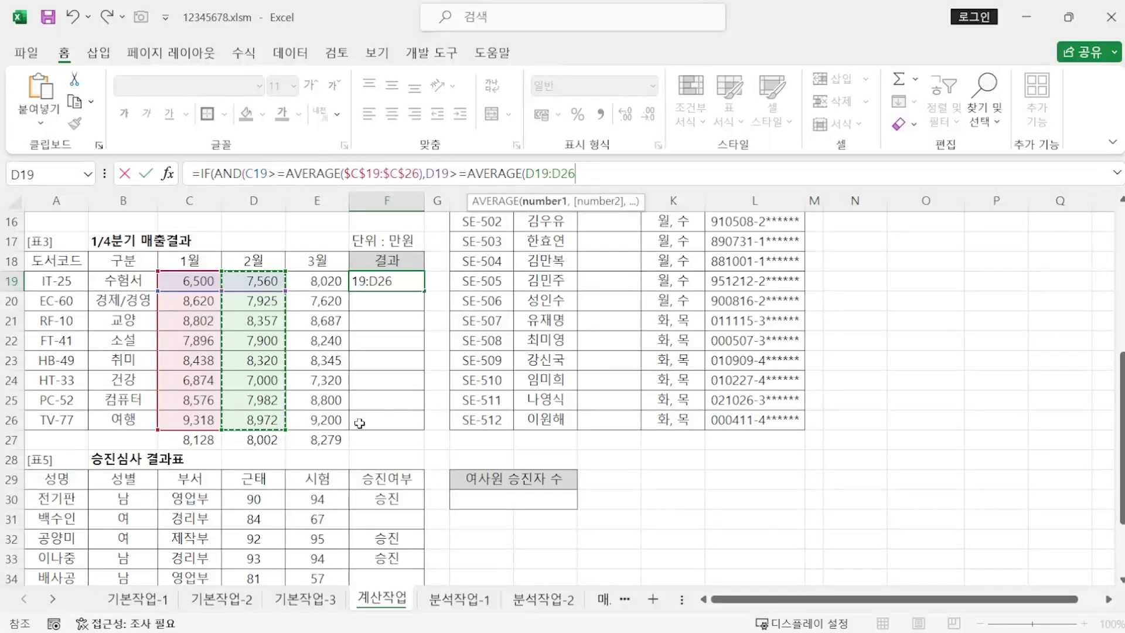
key(F4)
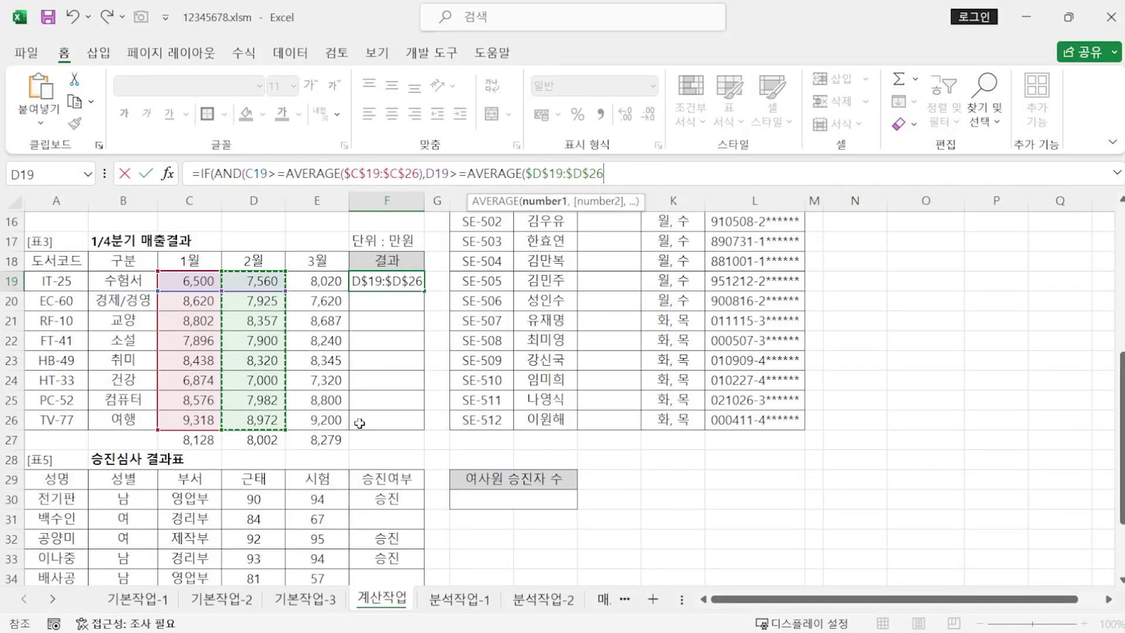
text(),)
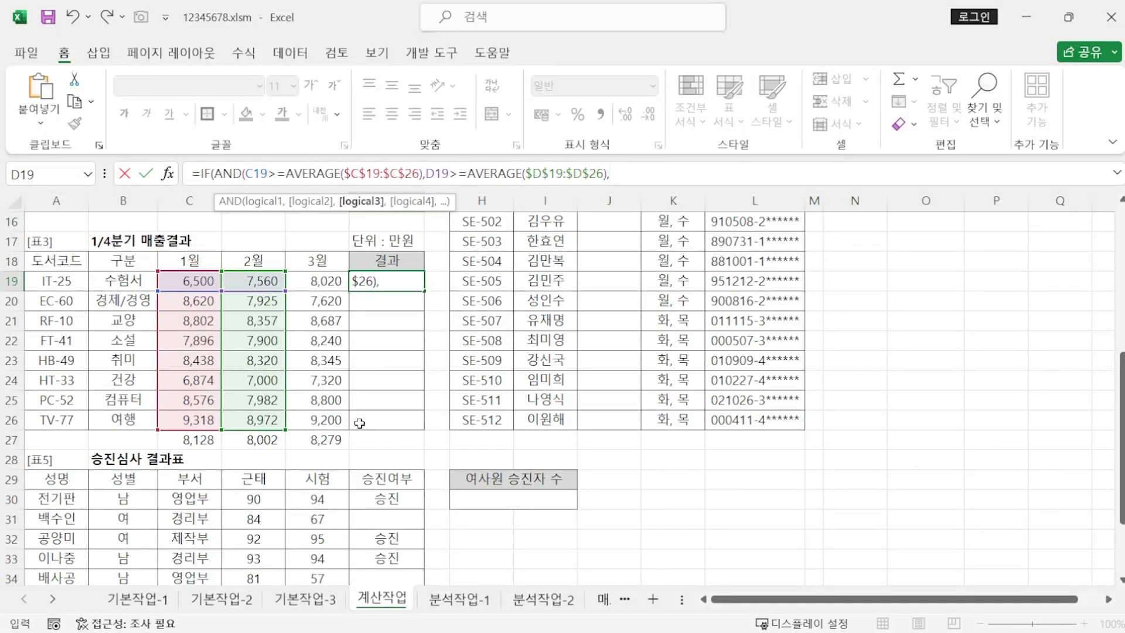
Step: Add E19>=AVERAGE(E19:E26) as the third condition in the F19 formula and close the AND function
click(318, 282)
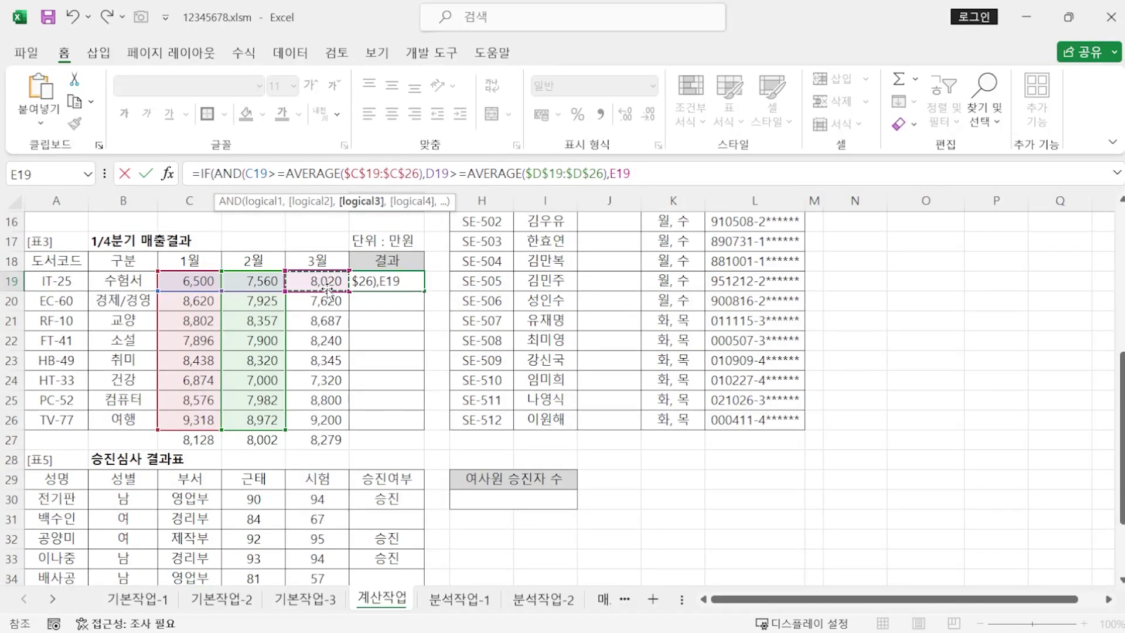
text(>=AVERAGE()
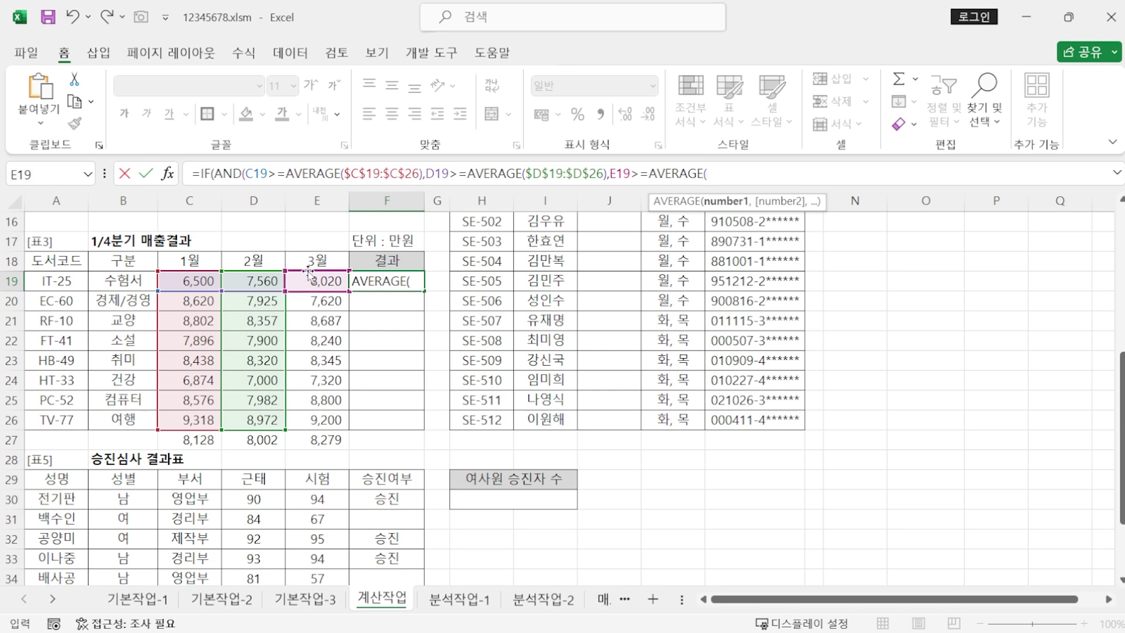
drag(336, 279, 336, 414)
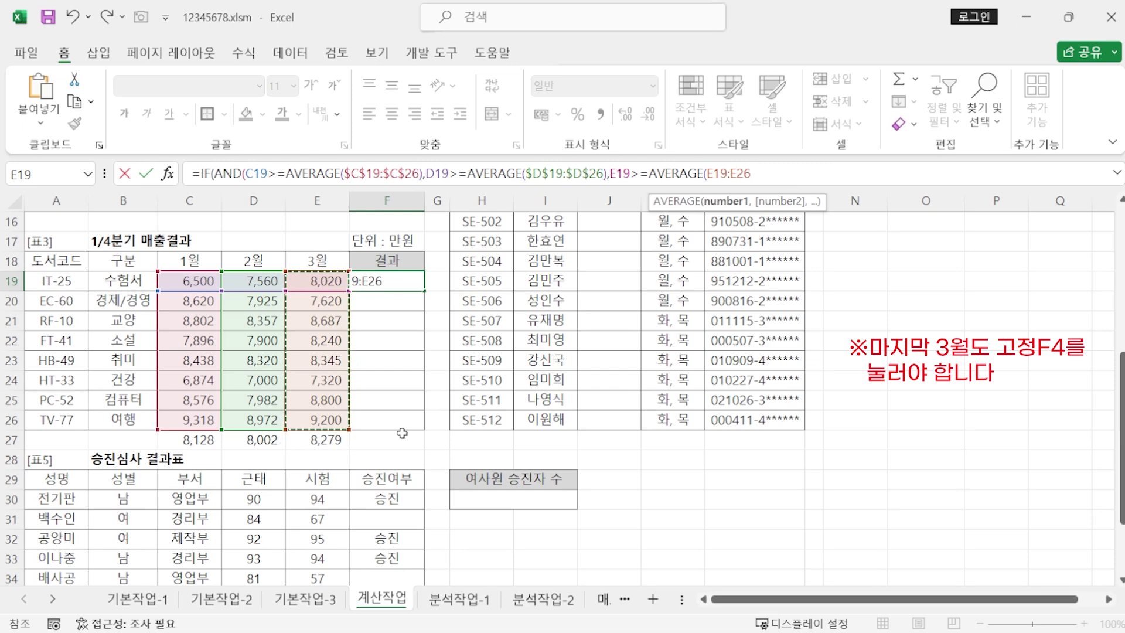
text())
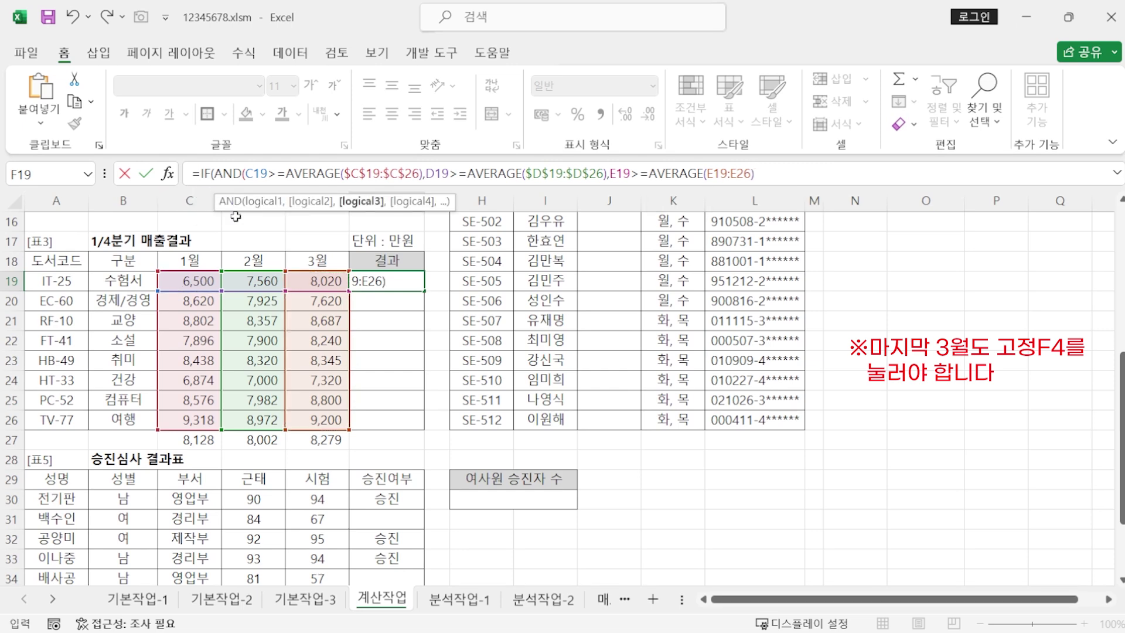
text())
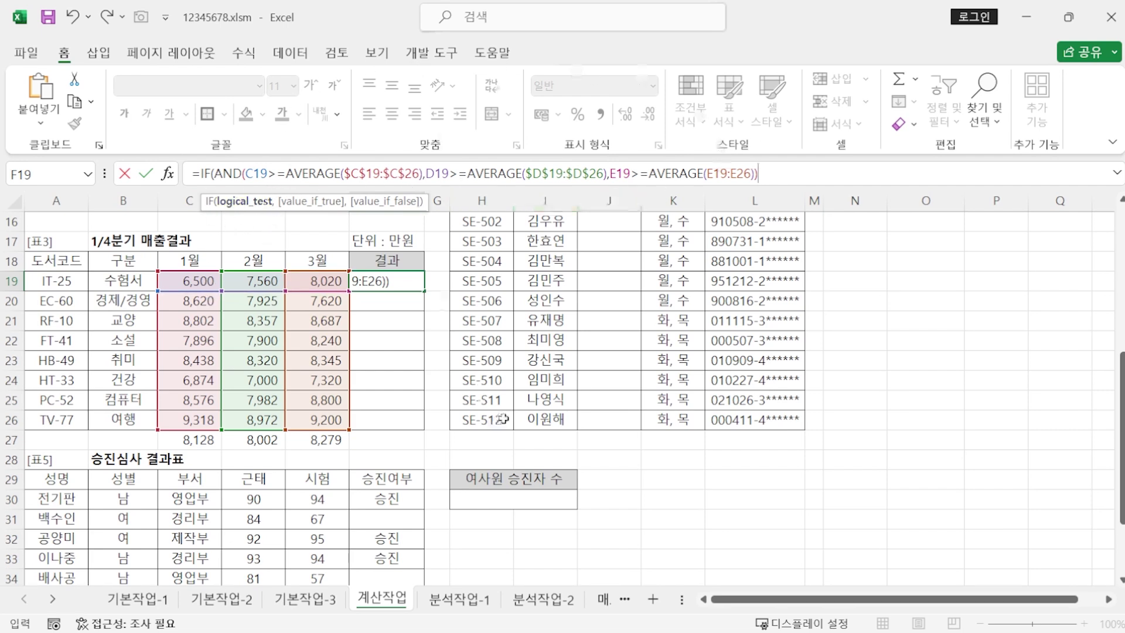
Step: Finish the F19 formula with "효자도서" as the true result and an empty string as the false result, and fill it down to F26
text(,")
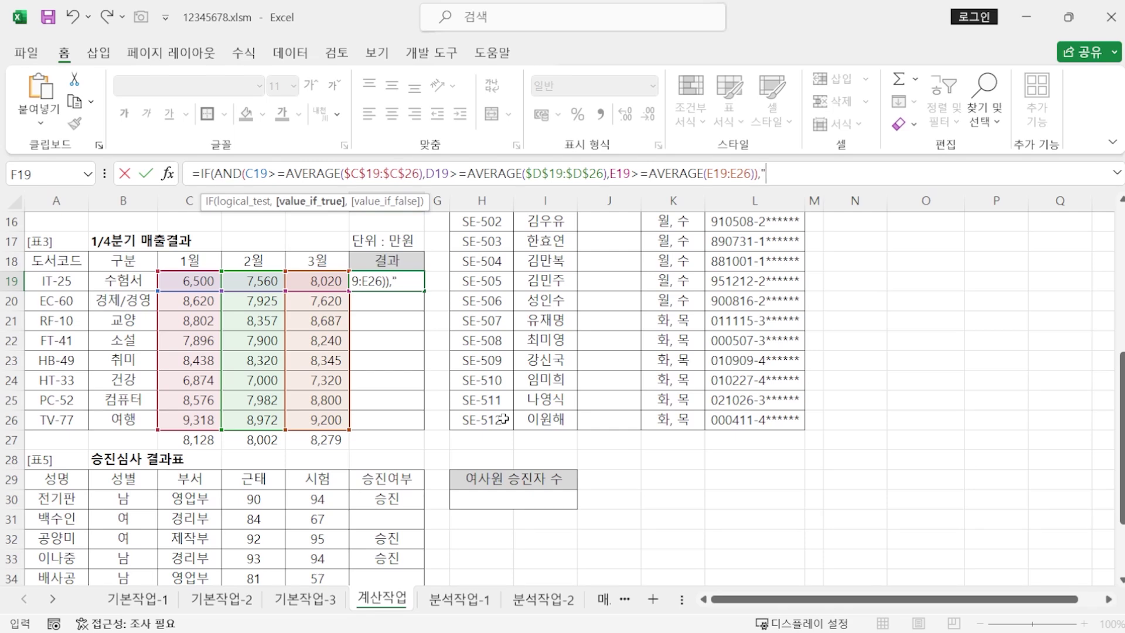
text(효자도서)
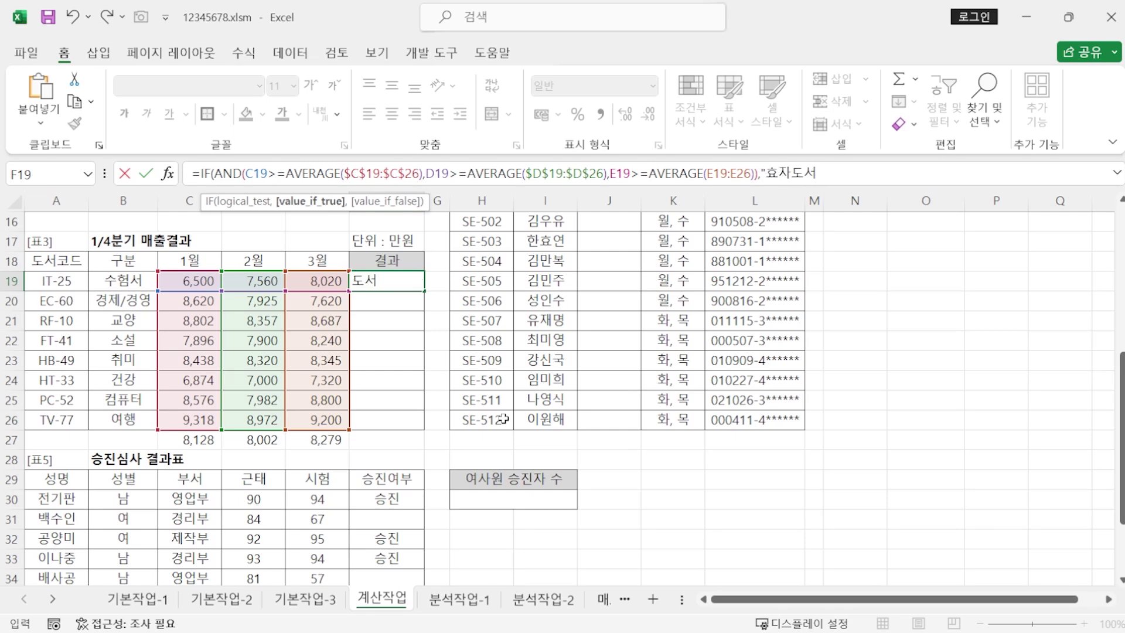
text(",)
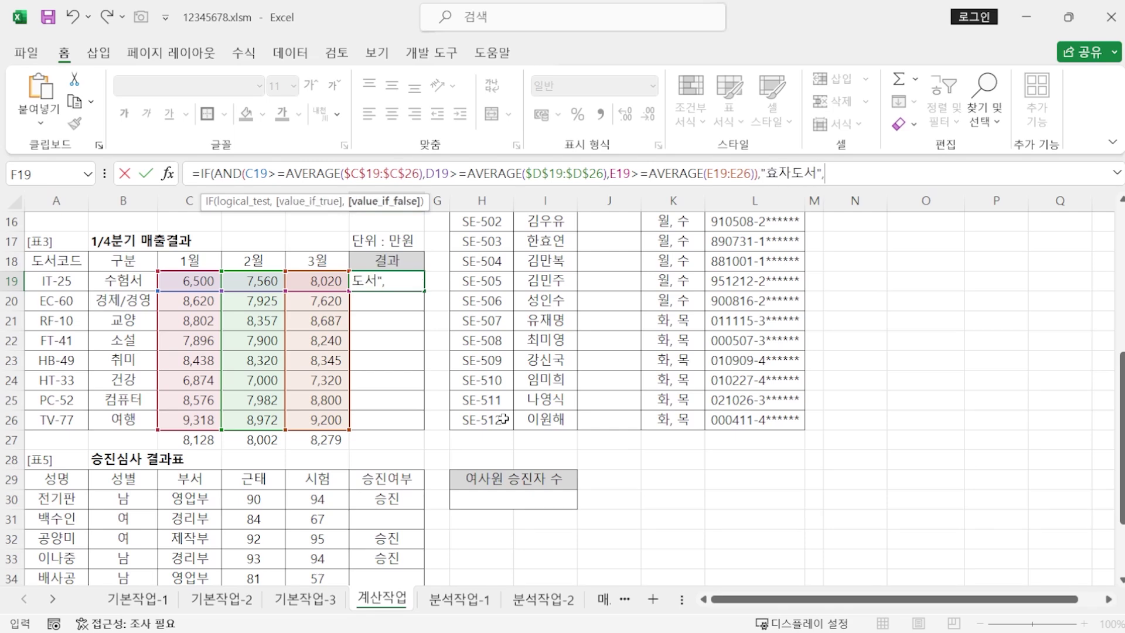
text(""))
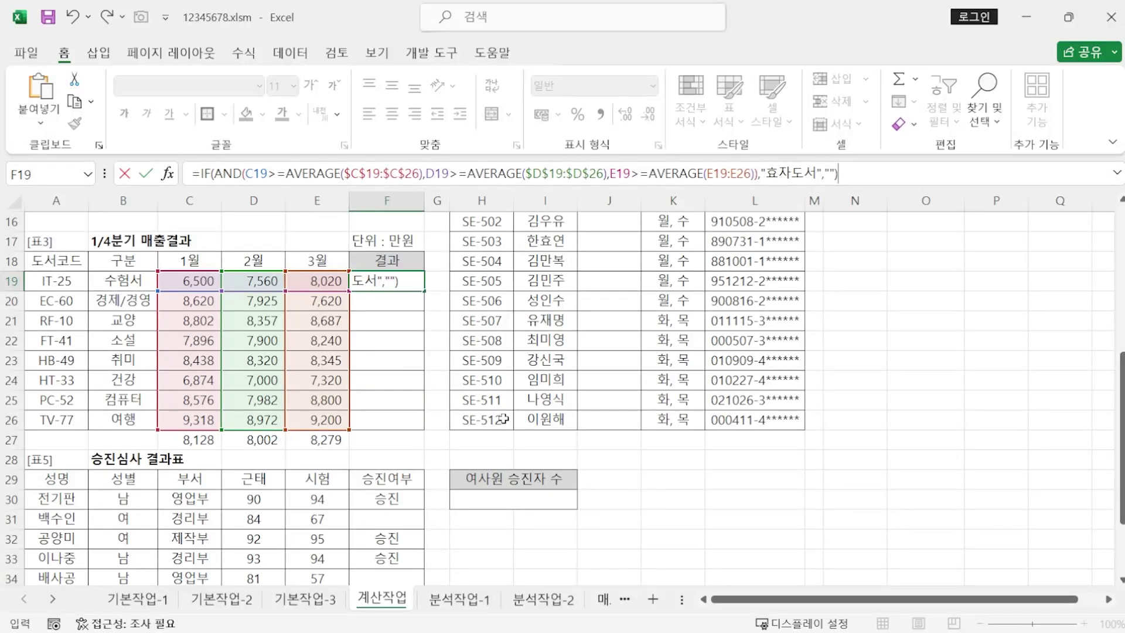
key(Return)
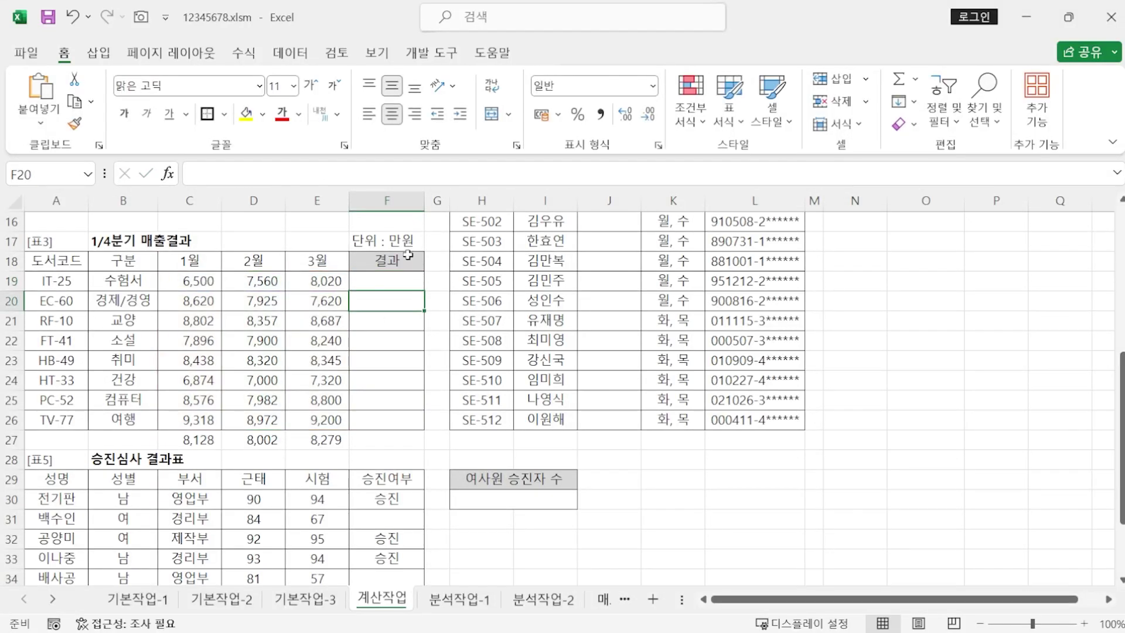
click(394, 279)
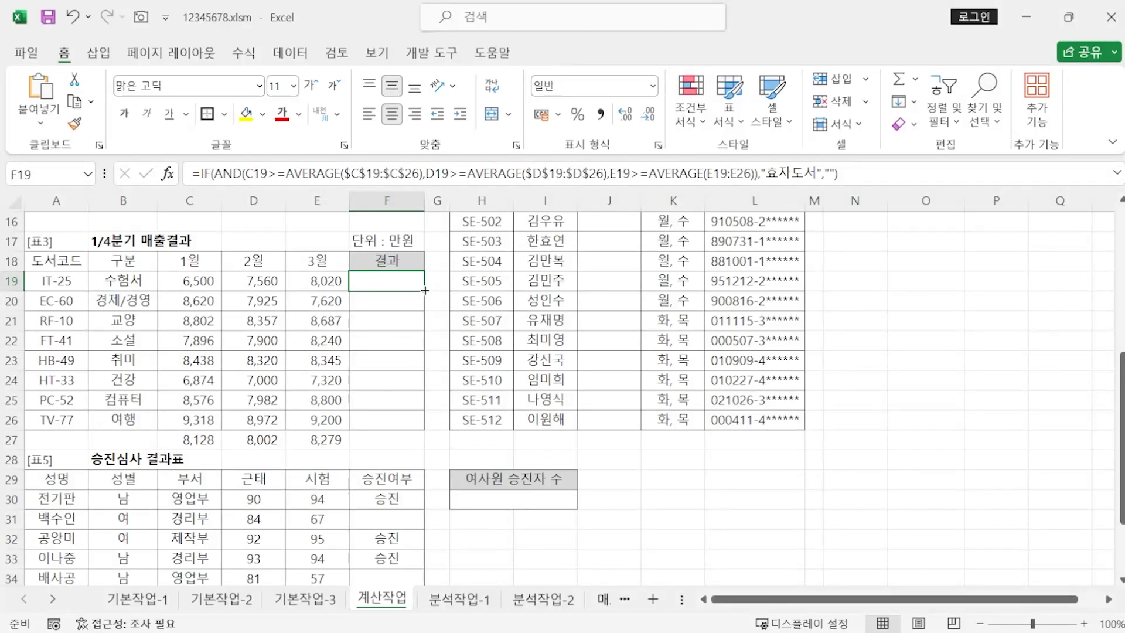
drag(425, 290, 404, 421)
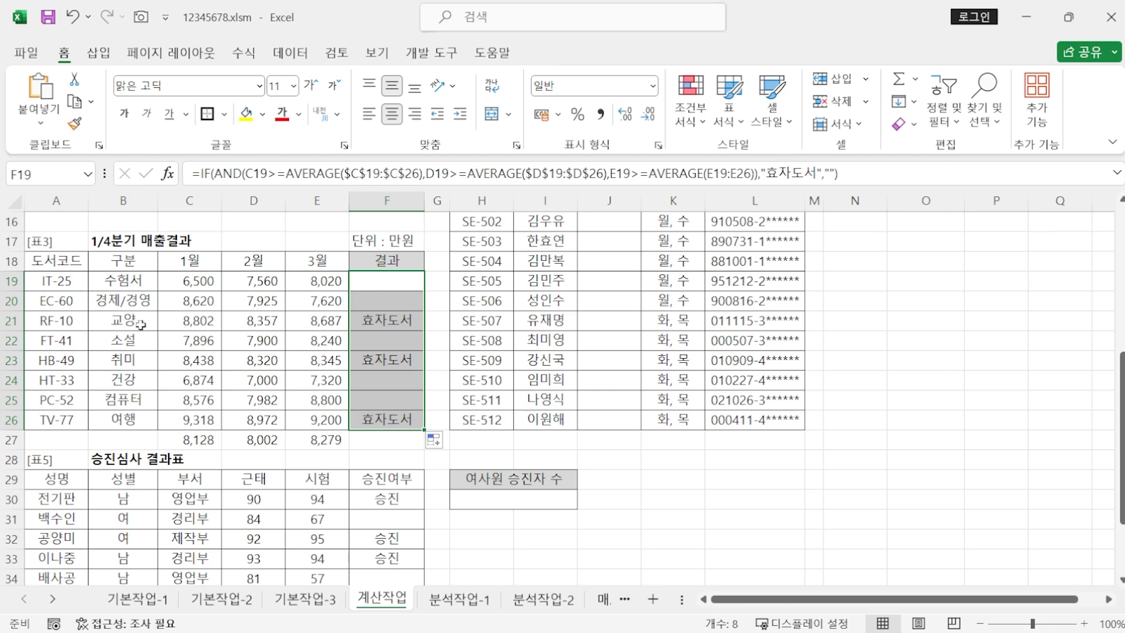
Step: Compare the three monthly sales in rows 21, 23 and 26 with the monthly averages in row 27
drag(184, 323, 311, 322)
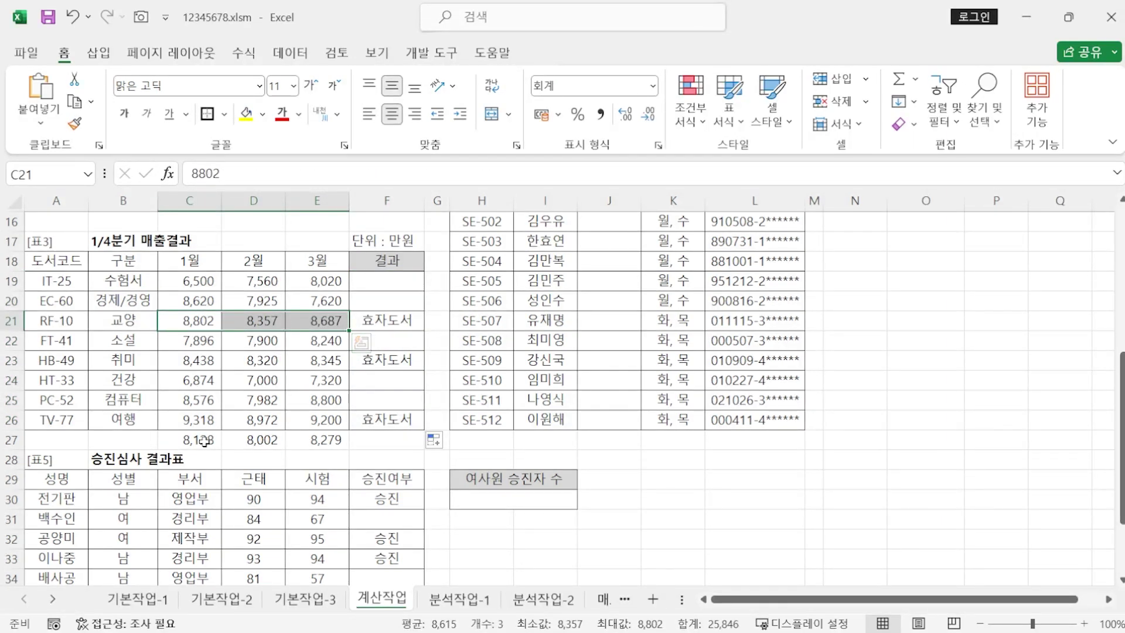
drag(187, 360, 317, 360)
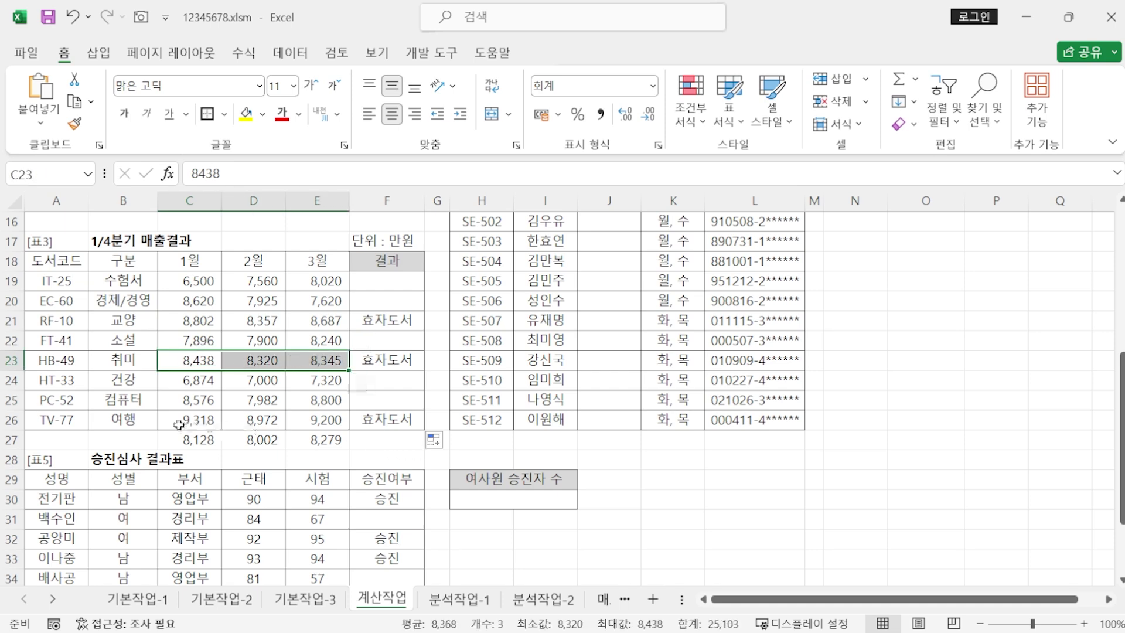
drag(199, 420, 343, 420)
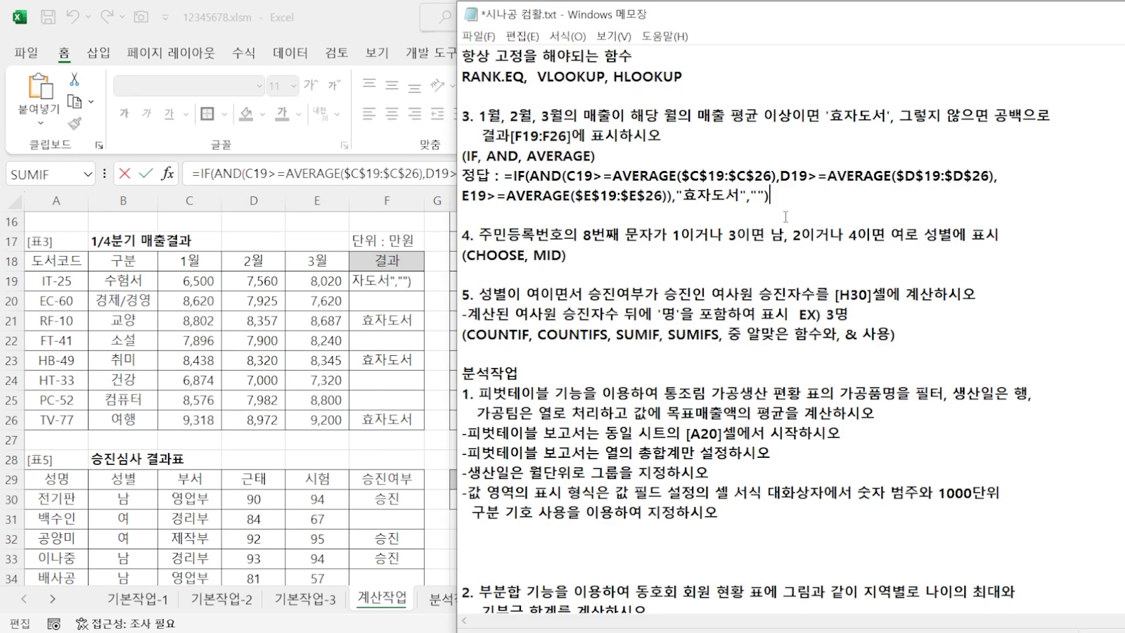
Step: Start a CHOOSE formula in J15 with MID(L15,8,1) as its index number
scroll(785, 216, down, 2)
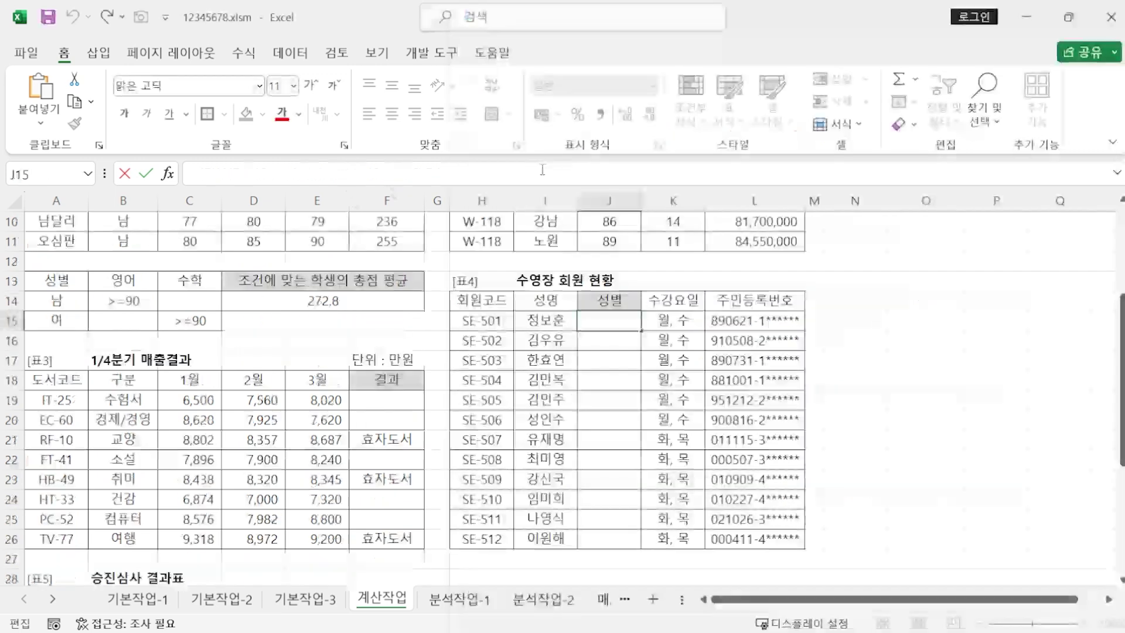
text(=ㅊ)
key(BackSpace)
key(Hangul)
text(CHOOSE()
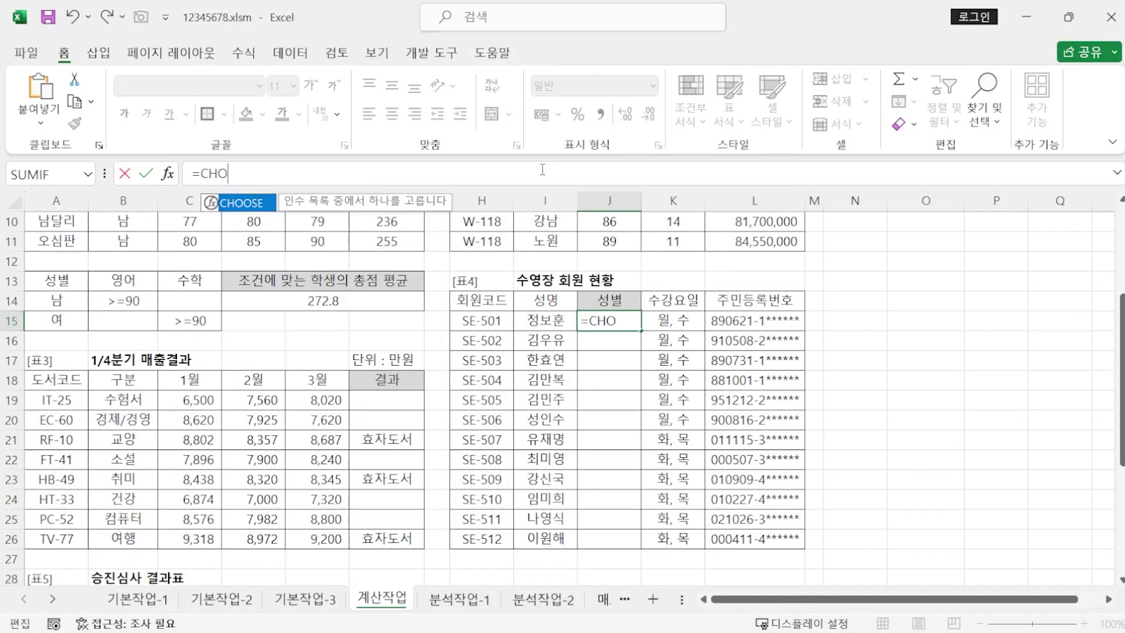
key(Tab)
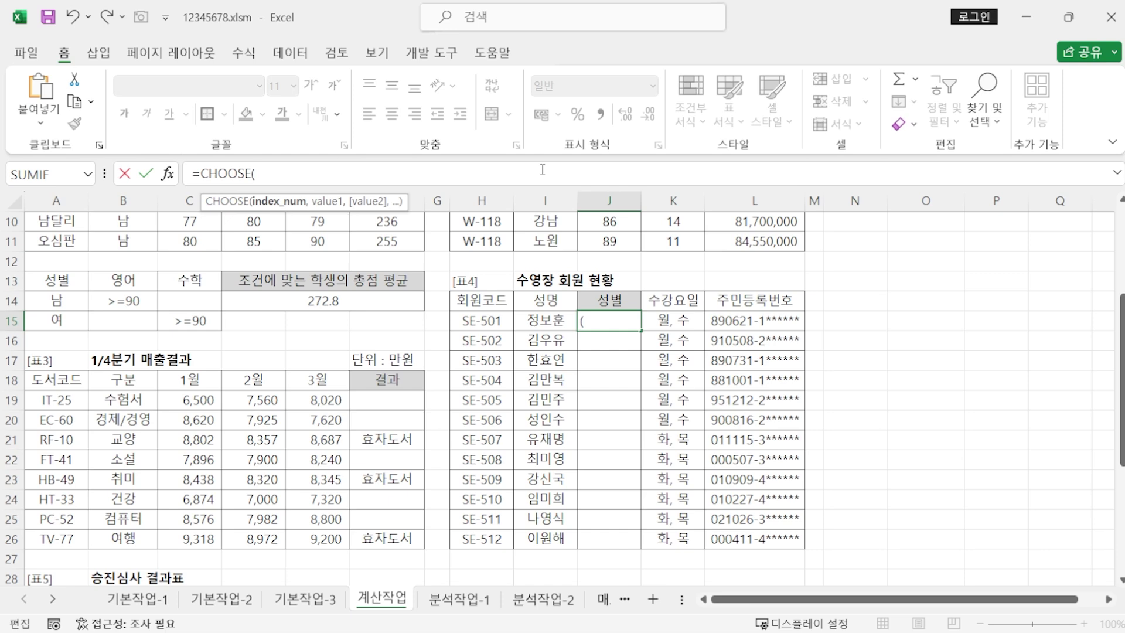
text(MID)
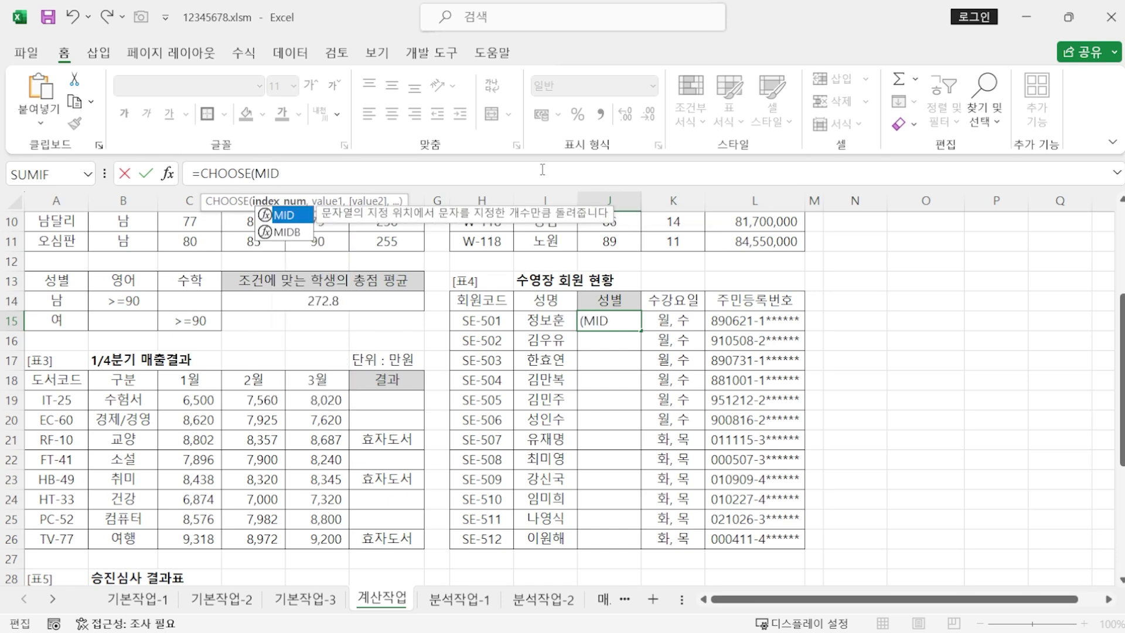
key(Tab)
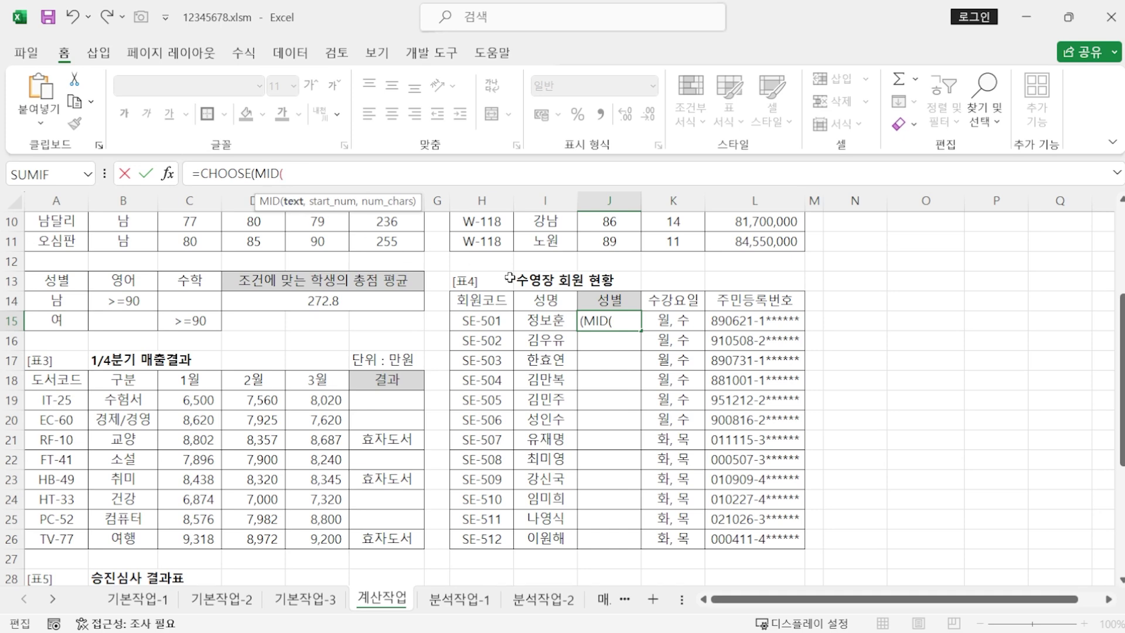
click(754, 323)
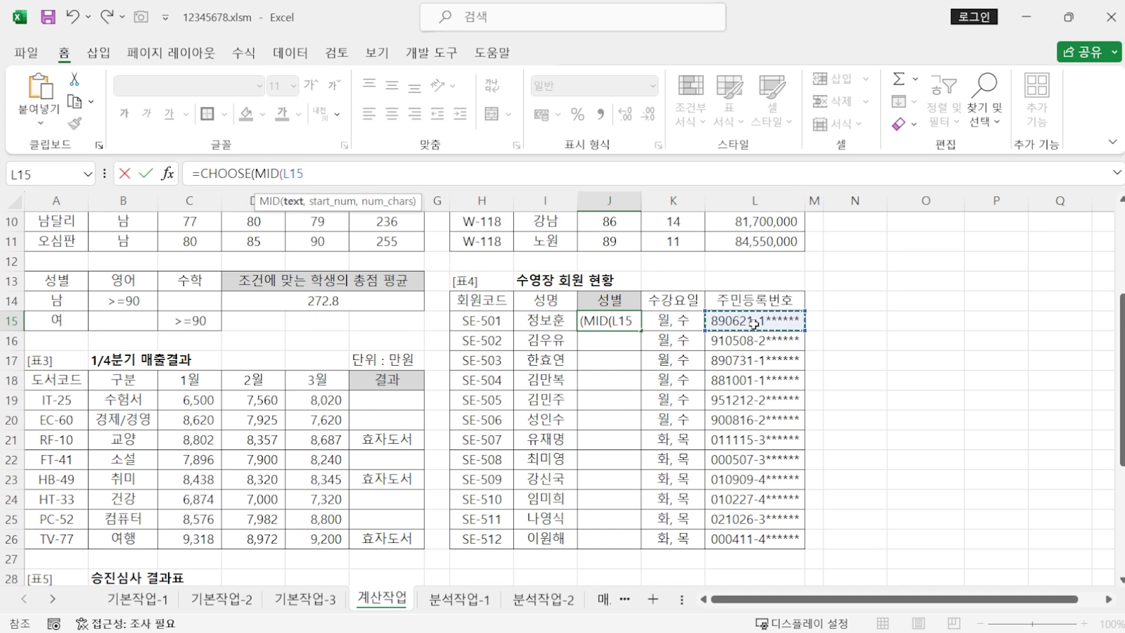
text(,)
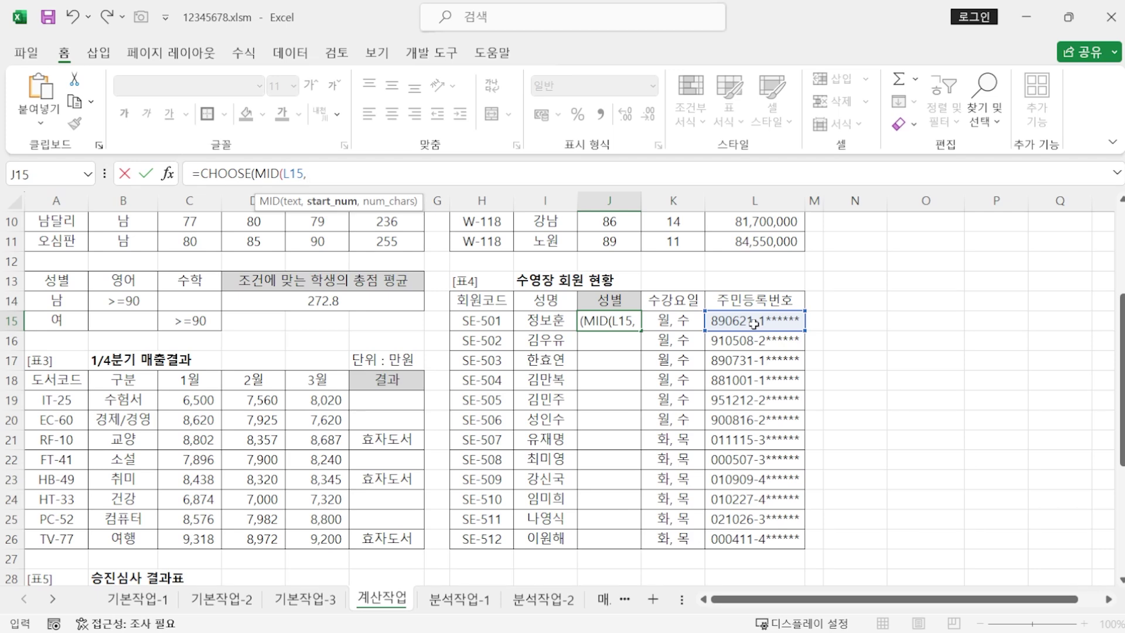
text(8,)
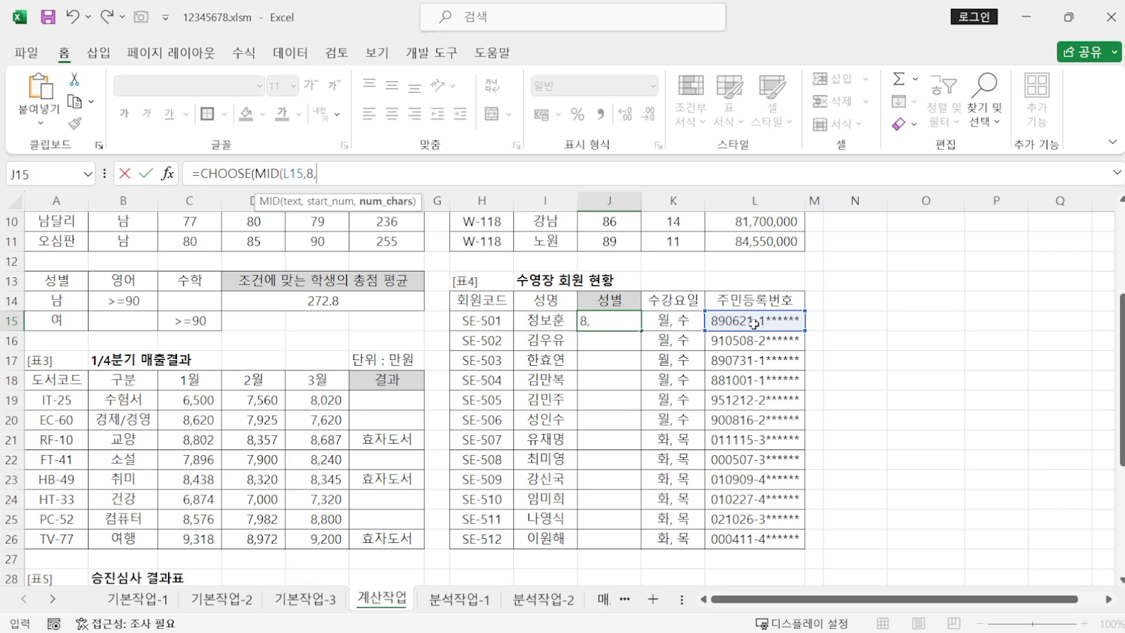
text(1))
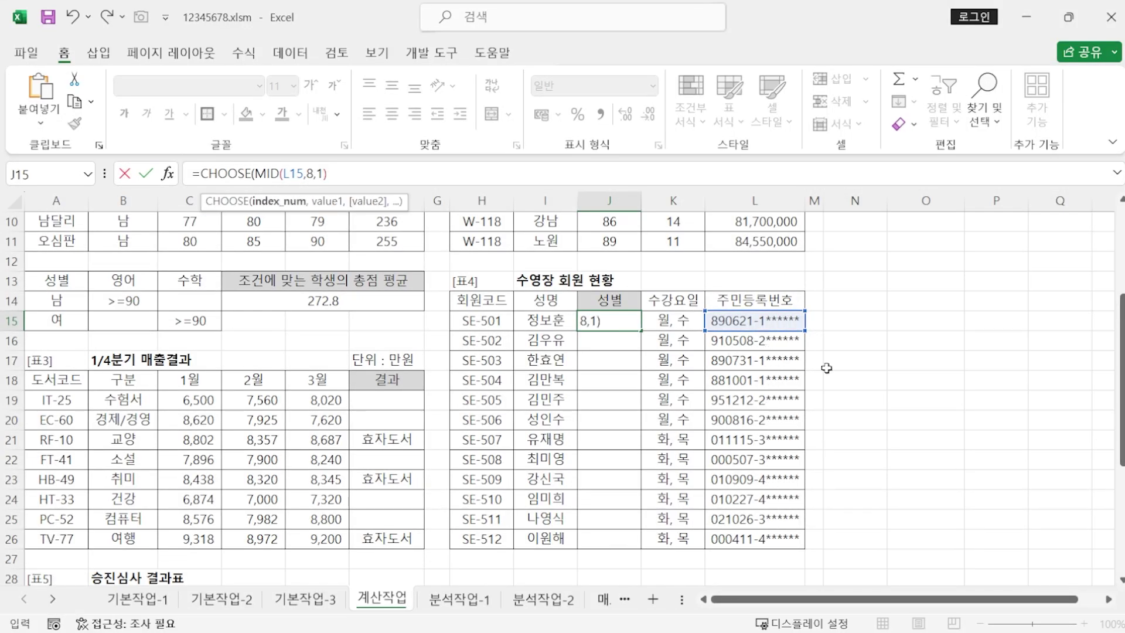
Step: Complete the J15 CHOOSE formula with the four values "남","여","남","여" and enter it
text(,"남",)
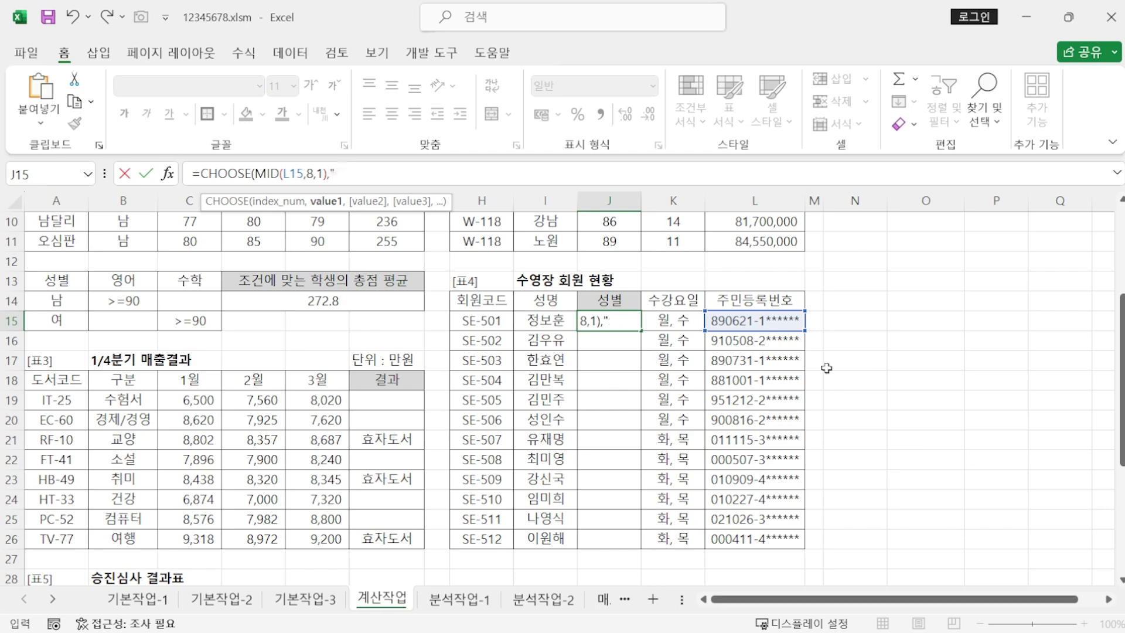
text("여")
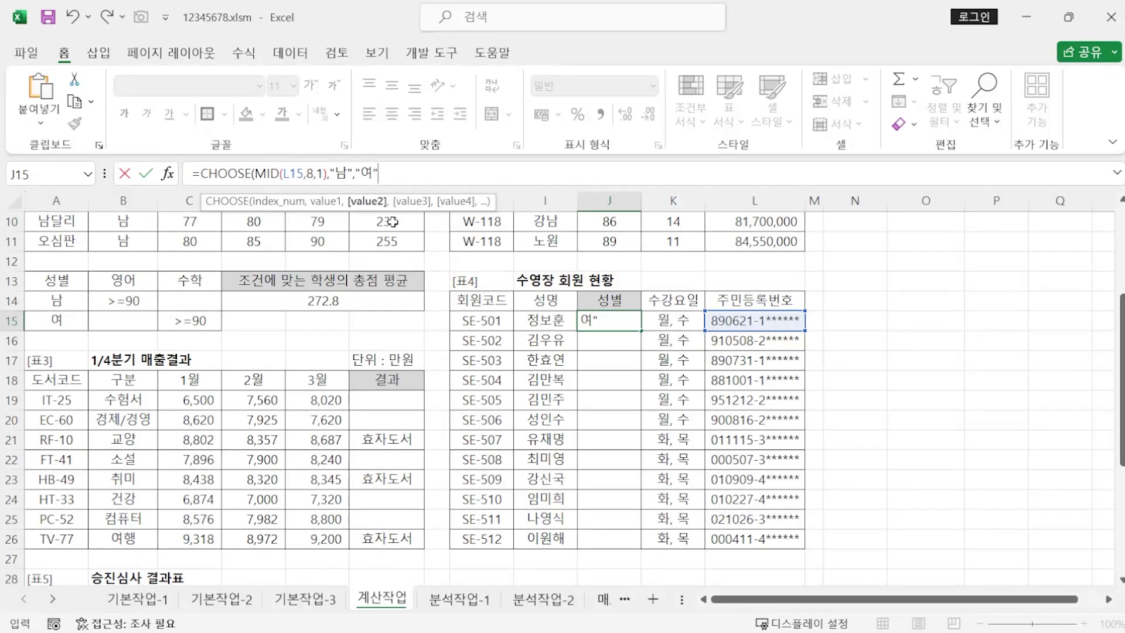
text(,")
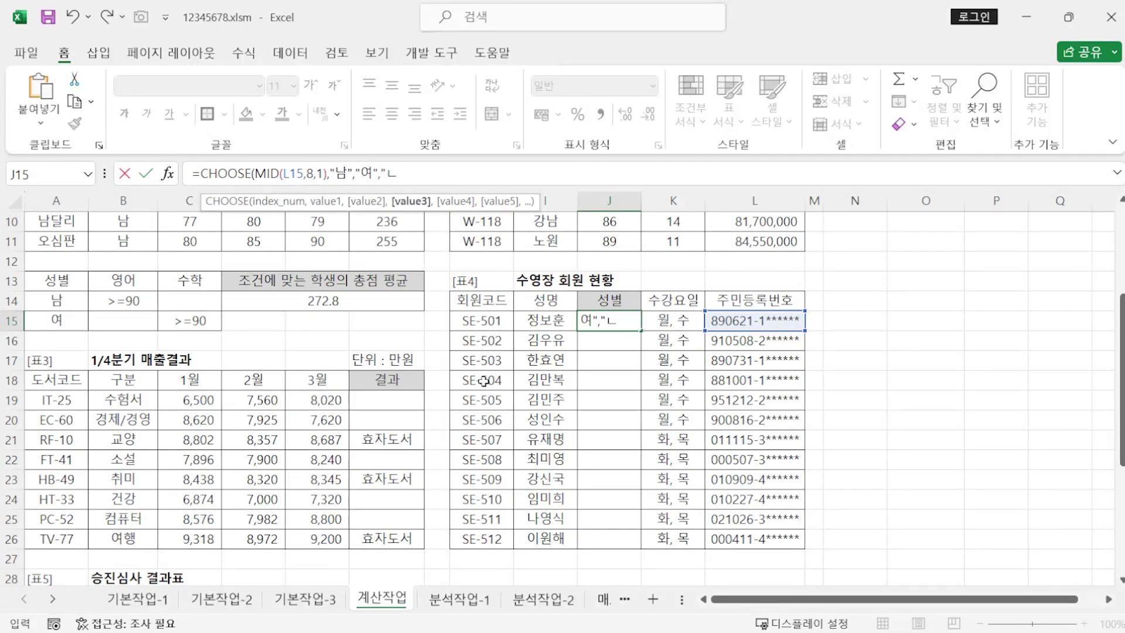
text(남",")
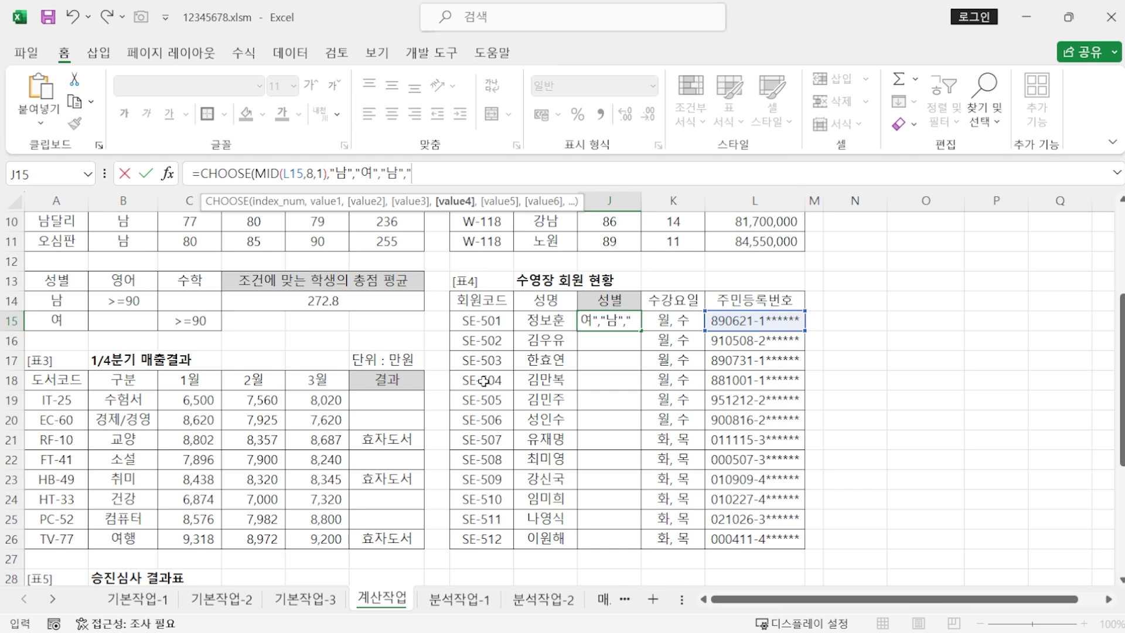
text(여"))
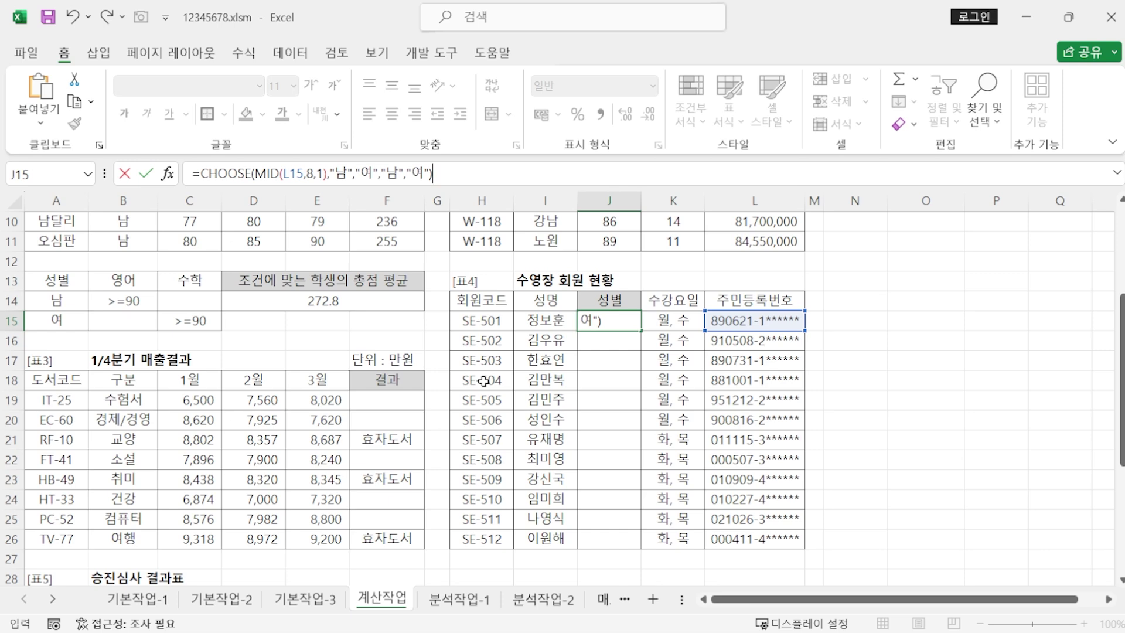
key(Return)
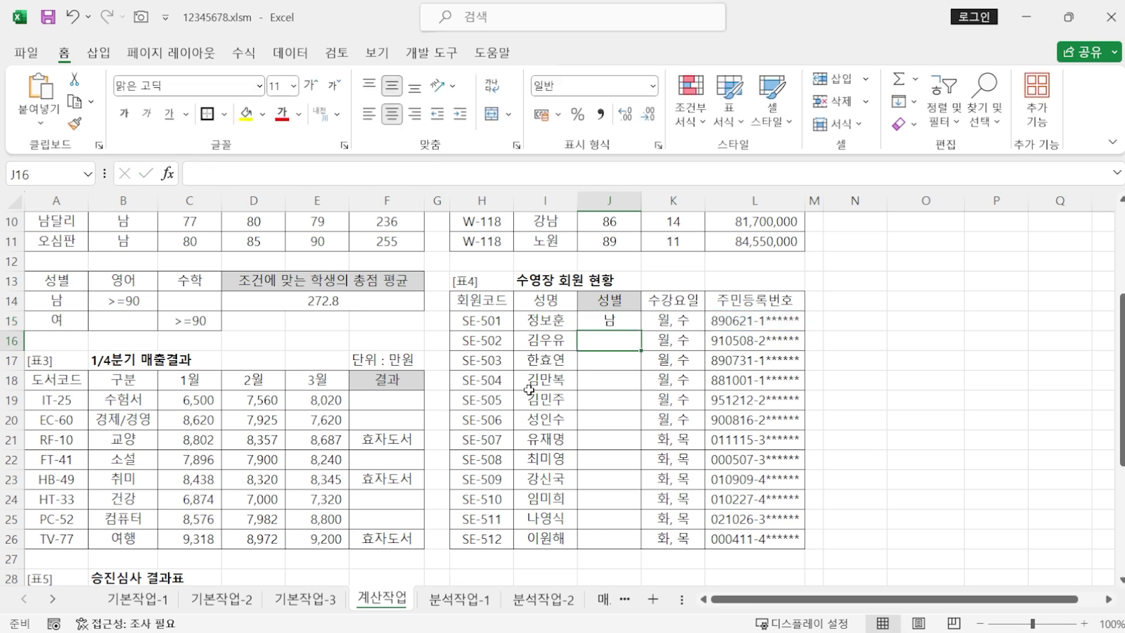
Step: Fill the J15 formula down to J26 and record it as the answer to task 4 in Notepad
click(593, 324)
drag(641, 332, 642, 545)
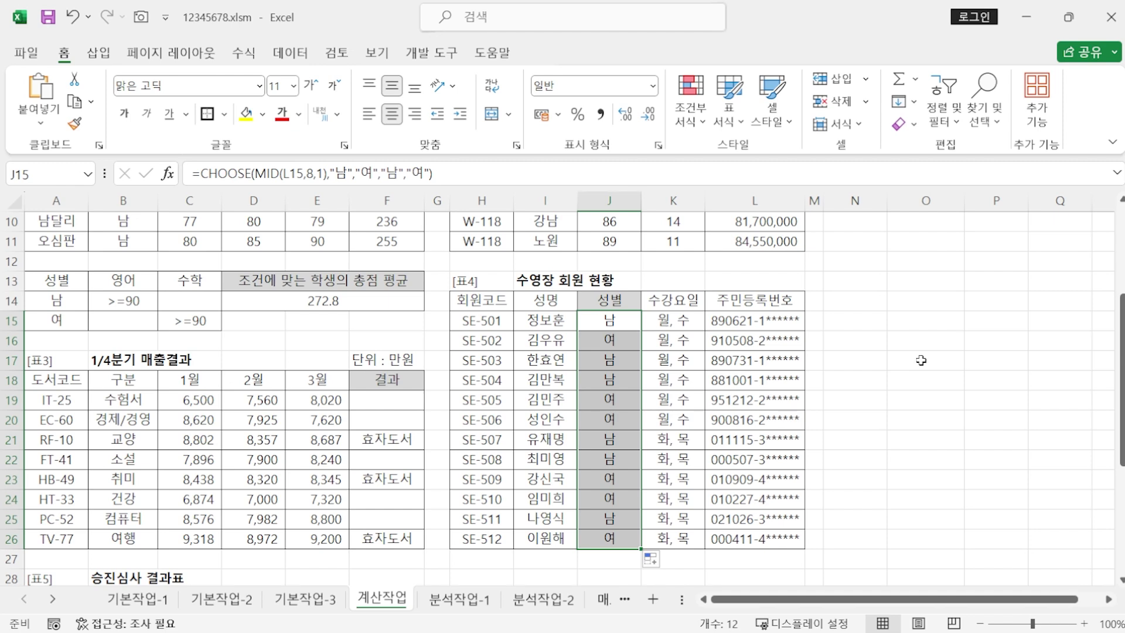
key(alt+Tab)
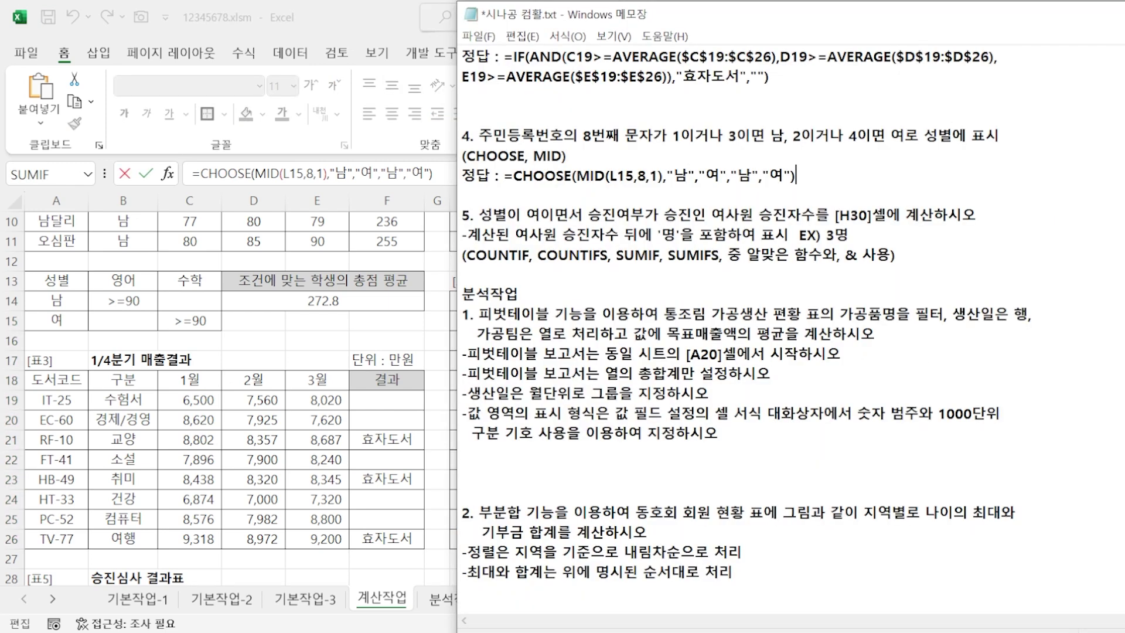
key(Return)
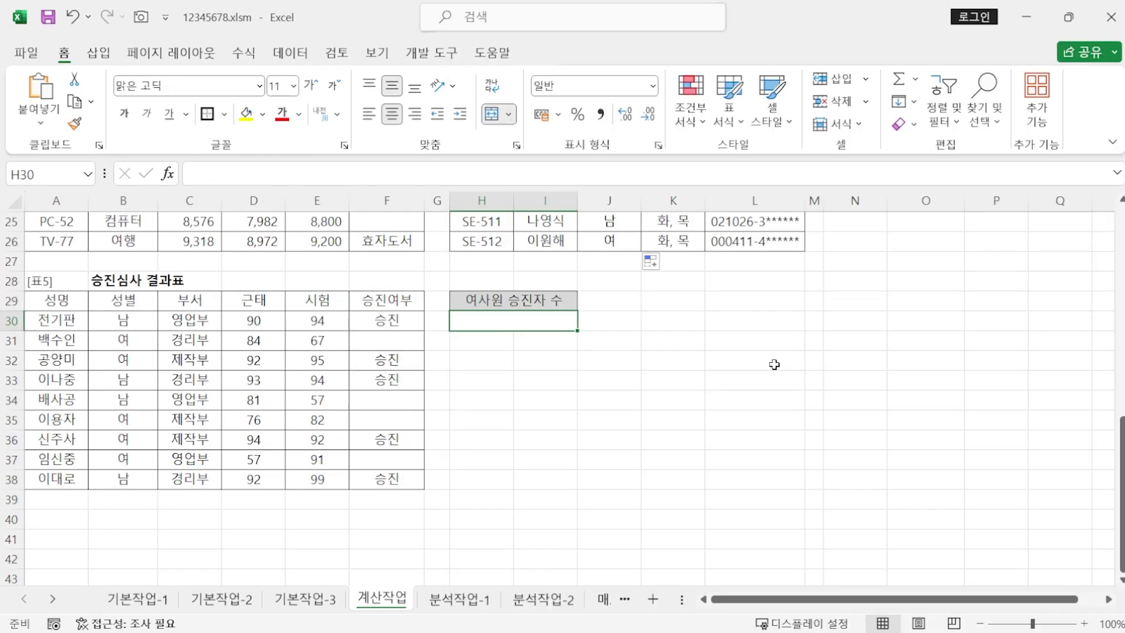
Step: Start a COUNTIFS formula in H30 with B30:B38 as the first criteria range and "여" as its criterion
text(=COUNTIFS()
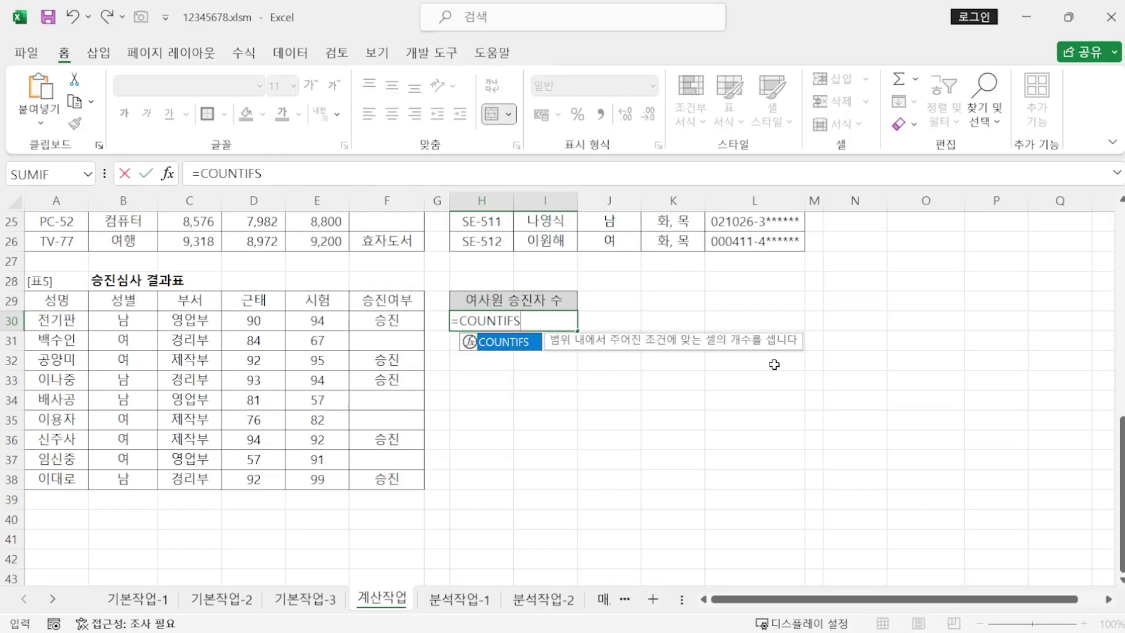
click(369, 170)
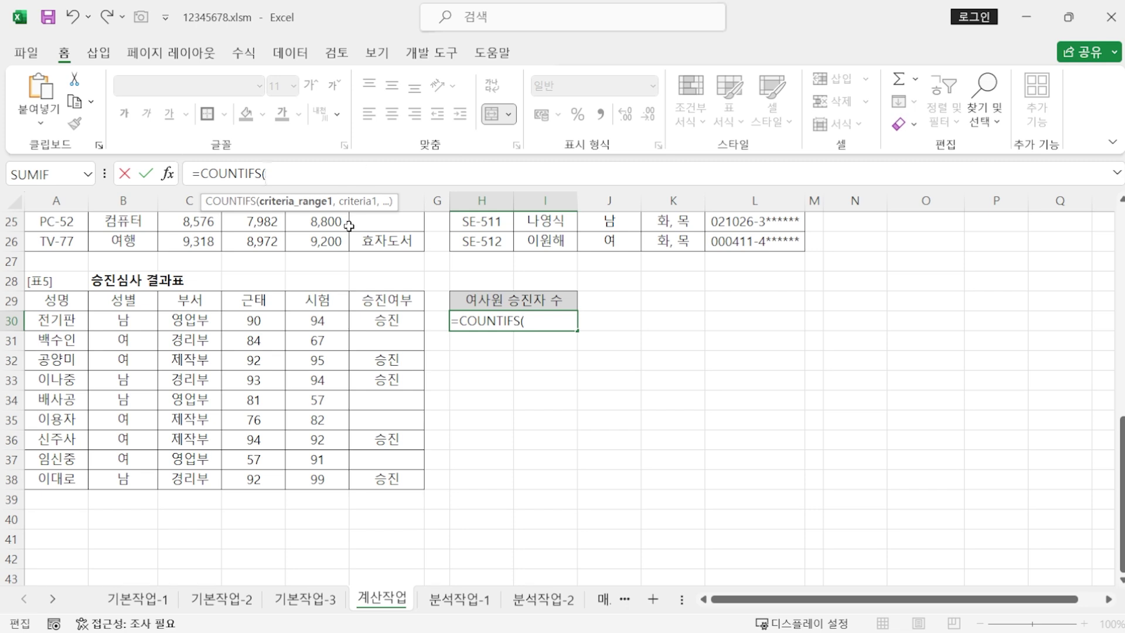
click(136, 320)
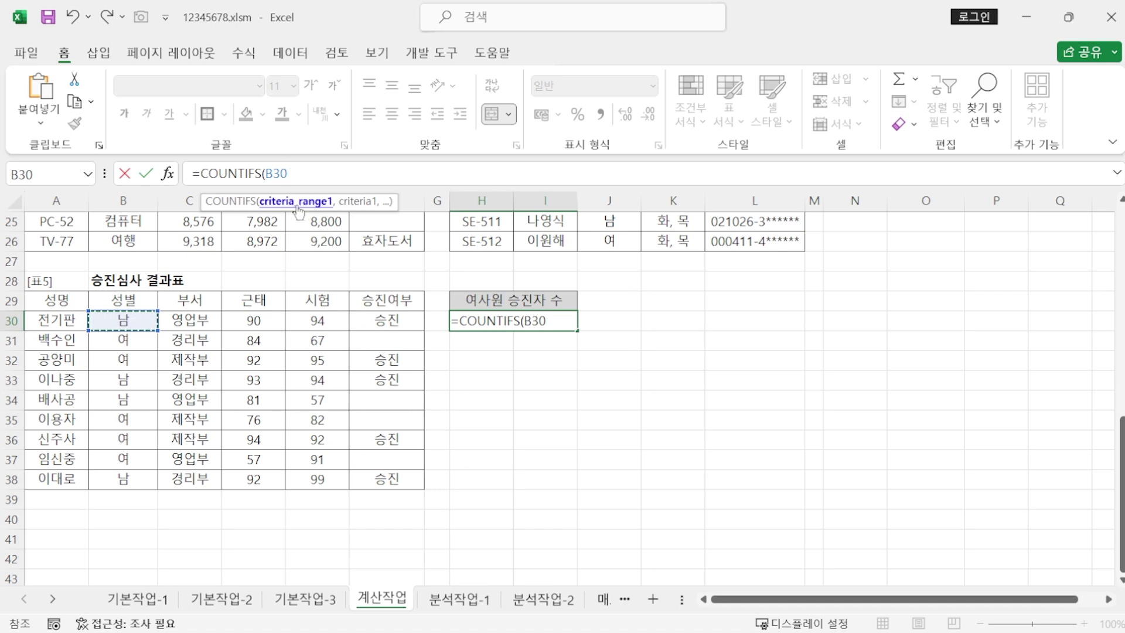
drag(134, 321, 139, 477)
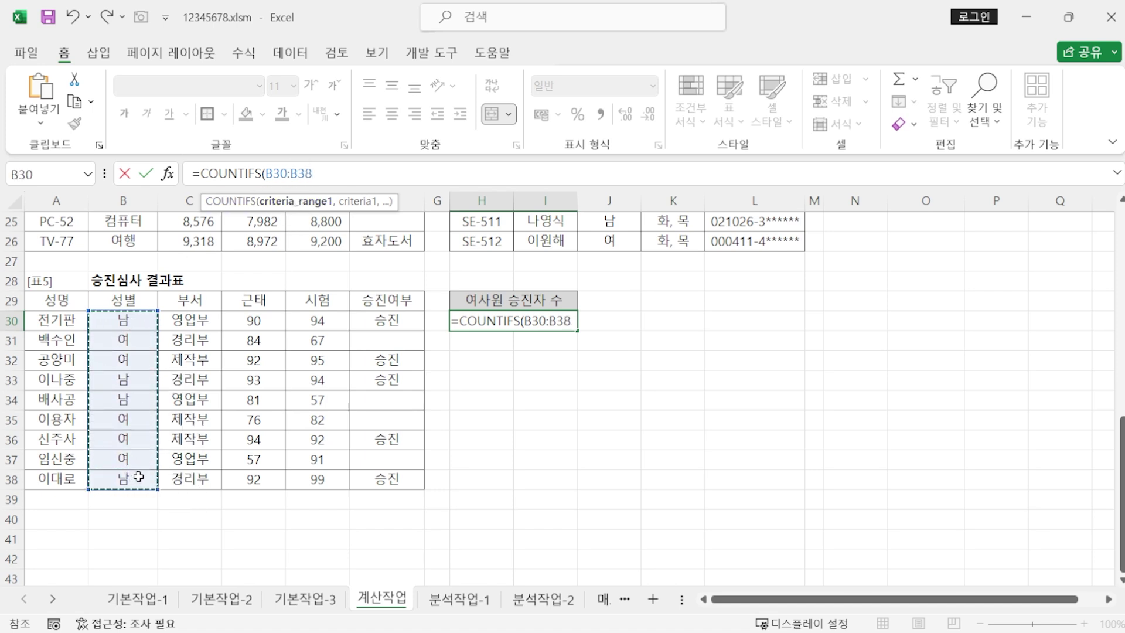
text(,)
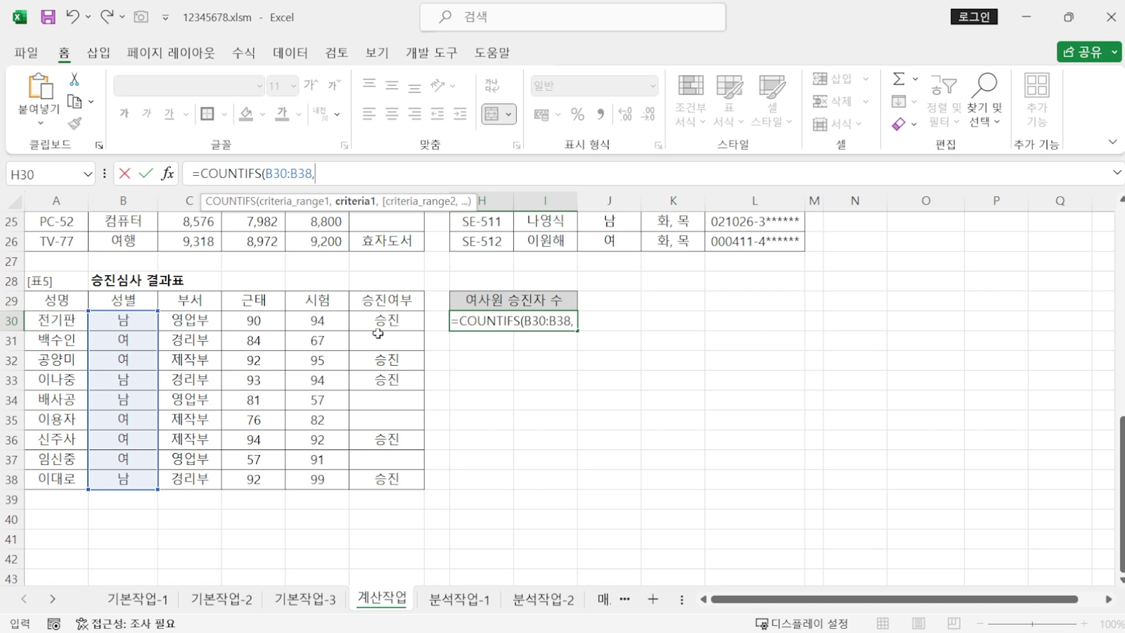
text("여",)
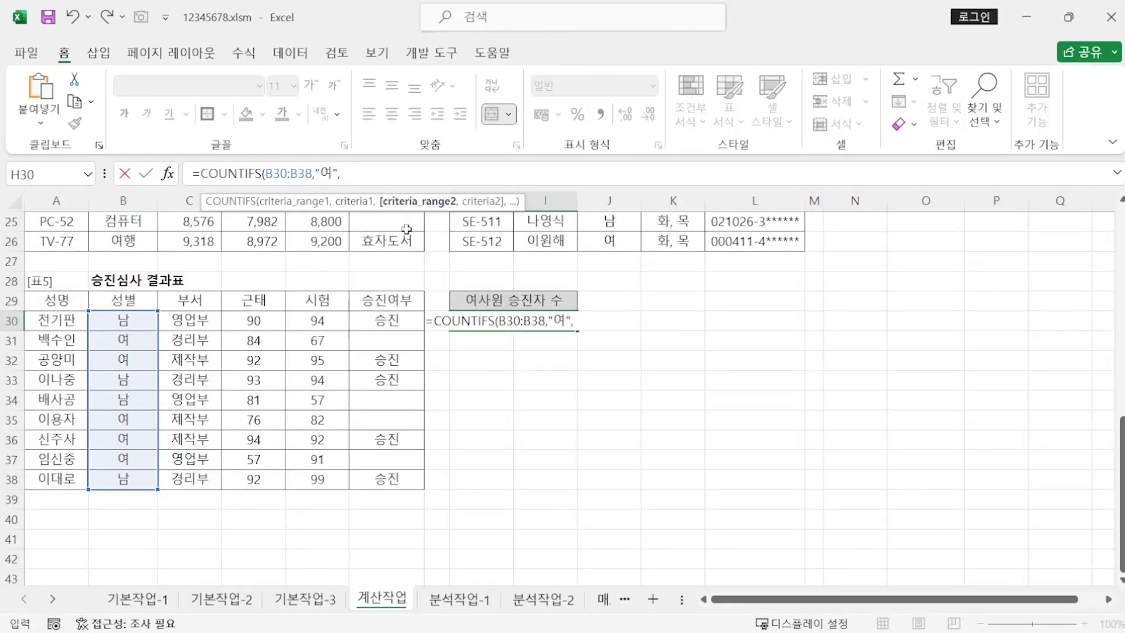
Step: Add F30:F38 with criterion "승진" to the H30 COUNTIFS formula, append &"명" and enter it
drag(380, 320, 382, 479)
text(,)
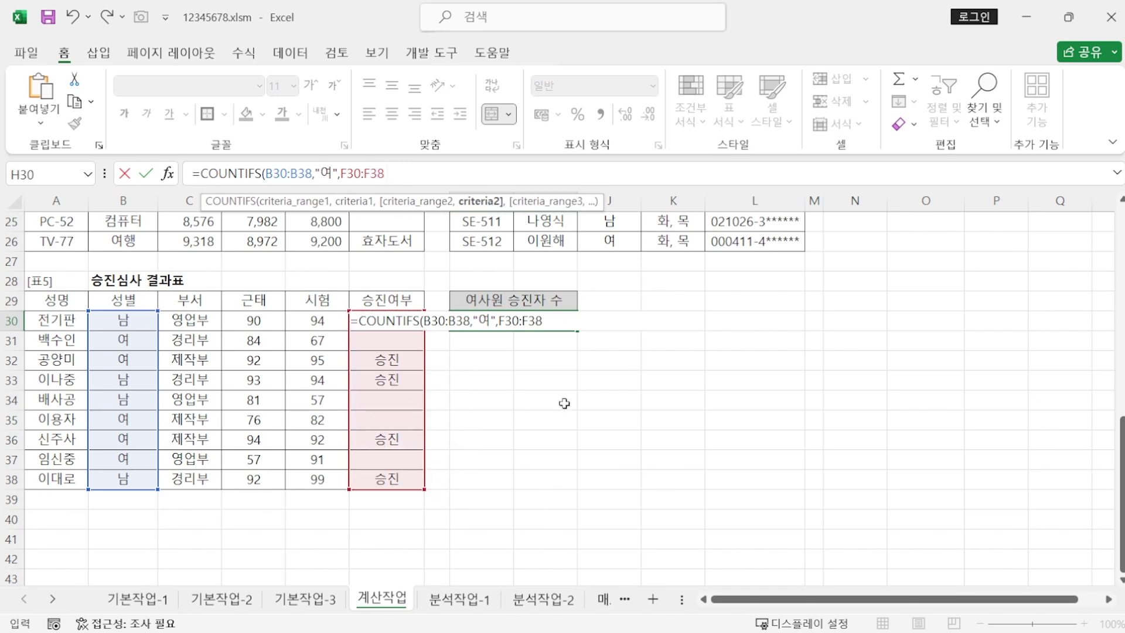
text("승진"))
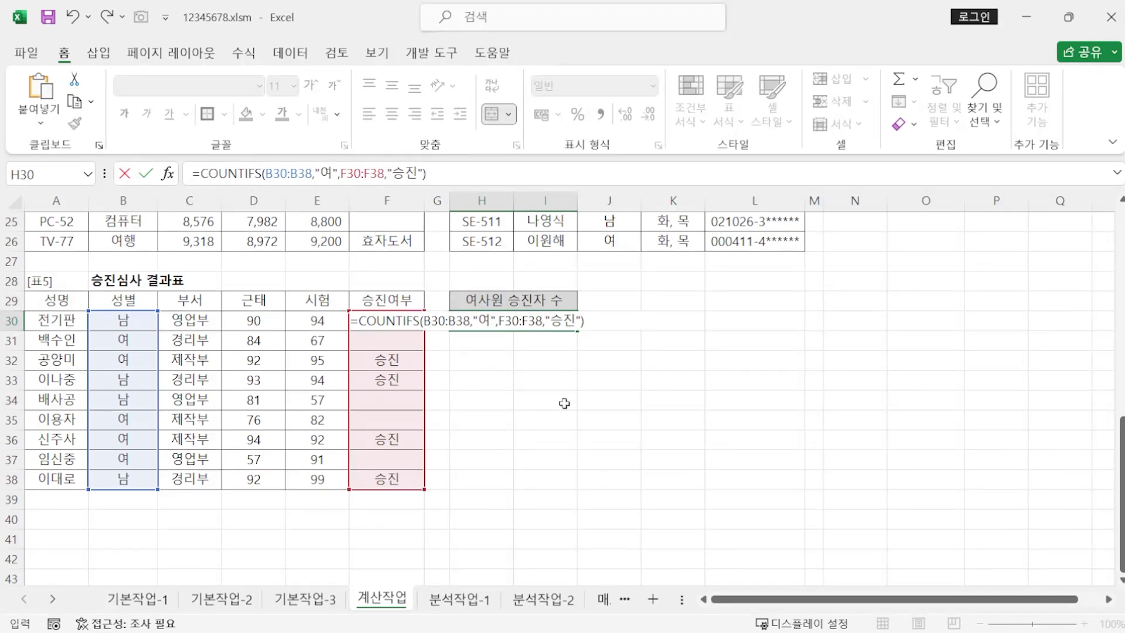
text(&"명")
key(Return)
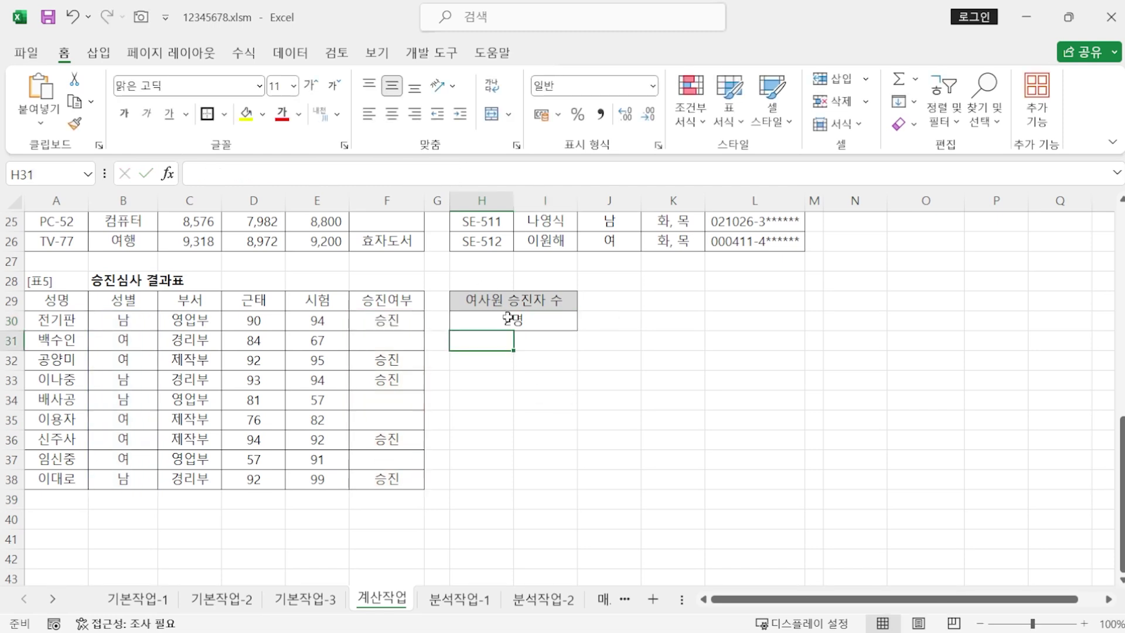
Step: Copy the H30 formula into Notepad as the answer to task 5, and return to the workbook
click(508, 319)
drag(465, 172, 97, 183)
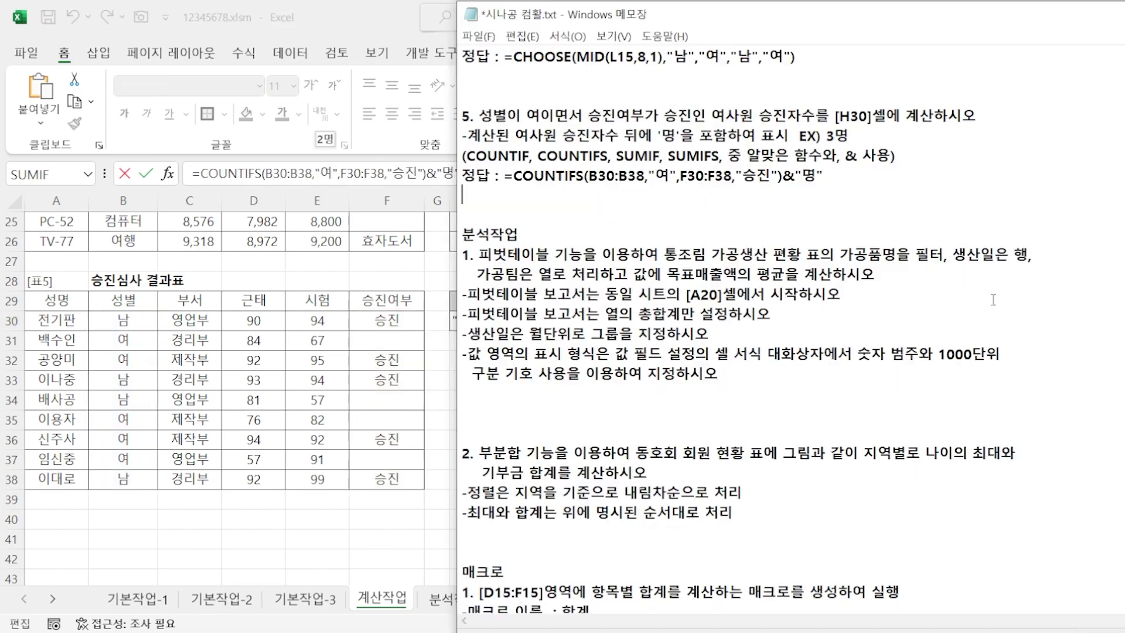
scroll(993, 299, down, 2)
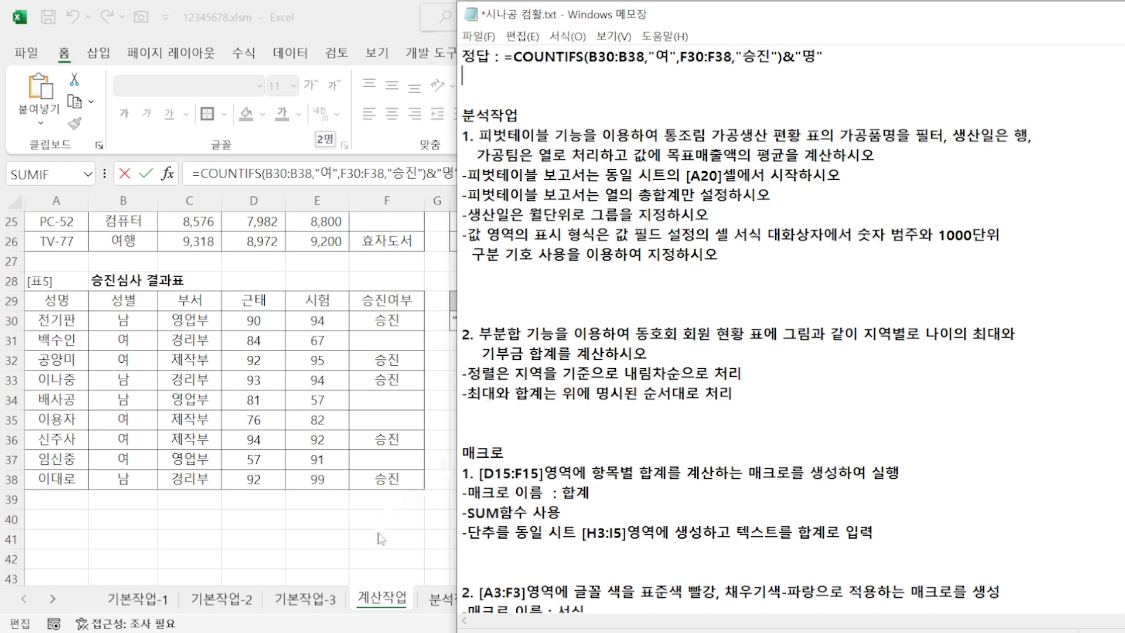
key(alt+Tab)
key(Return)
Step: Create a pivot table from A3:H15 on sheet 분석작업-1, placed on the existing worksheet at cell A20
click(457, 599)
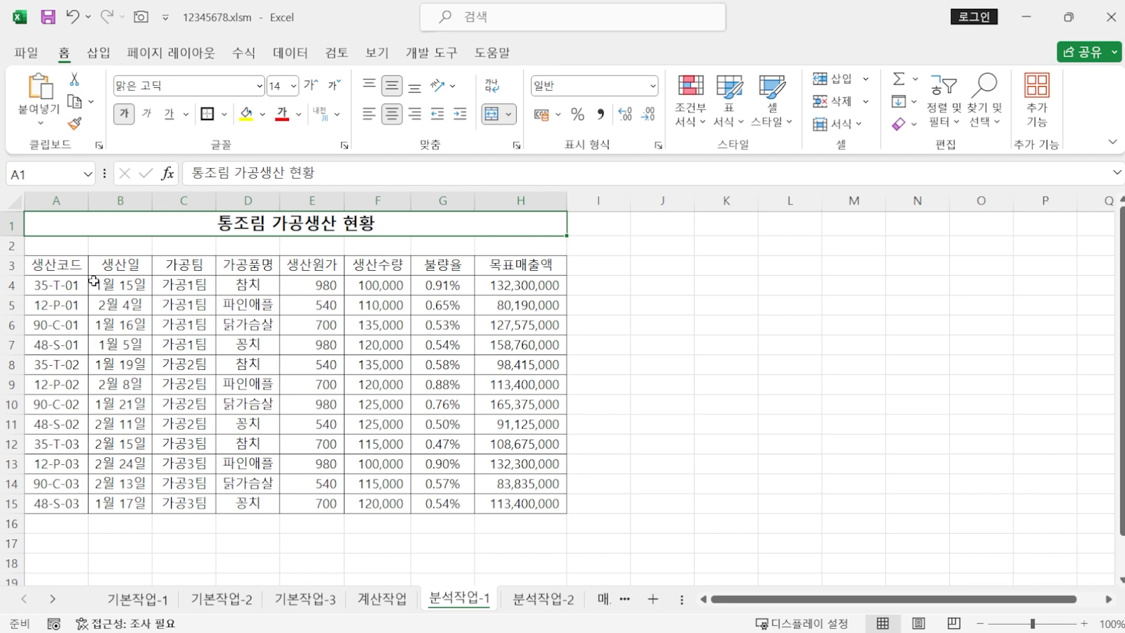
drag(68, 265, 489, 498)
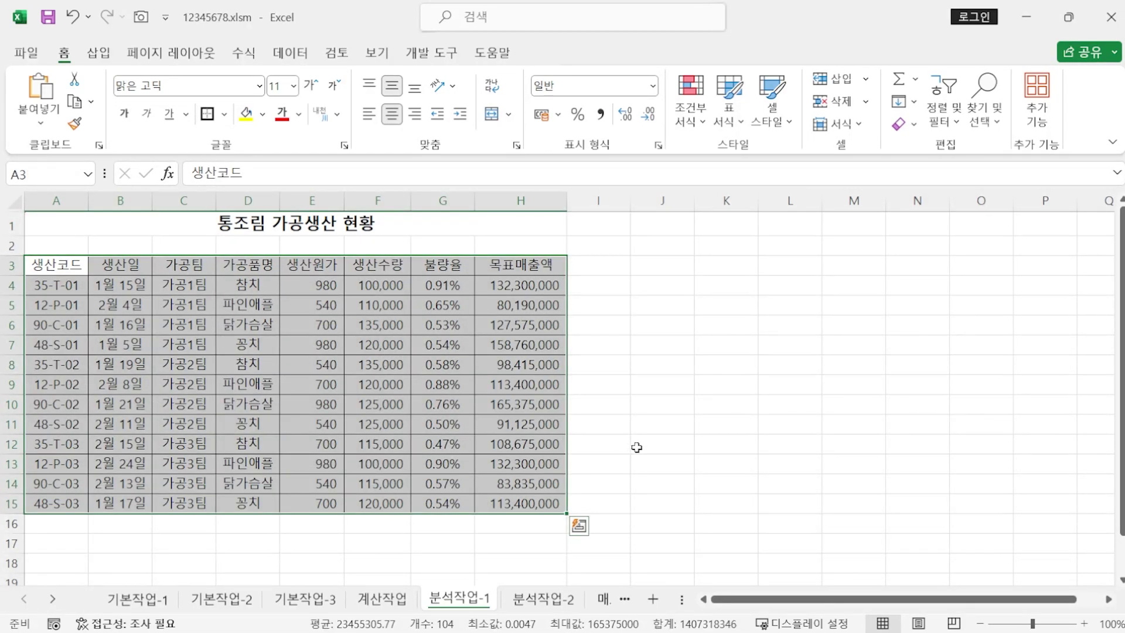
click(106, 59)
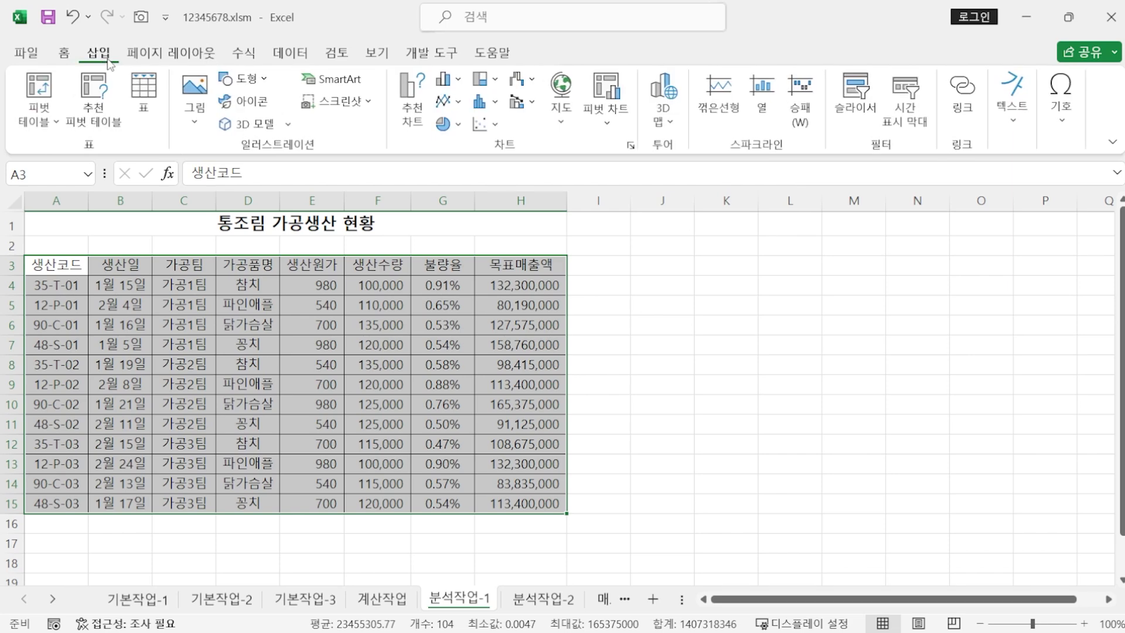
click(40, 88)
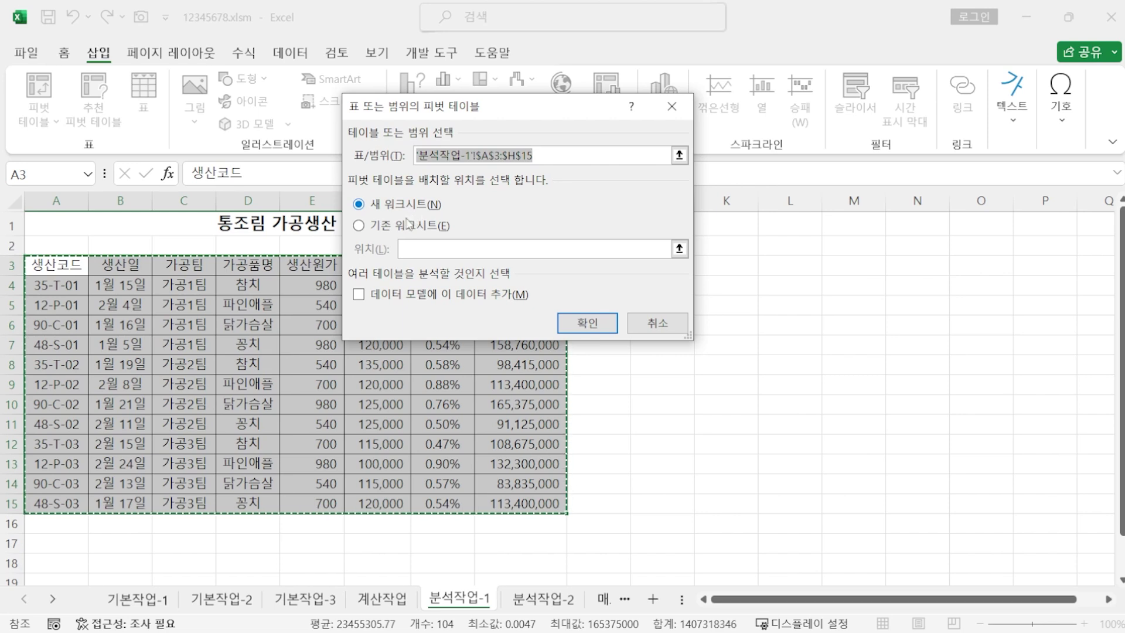
click(394, 228)
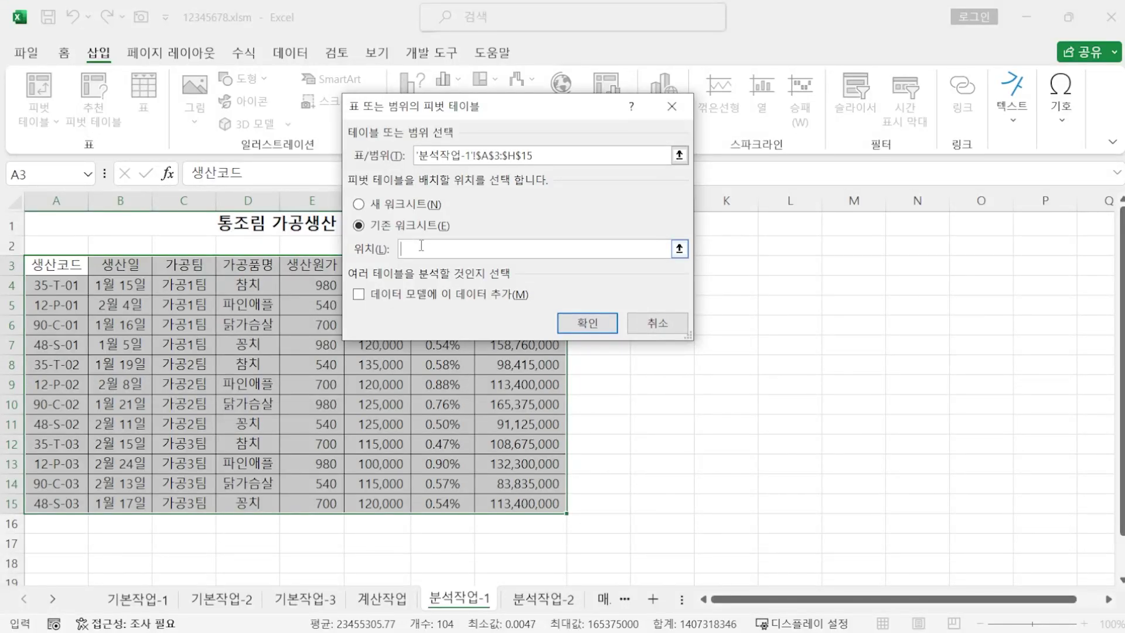
scroll(252, 352, down, 1)
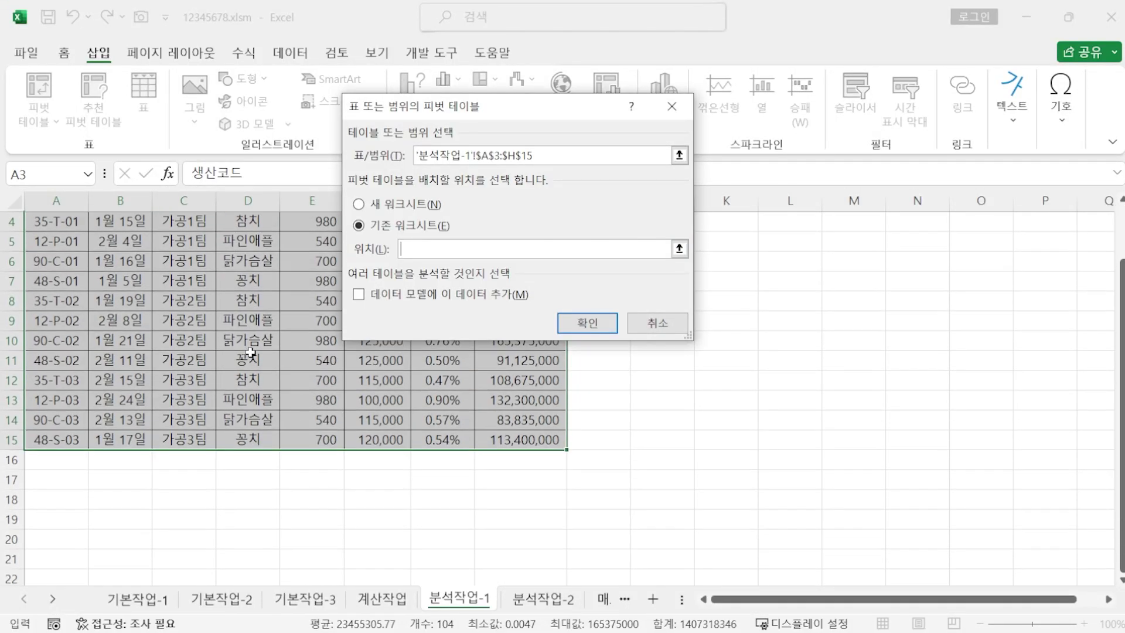
click(56, 536)
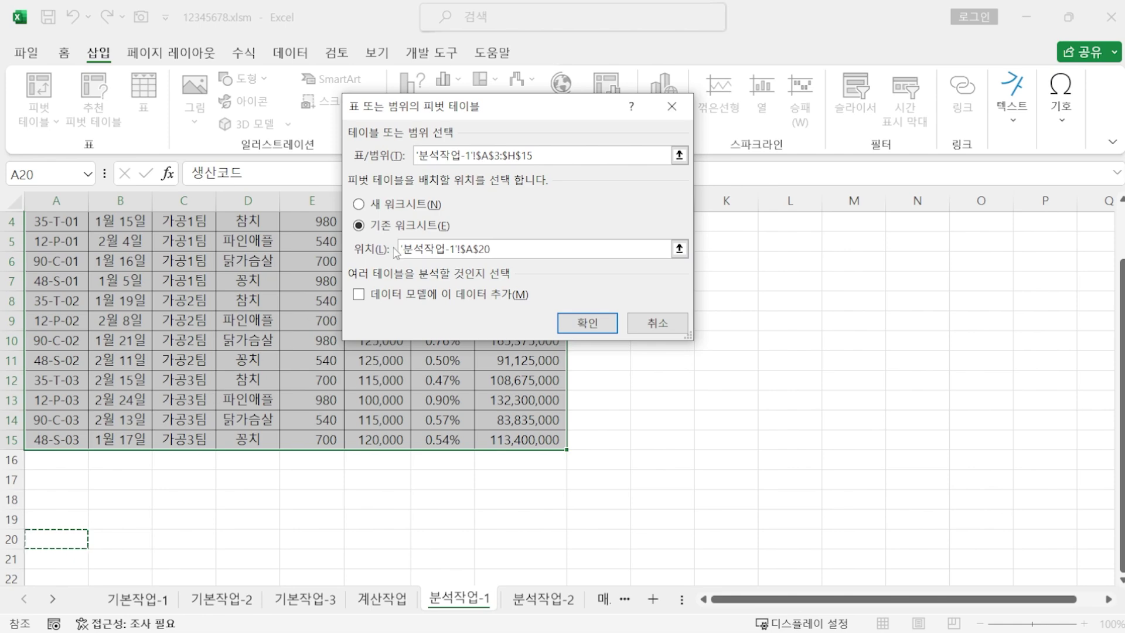
click(566, 320)
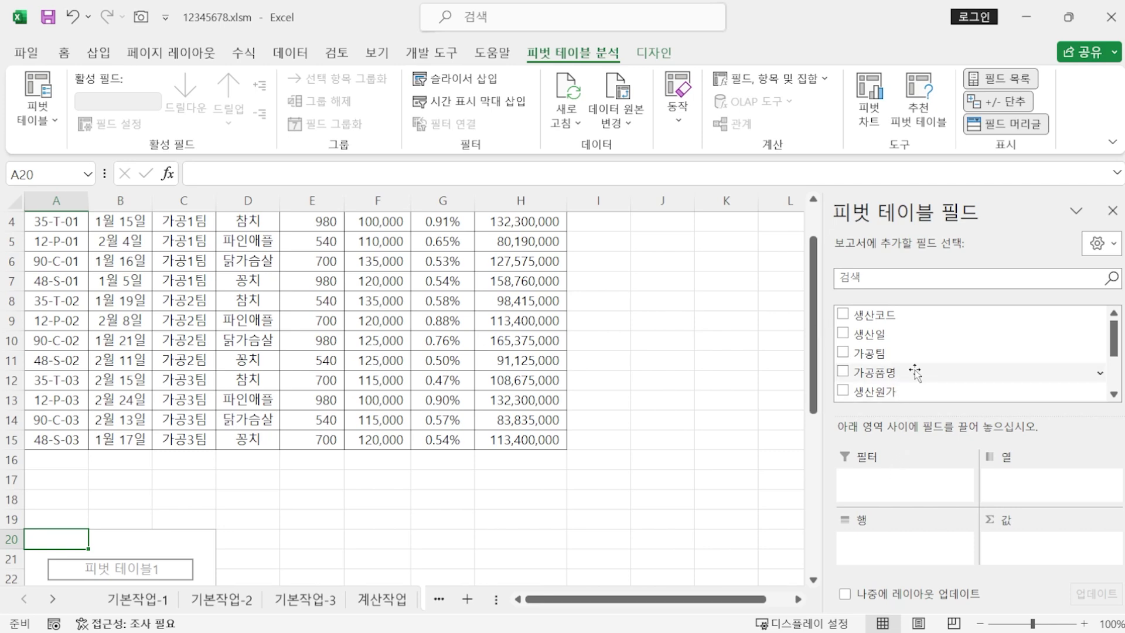
Step: Lay out the pivot table with 가공품명 as filter, 생산일 as rows, 가공팀 as columns and 목표매출액 as values
drag(867, 373, 881, 490)
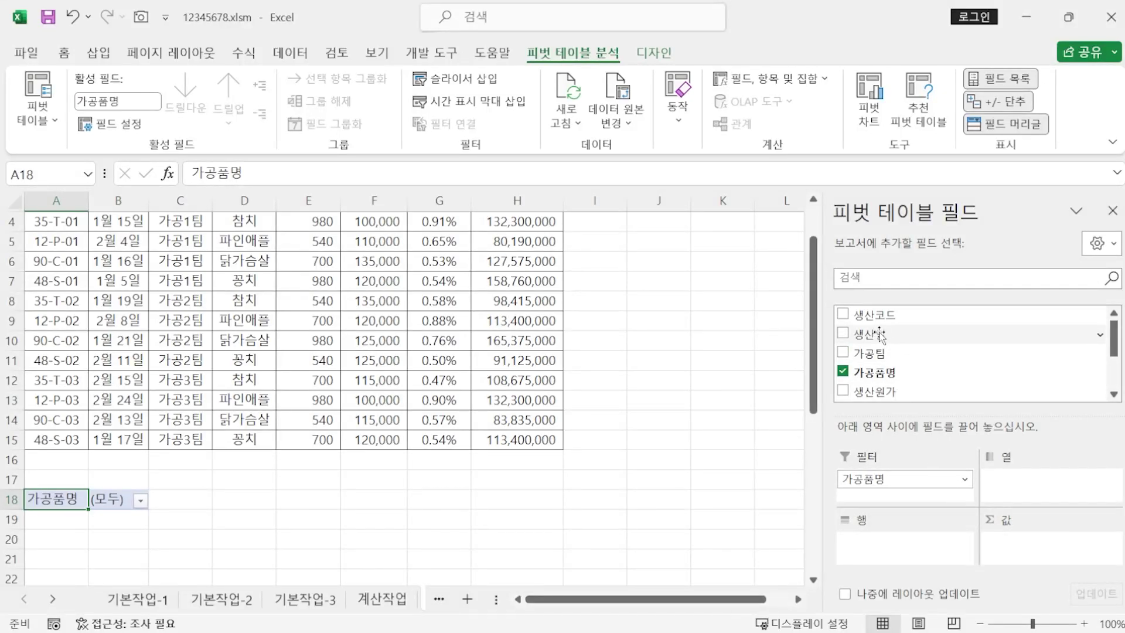
drag(881, 335, 894, 550)
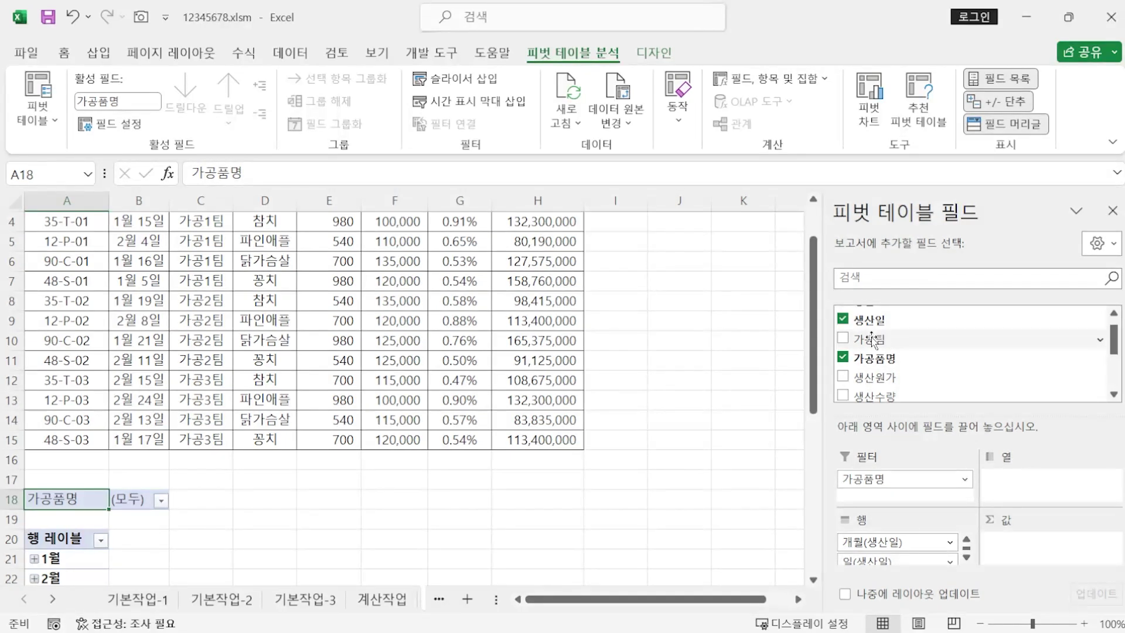
drag(873, 339, 1019, 482)
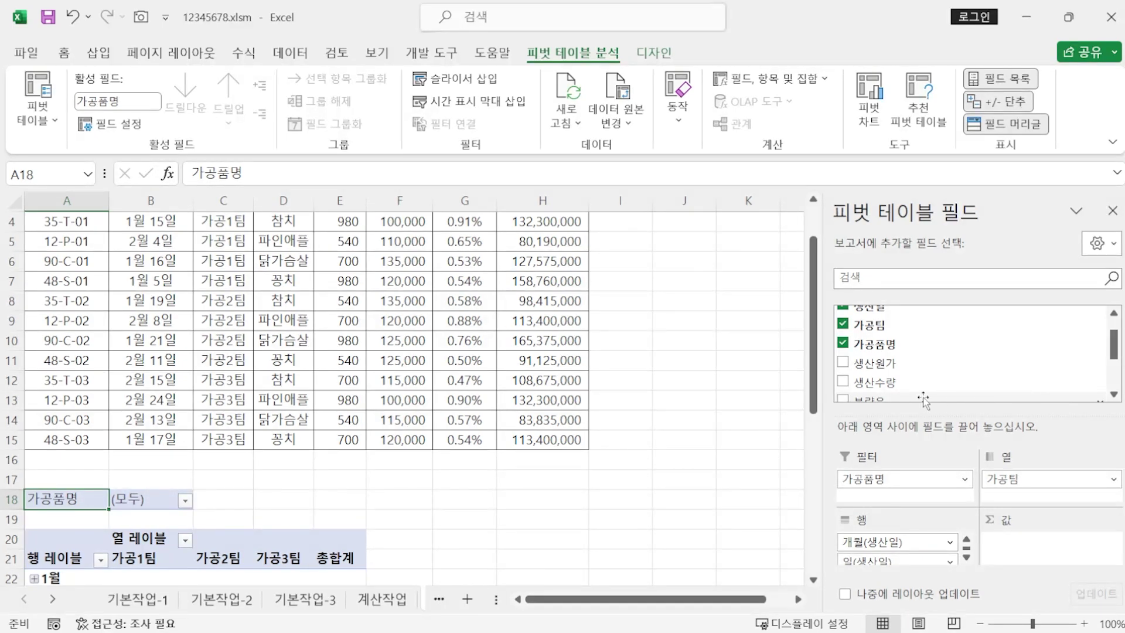
scroll(926, 398, down, 1)
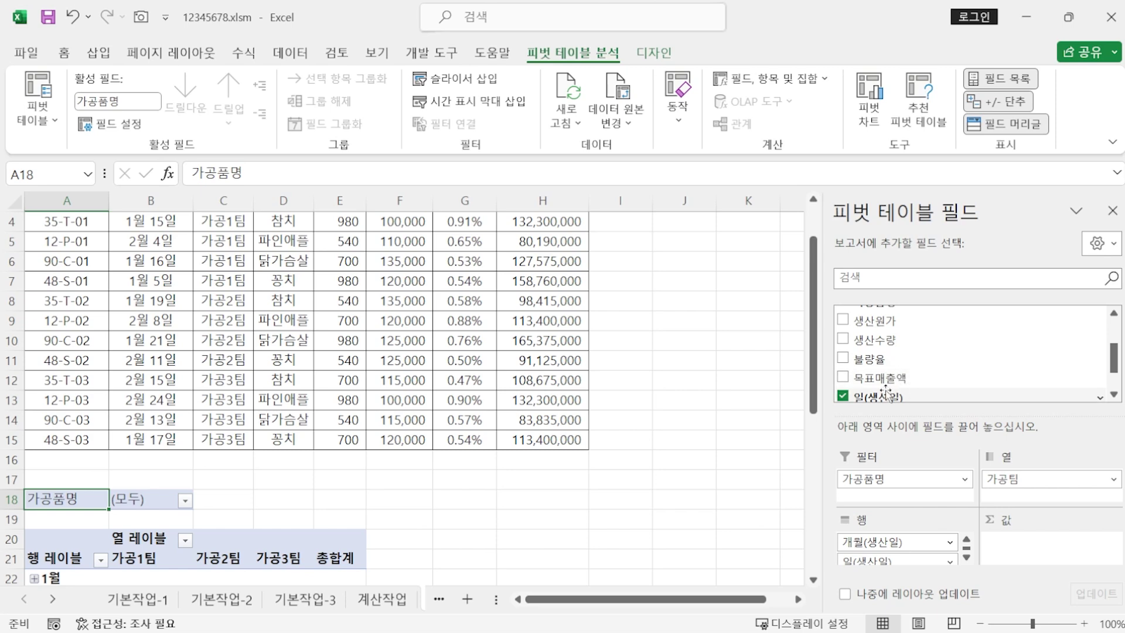
drag(892, 378, 1020, 546)
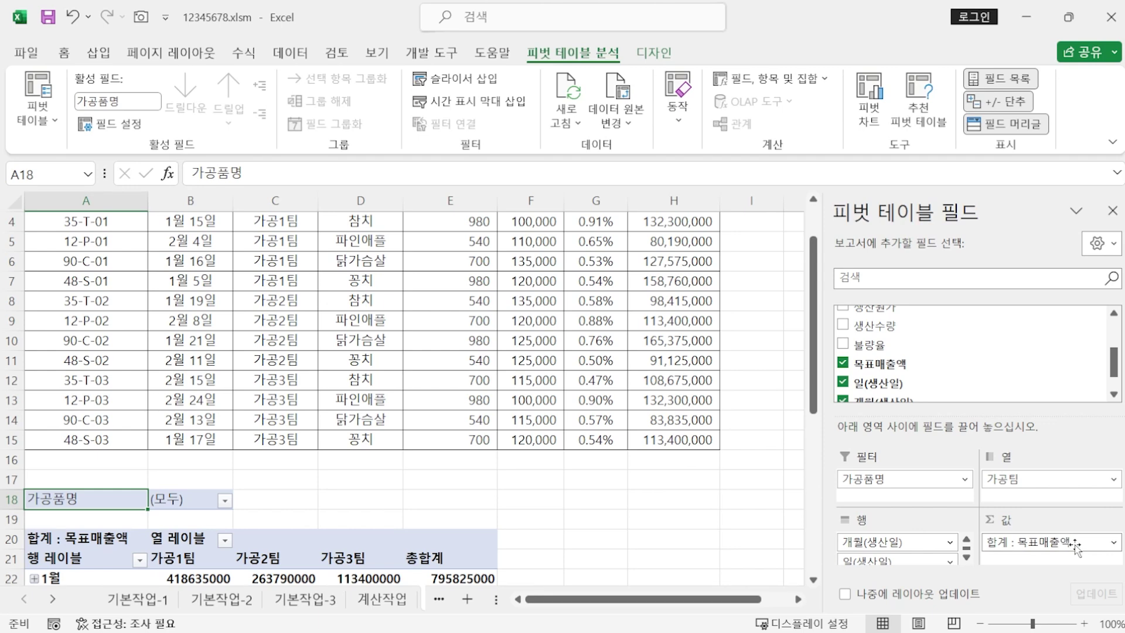
Step: Summarize the 목표매출액 value field by 평균 instead of 합계
click(1013, 548)
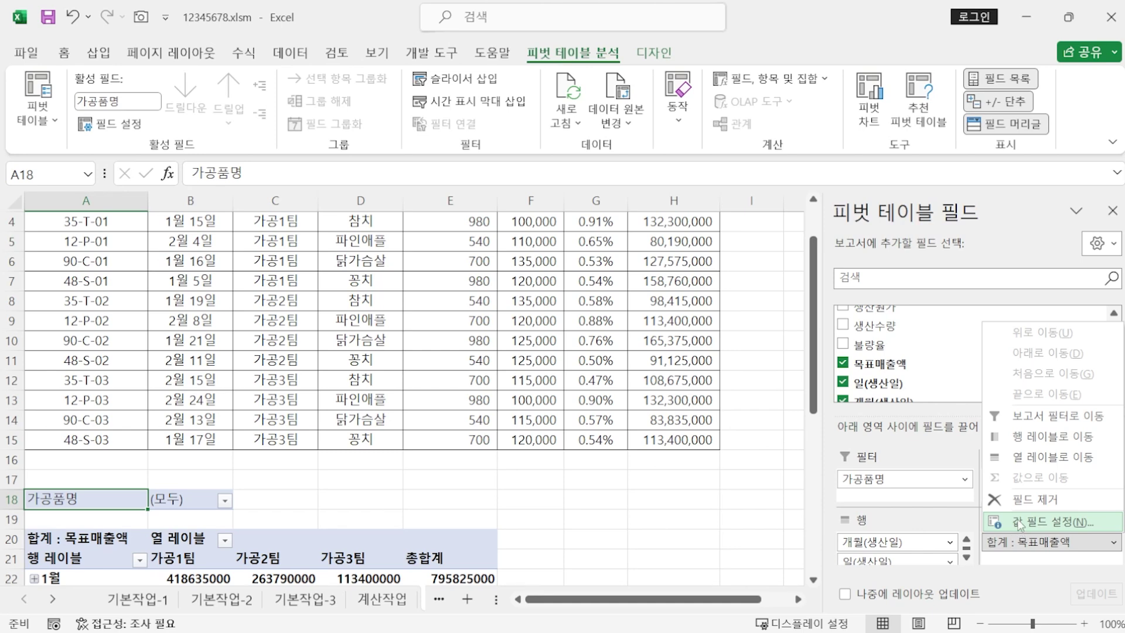
click(1020, 524)
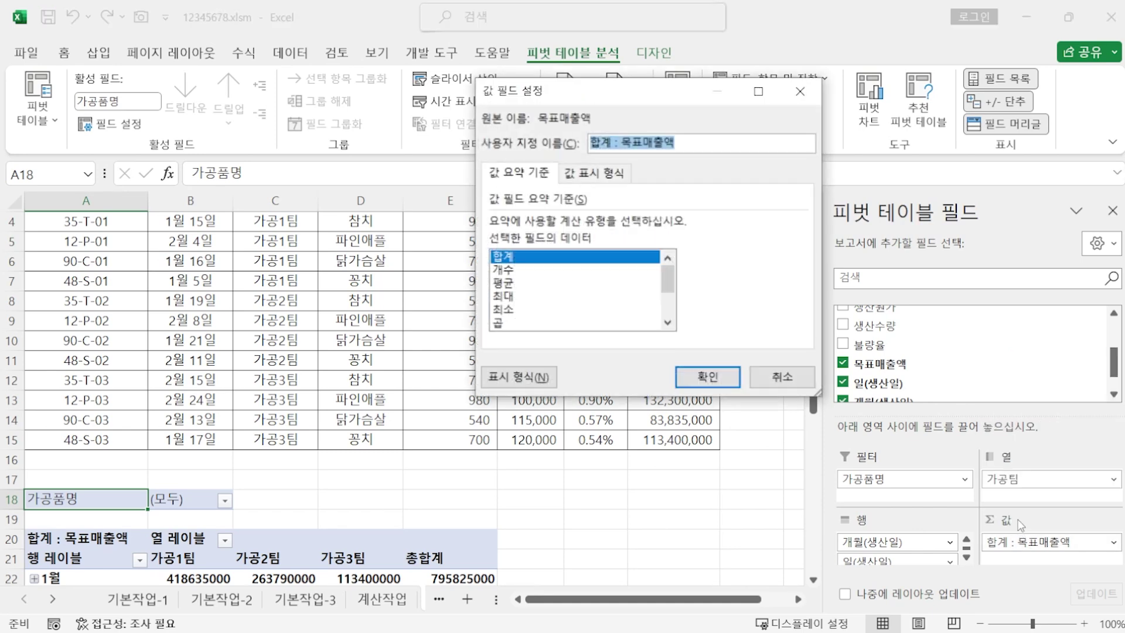
click(519, 284)
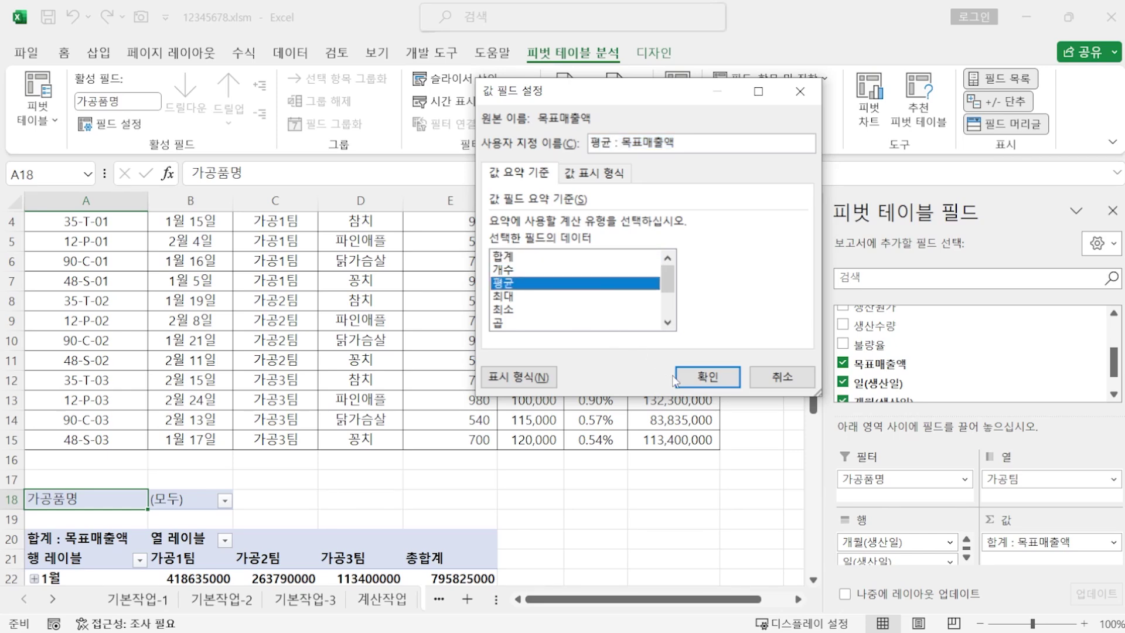
click(707, 377)
Step: Turn off 행 총합계 표시 in the pivot table options, keeping only the column grand totals
scroll(564, 428, down, 4)
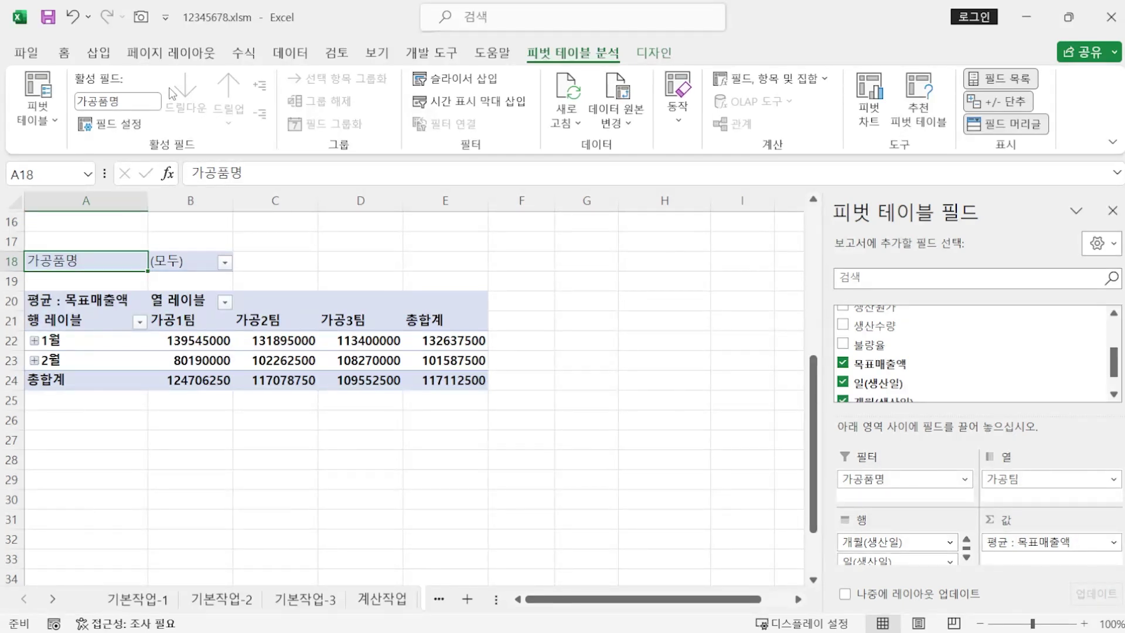
click(49, 119)
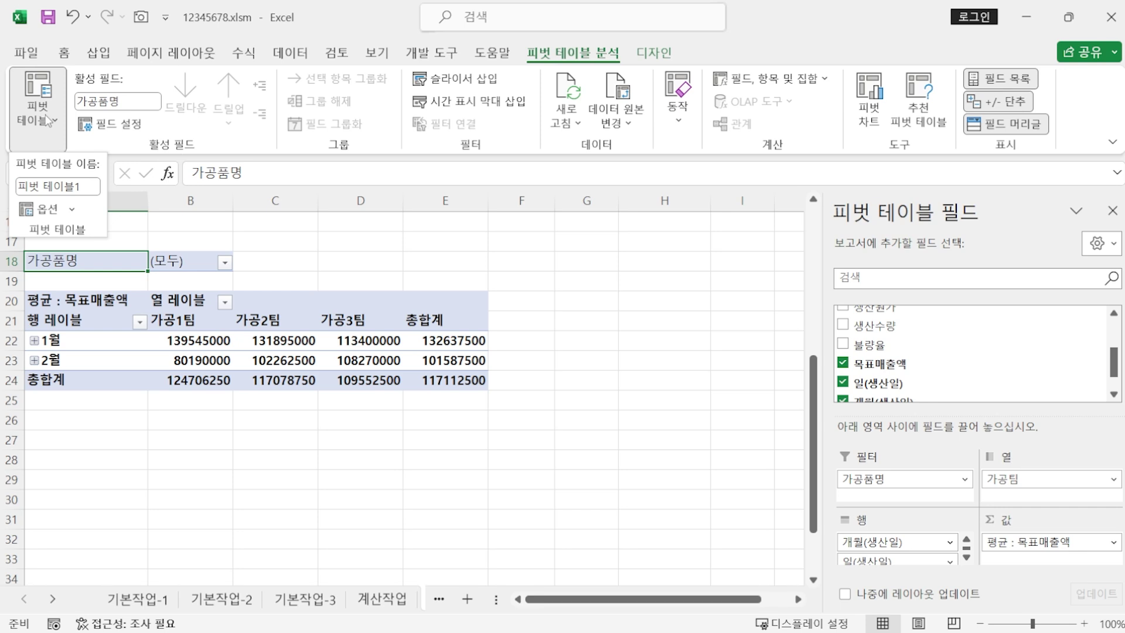
click(40, 211)
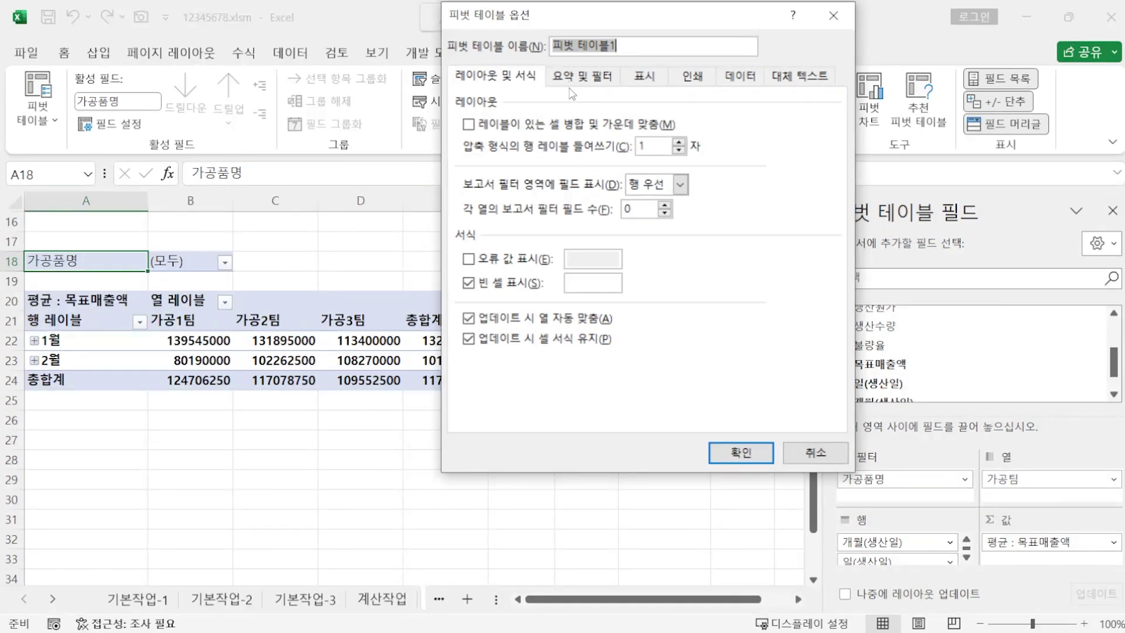
click(593, 79)
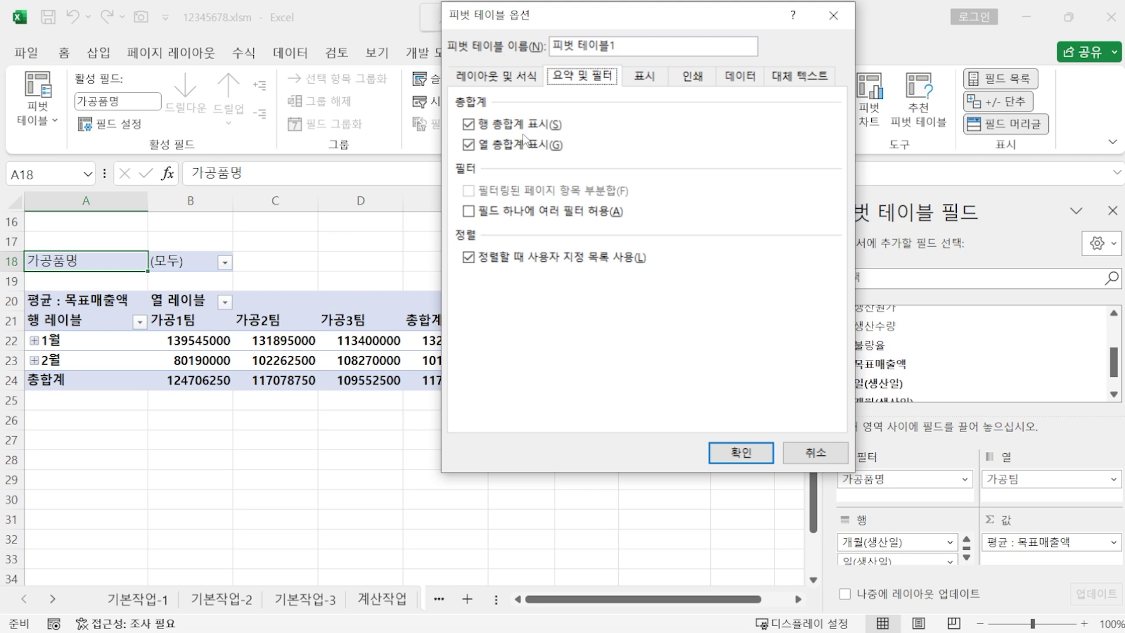
click(477, 126)
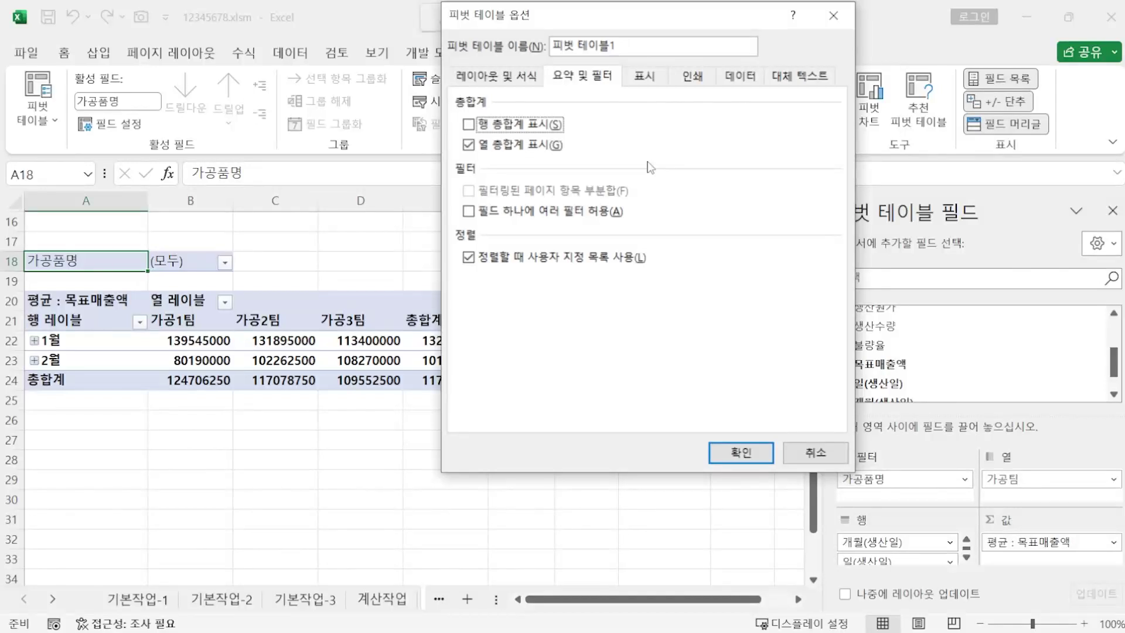
click(741, 452)
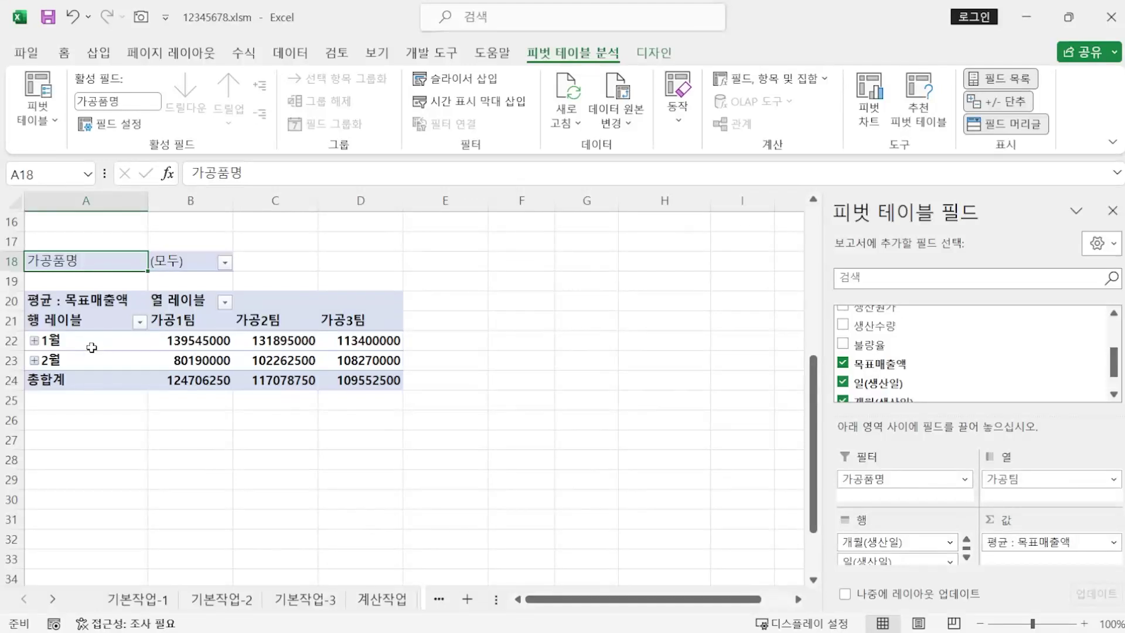
Step: Group the 생산일 row labels by 월 only, removing 일 from the grouping units
click(73, 344)
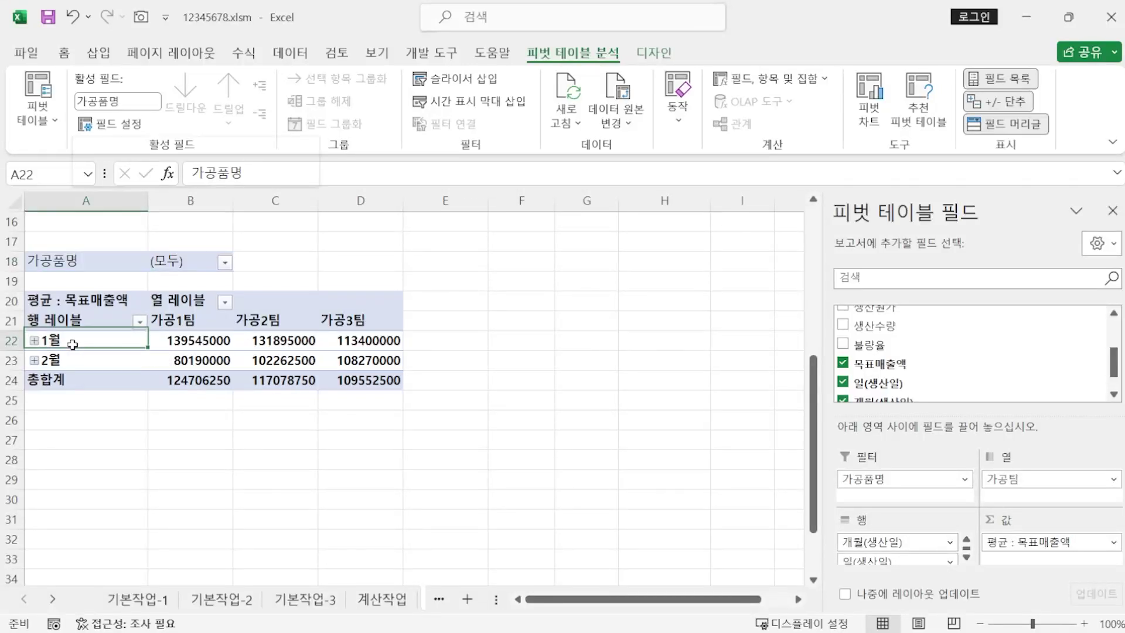
right_click(73, 344)
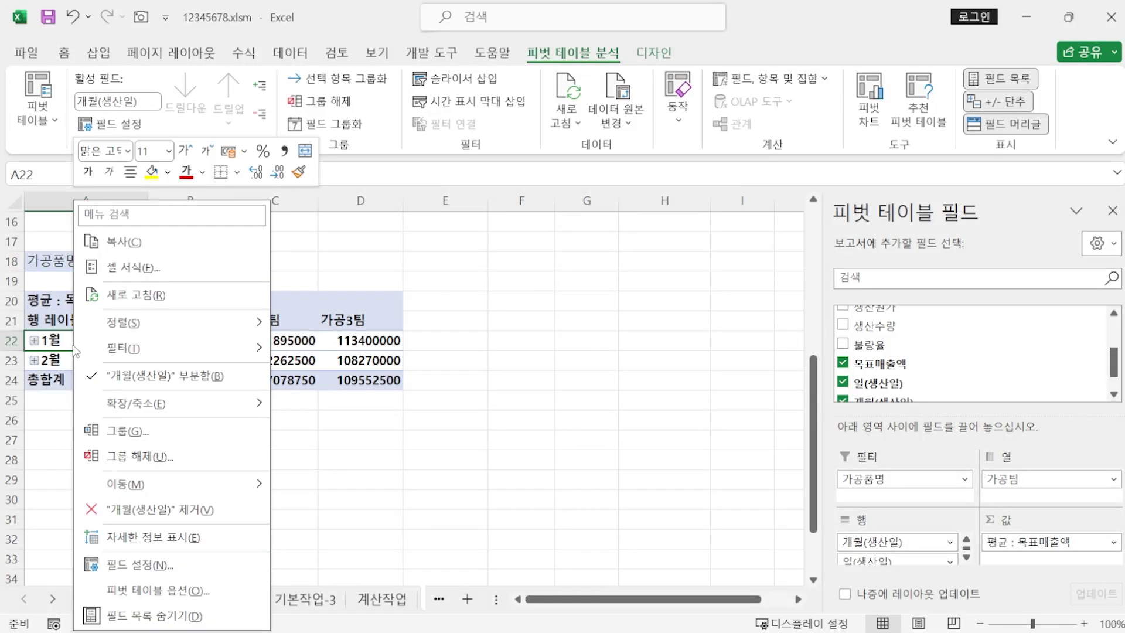
click(124, 433)
drag(136, 341, 409, 104)
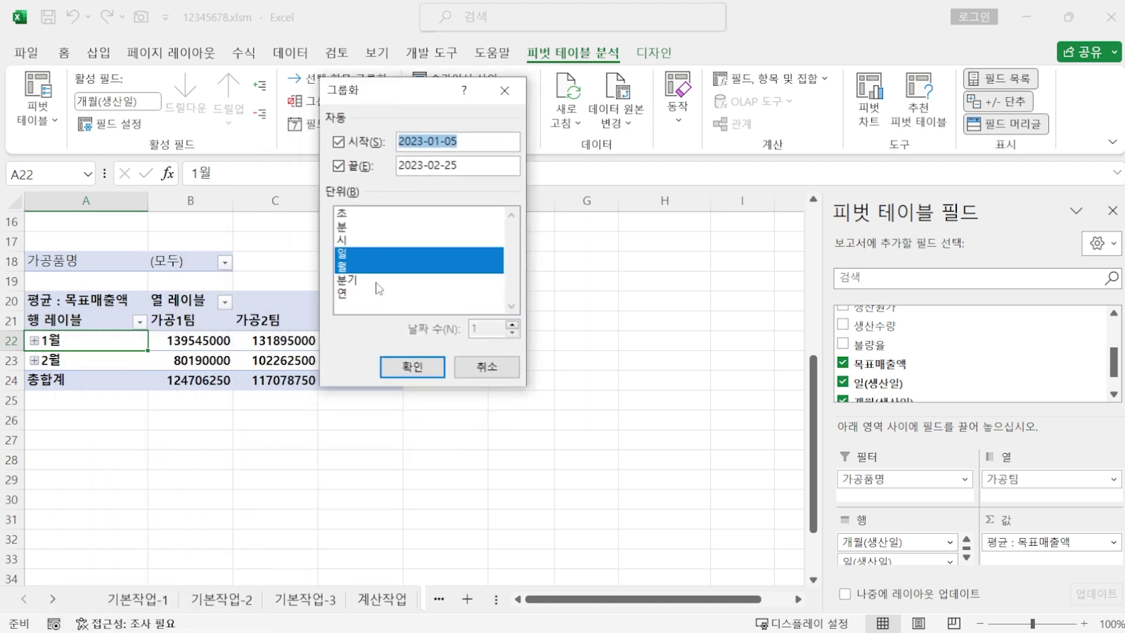
click(365, 253)
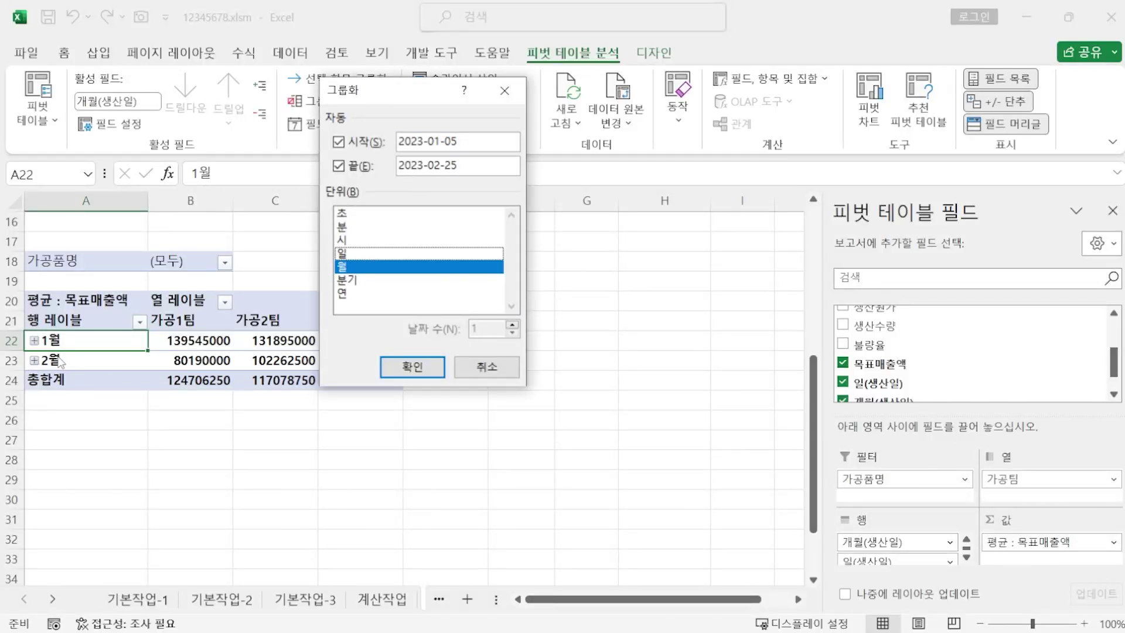
click(412, 366)
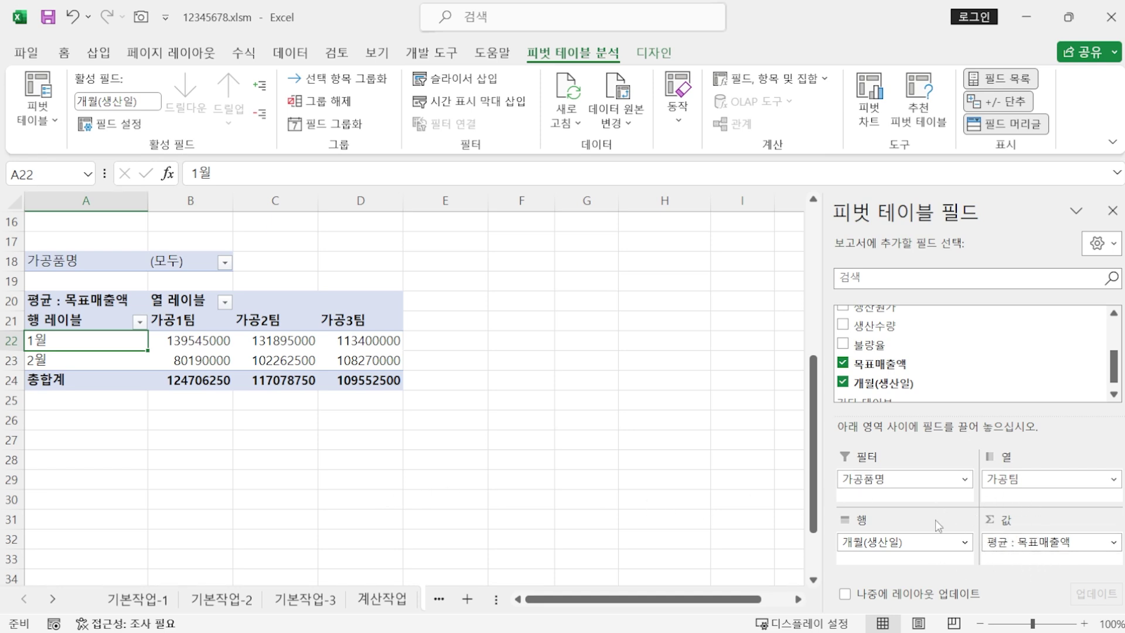
Step: Format the 목표매출액 value field as 숫자 with the 1000 단위 구분 기호, and go to sheet 분석작업-2
click(1005, 542)
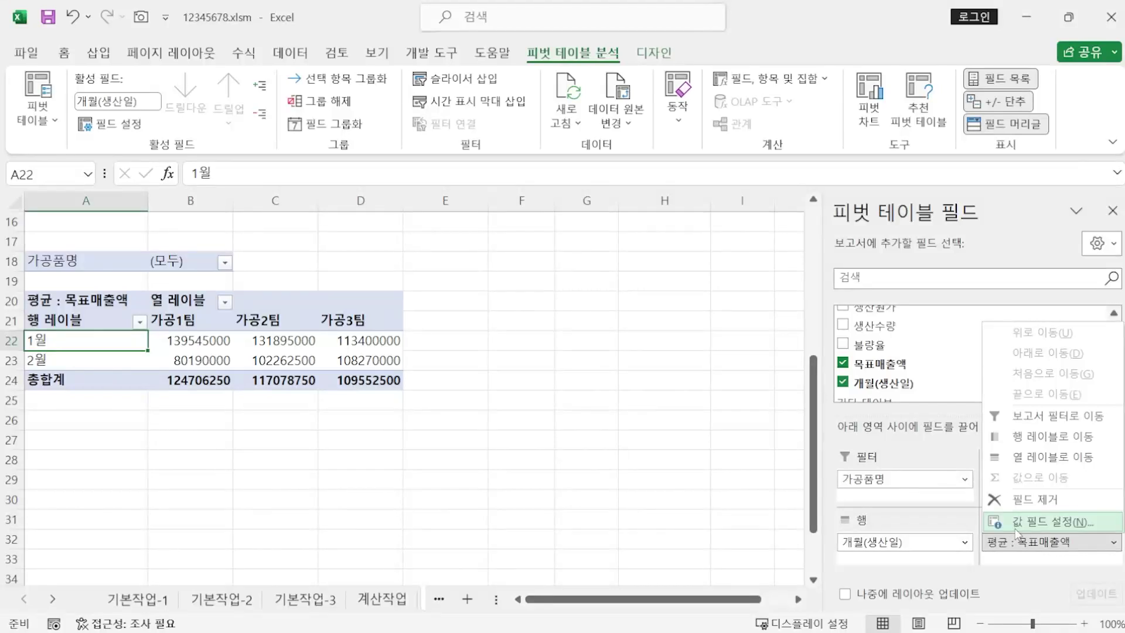
click(1017, 524)
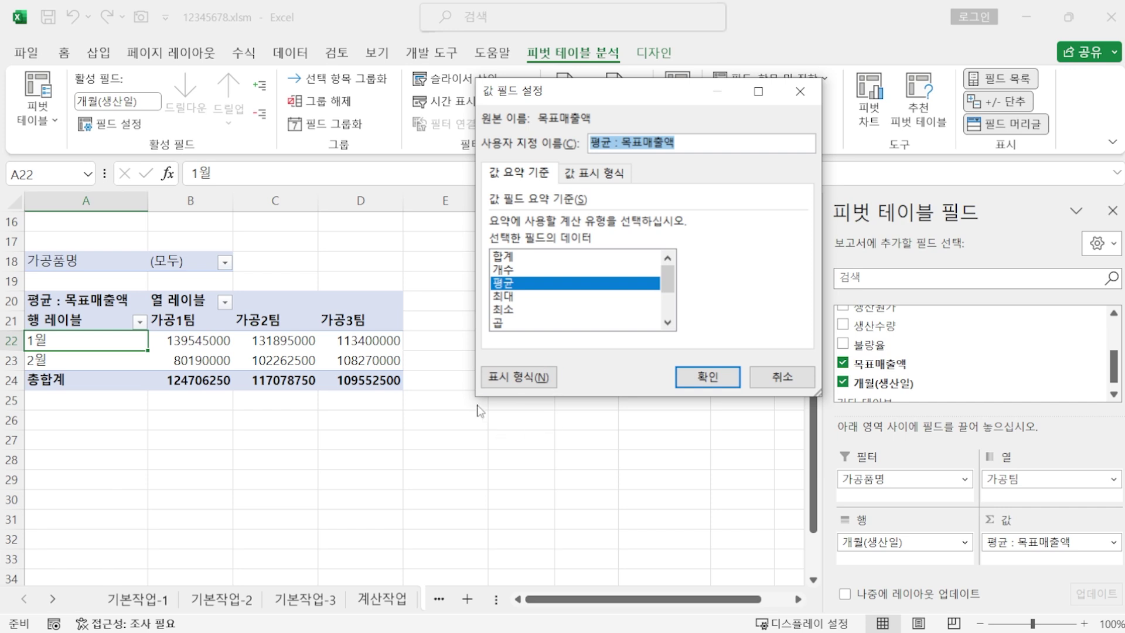
click(525, 381)
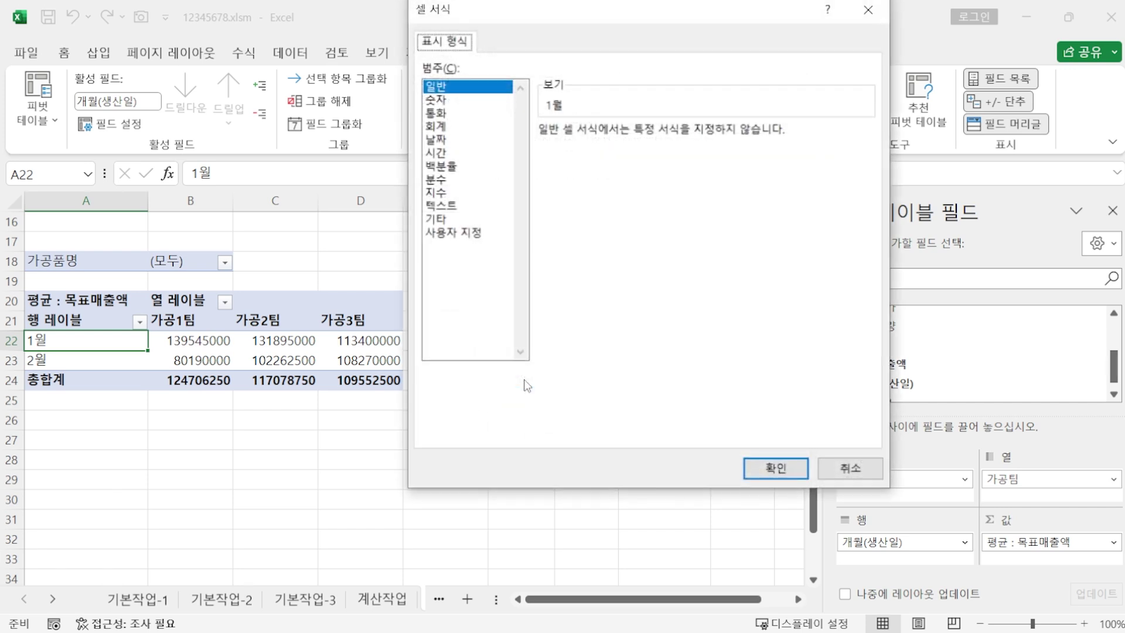
click(437, 101)
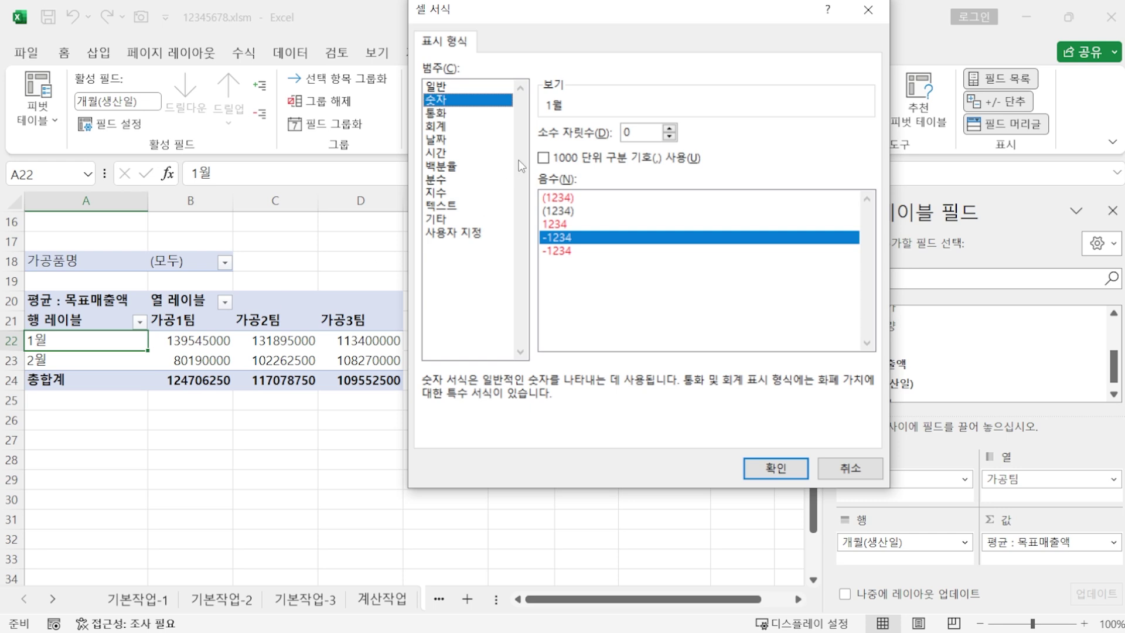
click(542, 160)
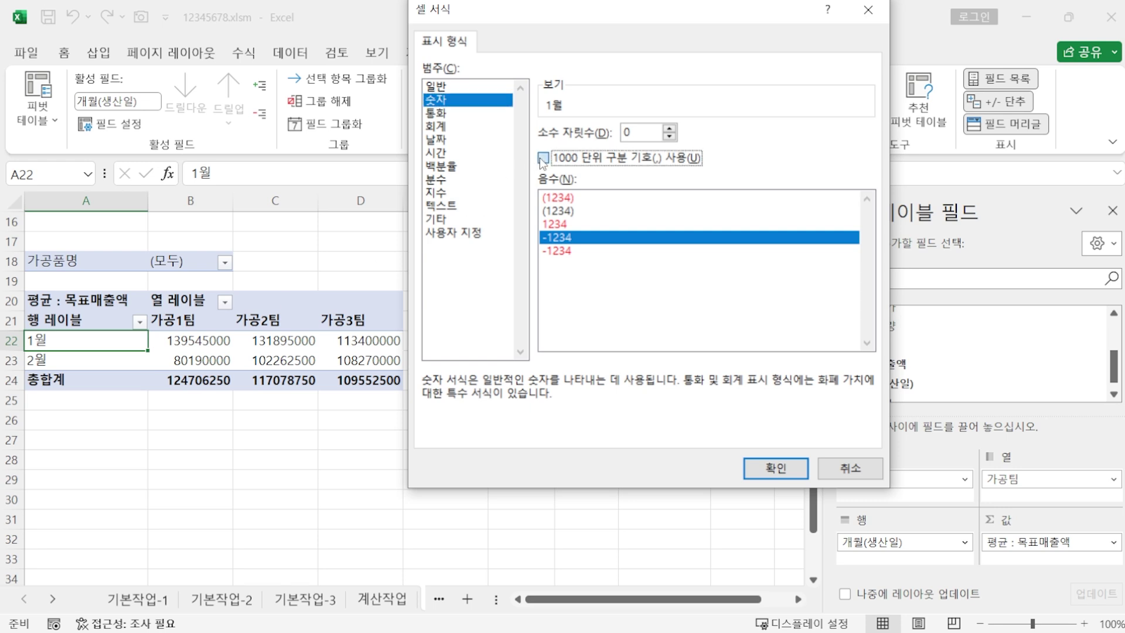
click(775, 472)
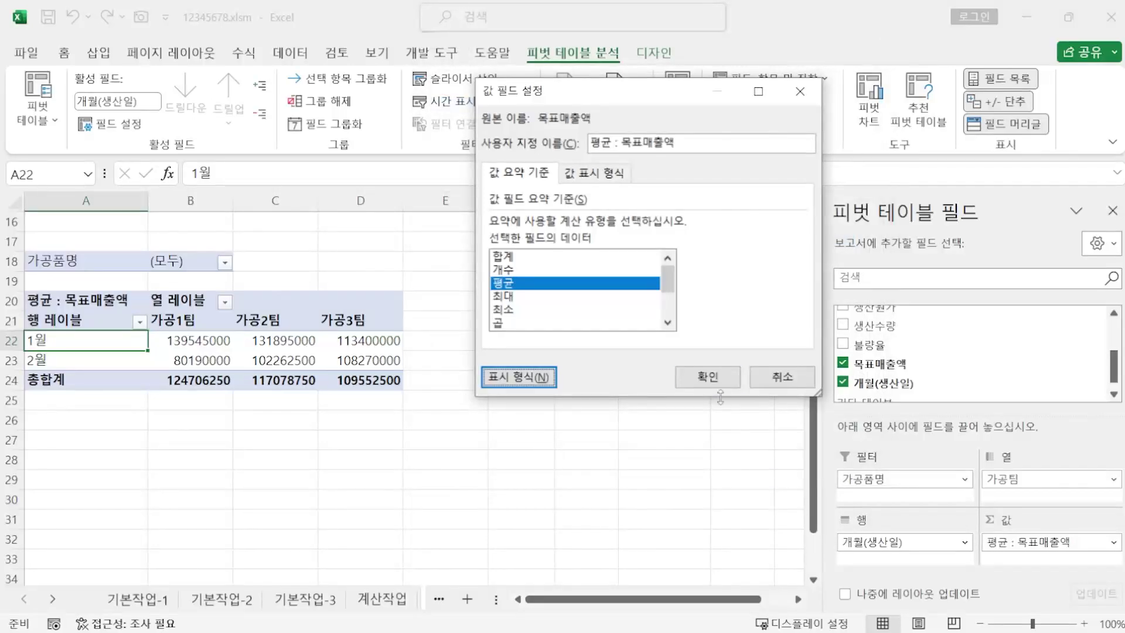
click(718, 372)
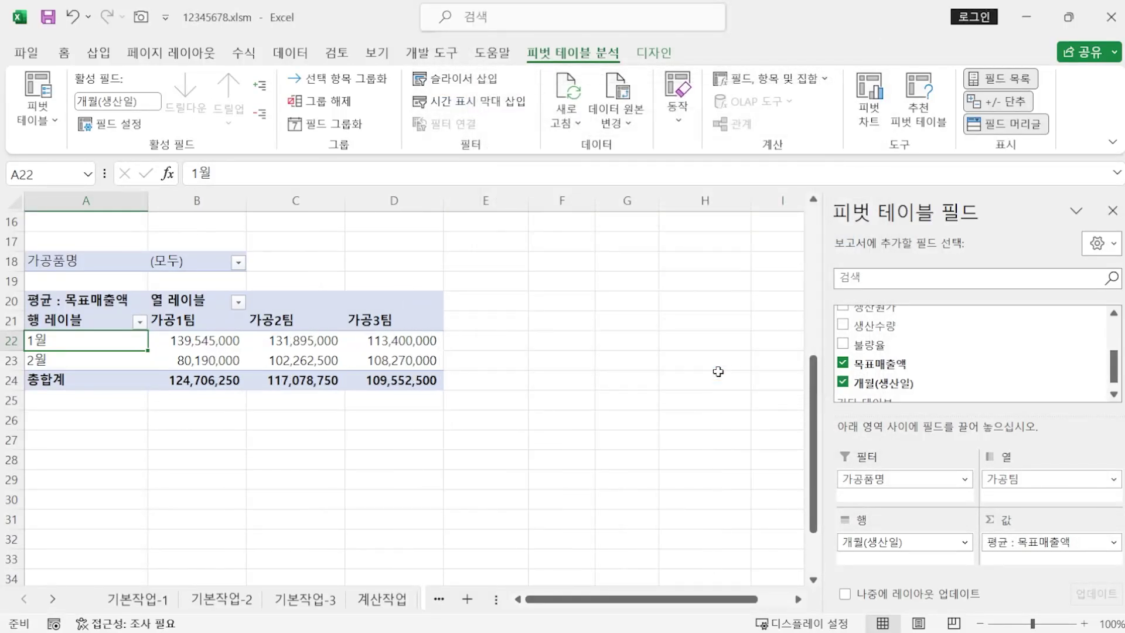
click(439, 599)
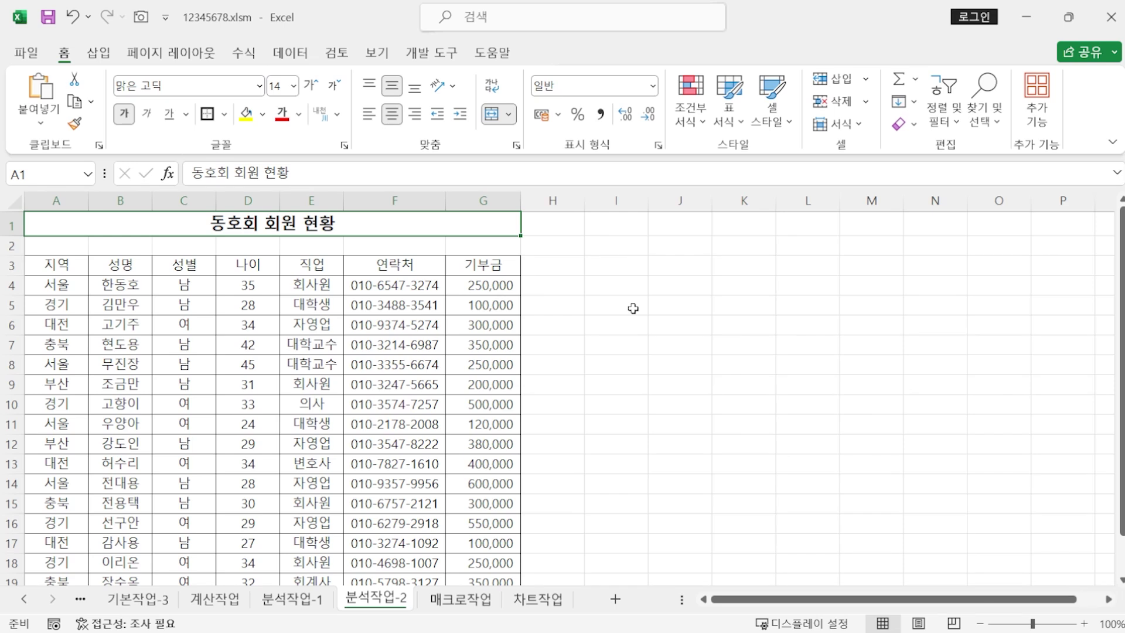
Step: Sort the 동호회 회원 현황 table by 지역 in 내림차순 order
click(43, 271)
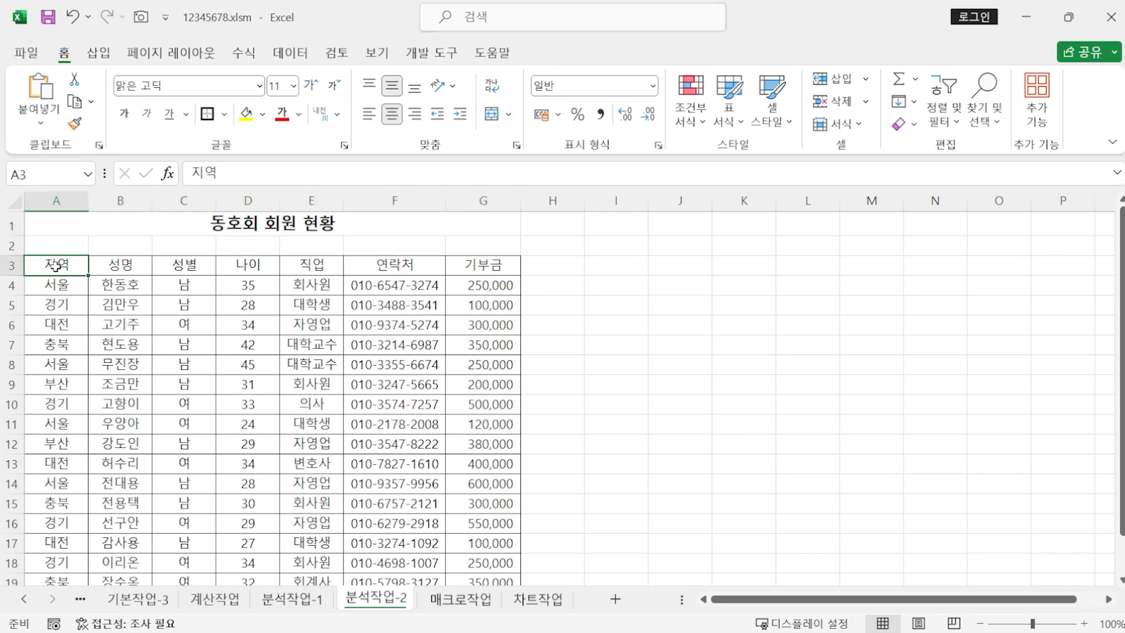
click(291, 53)
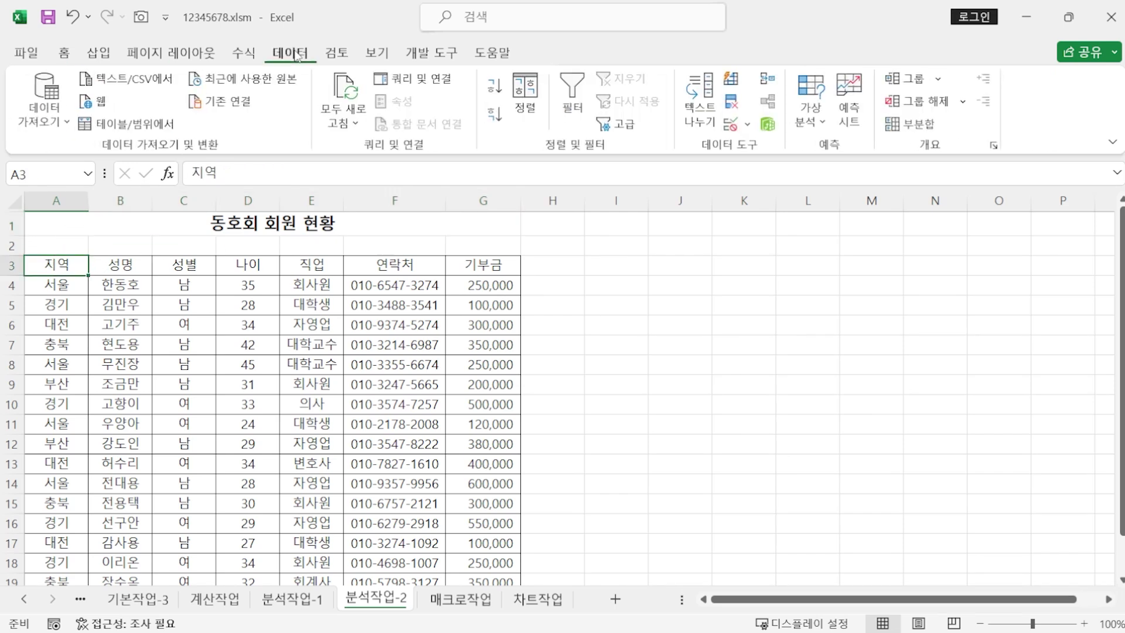
click(525, 97)
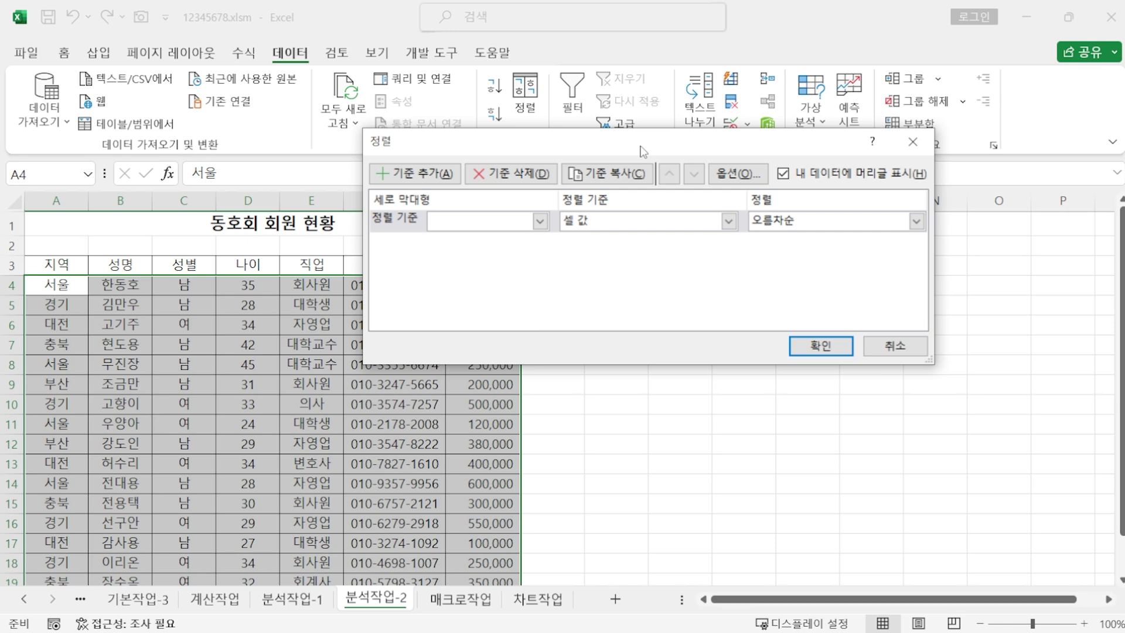
click(499, 222)
click(492, 241)
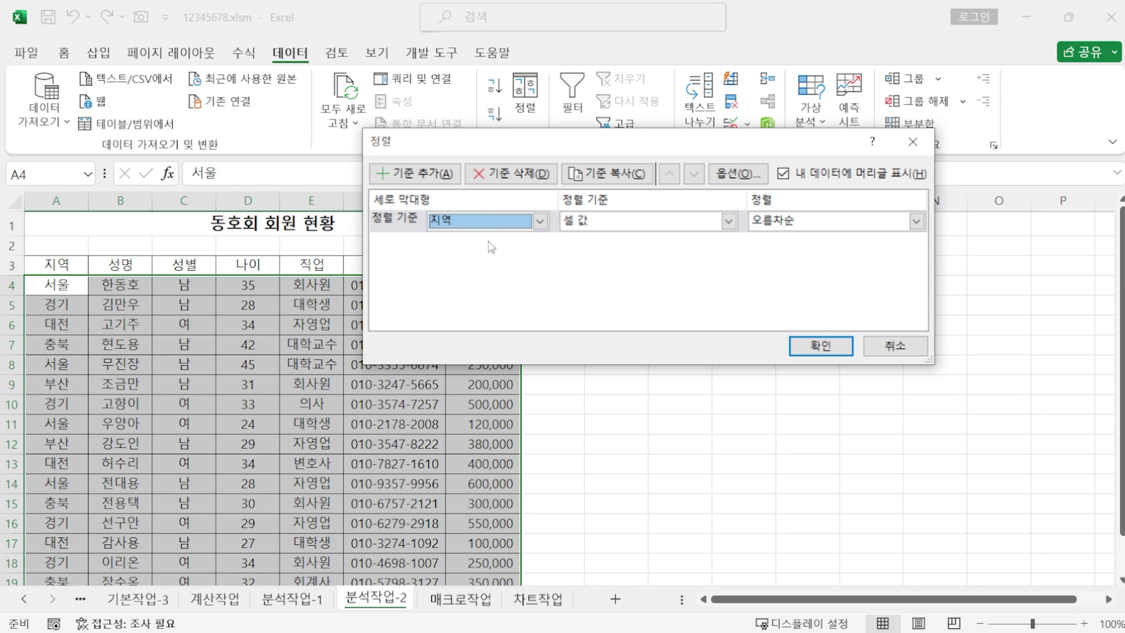
click(792, 228)
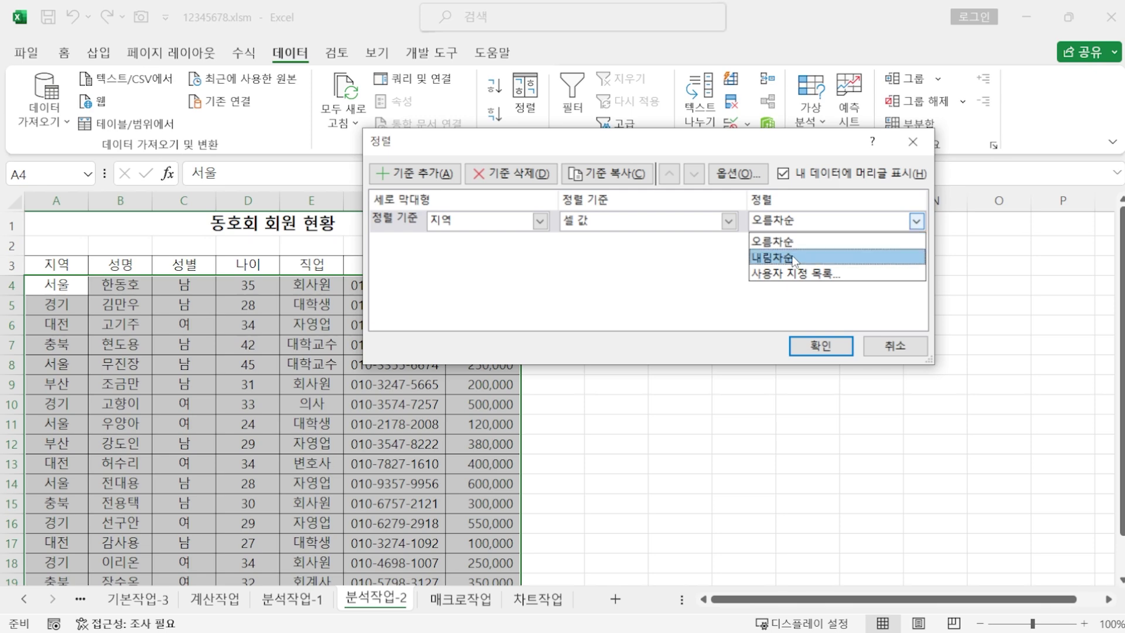
click(798, 247)
click(816, 343)
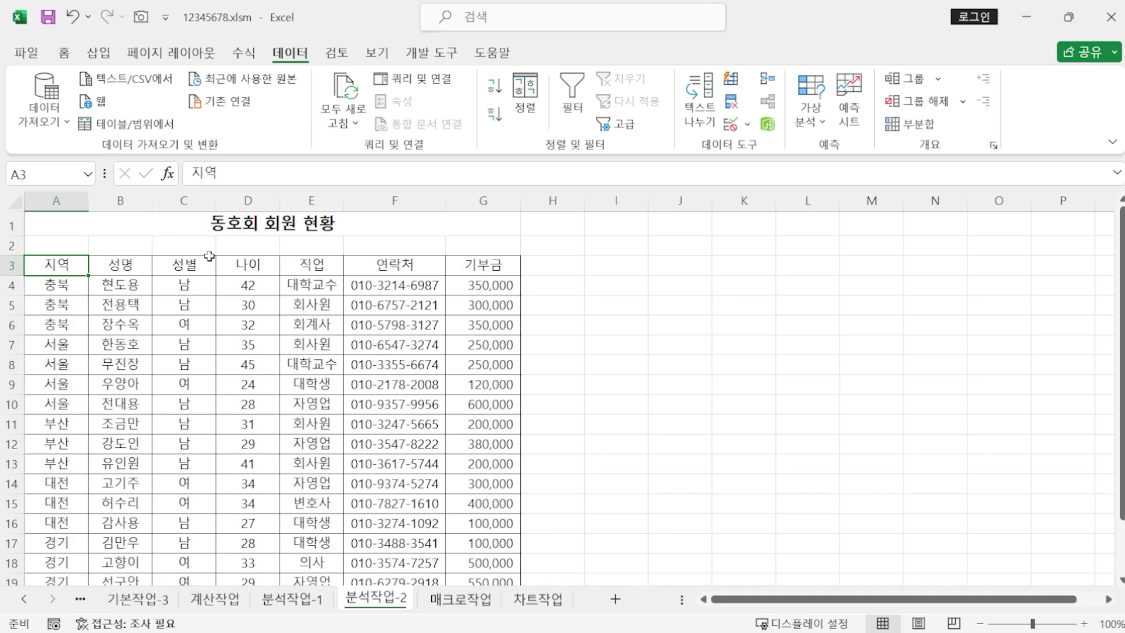
Step: Add a subtotal grouped by 지역 that uses 최대 on 나이 only, leaving 기부금 out
click(906, 125)
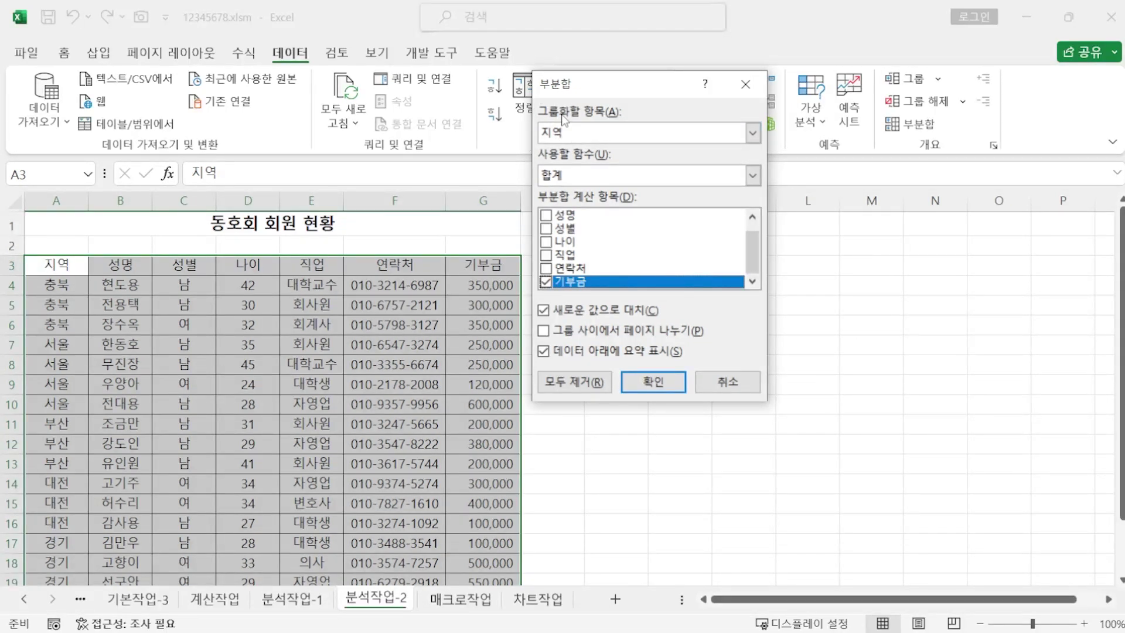
click(574, 176)
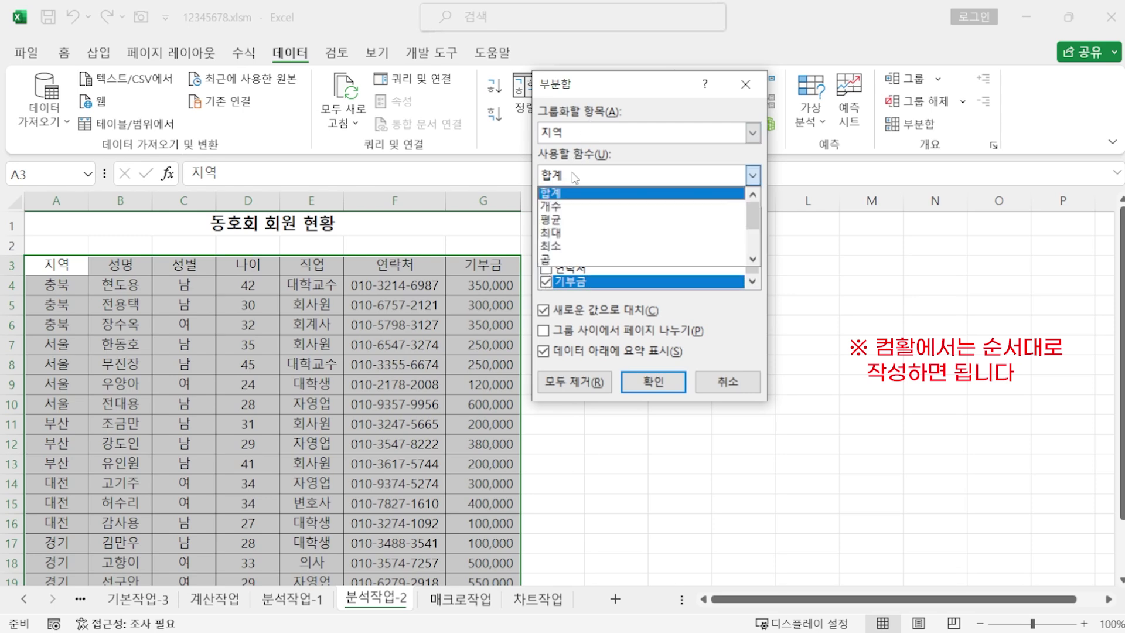
click(573, 232)
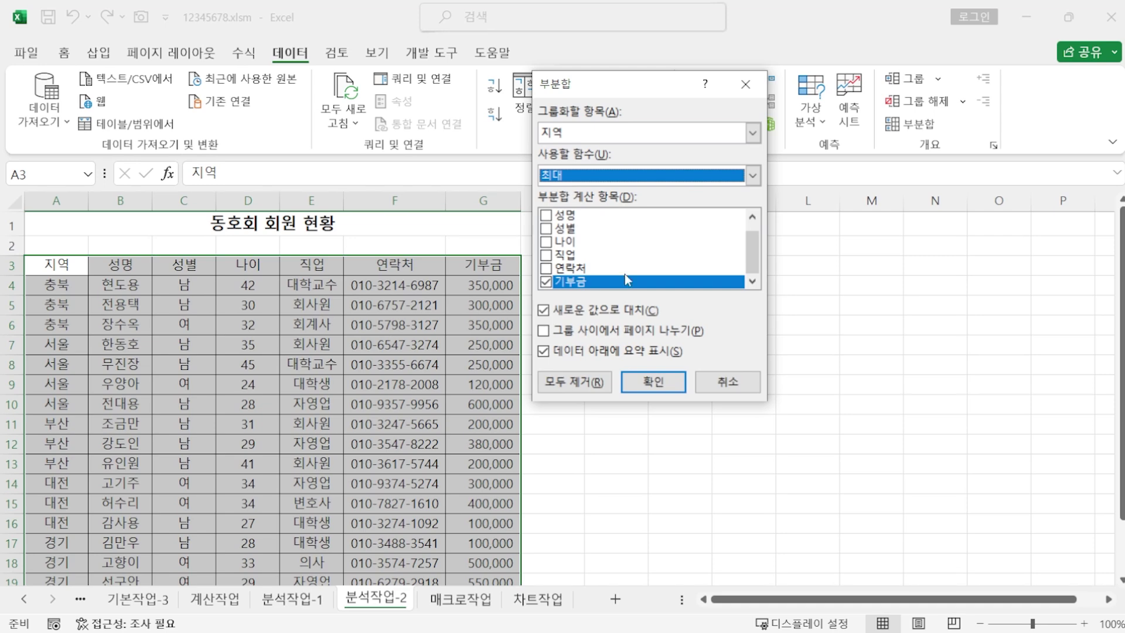
click(546, 282)
click(546, 242)
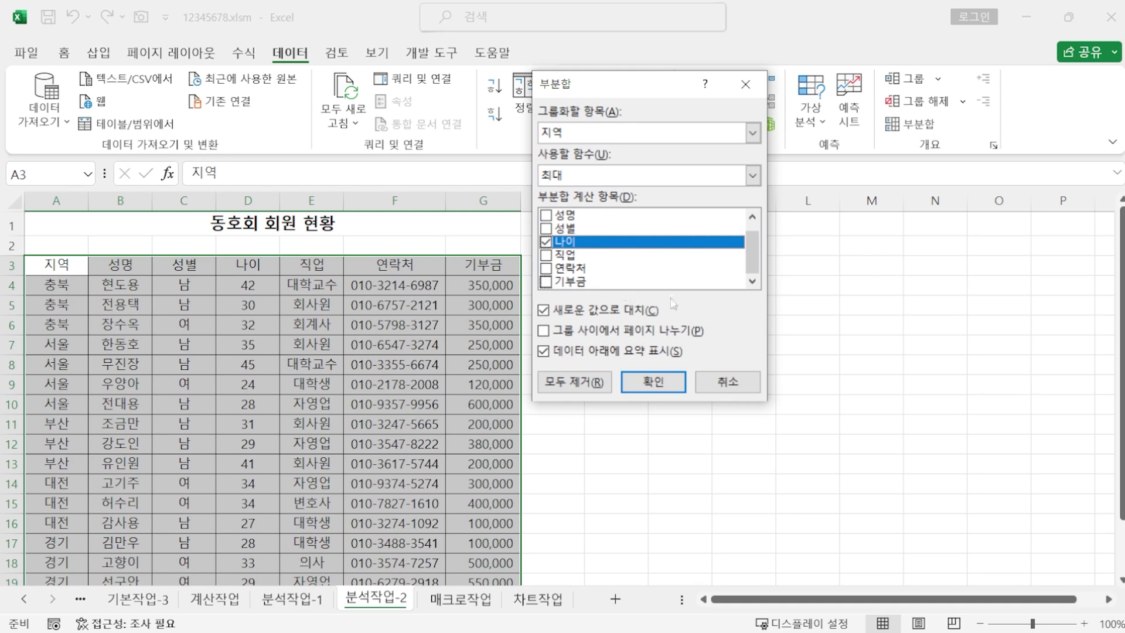
click(654, 383)
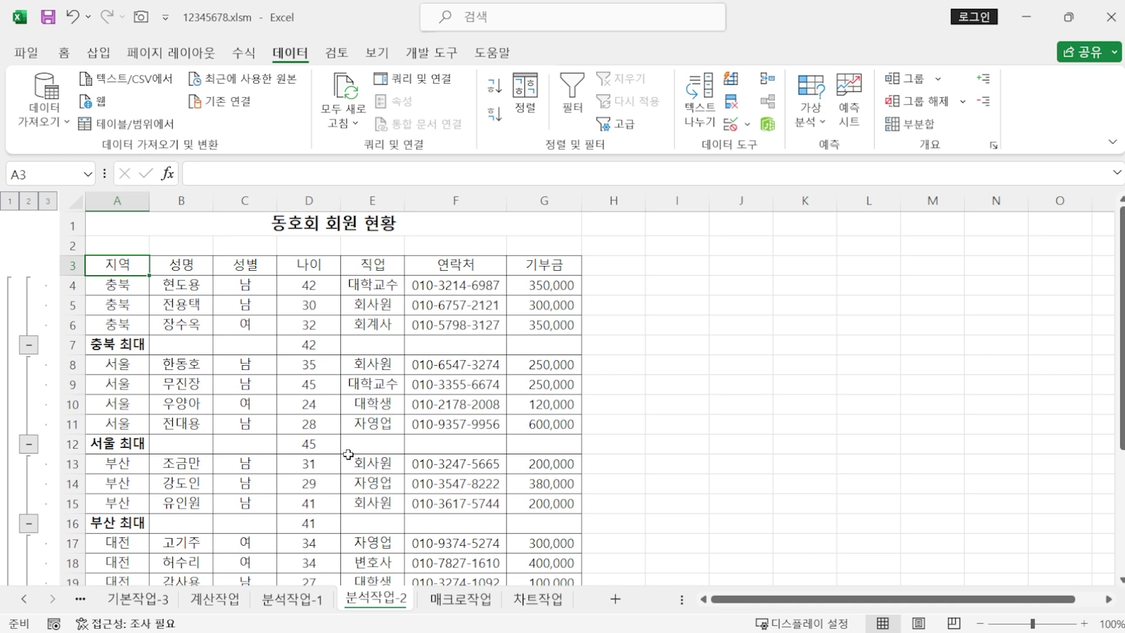
Step: Add a second subtotal by 지역 with 합계 of 기부금 only, turning off 새로운 값으로 대치
click(913, 125)
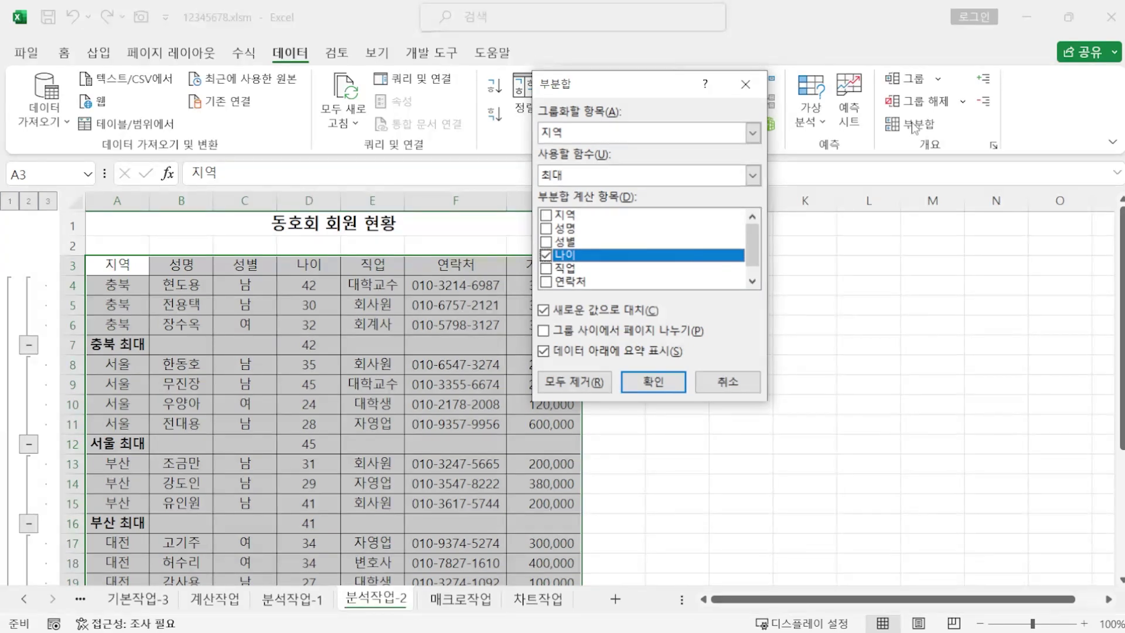
click(588, 176)
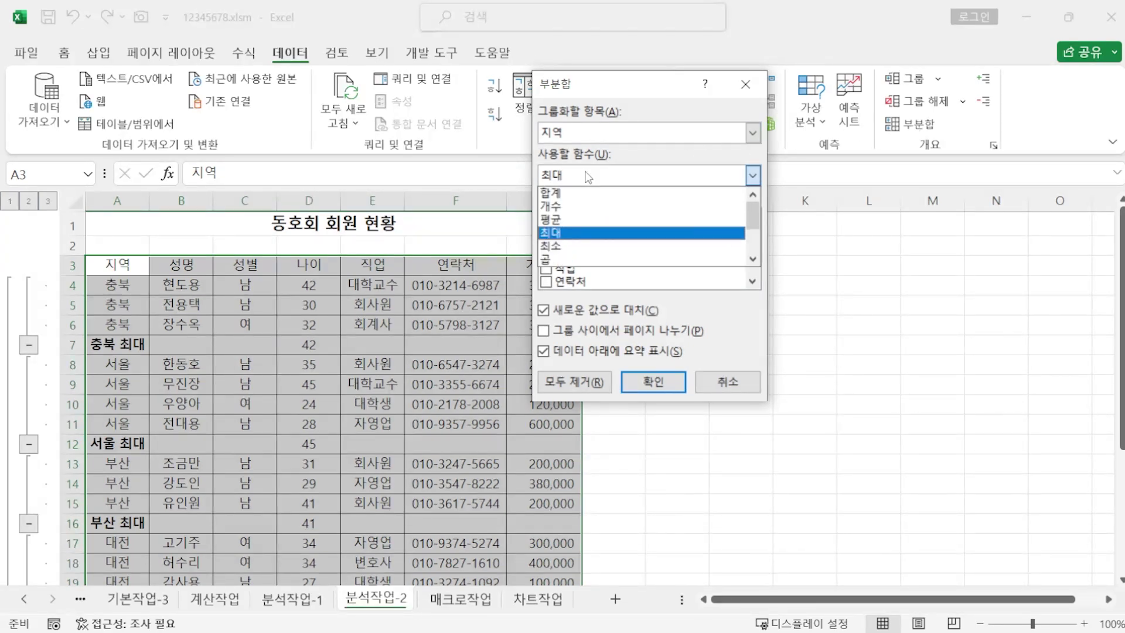
click(583, 198)
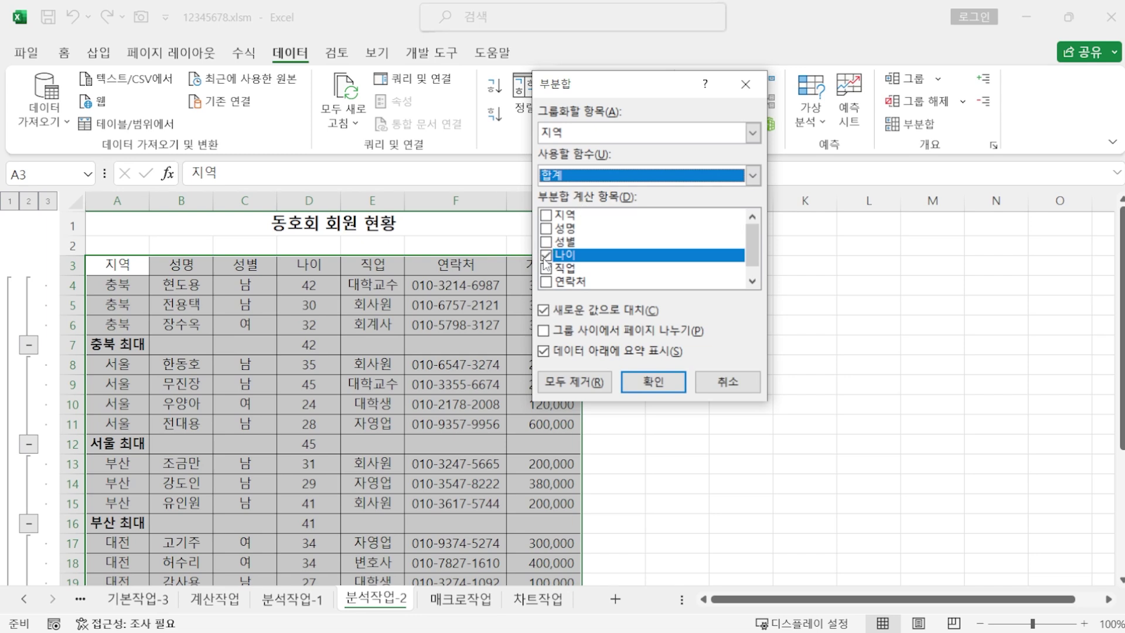
click(546, 254)
scroll(577, 265, down, 1)
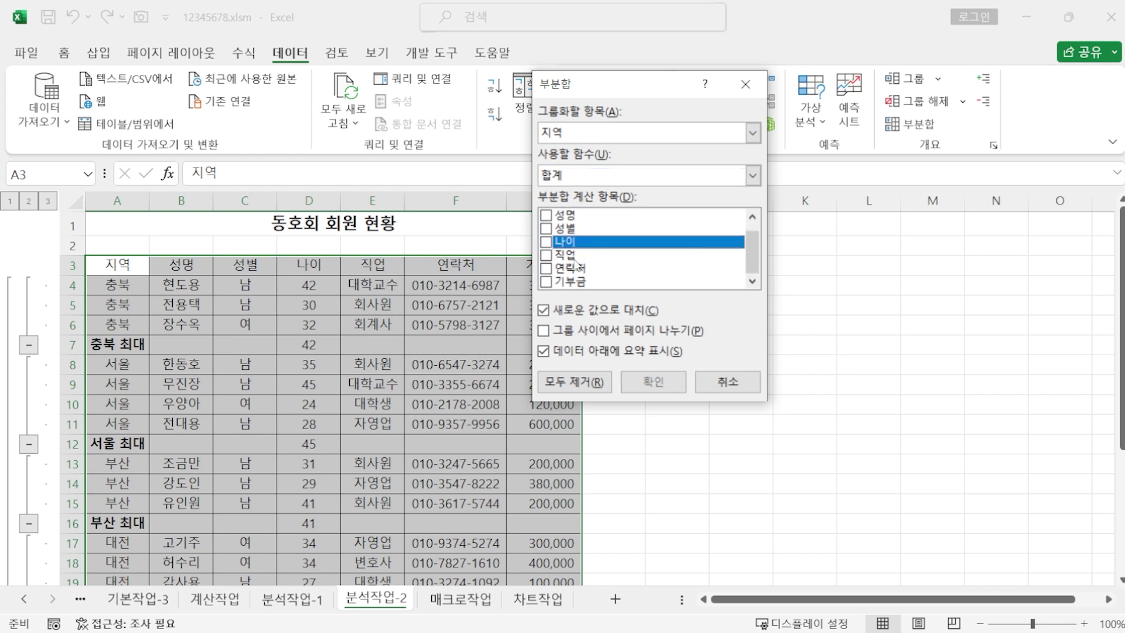
click(547, 282)
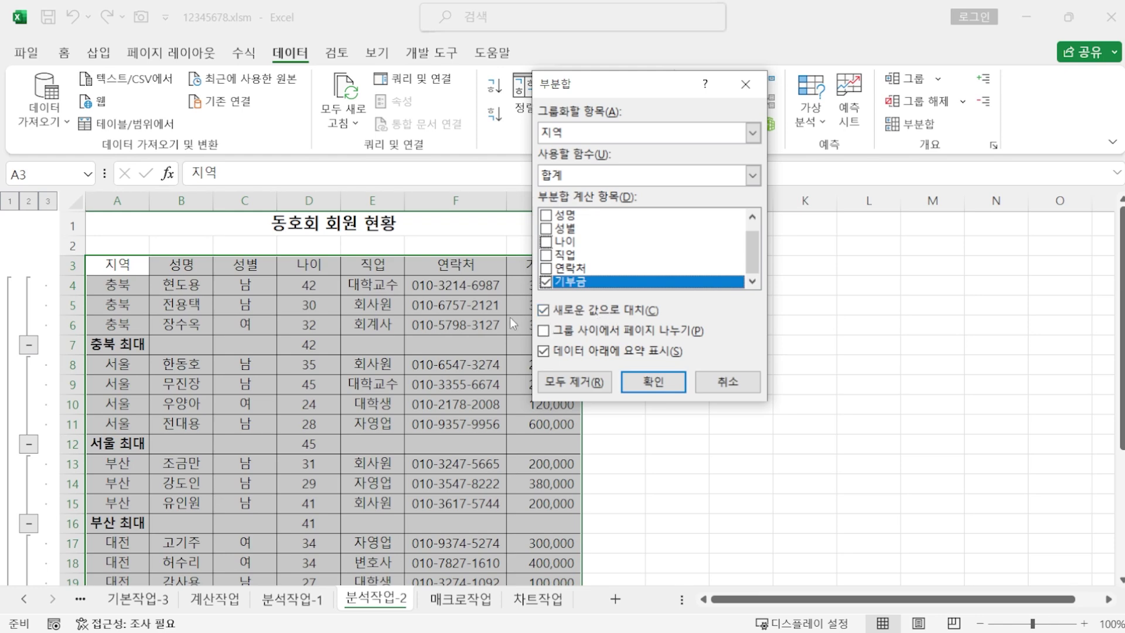
click(551, 314)
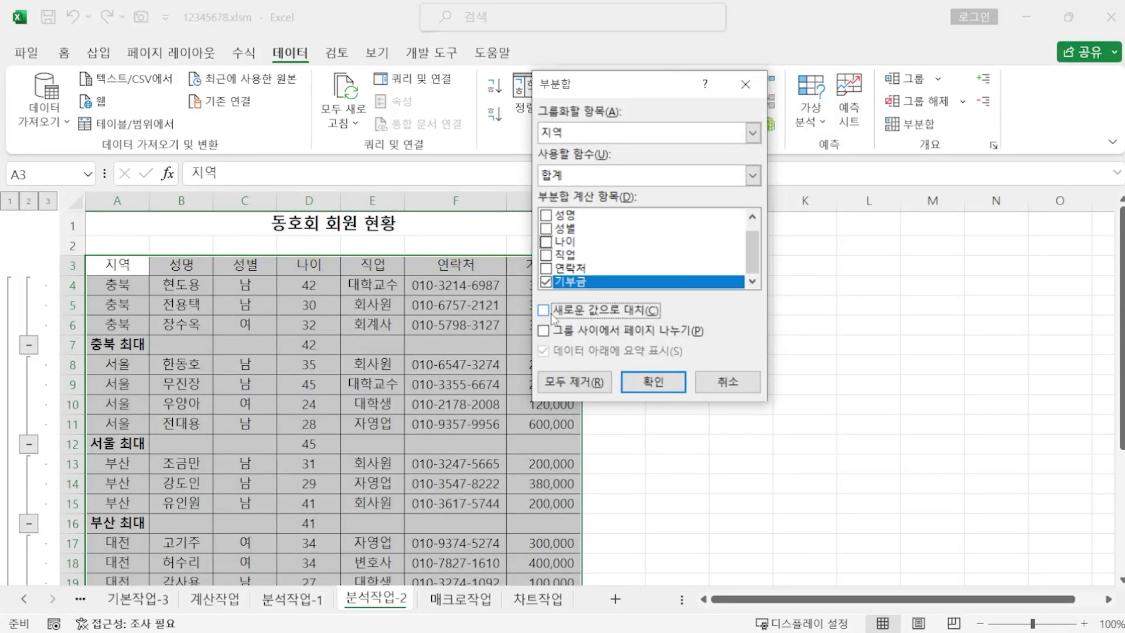
click(639, 380)
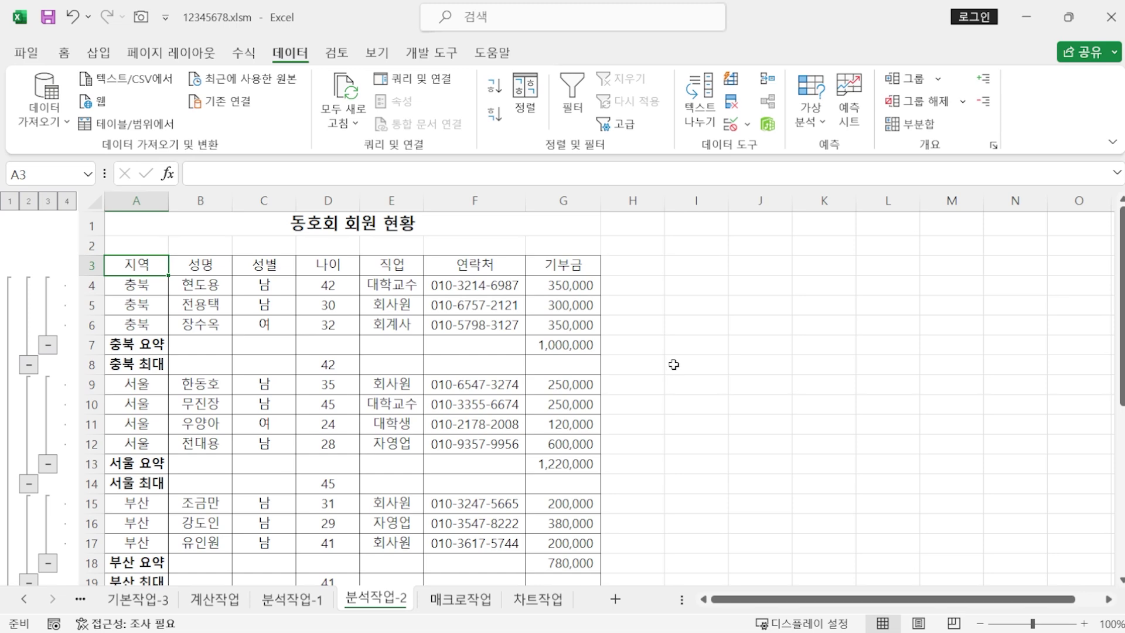
Step: Go to sheet 매크로작업 and start recording a macro named 합계
click(461, 604)
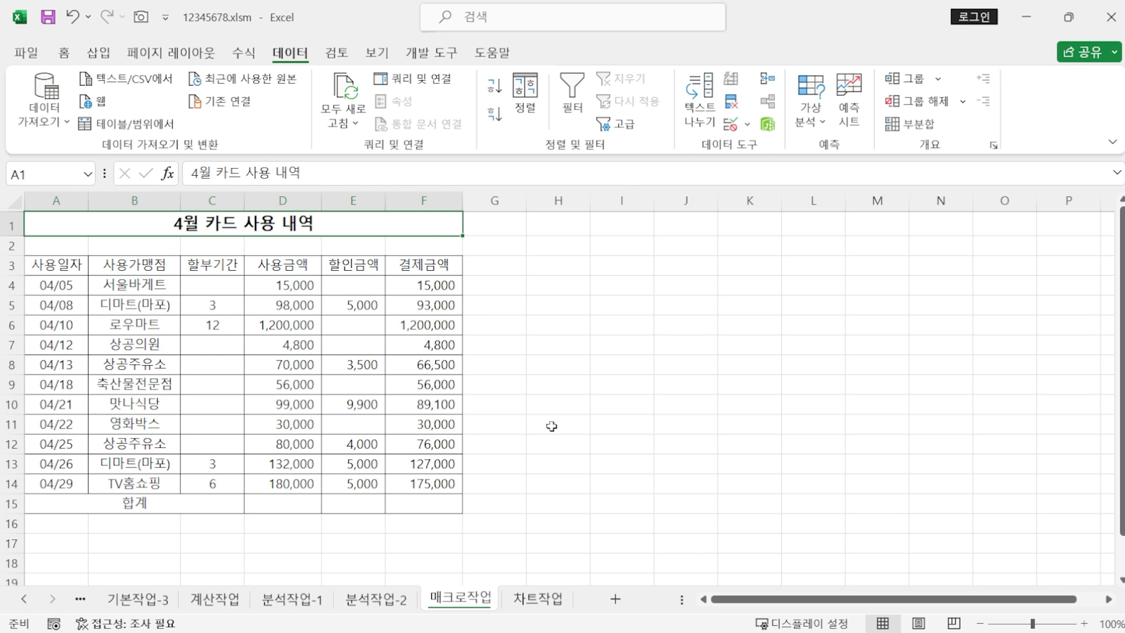
click(447, 63)
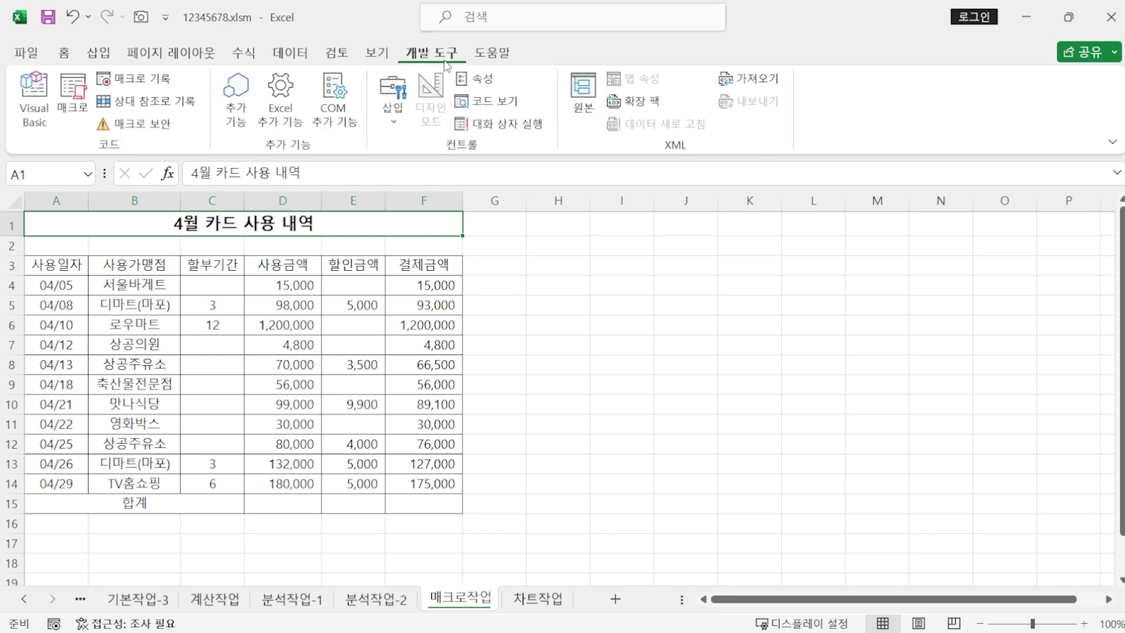
click(140, 82)
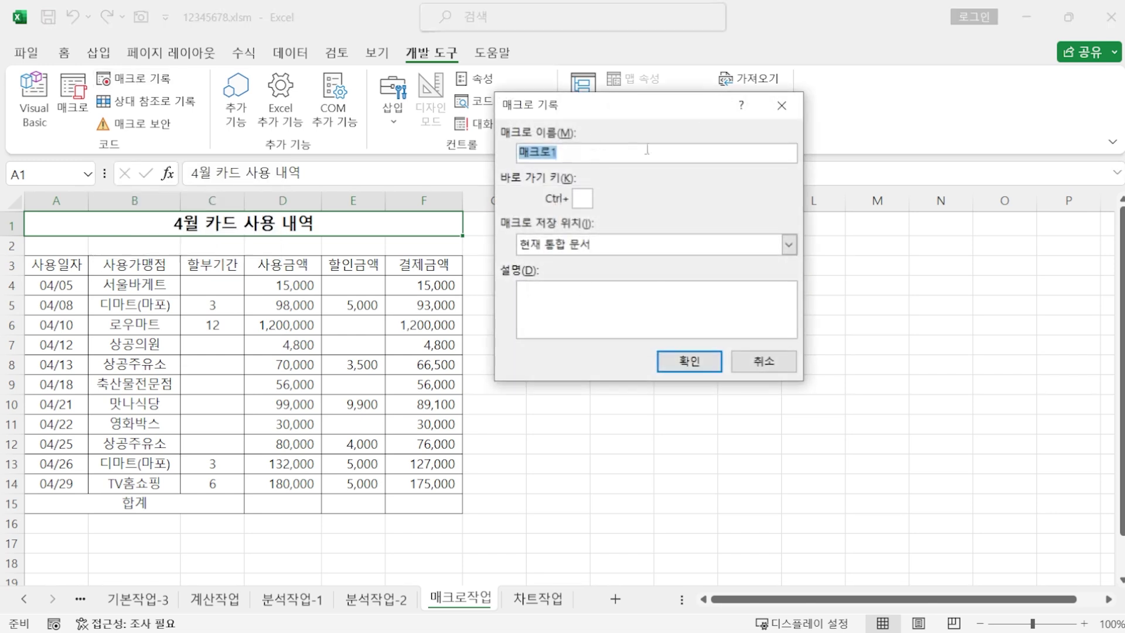
text(합계)
key(Return)
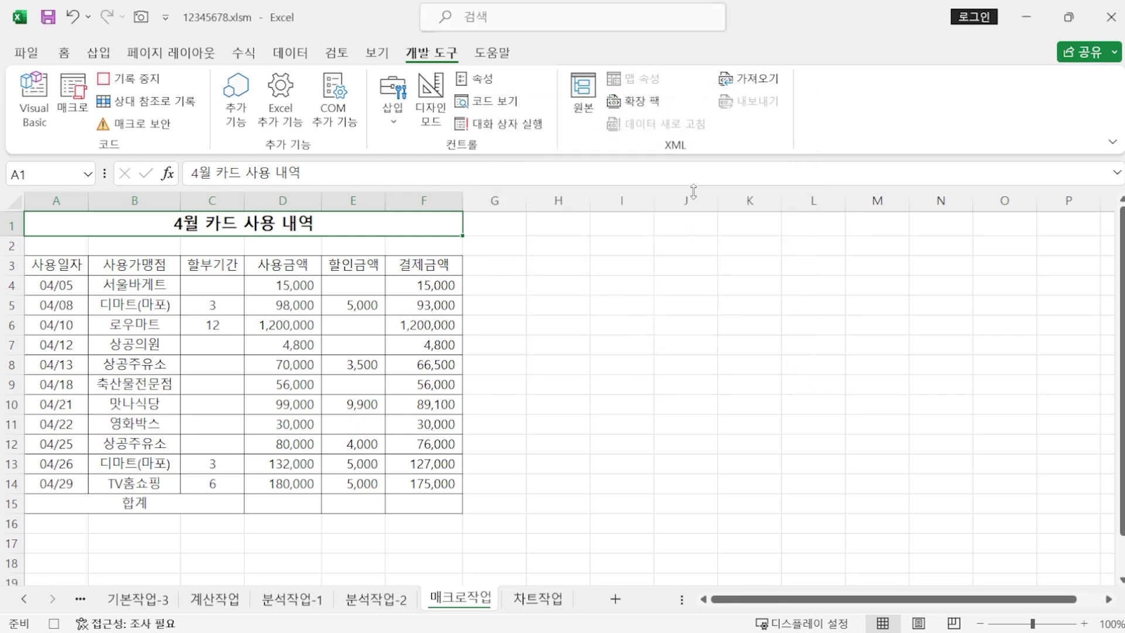
Step: Total the 사용금액 column in D15 with =SUM(D4:D14)
click(298, 510)
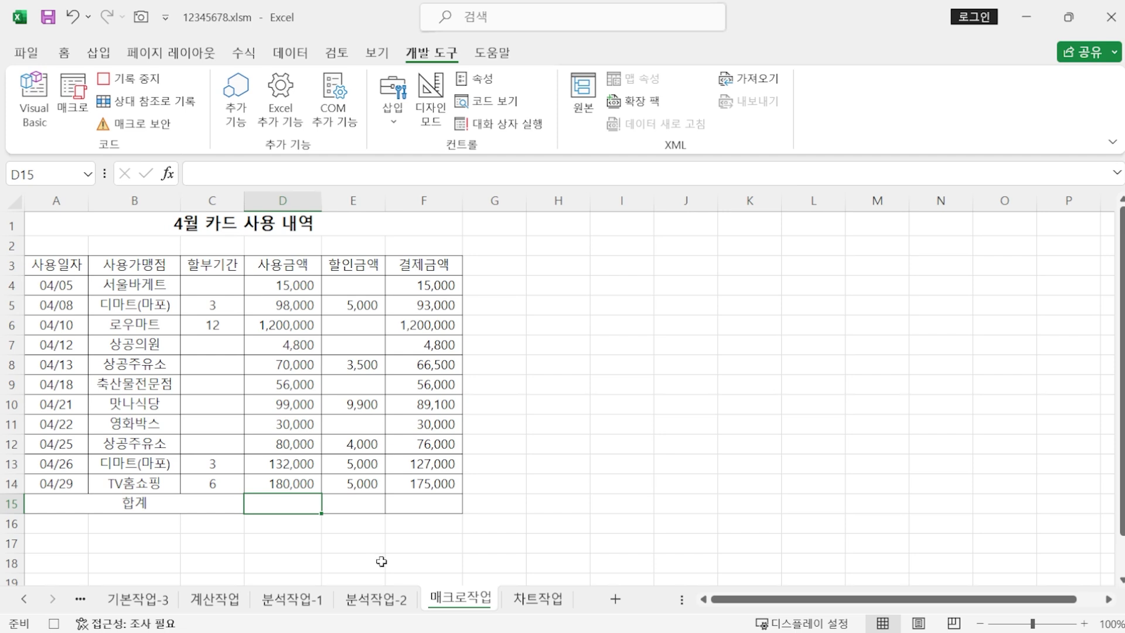
click(64, 53)
click(915, 78)
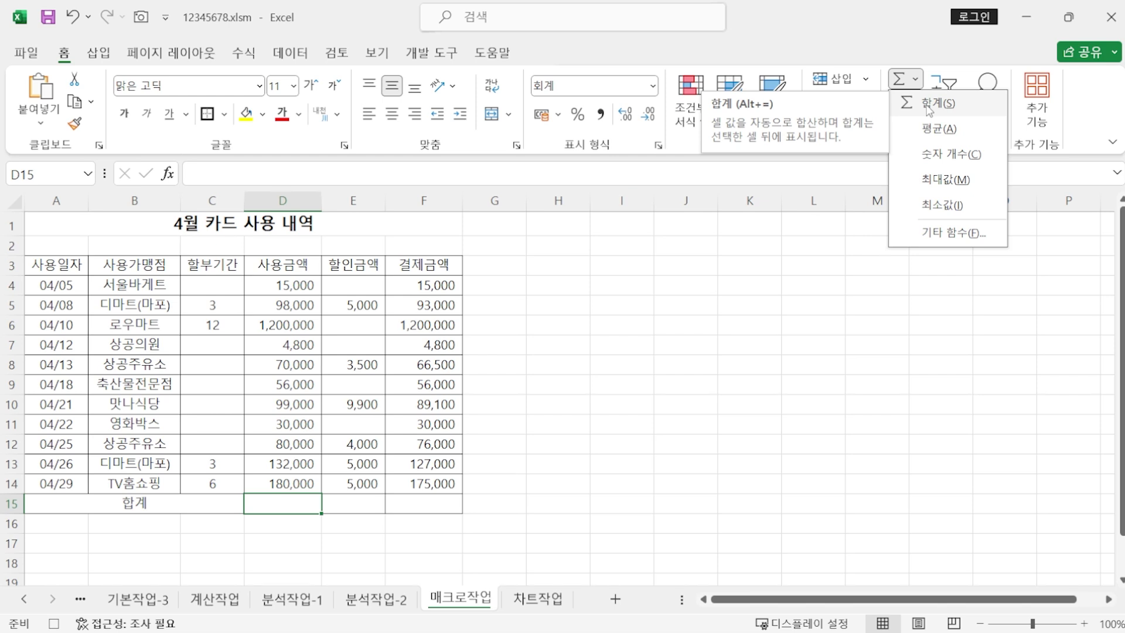
click(929, 105)
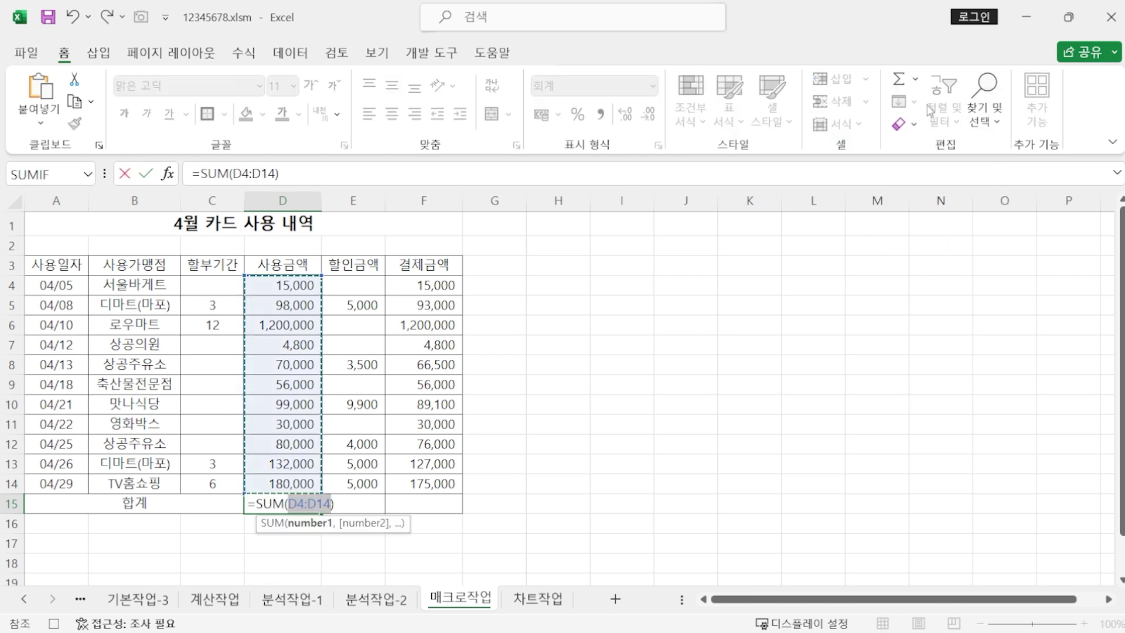
key(Return)
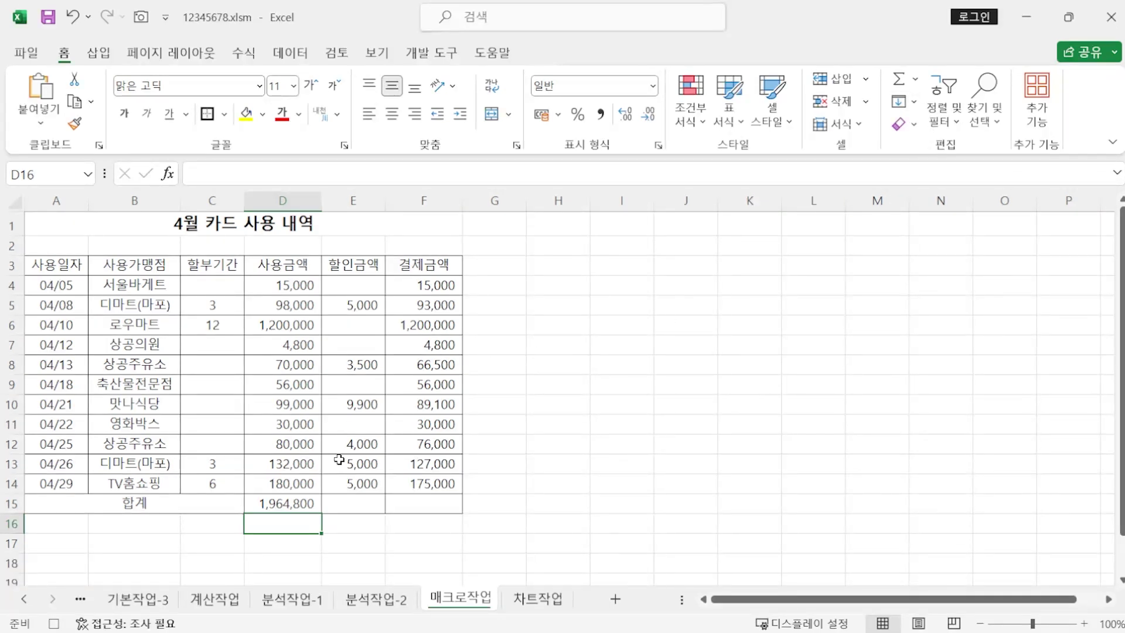
Step: Fill the D15 total across to F15, deselect the range and stop the macro recording
click(290, 504)
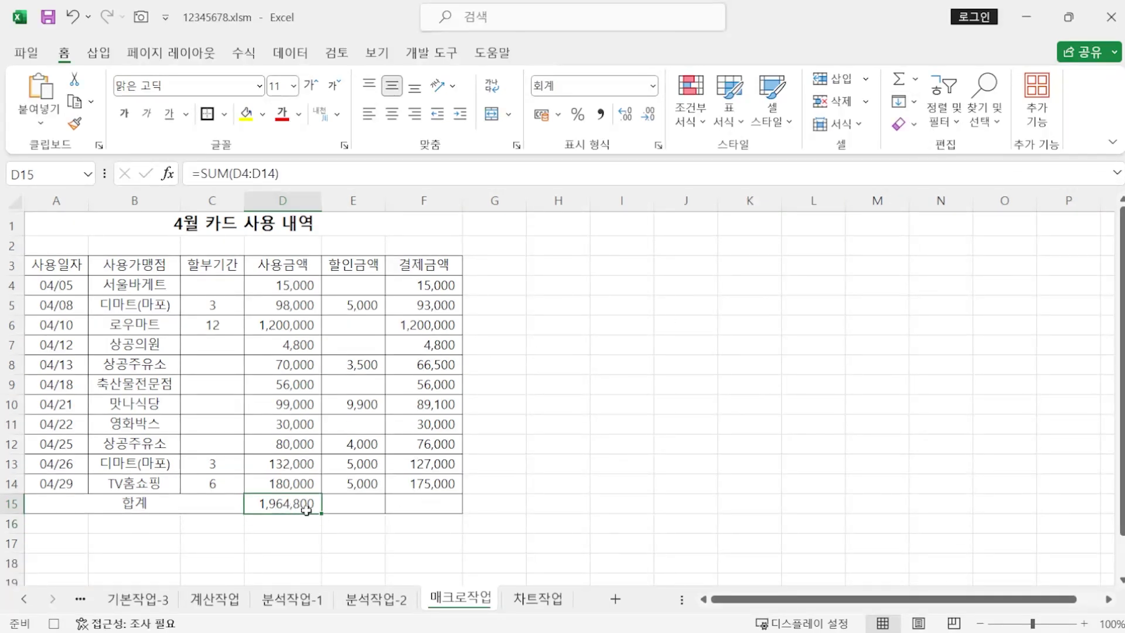
drag(322, 514, 440, 514)
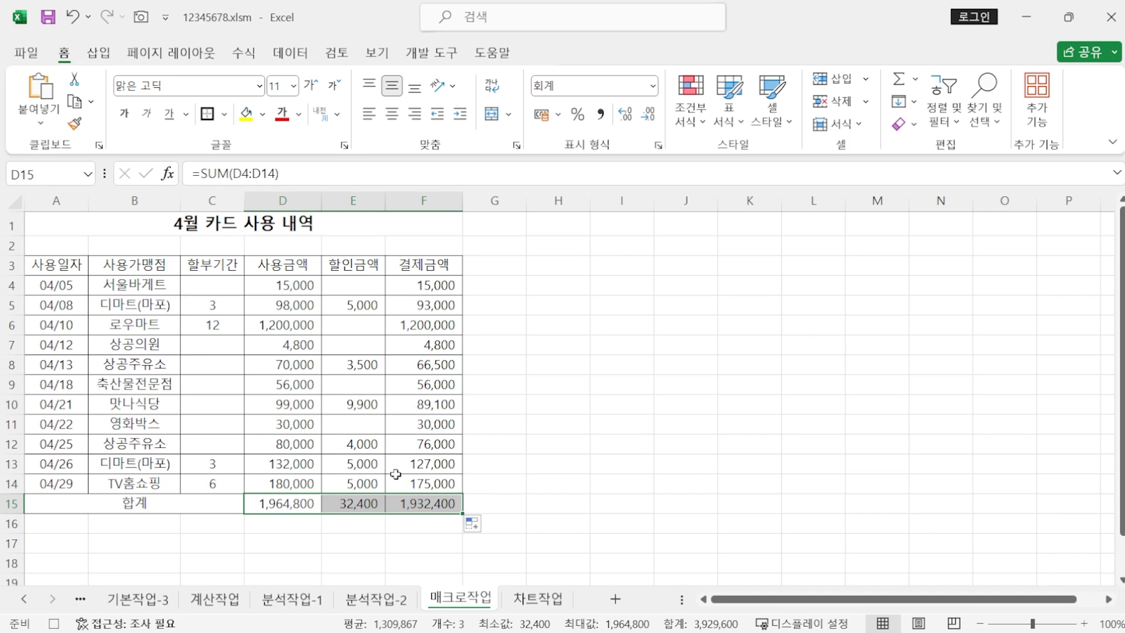
click(532, 348)
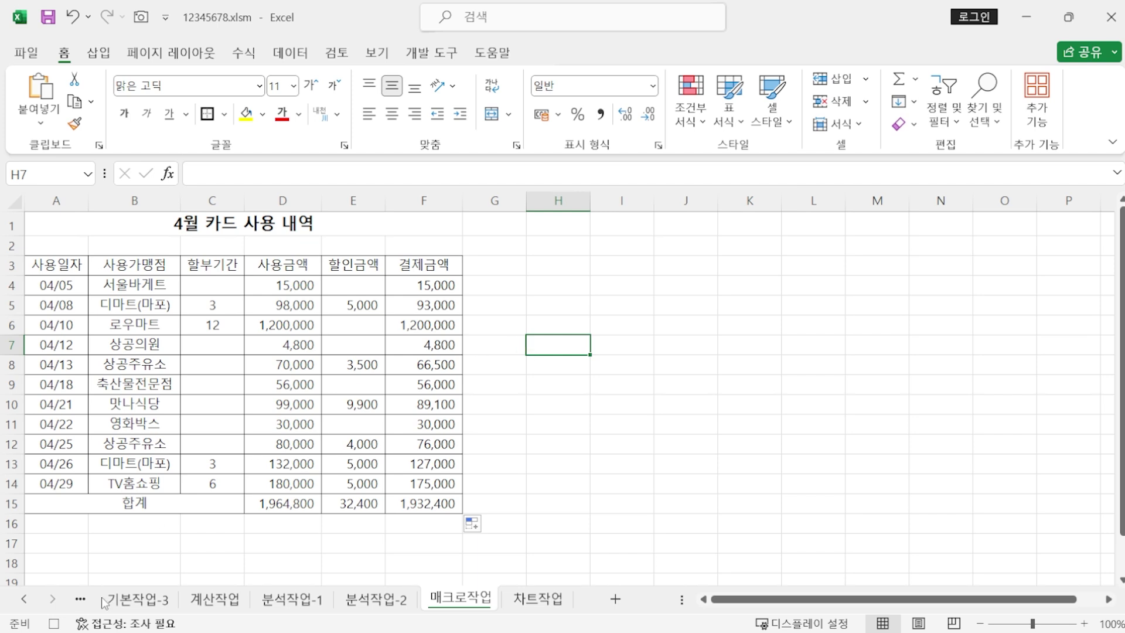
click(54, 623)
Step: Insert a form-control button over H3:I5 and assign the 합계 macro to it
click(422, 57)
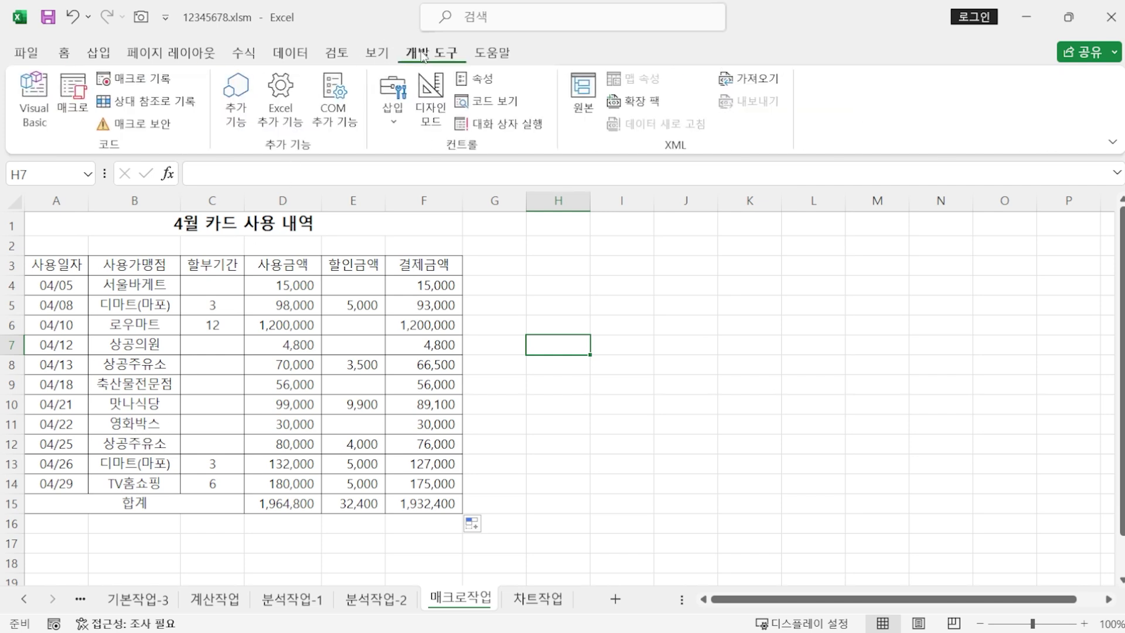
click(386, 109)
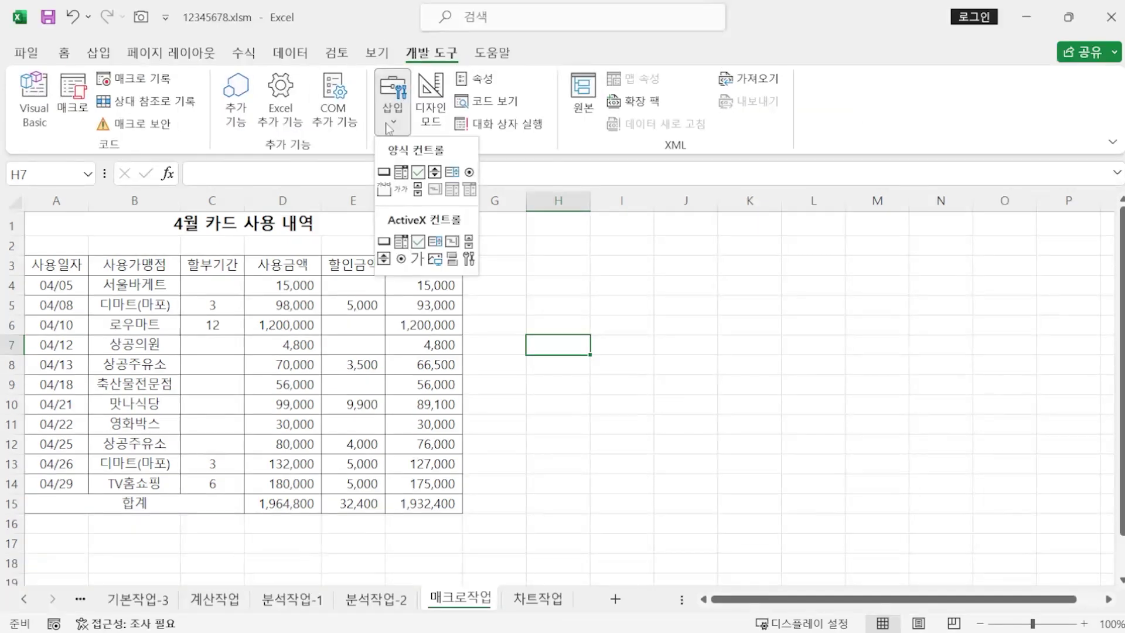
click(384, 172)
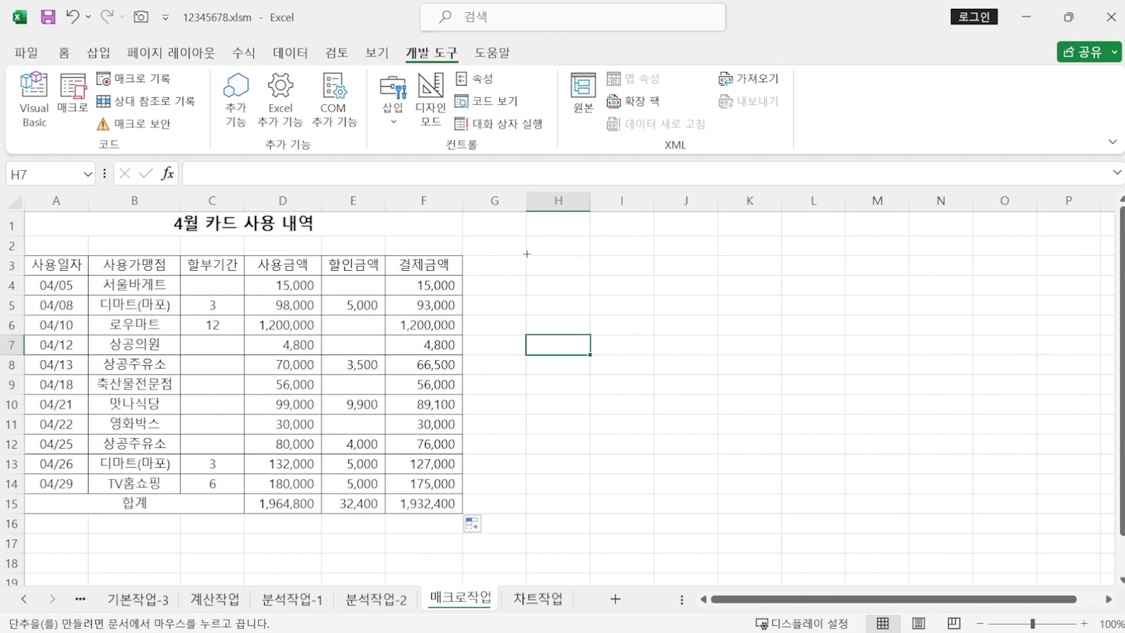
drag(527, 253, 640, 312)
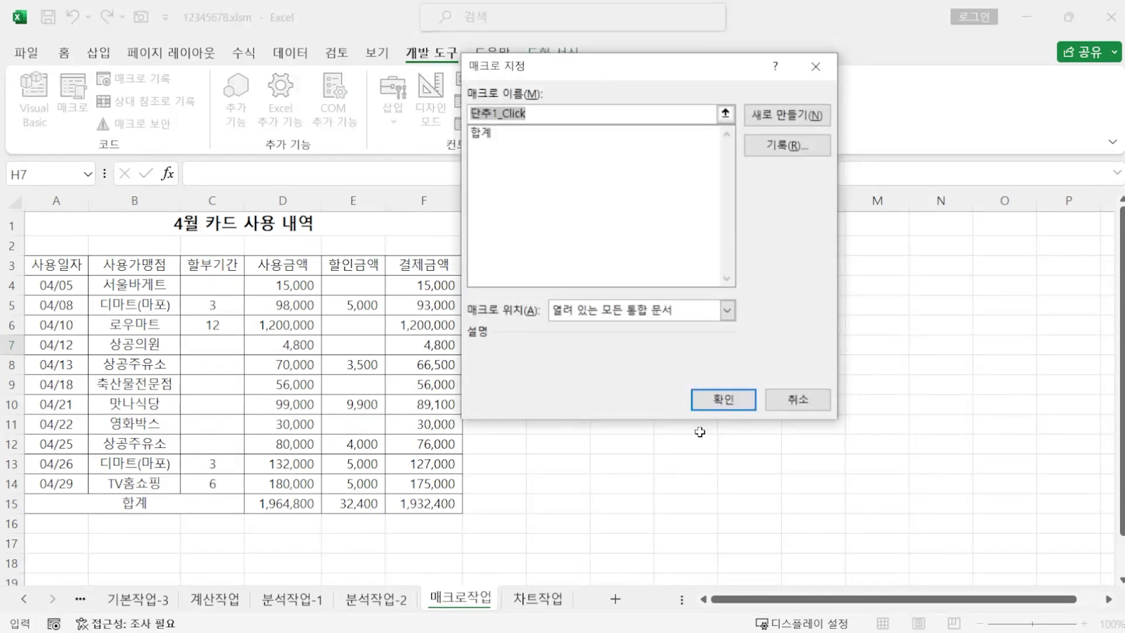
click(484, 133)
click(716, 401)
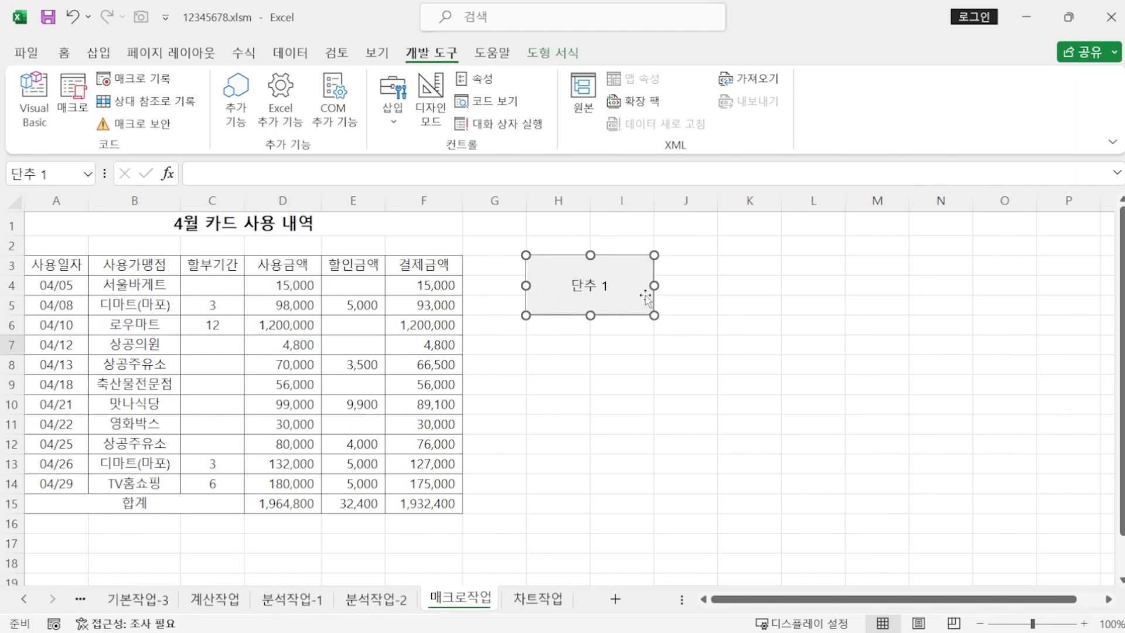
Step: Replace the form button's caption with 합계 and deselect the button
click(606, 285)
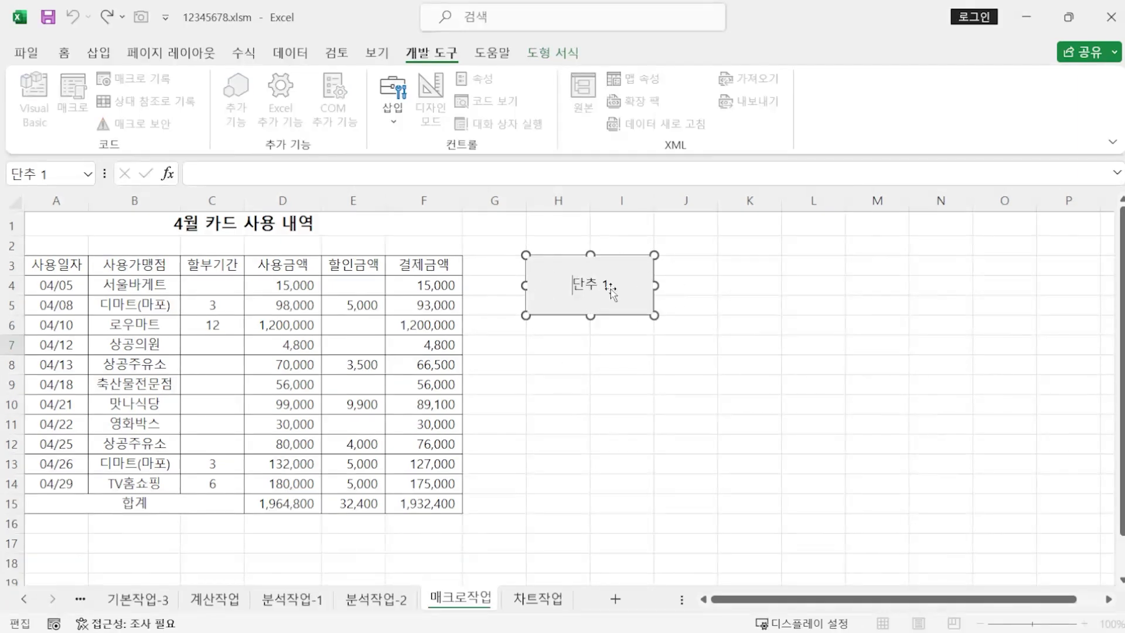
key(BackSpace)
key(BackSpace)
key(BackSpace)
key(BackSpace)
text(ㅎ)
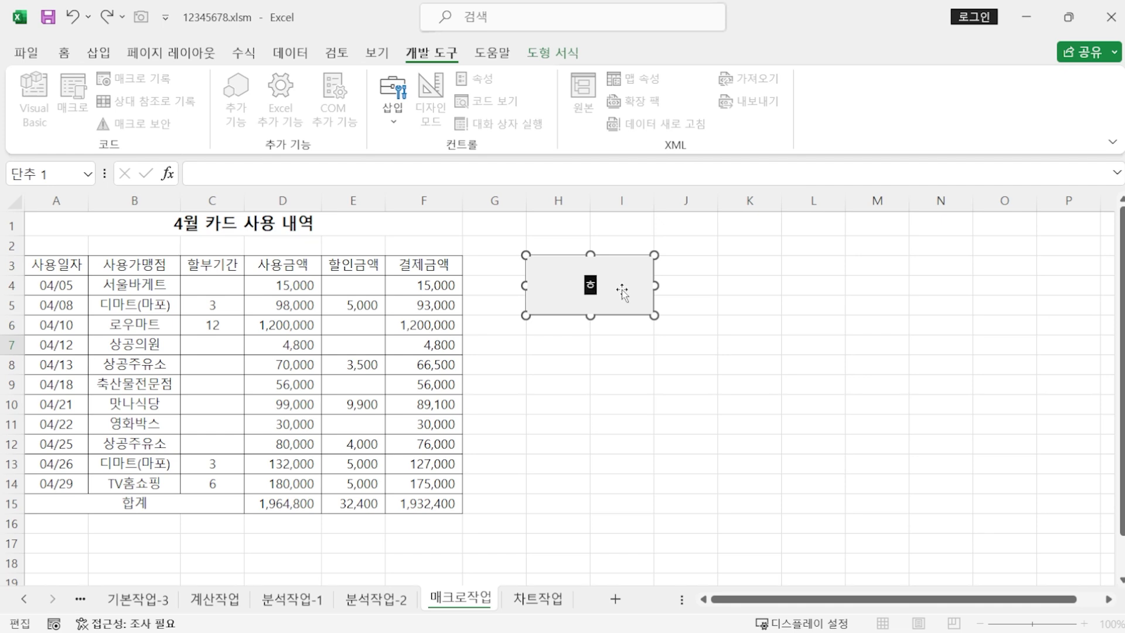
text(합계)
click(740, 361)
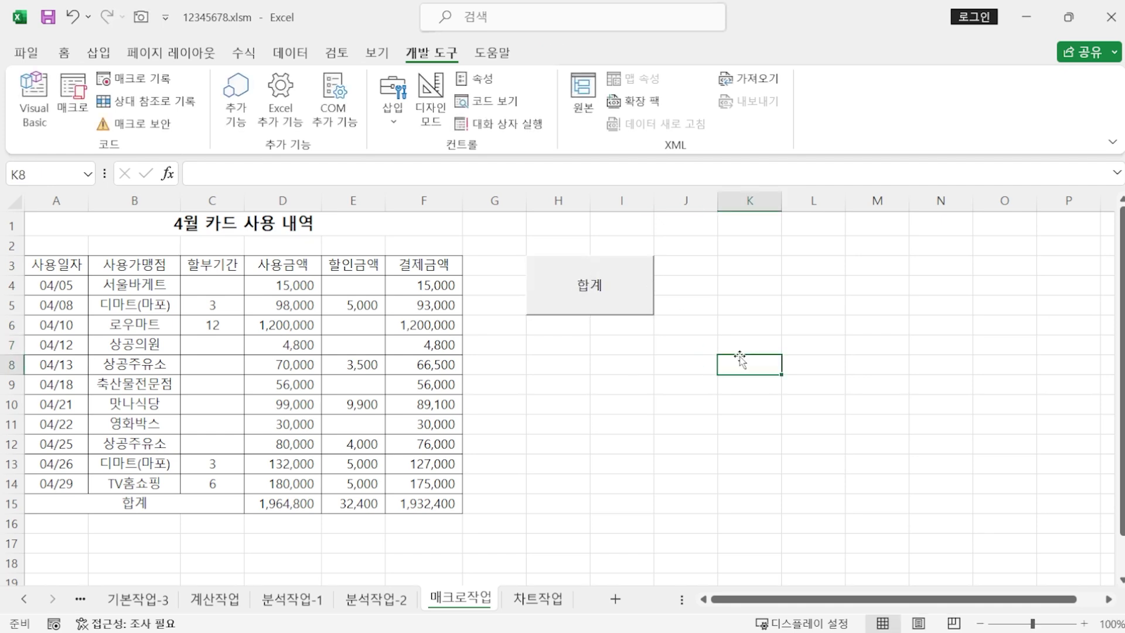
Step: Clear the totals in D15:F15 and run the 합계 macro from its button to test it
click(454, 323)
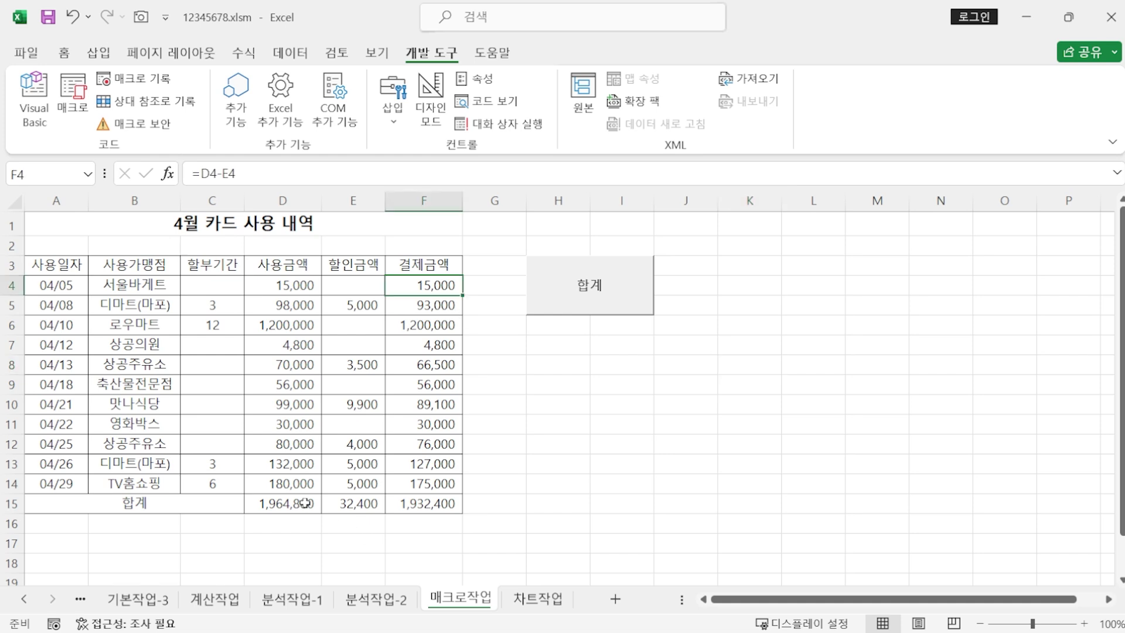
drag(299, 504, 437, 507)
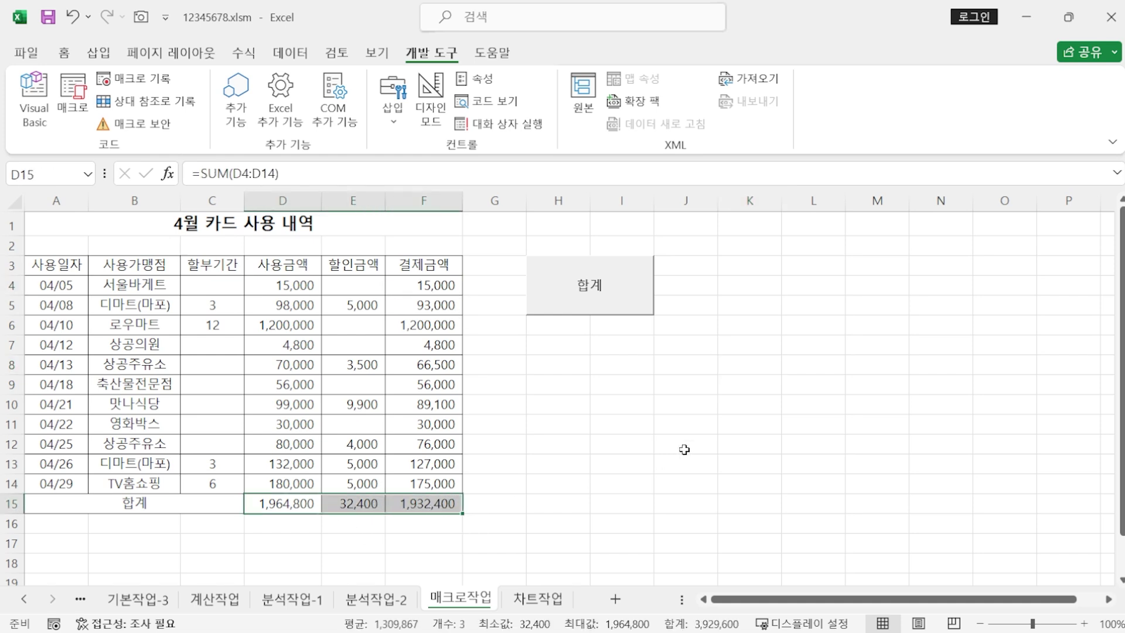
key(Delete)
click(677, 360)
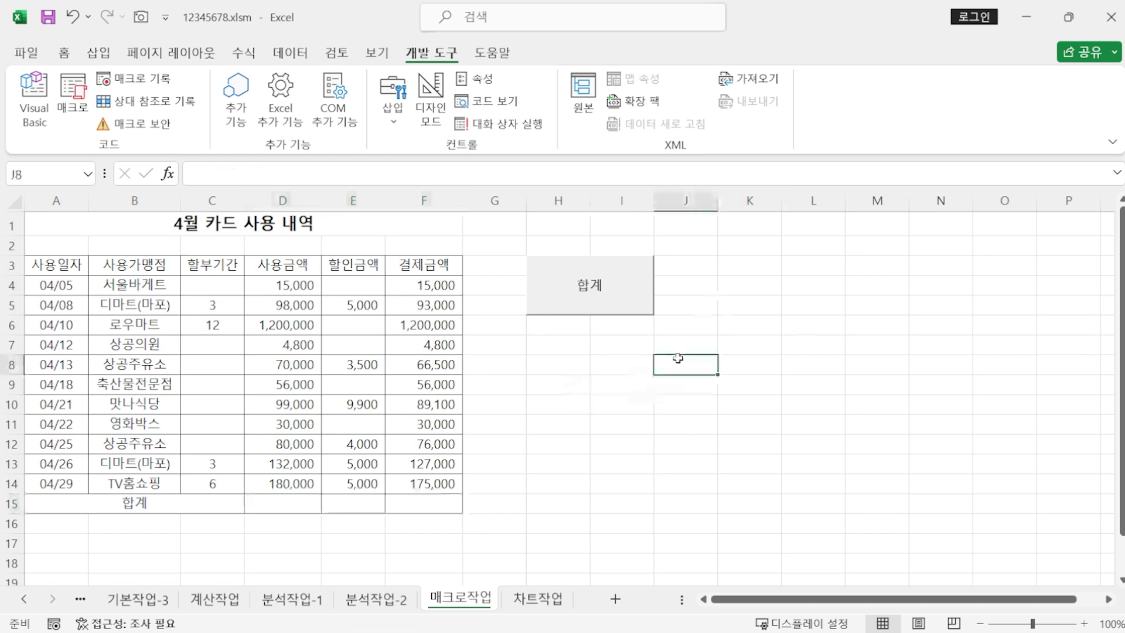
click(601, 295)
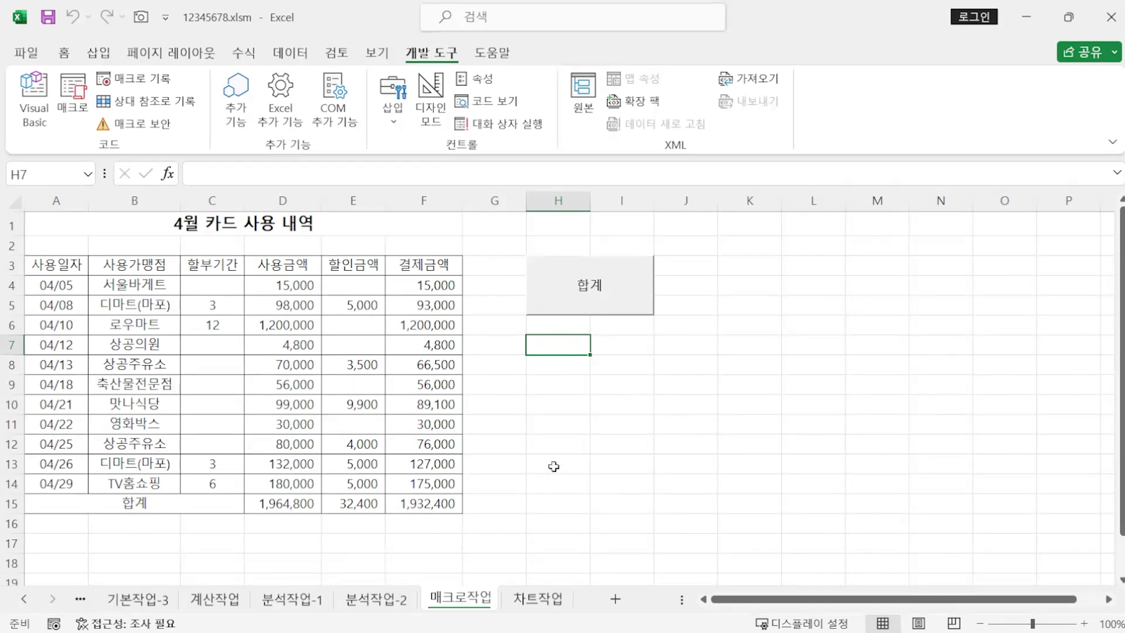
Step: Start recording a new macro named 서식 in the current workbook
click(378, 54)
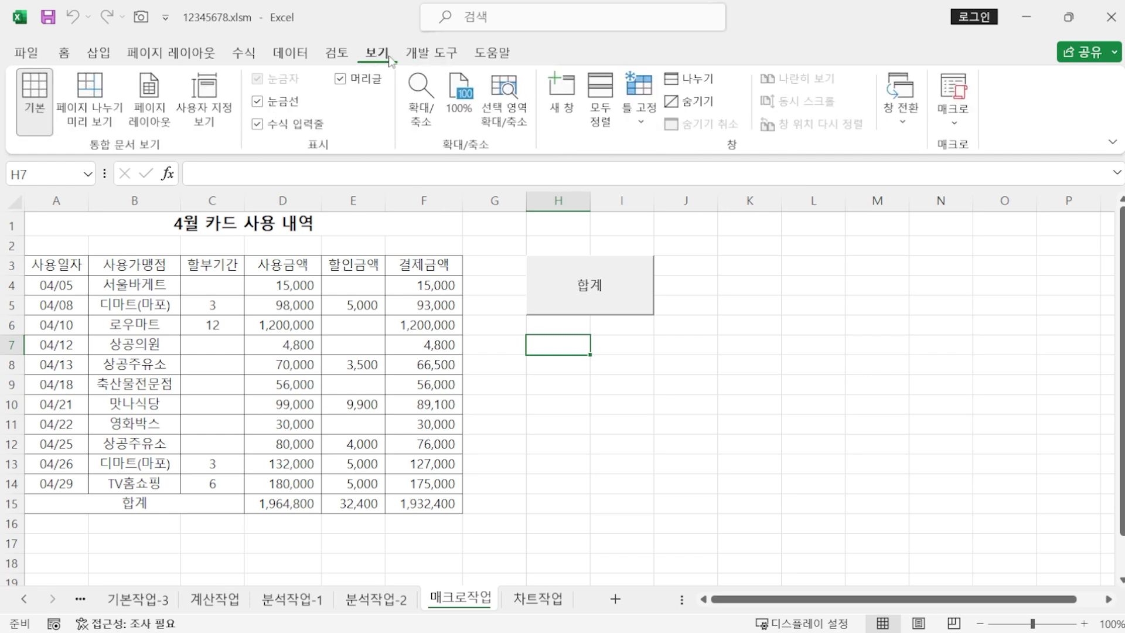
click(961, 122)
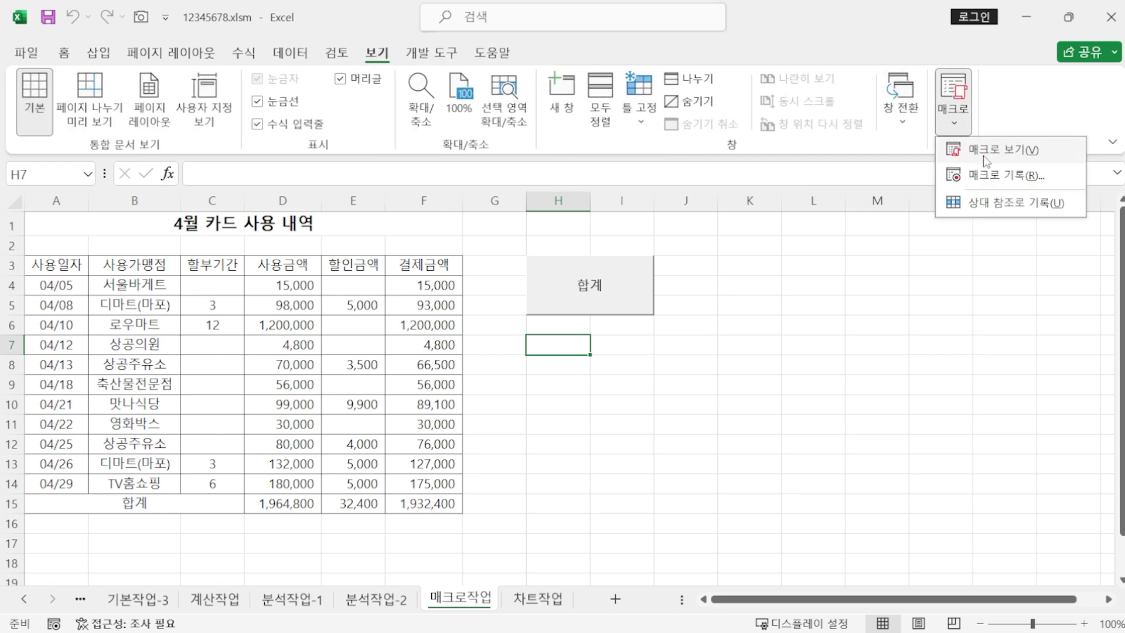
click(989, 176)
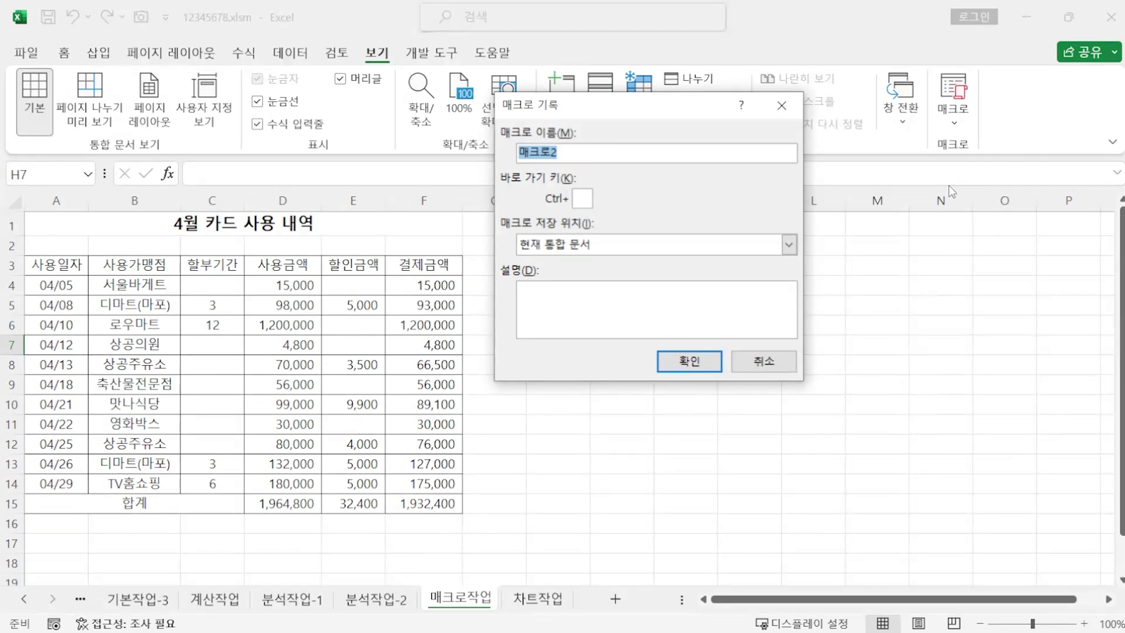
text(합계)
key(Return)
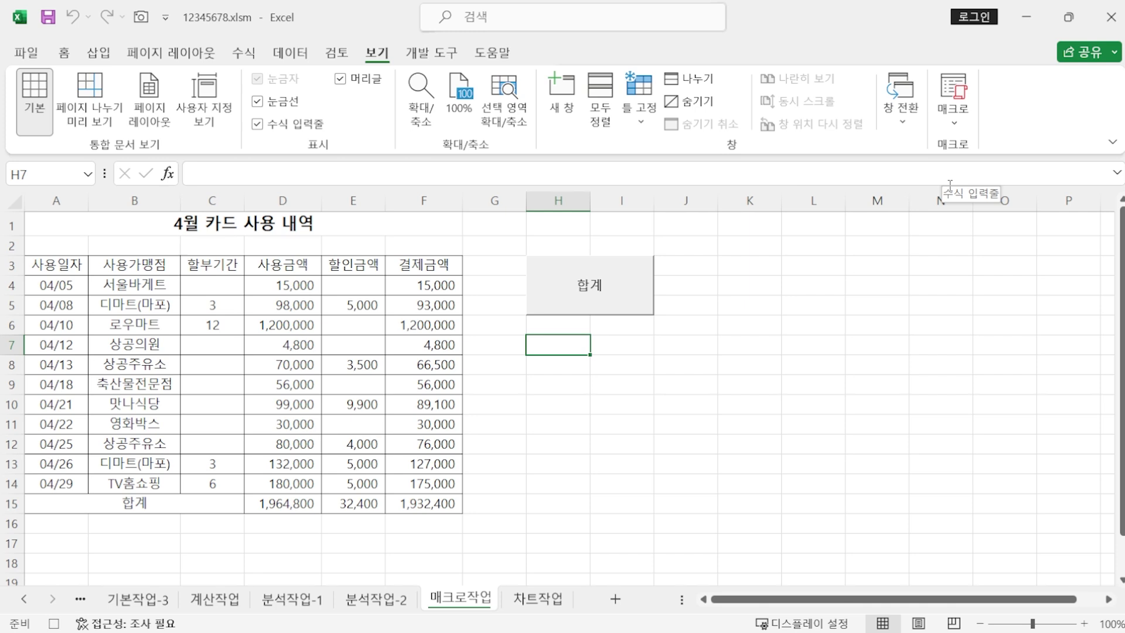
Step: Give the header cells A3:F3 a red font and the standard blue fill, deselect them and end the macro recording
click(47, 266)
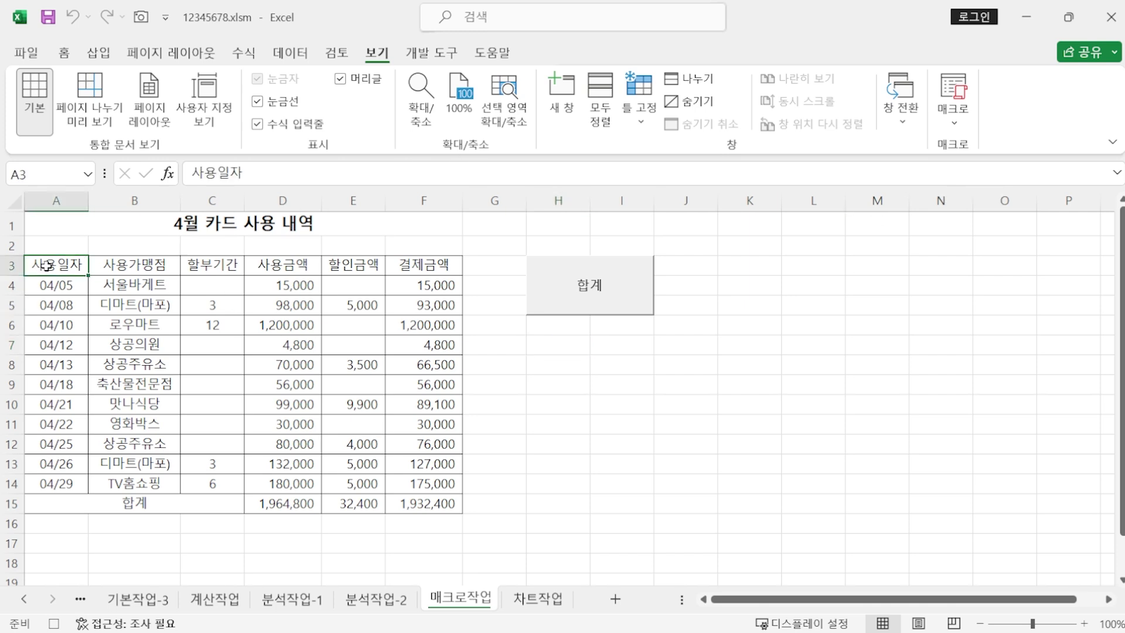
drag(47, 266, 406, 265)
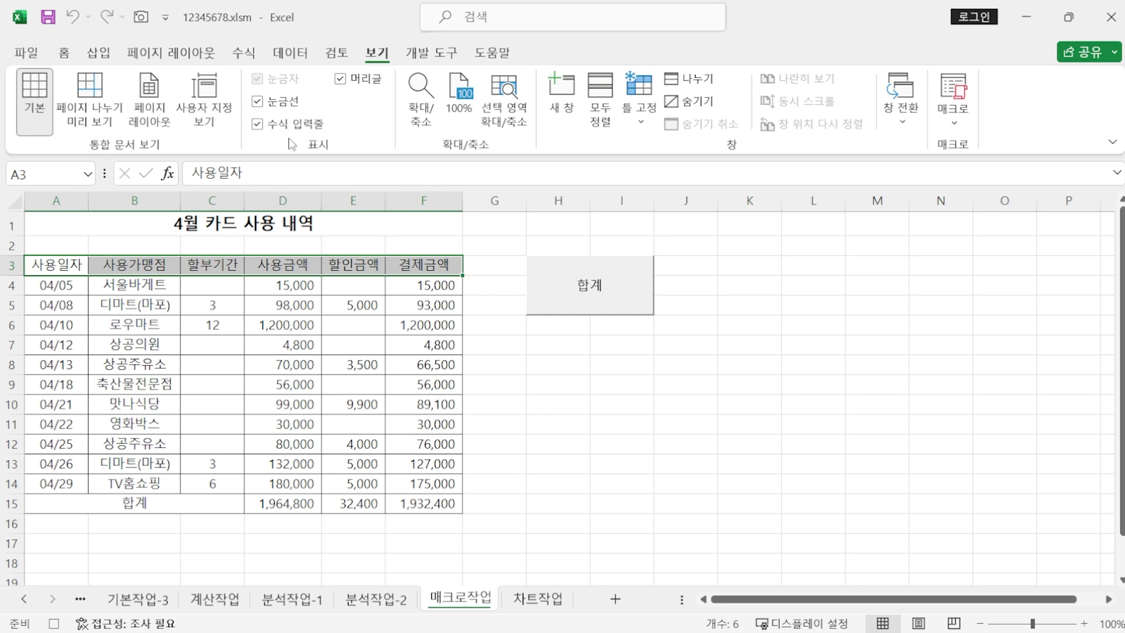
click(64, 52)
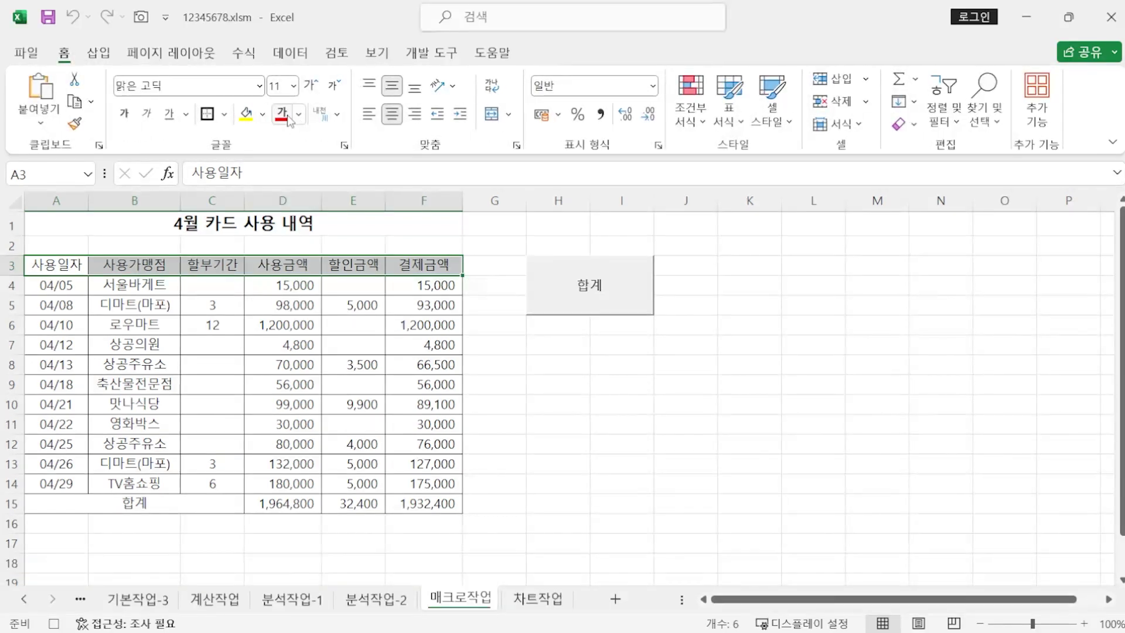
click(281, 114)
click(262, 115)
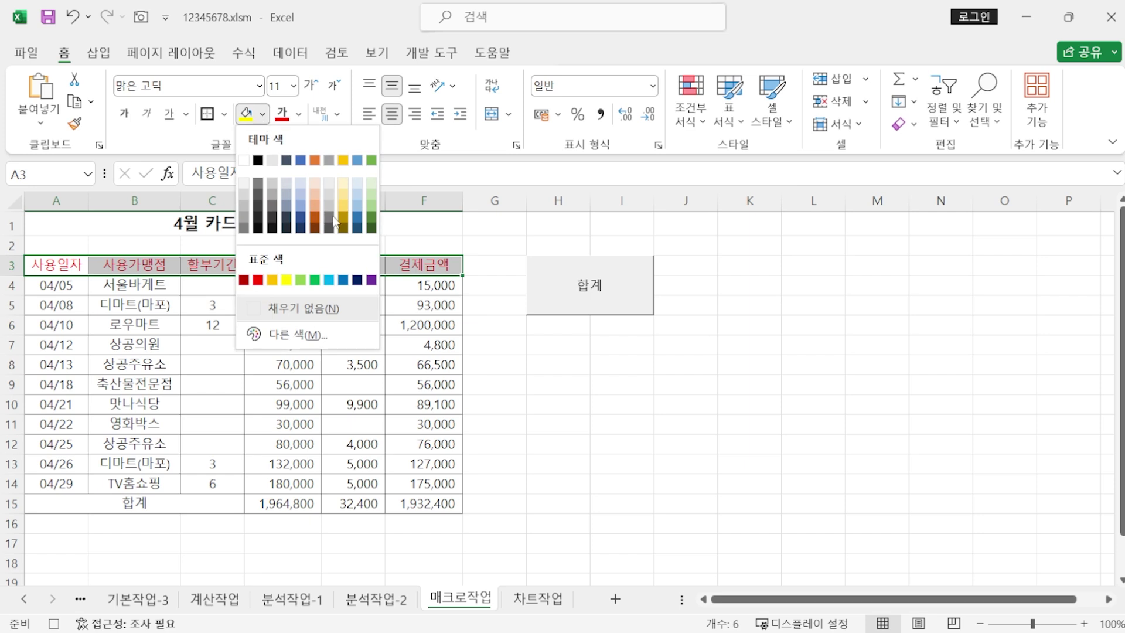
click(342, 279)
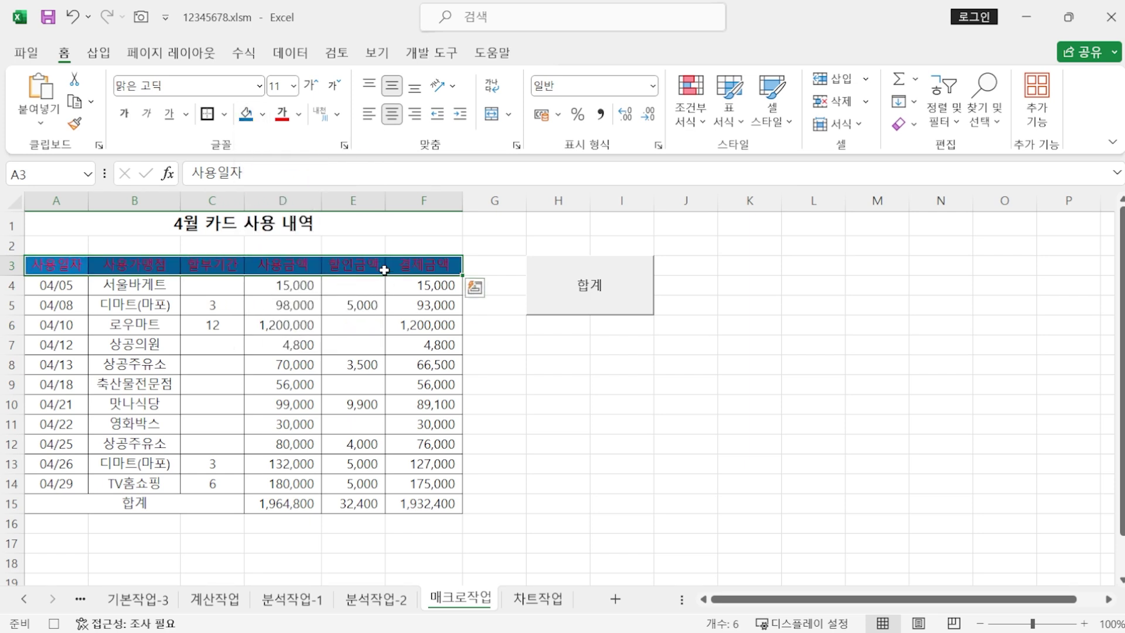
click(646, 372)
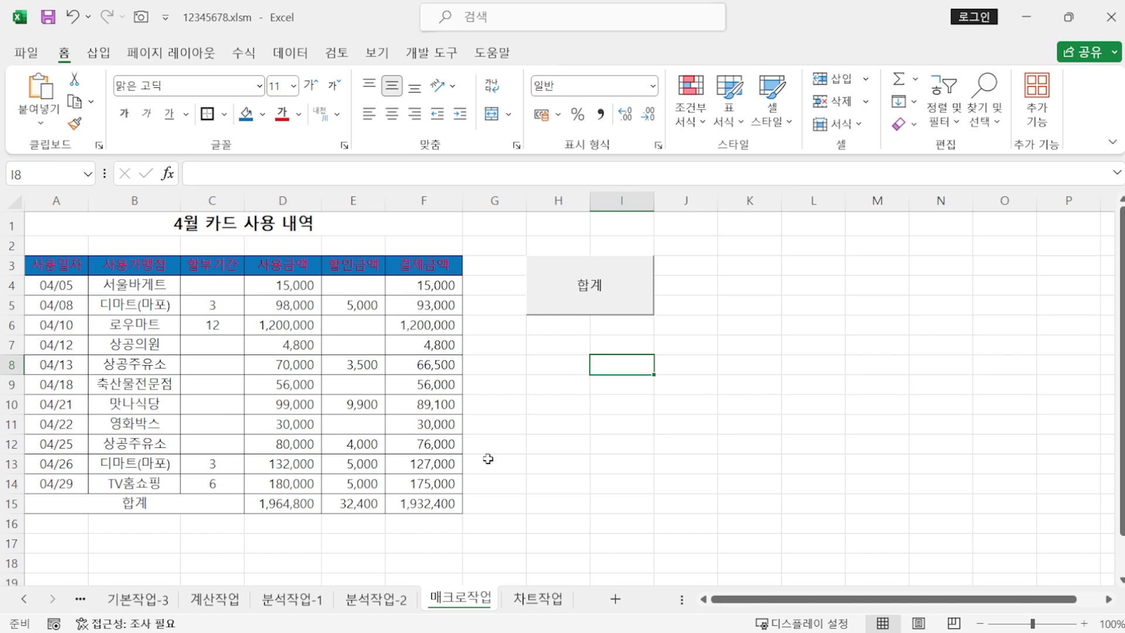
Step: Insert a bevel (빗면) rectangle shape over H7:I9 and label it 서식
click(104, 58)
click(241, 78)
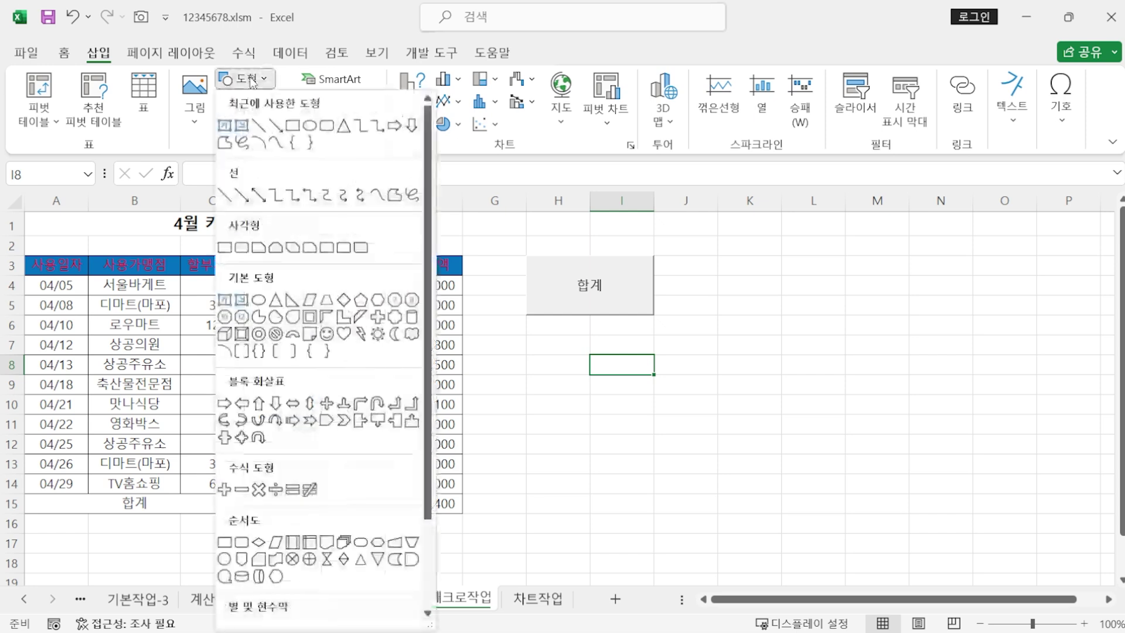
click(242, 335)
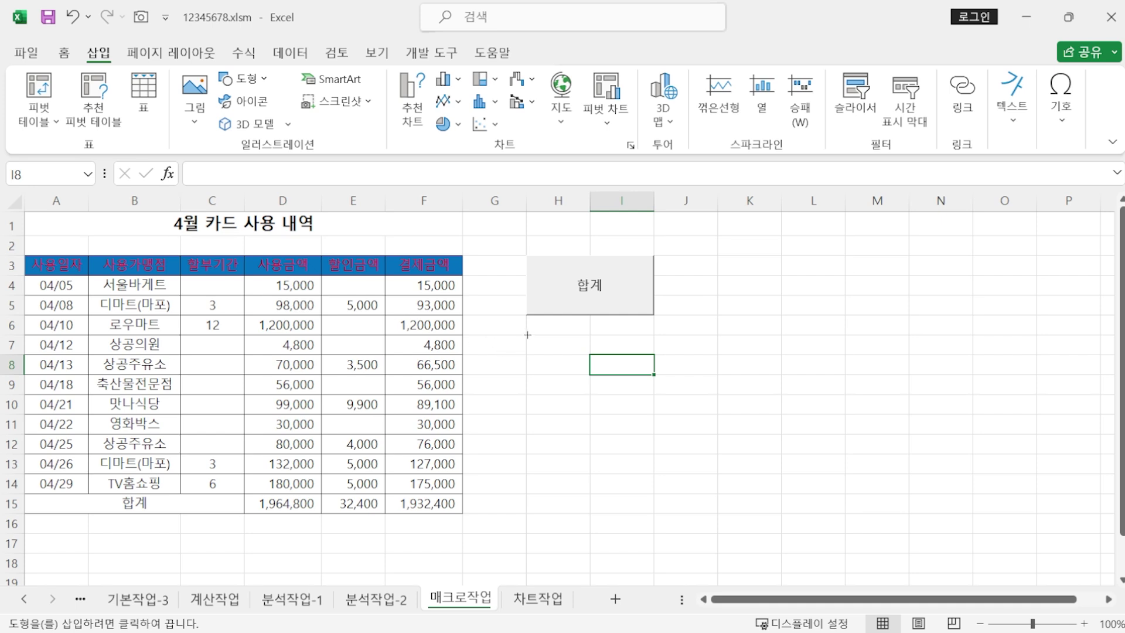
drag(527, 334, 634, 391)
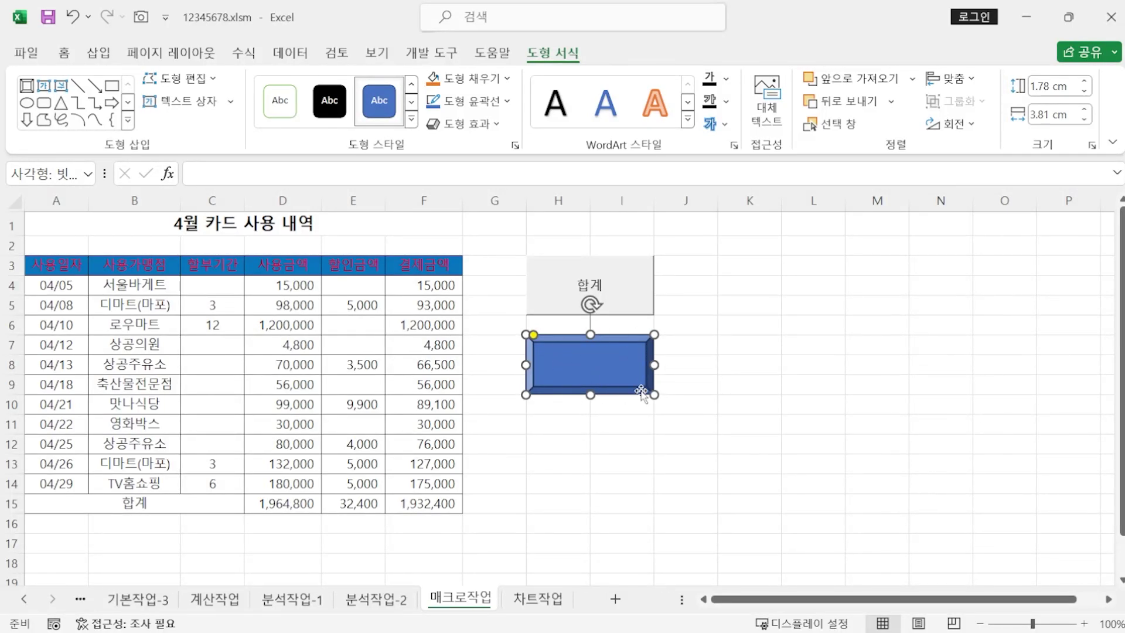
text(서식)
Step: Assign the 서식 macro to the bevel shape and deselect the shape
right_click(651, 380)
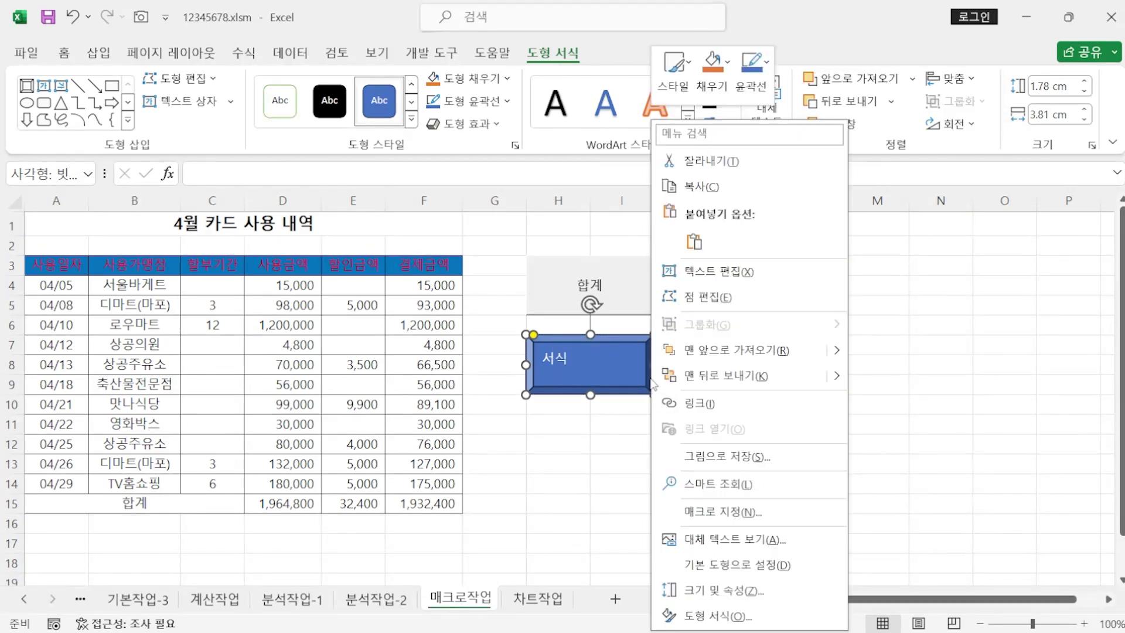
click(713, 513)
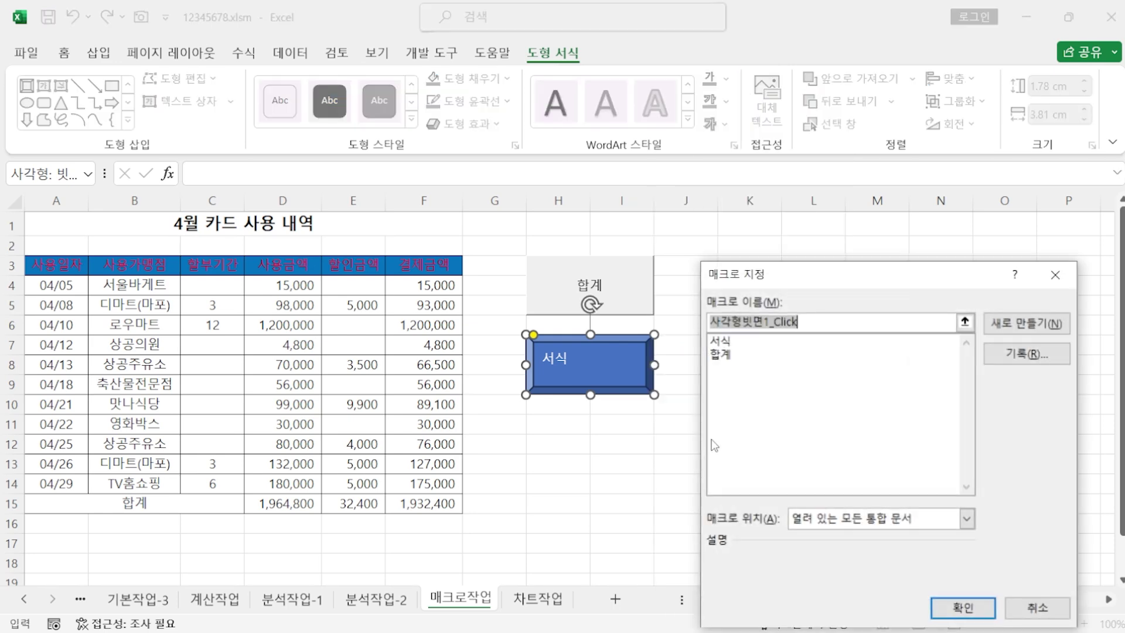
click(963, 607)
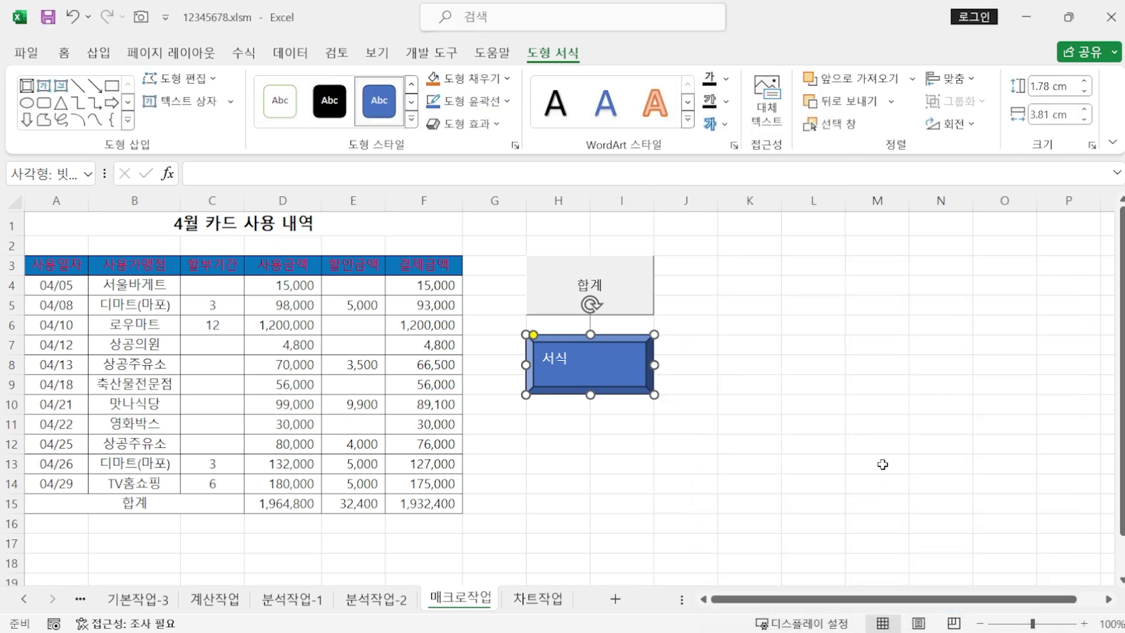
click(870, 440)
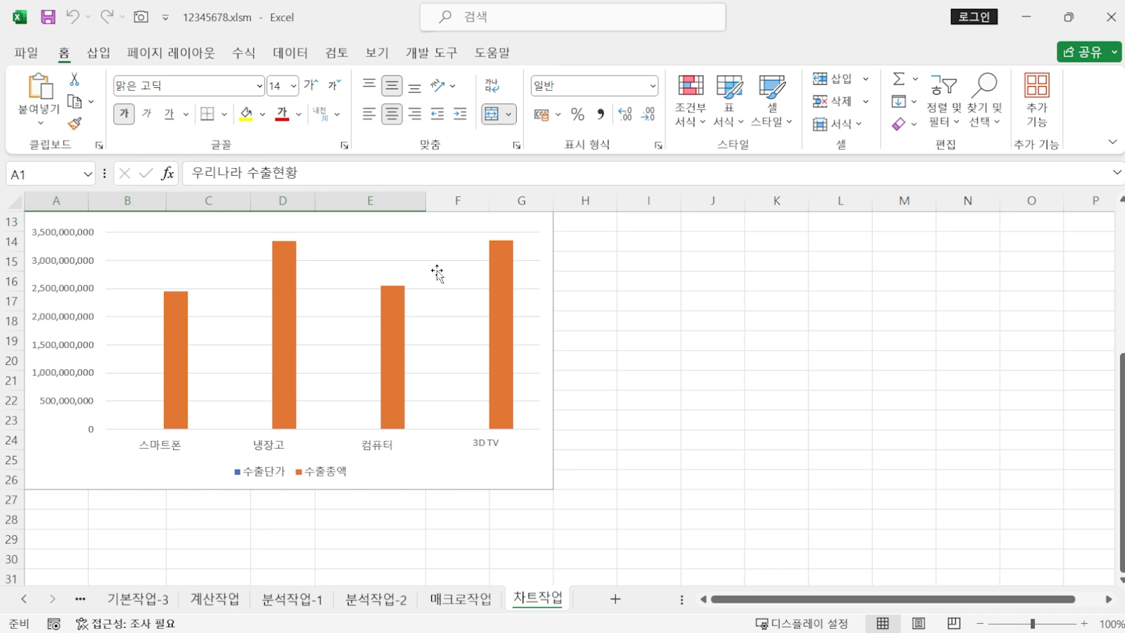
Step: Change the 차트작업 chart to a combo chart with 수출총액 as 표식이 있는 꺾은선형 on the secondary axis
click(437, 273)
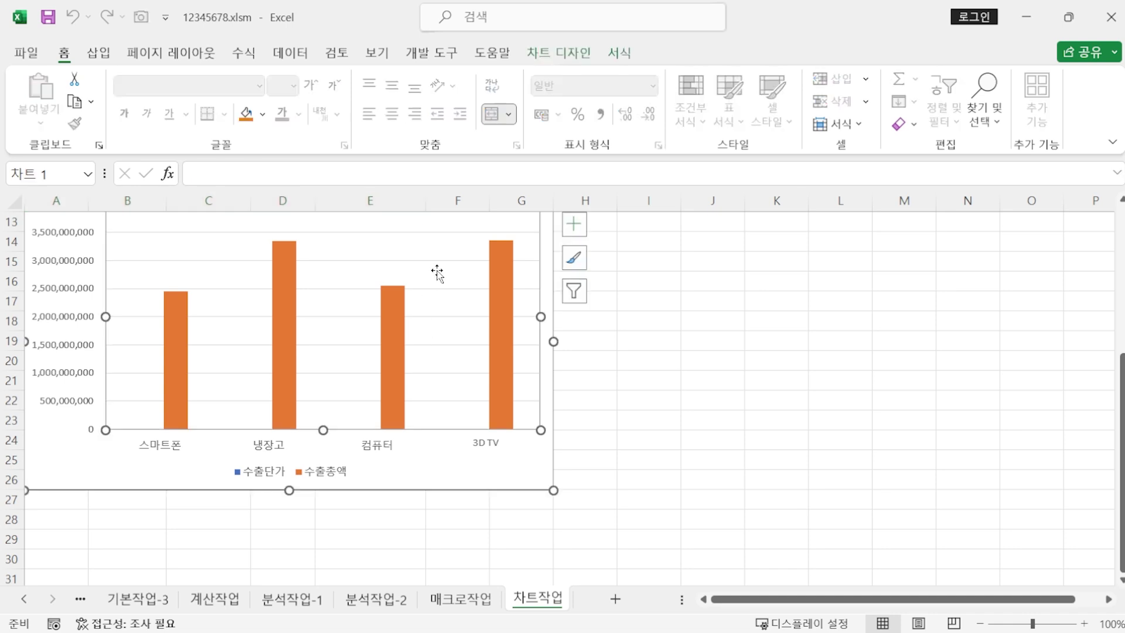
click(559, 54)
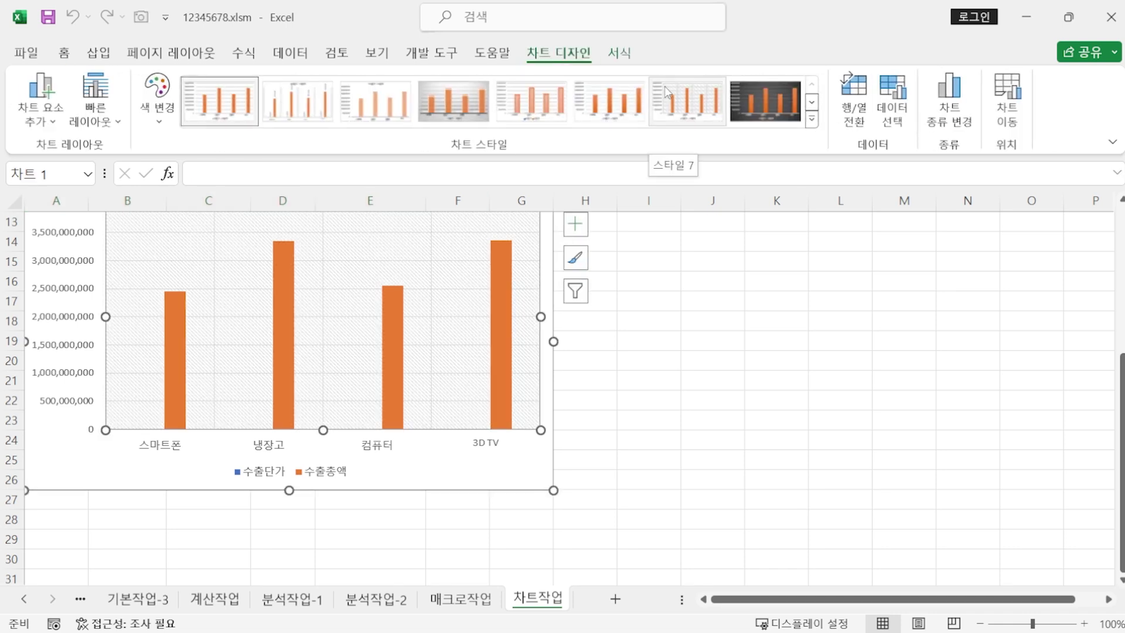
click(954, 104)
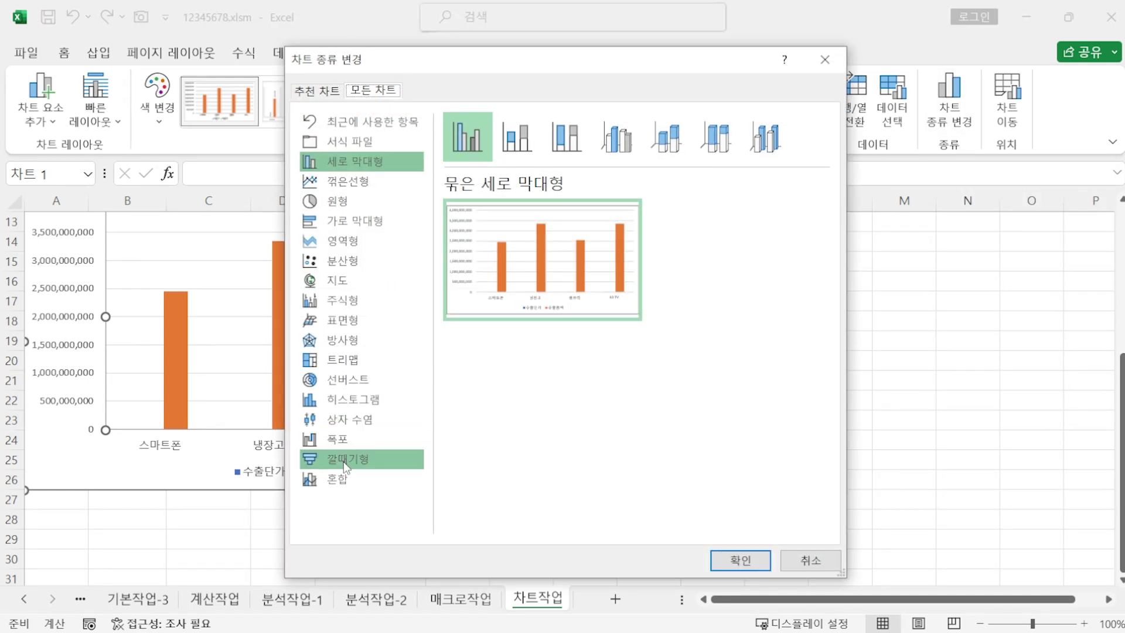
click(344, 480)
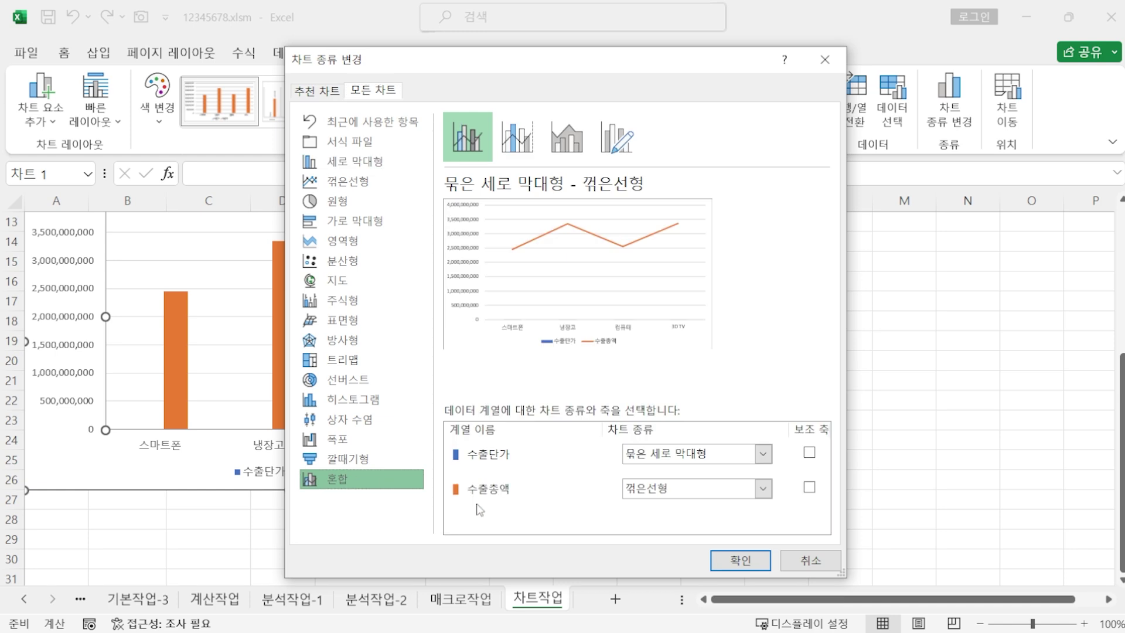
click(674, 490)
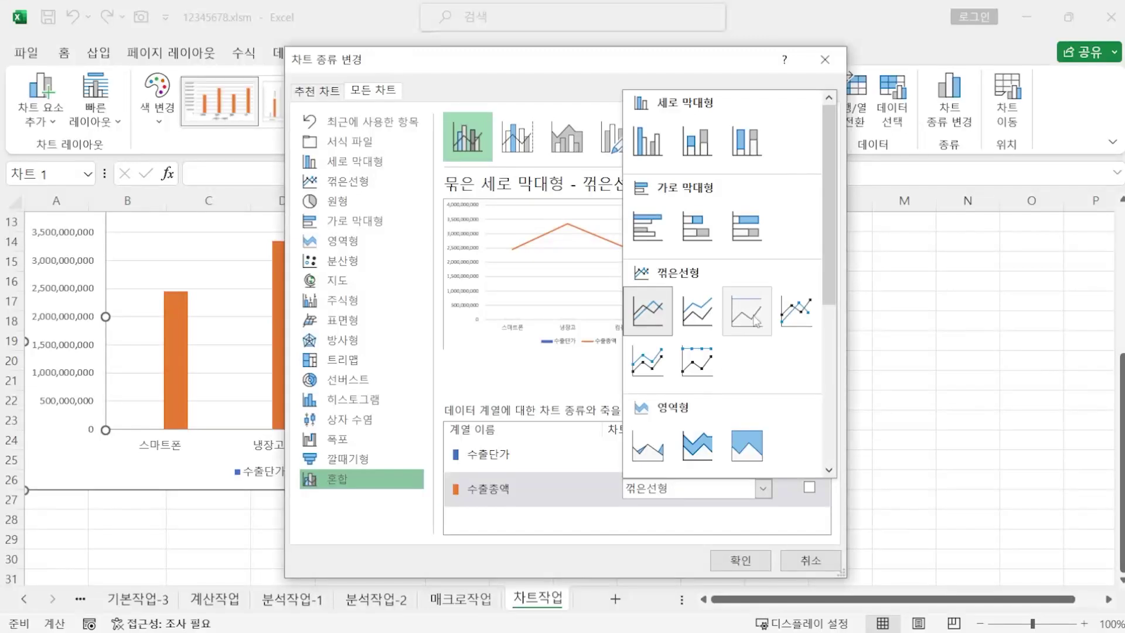
click(801, 310)
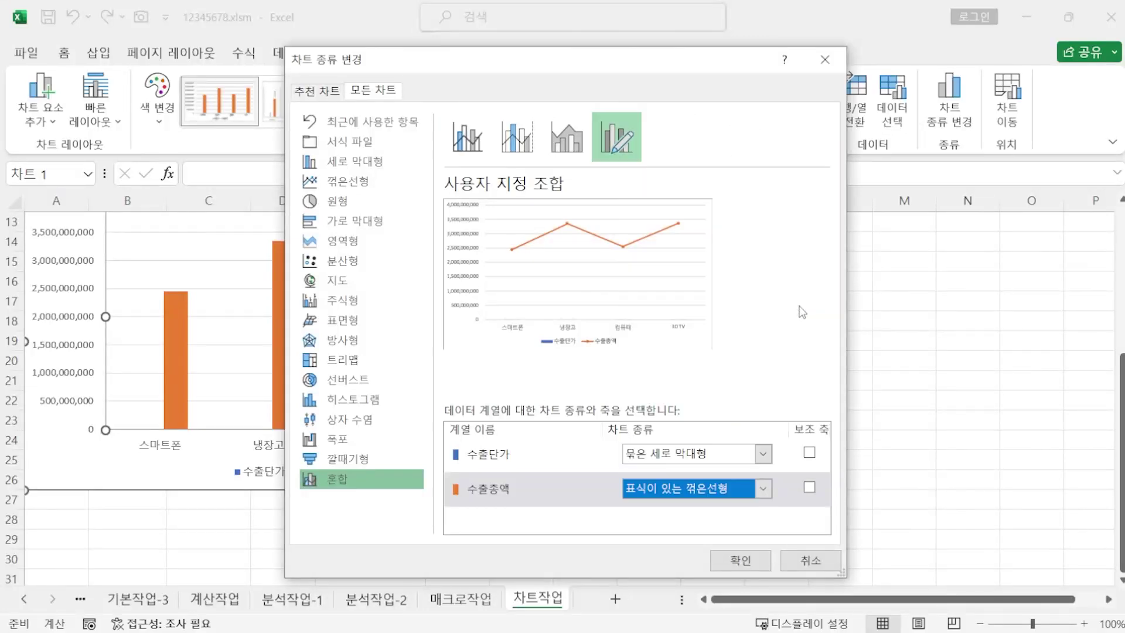
click(809, 488)
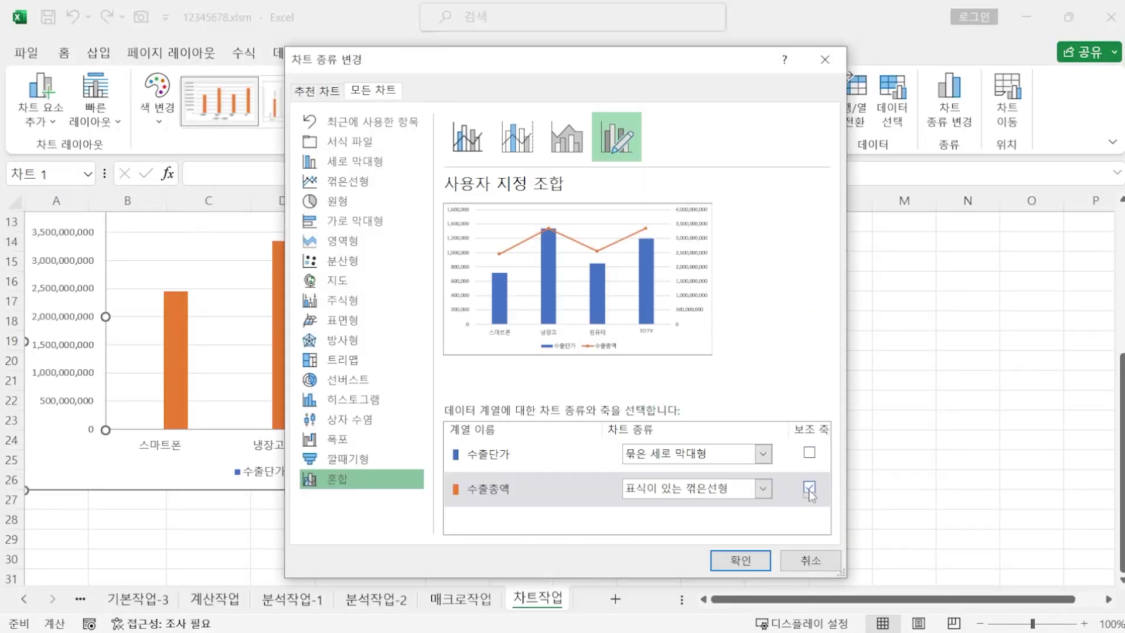
click(740, 560)
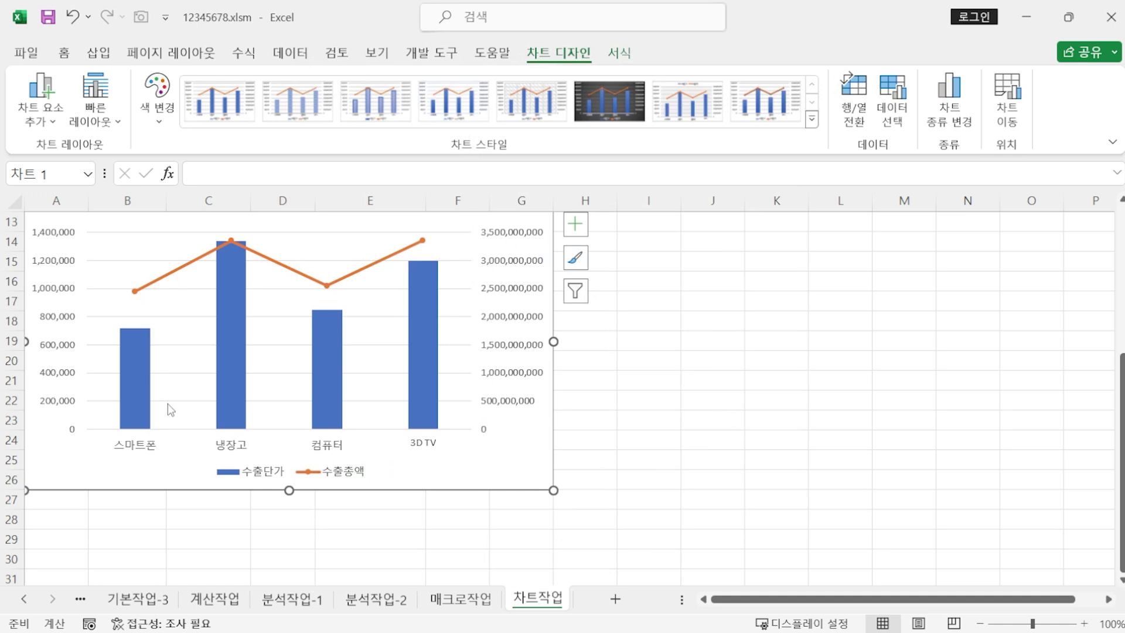
Step: Add a chart title above the 차트작업 combo chart (차트 위) and select its placeholder text
scroll(668, 412, up, 1)
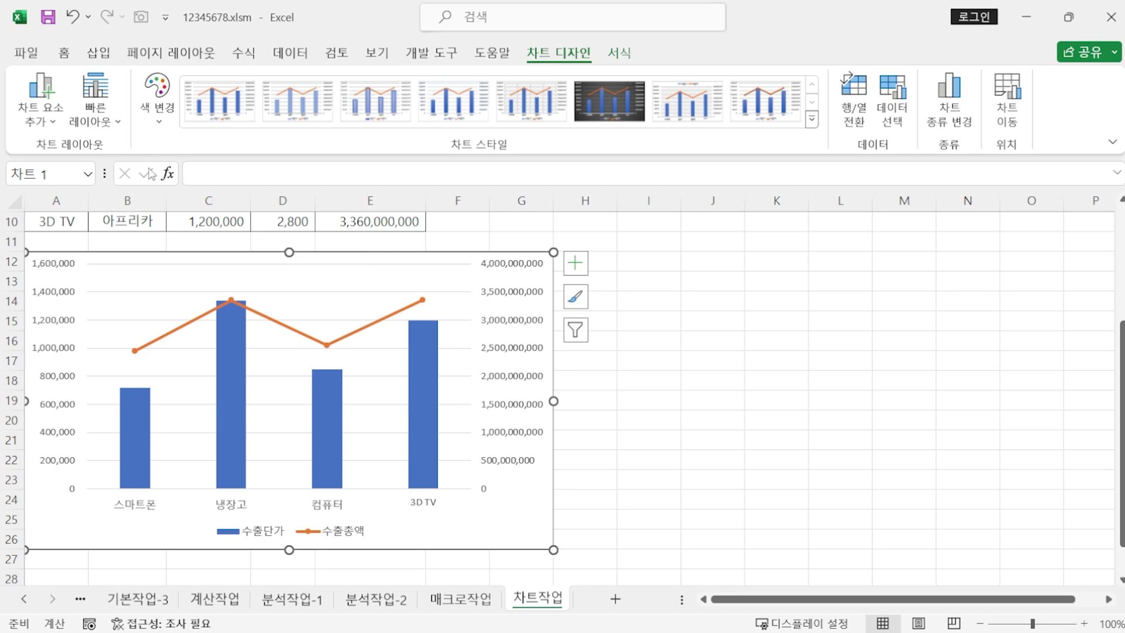
click(51, 108)
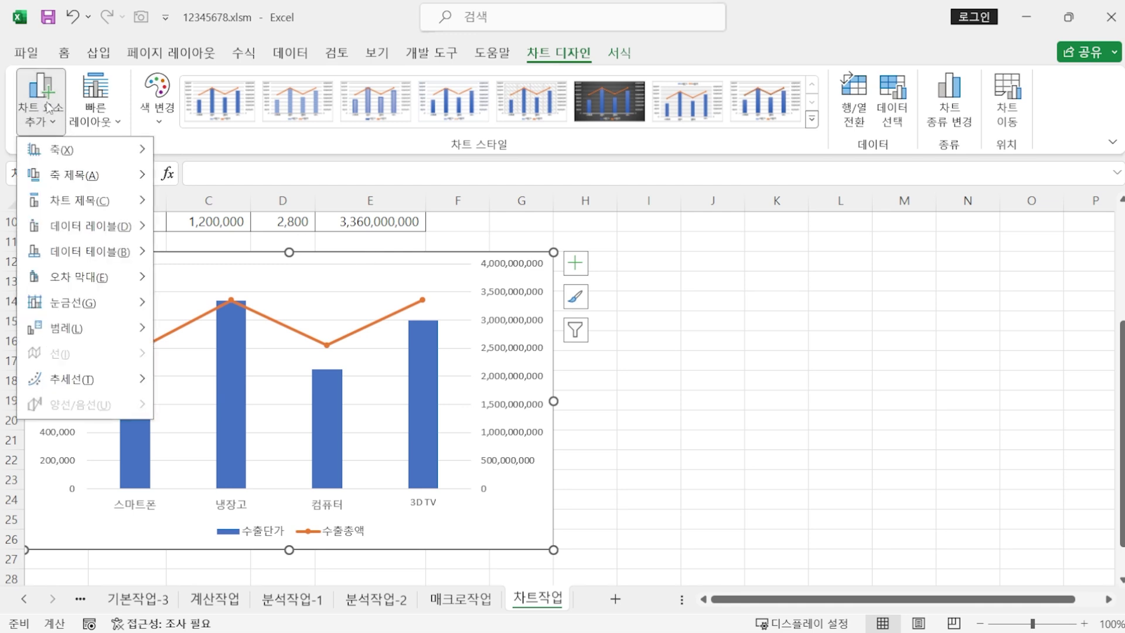
mouse_move(124, 201)
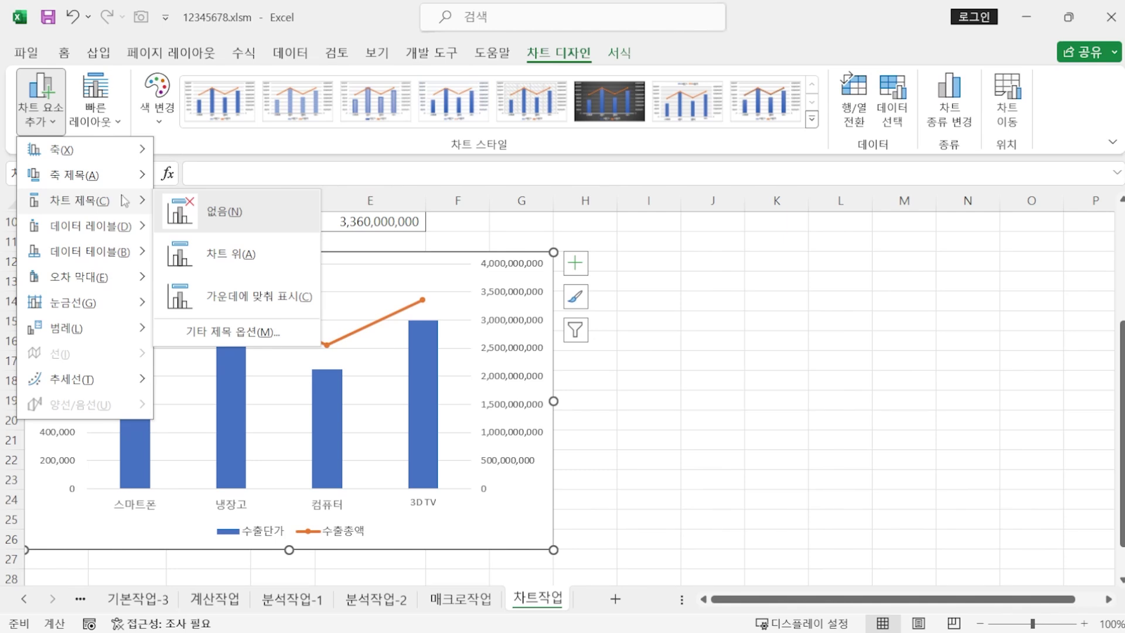
click(238, 258)
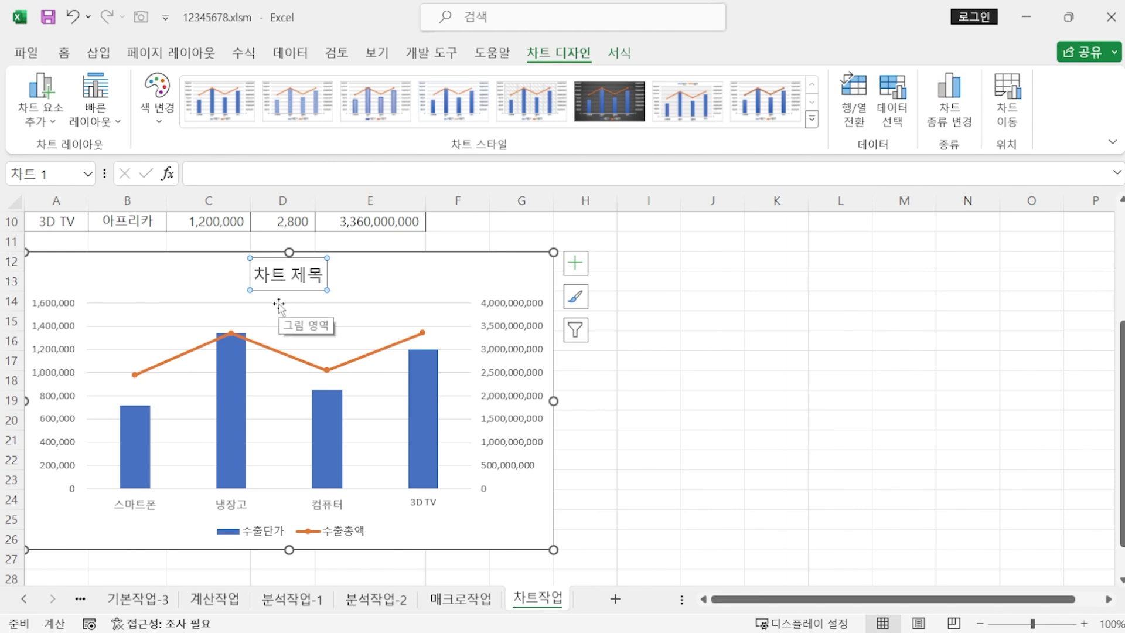
click(258, 273)
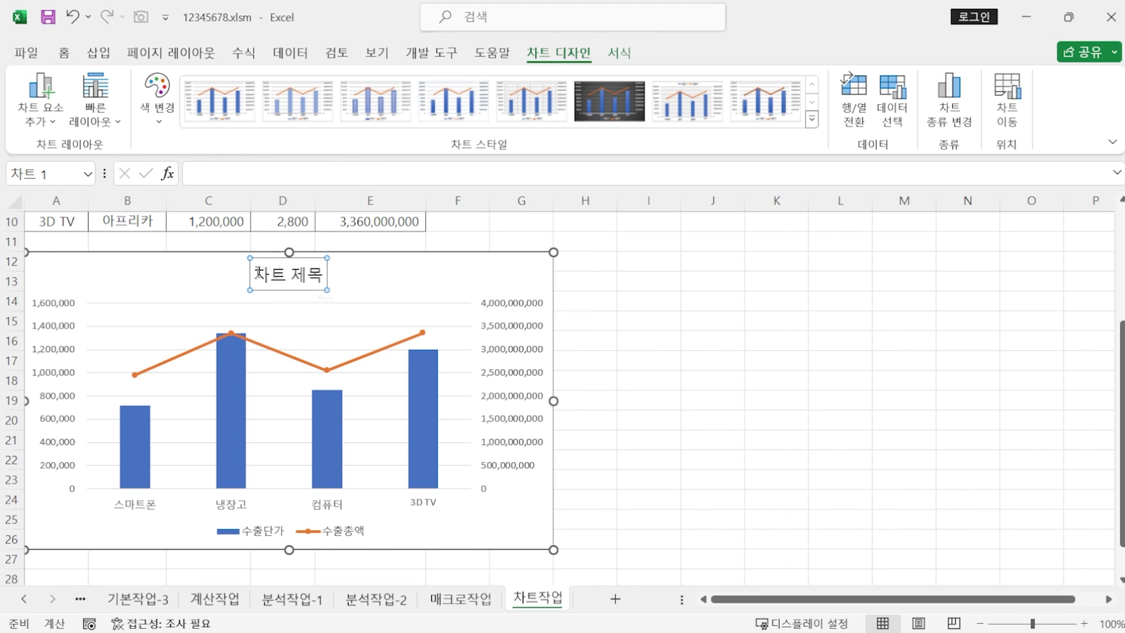
drag(258, 273, 341, 271)
text(RKWJSWPVNA TNC)
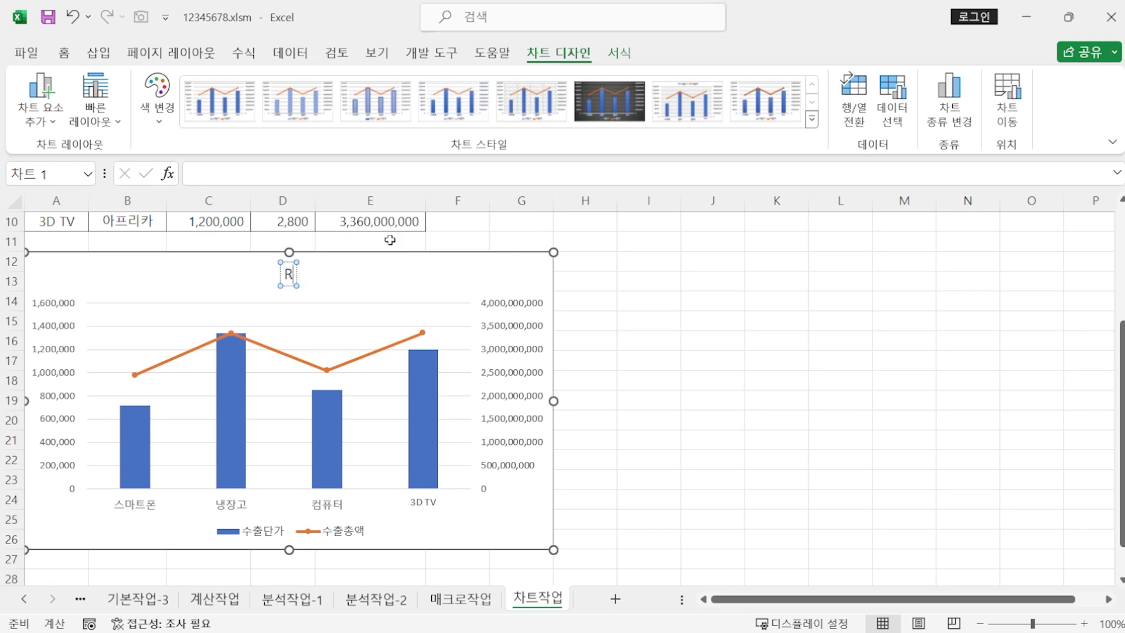
key(BackSpace)
key(BackSpace)
key(BackSpace)
key(BackSpace)
key(BackSpace)
key(BackSpace)
key(BackSpace)
key(BackSpace)
key(BackSpace)
key(BackSpace)
key(BackSpace)
key(BackSpace)
key(BackSpace)
key(BackSpace)
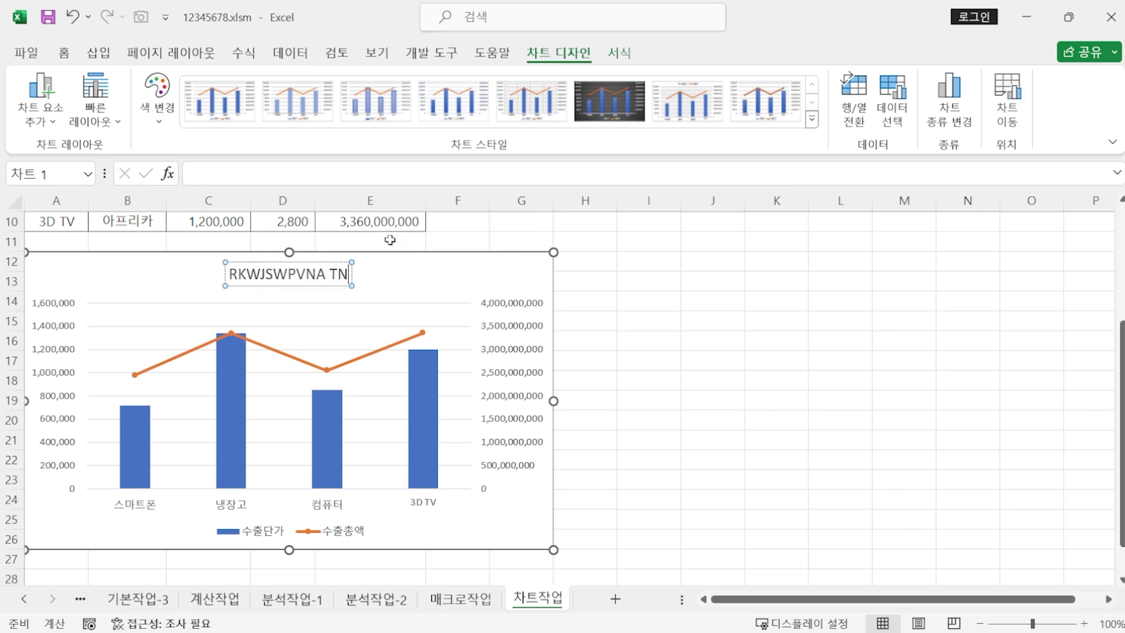
Step: Enter 가전제품 수출현황 as the chart title text
key(Hangul)
text(가전제품 수추)
text(ㄹ현황)
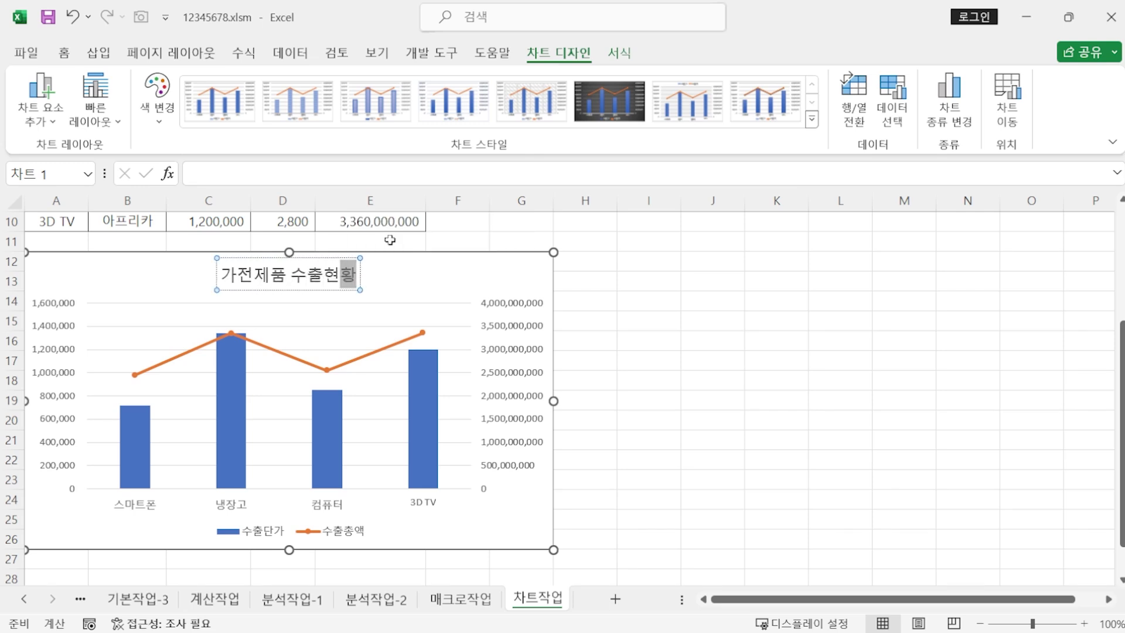
Step: Format the whole chart title in 궁서체, size 16, bold and italic
click(317, 291)
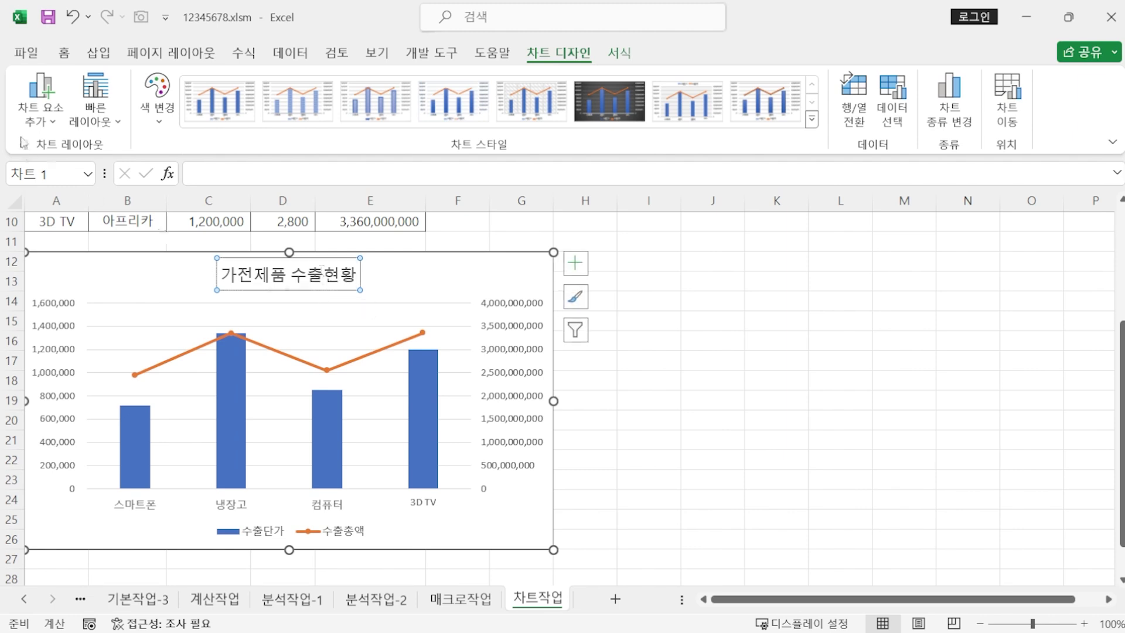
click(60, 61)
click(180, 85)
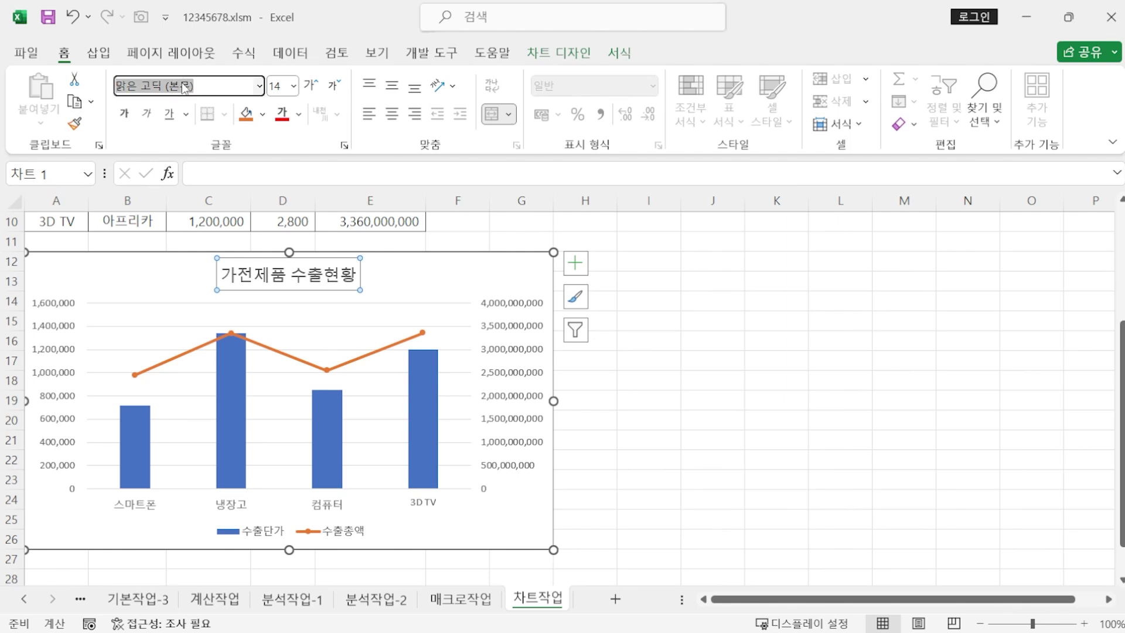
text(ㄱ궁서체)
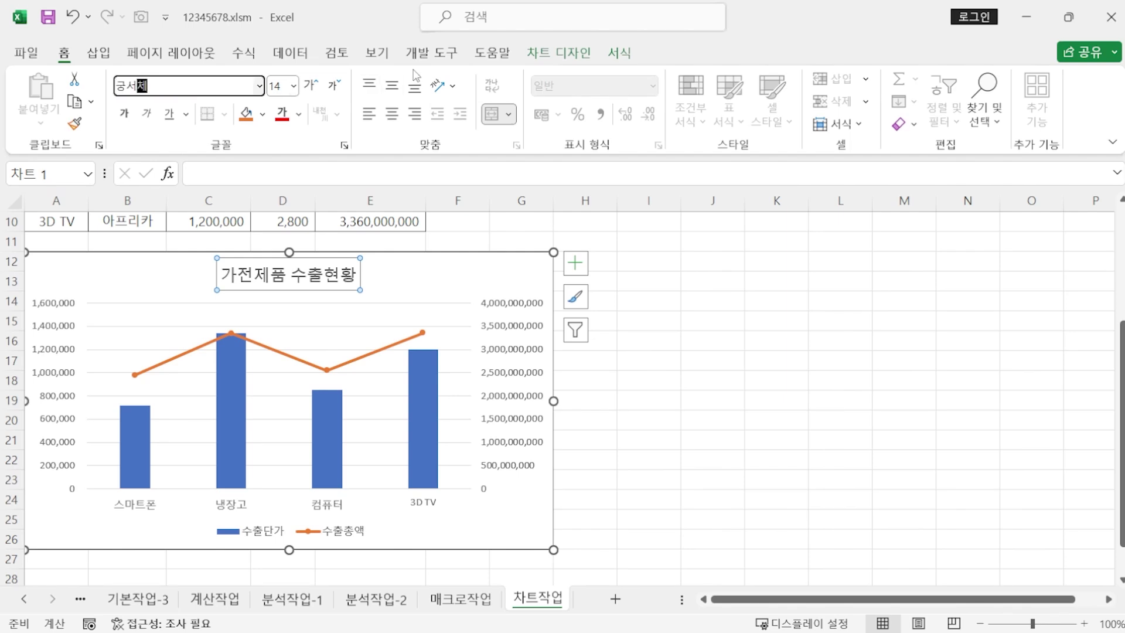
key(Return)
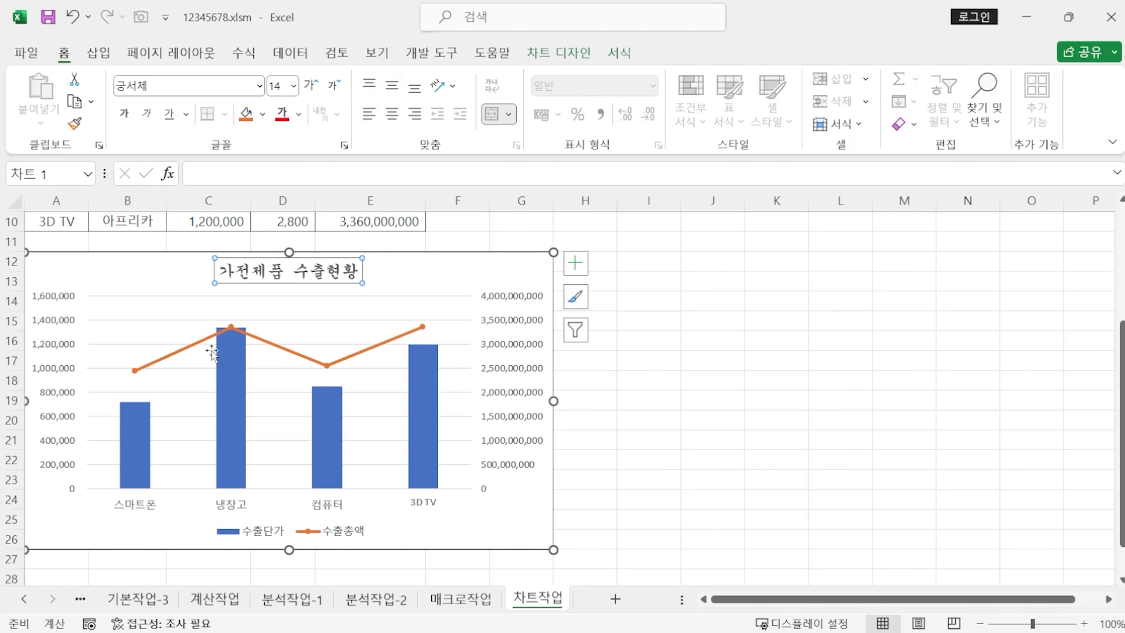
click(278, 85)
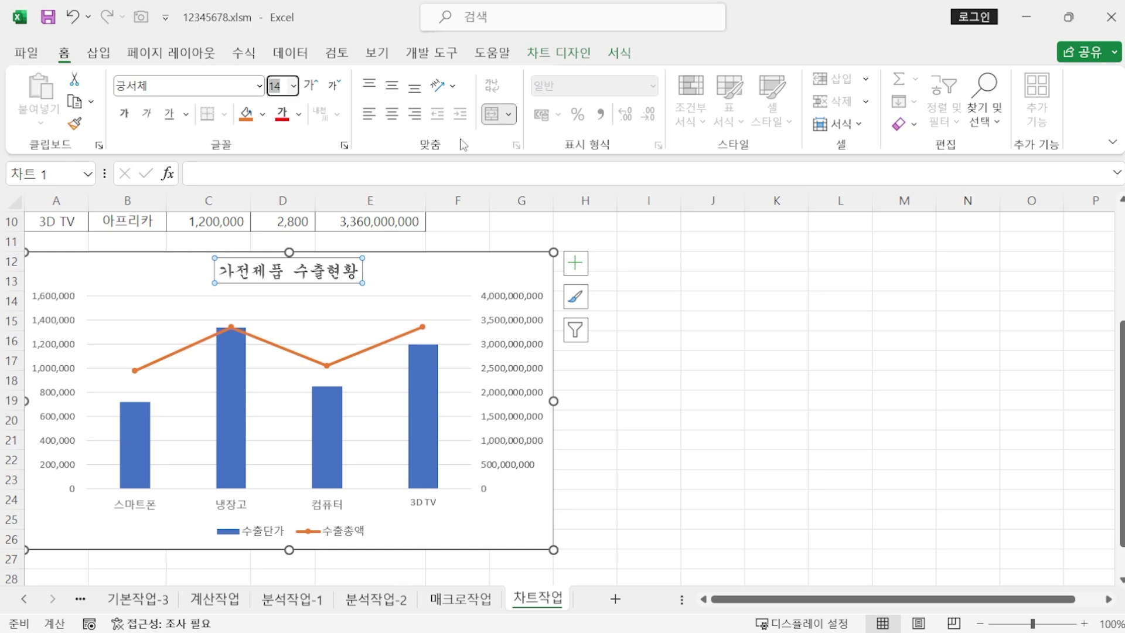
text(16)
key(Return)
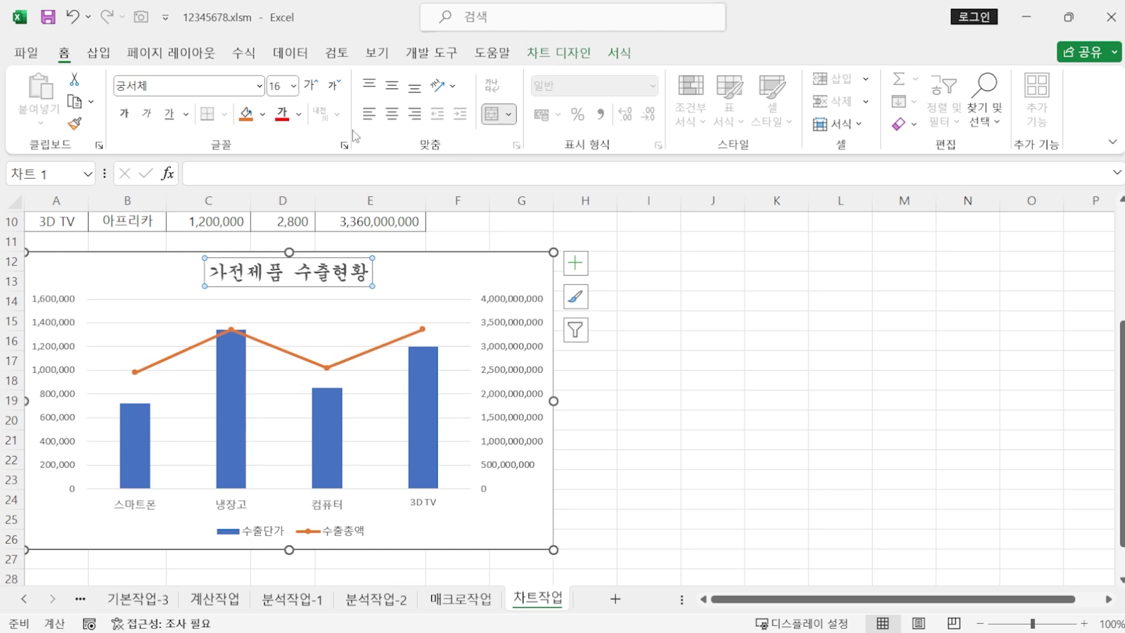
click(124, 113)
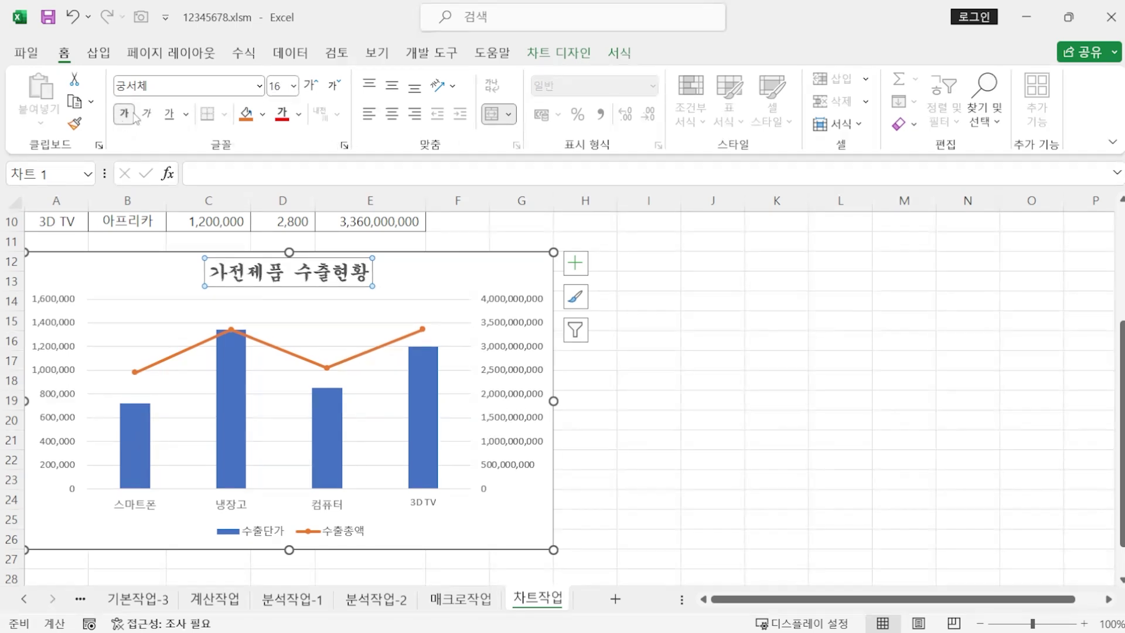
click(148, 115)
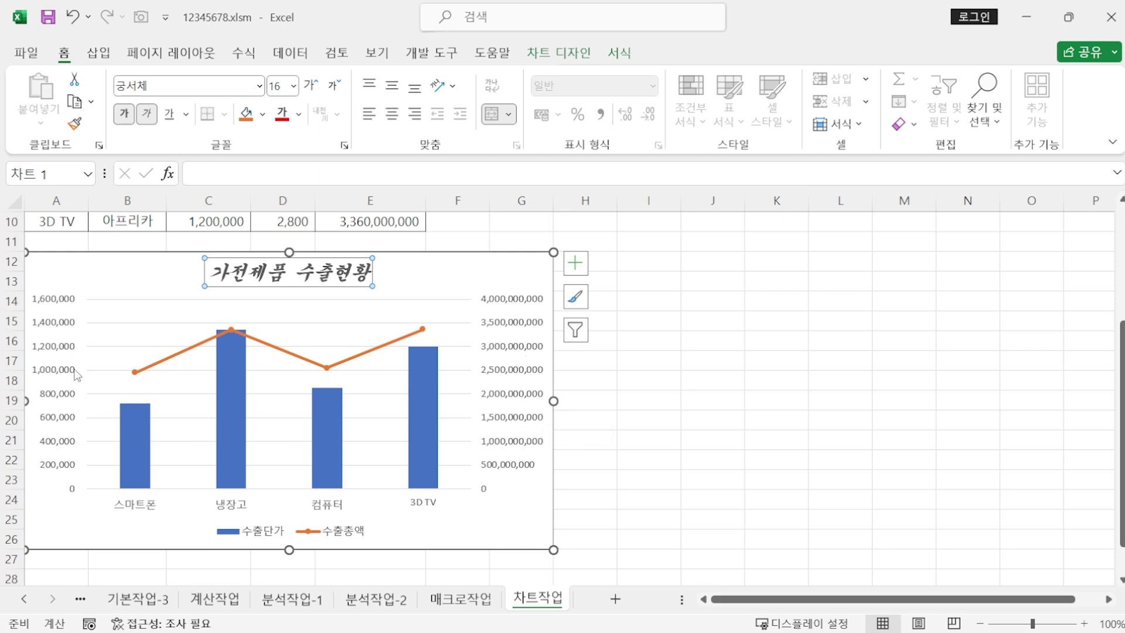
Step: Set the major unit (기본 단위) of the chart's primary vertical axis to 400000
click(59, 329)
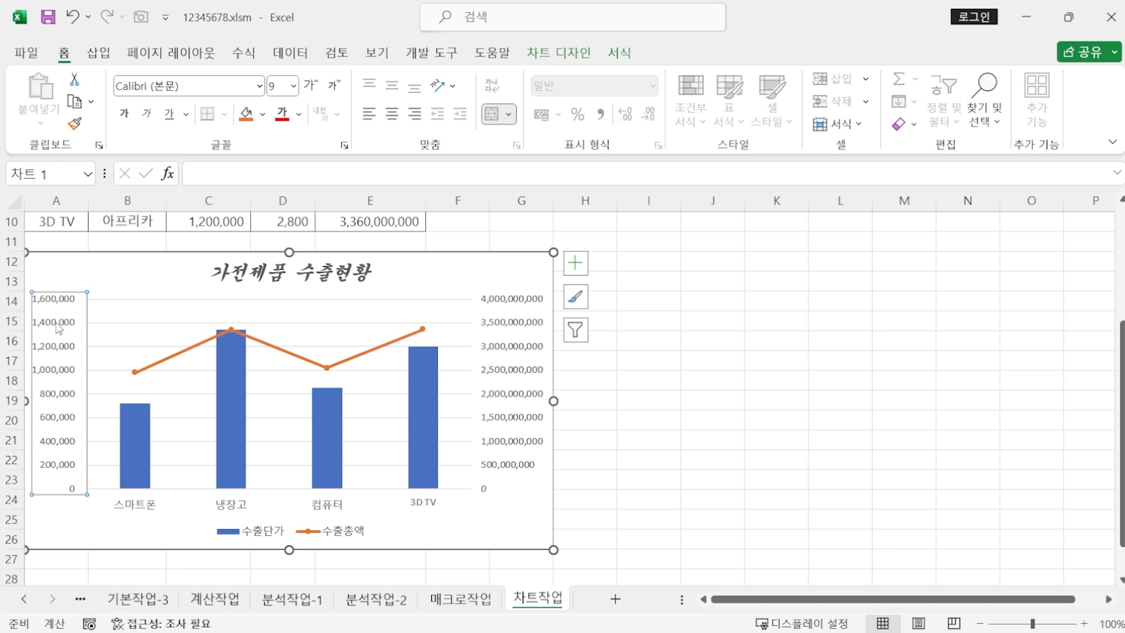
double_click(58, 329)
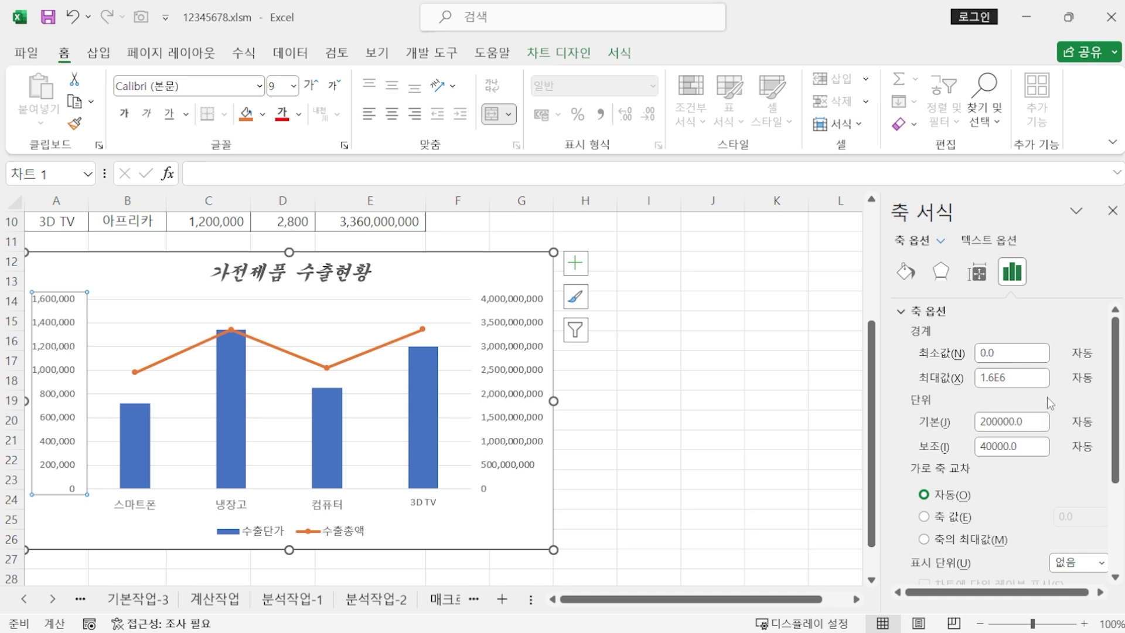
drag(1039, 420, 852, 415)
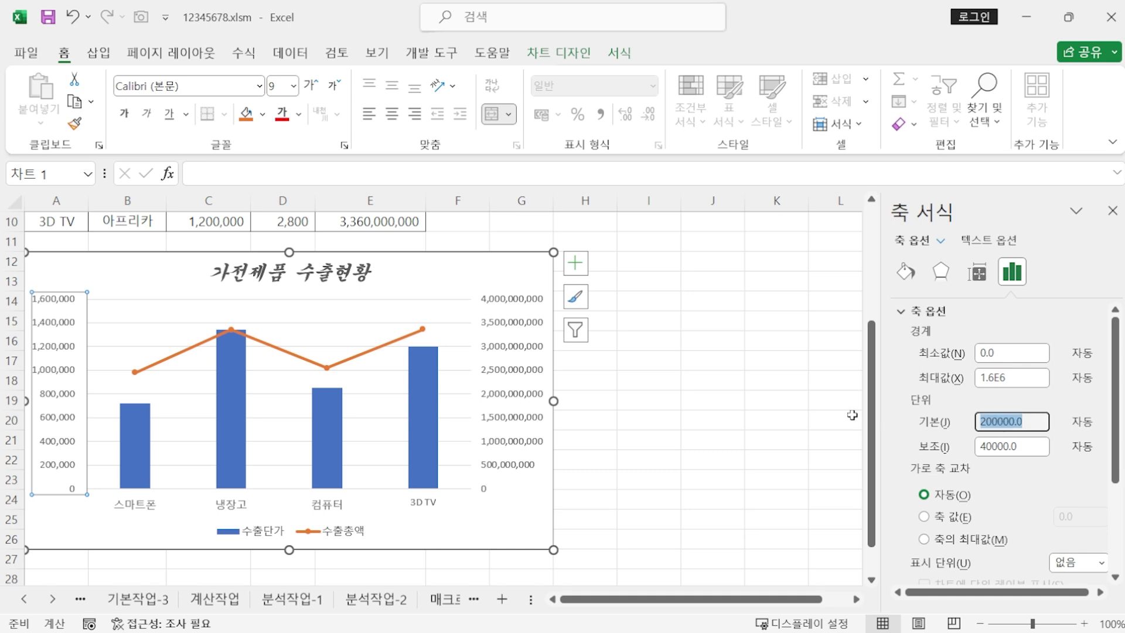
text(40000)
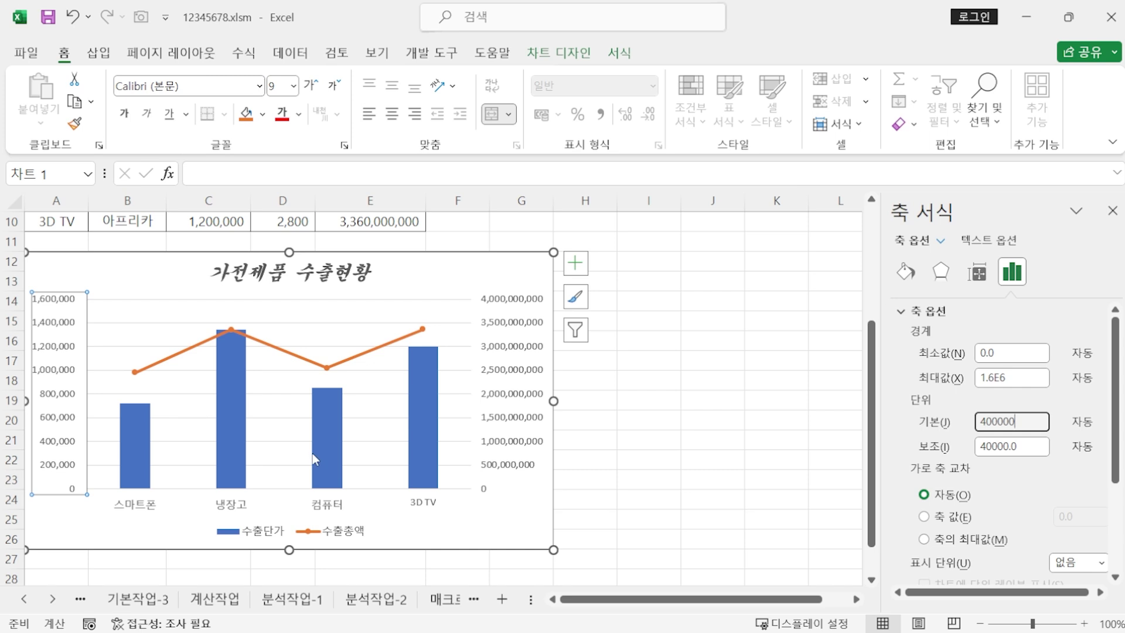
key(Return)
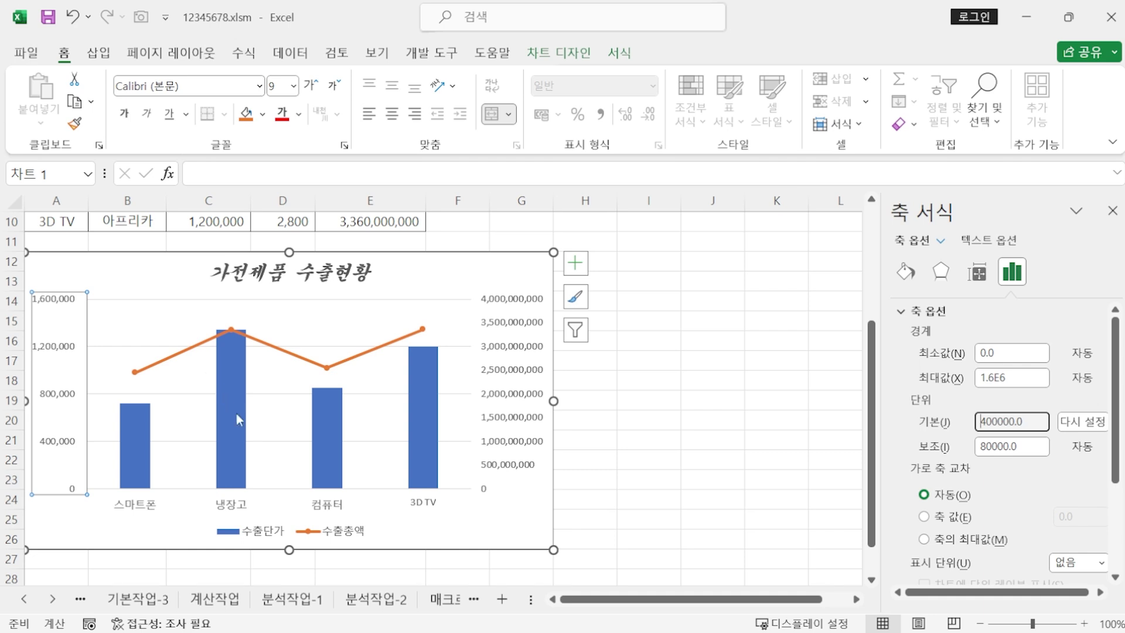
click(516, 353)
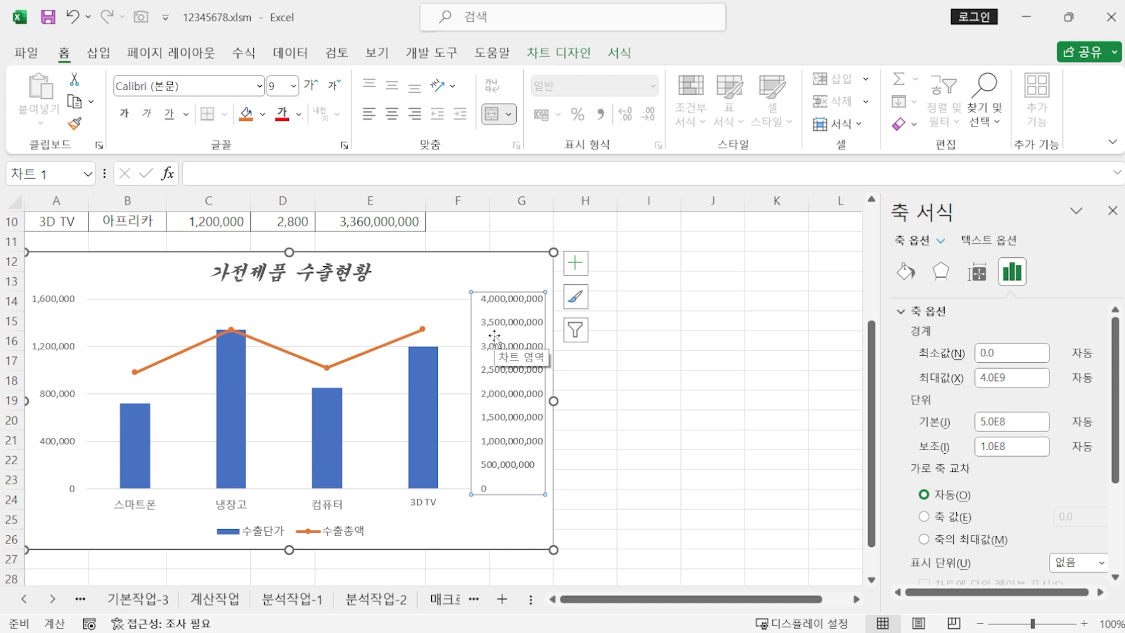
double_click(996, 421)
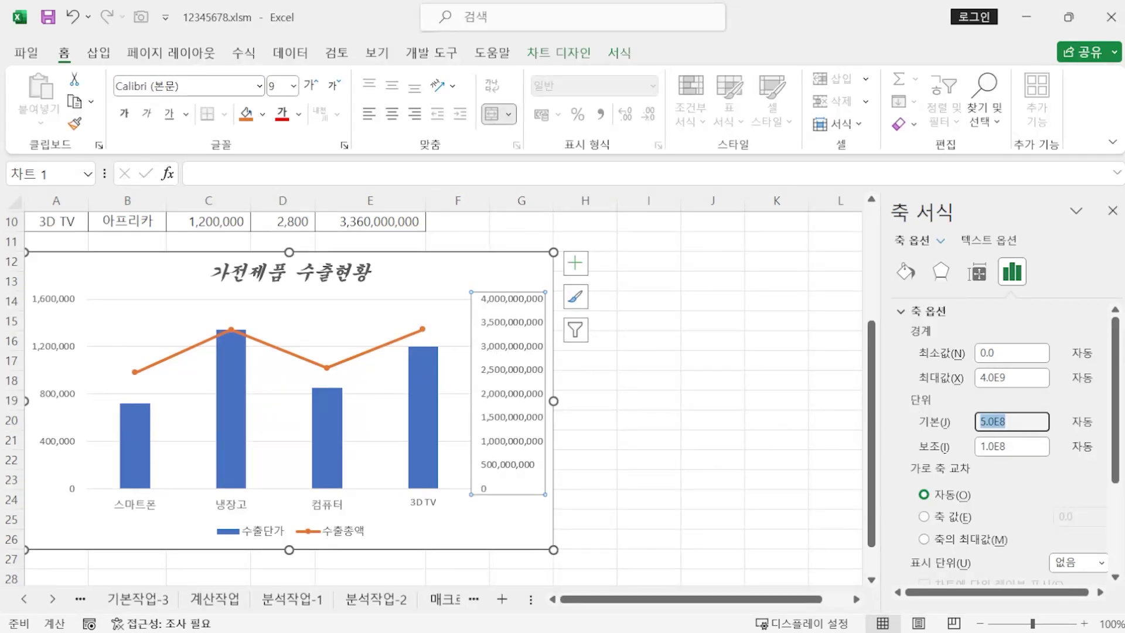
text(1000000000)
key(Return)
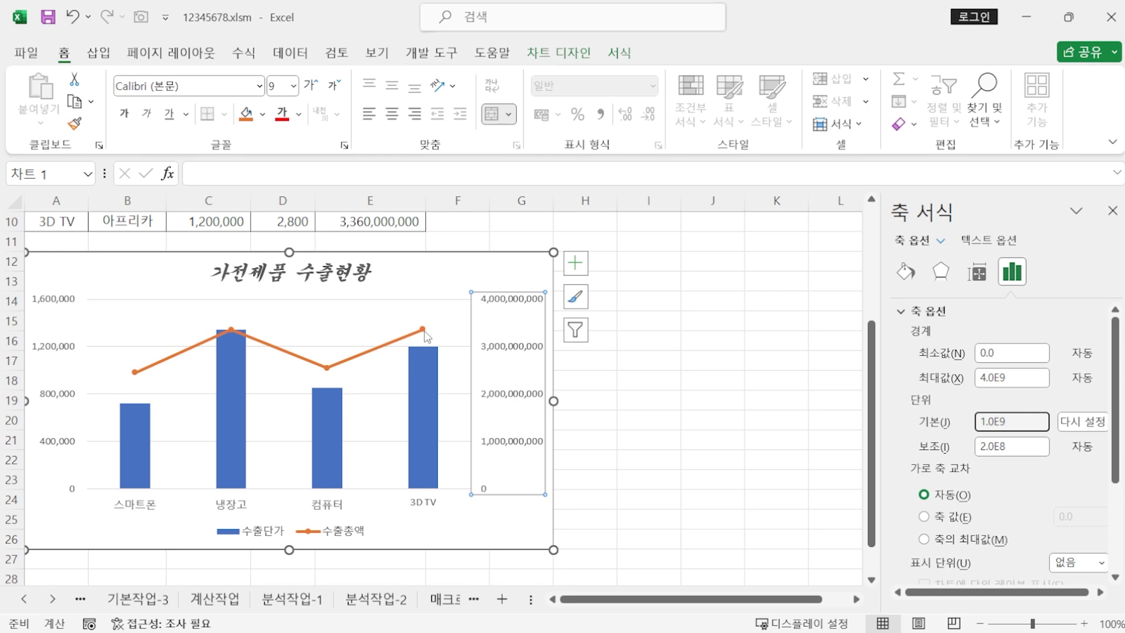
Step: Add a data label above (위쪽) only the 3D TV point of the 수출총액 series
mouse_move(424, 331)
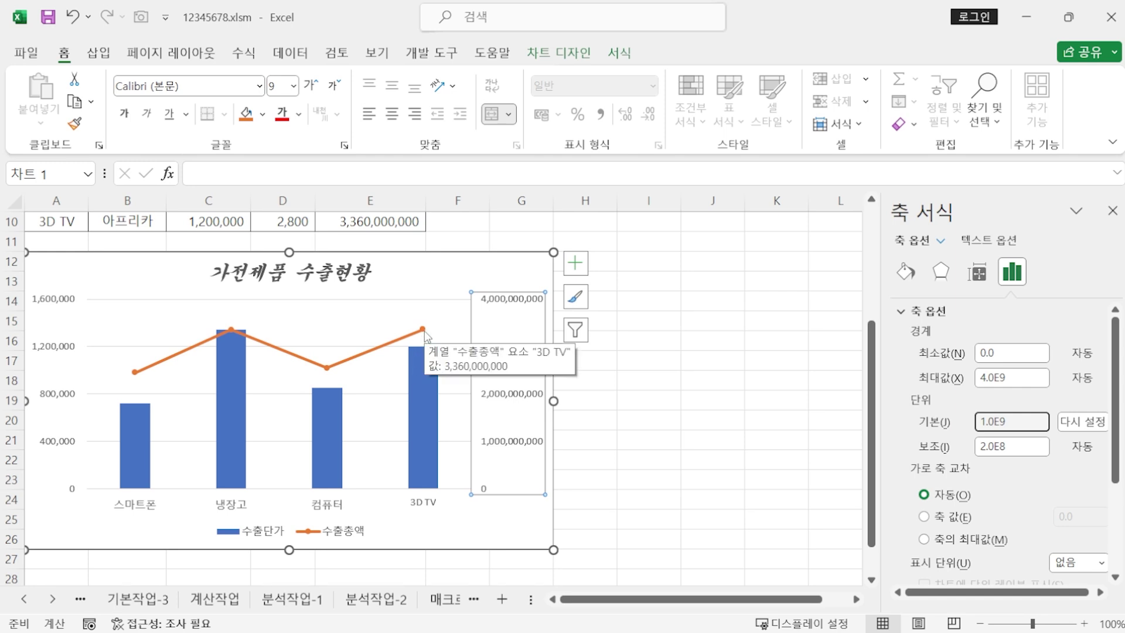
click(424, 330)
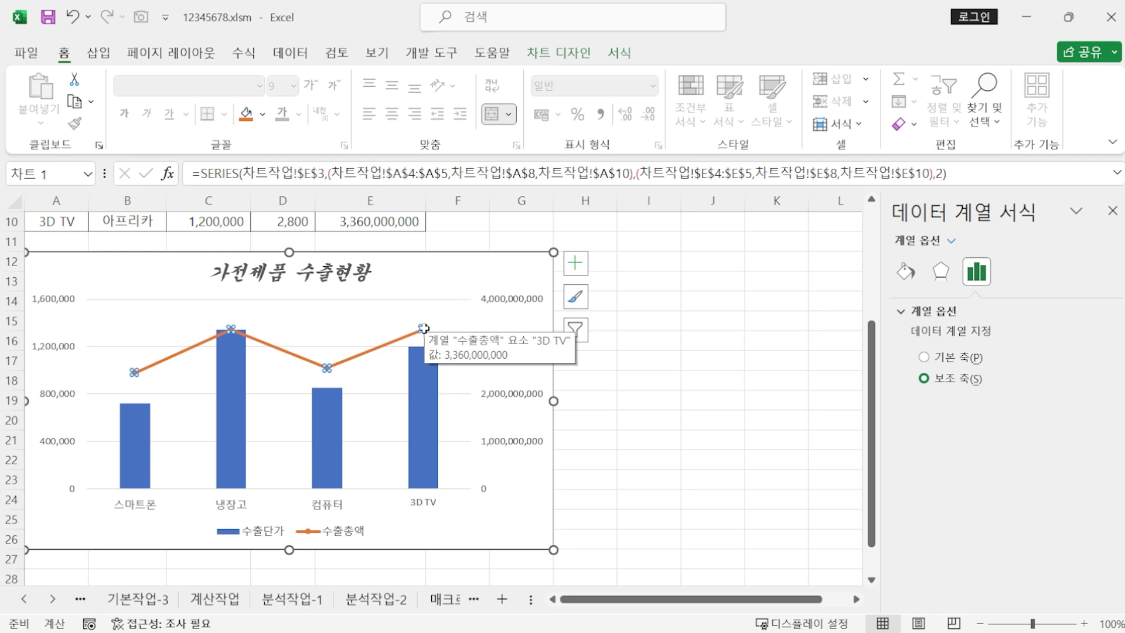
click(424, 328)
mouse_move(420, 360)
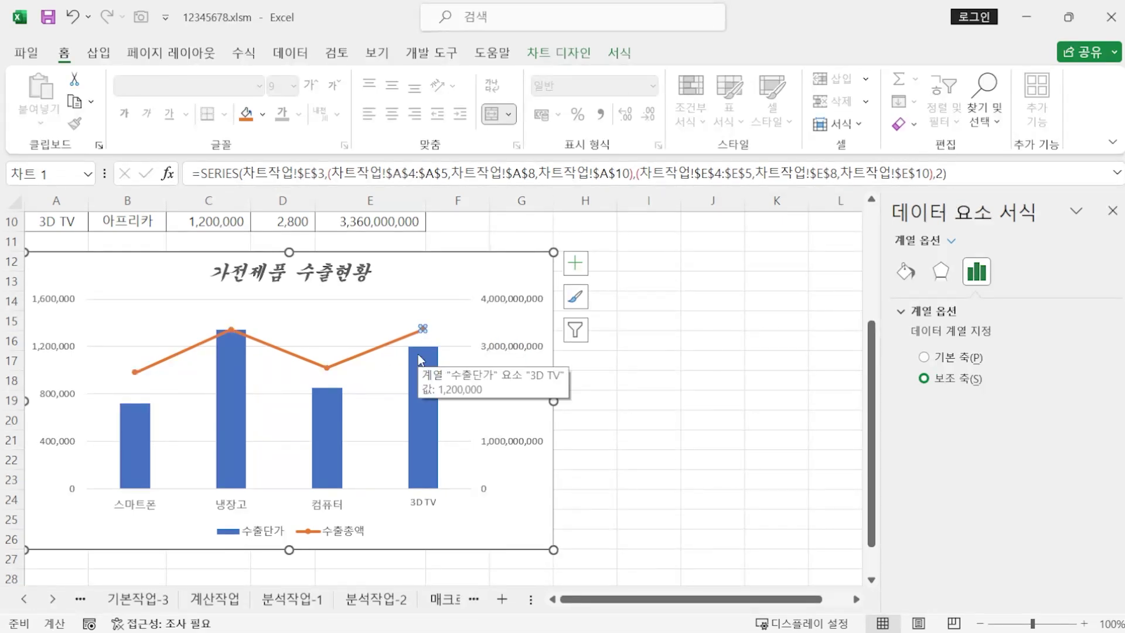
click(550, 56)
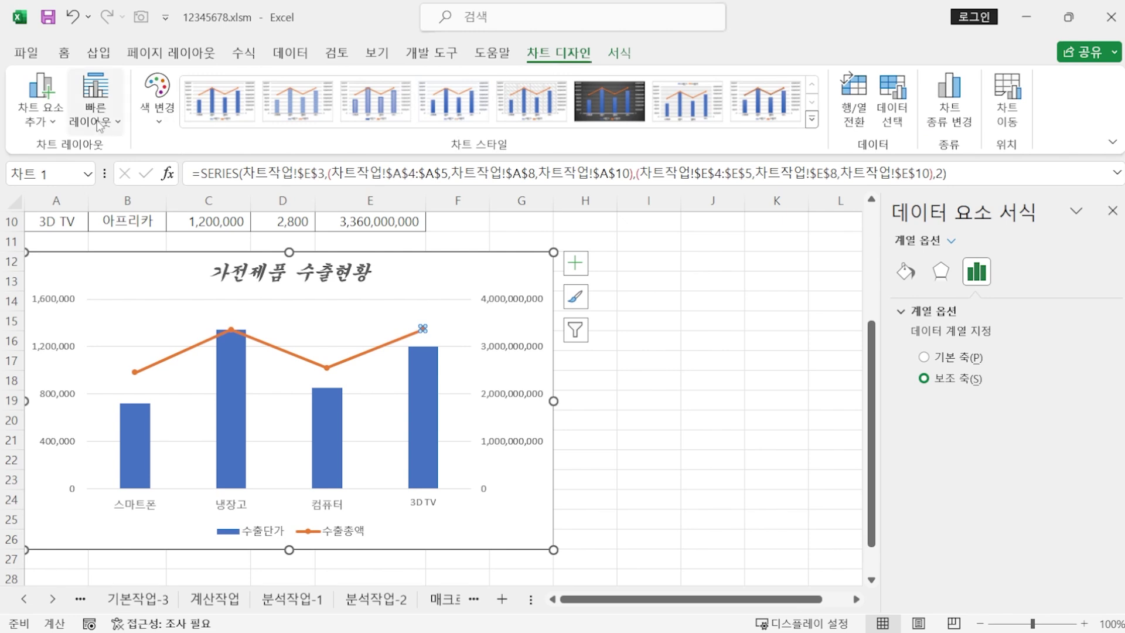
click(44, 113)
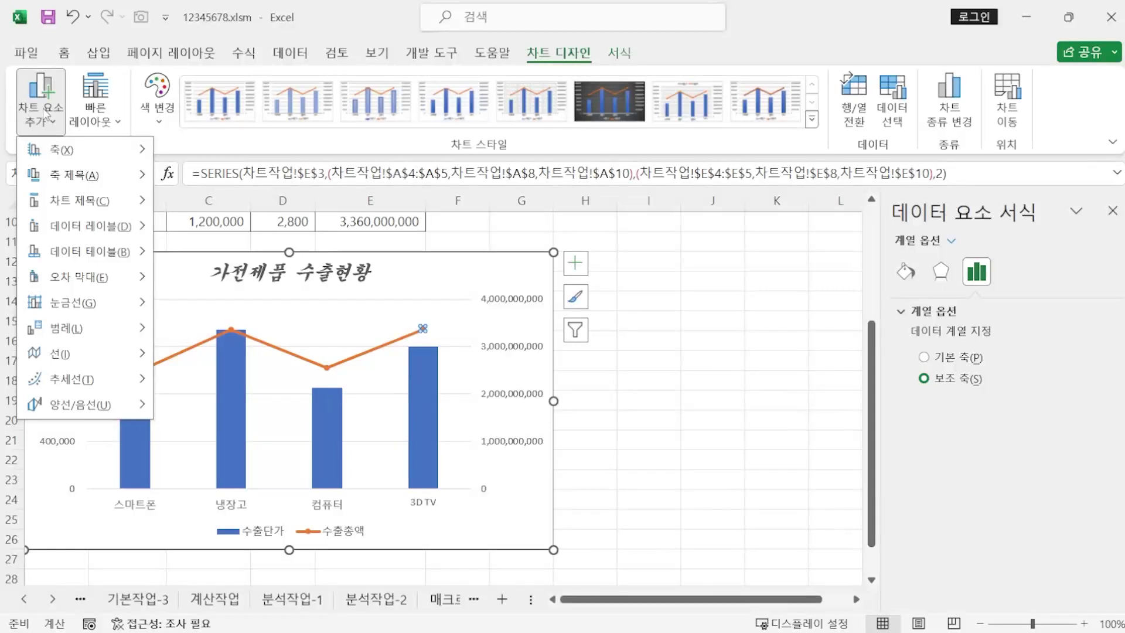
mouse_move(115, 232)
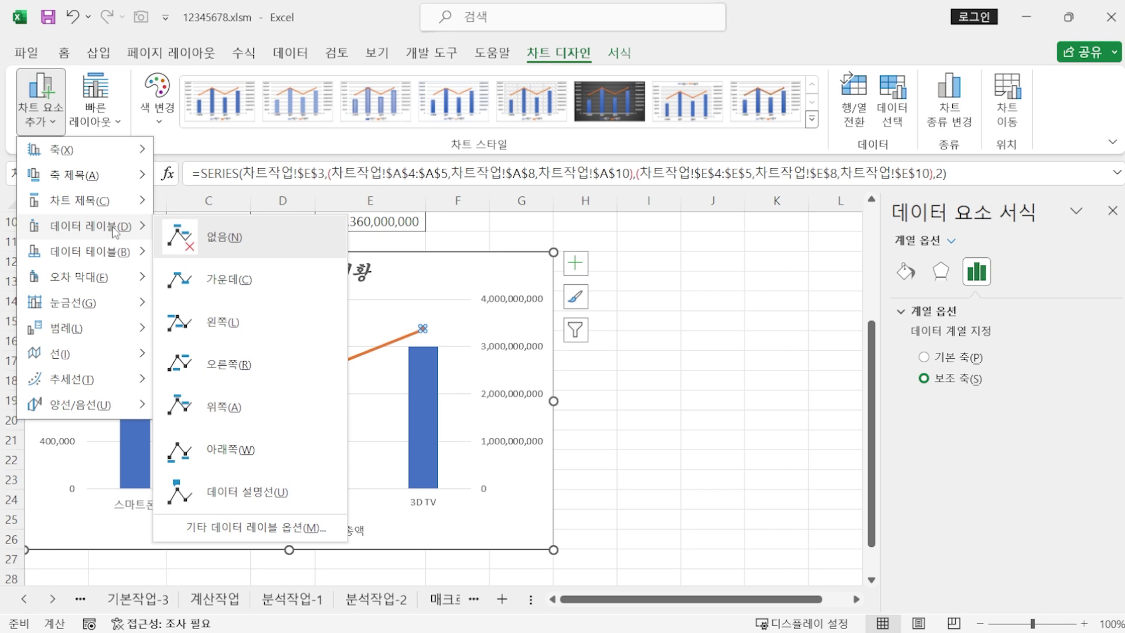
click(195, 417)
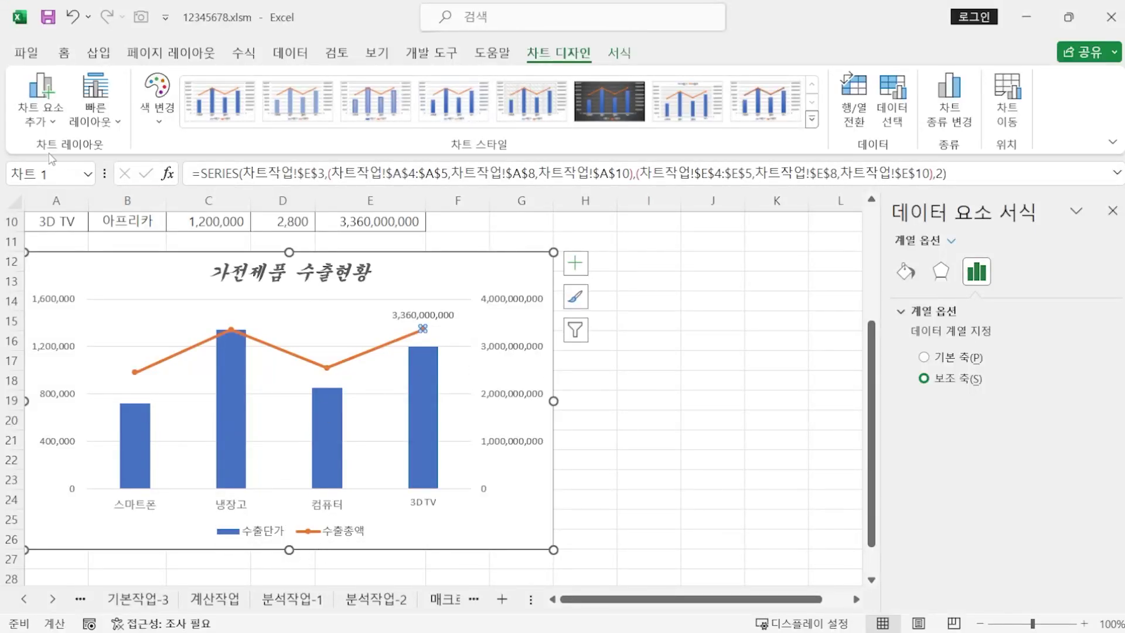
Step: Place the chart legend on the chart's right side (오른쪽)
click(40, 122)
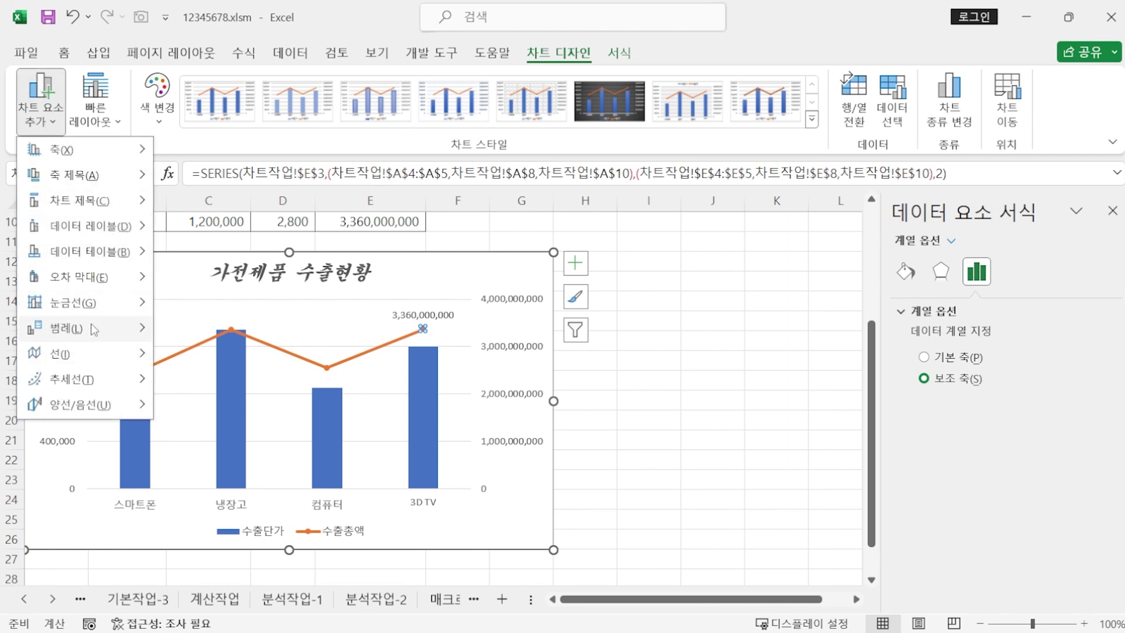
mouse_move(92, 328)
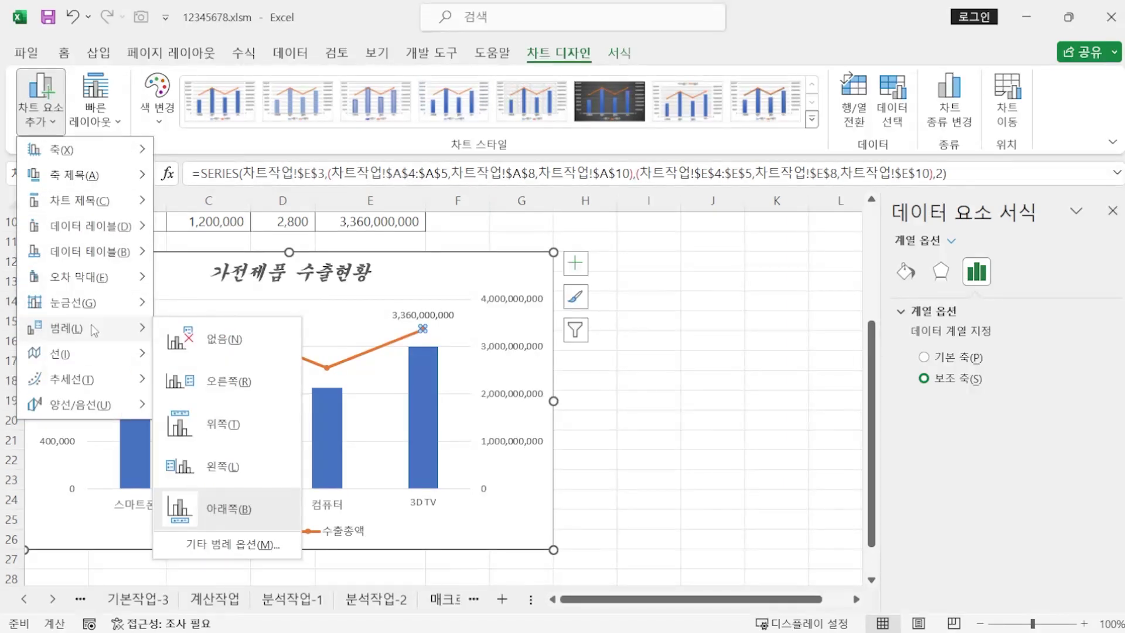
click(222, 387)
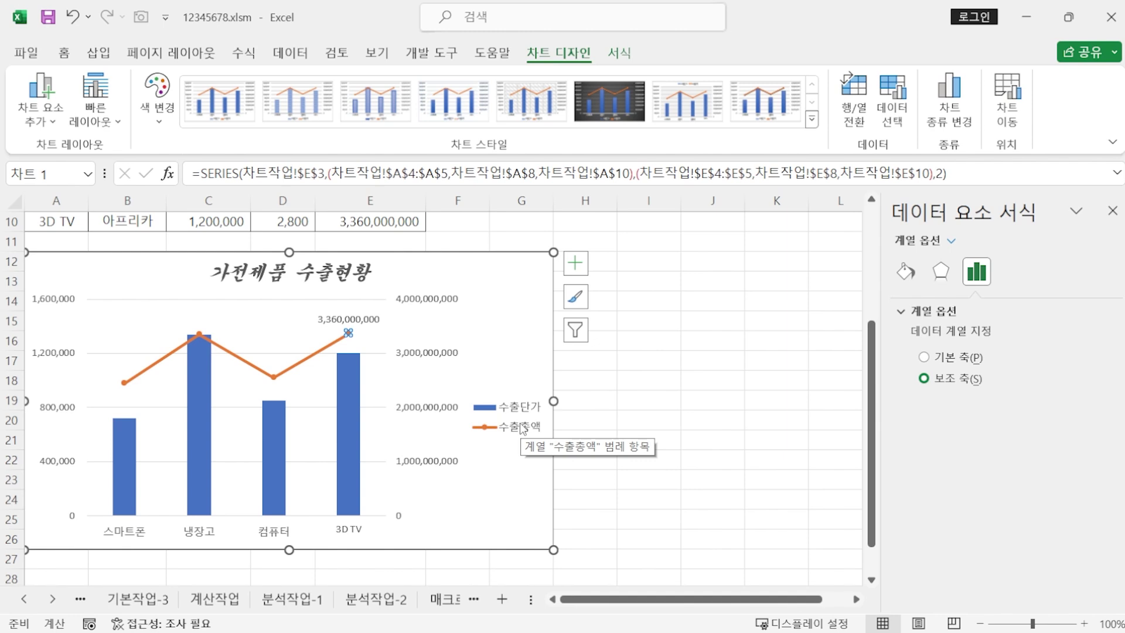
Step: Give the chart area border rounded corners (둥근 모서리) and a width of 3 pt
click(519, 273)
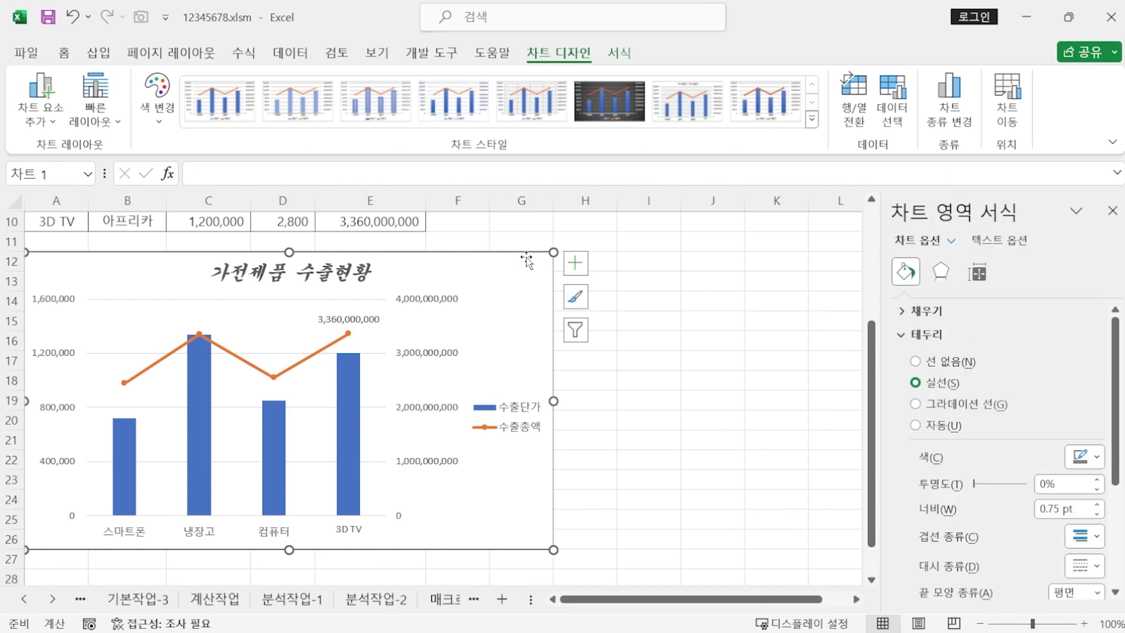
scroll(1014, 423, down, 3)
scroll(1014, 423, down, 3)
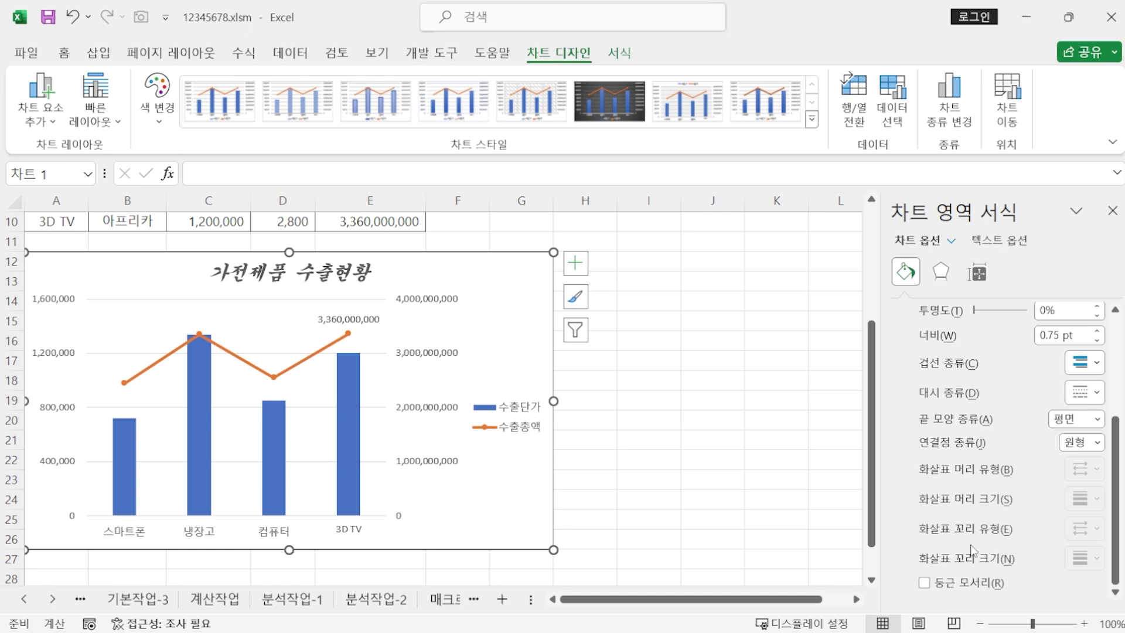
click(944, 586)
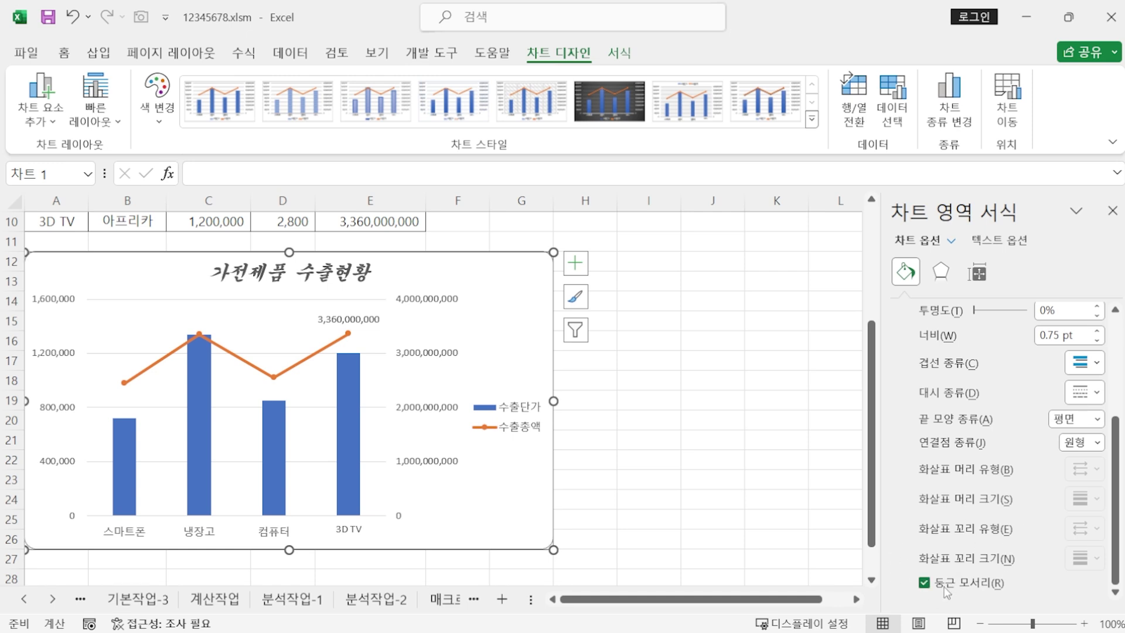
triple_click(1075, 335)
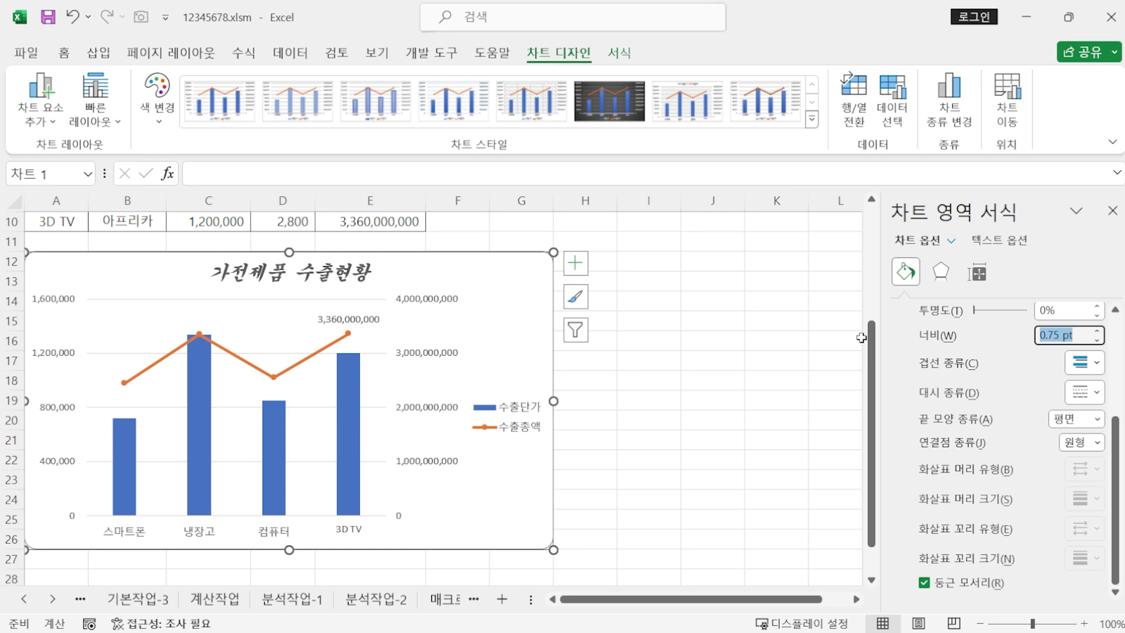
text(3)
key(Return)
scroll(1019, 425, up, 2)
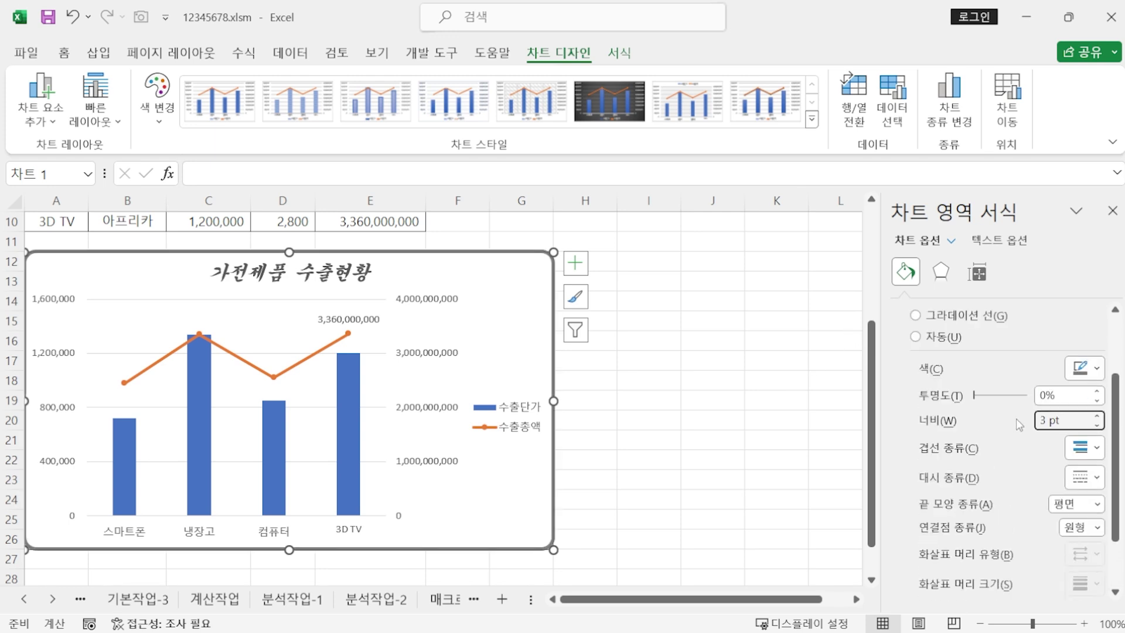
scroll(1019, 425, up, 2)
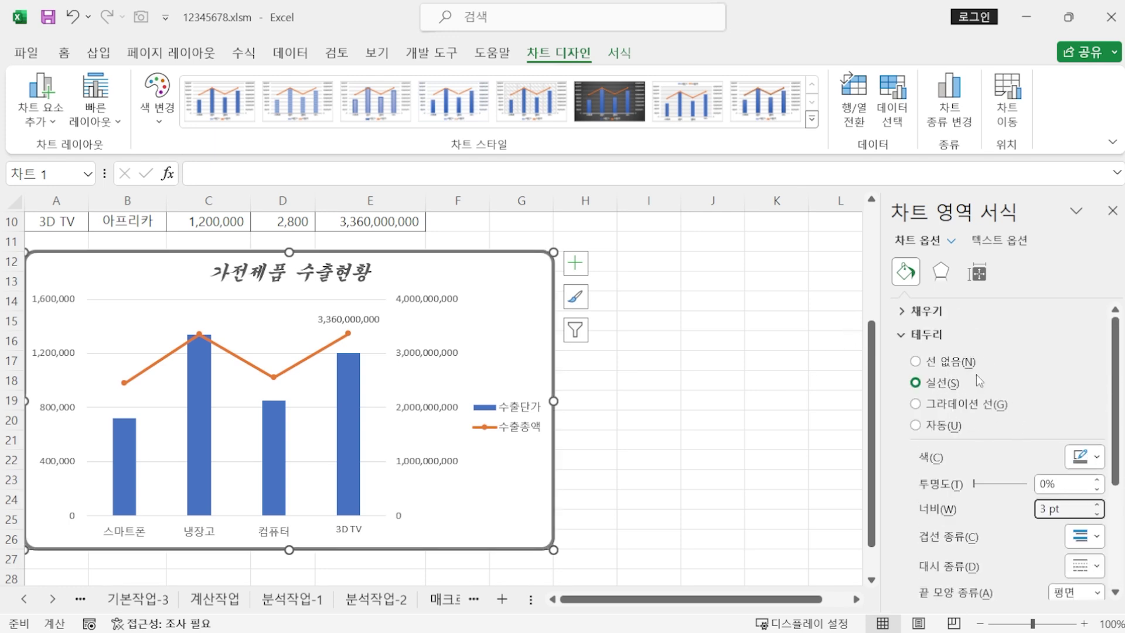